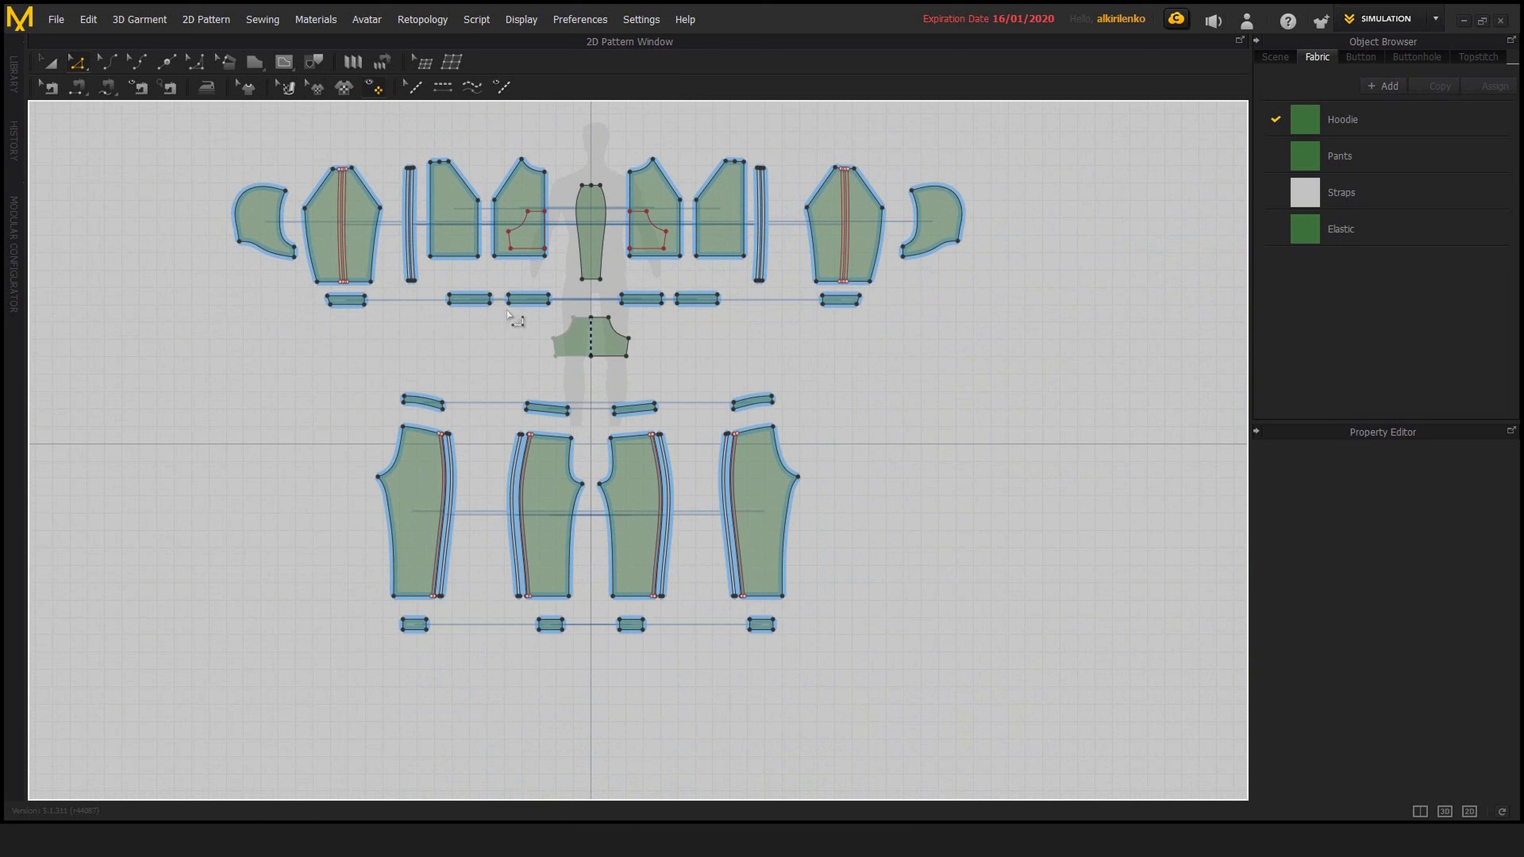
Draw a four-sided pattern piece with the Polygon tool in the empty area beside the hood piece, with sides about 976, 723, 1416 and 1340 mm
left_click(255, 63)
scroll(1098, 418, "up", 4)
middle_click_drag(1099, 416, 689, 513)
scroll(786, 294, "up", 3)
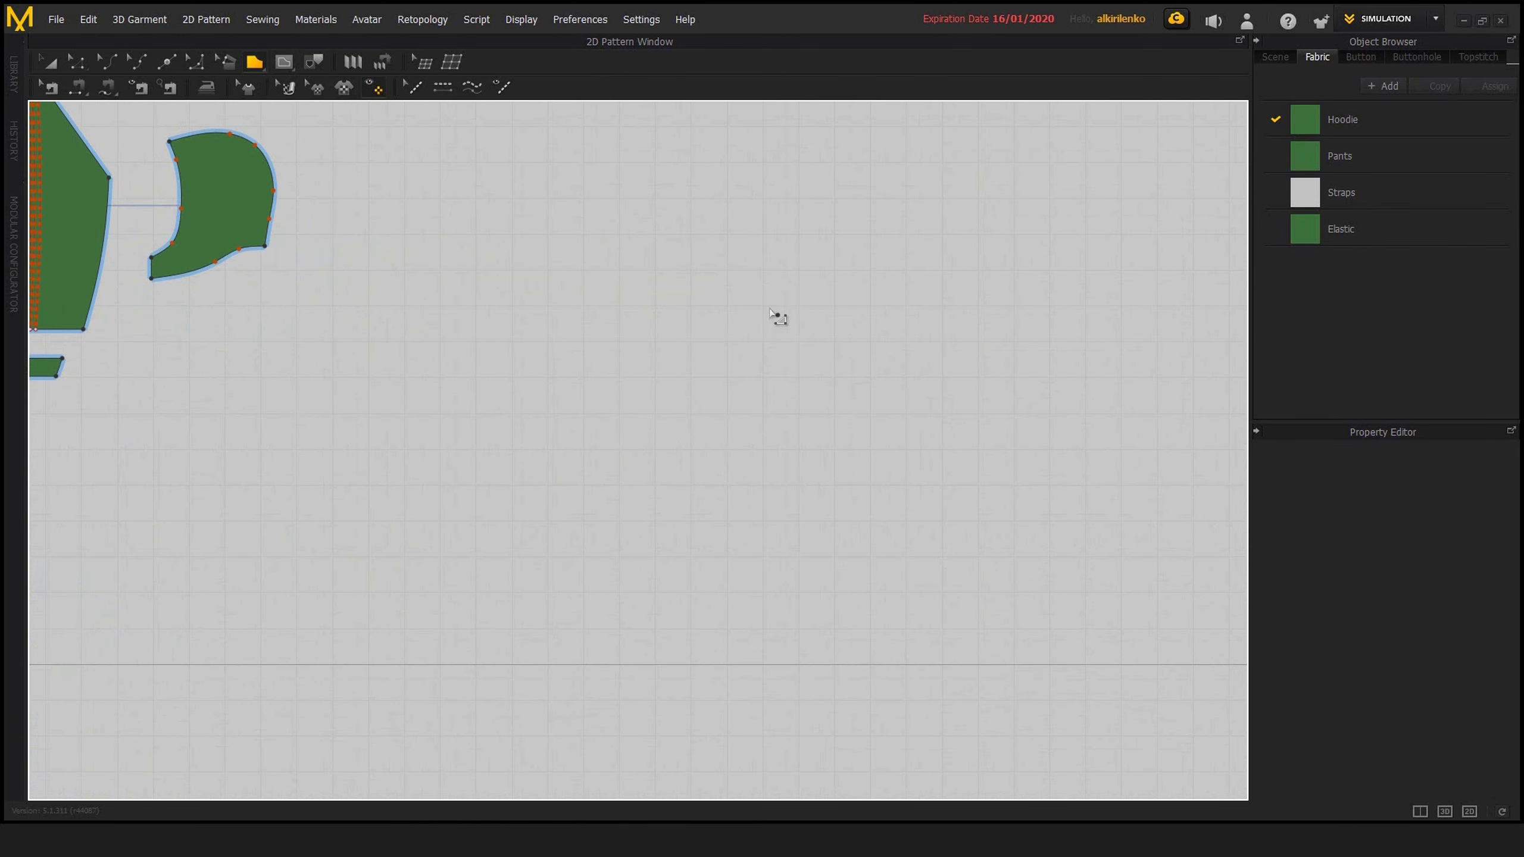
scroll(713, 360, "down", 1)
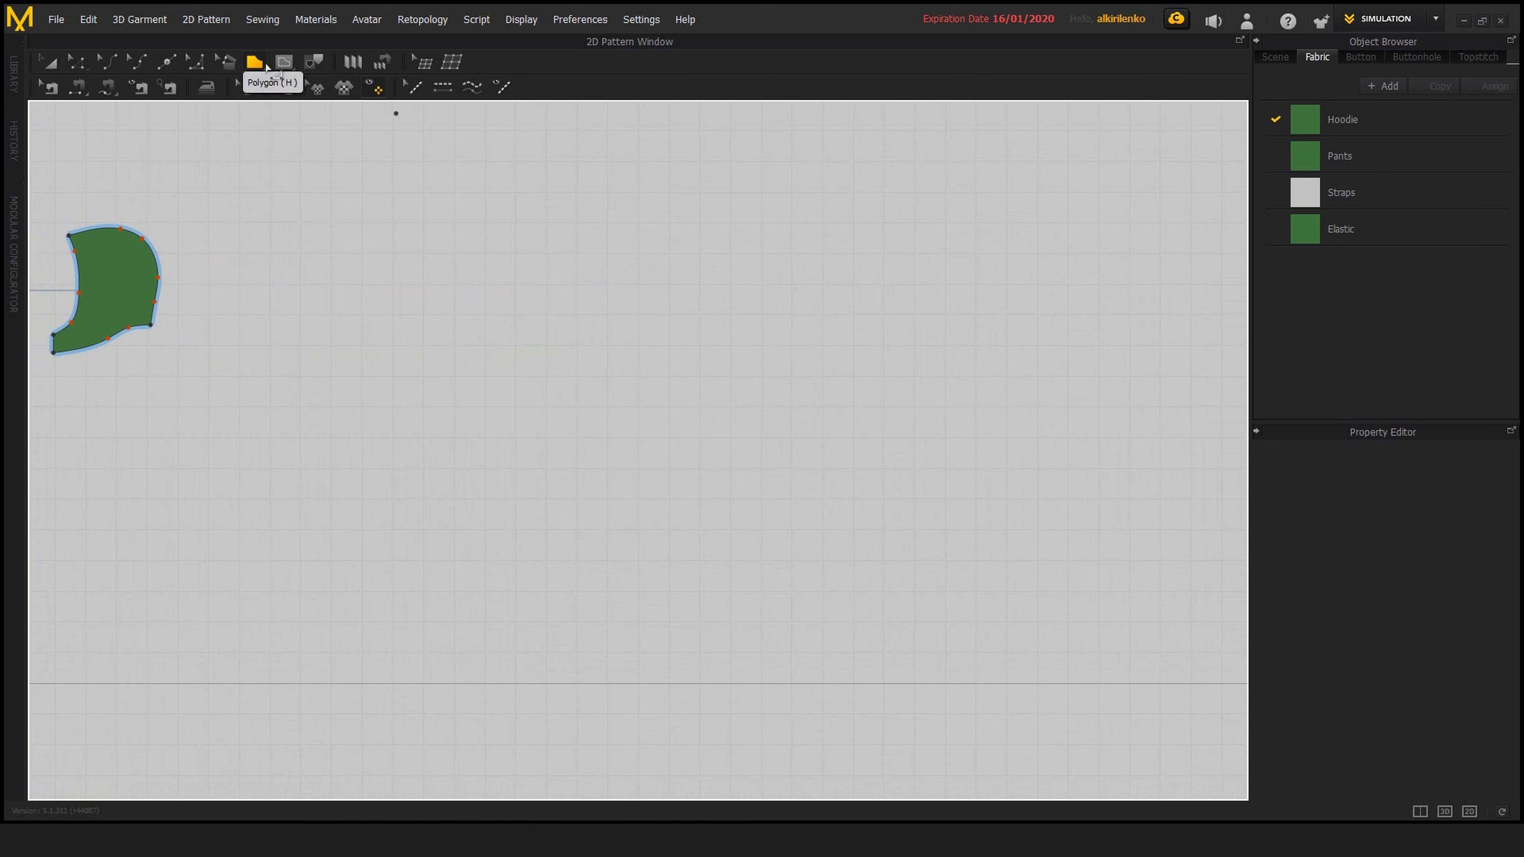
left_click(265, 65)
left_click(578, 197)
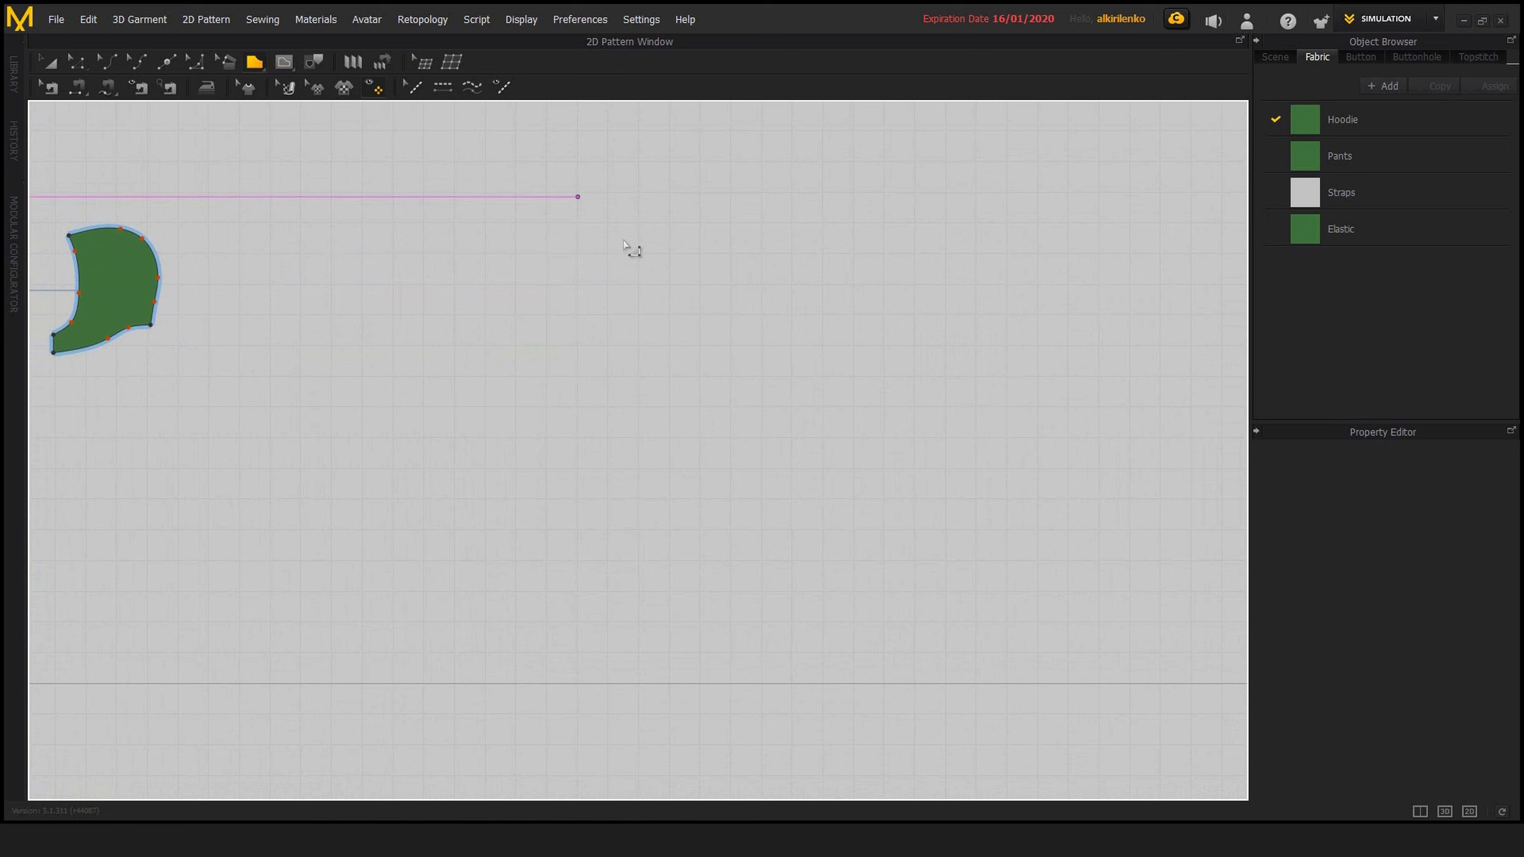
left_click(848, 325)
left_click(838, 547)
left_click(404, 569)
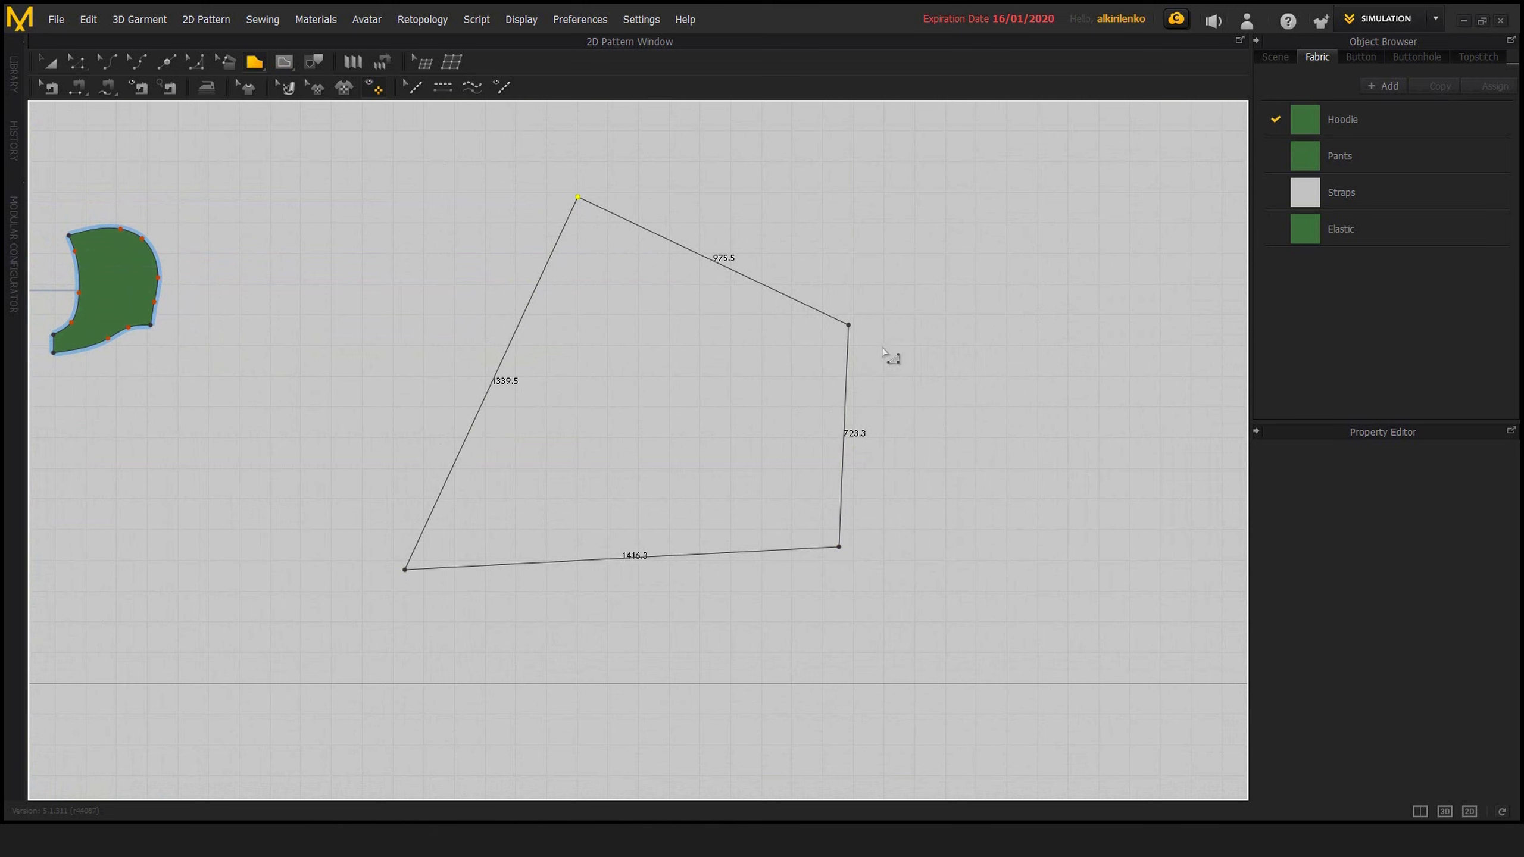
Select the whole four-sided pattern piece and delete it
middle_click_drag(999, 399, 955, 433)
key("a")
key("z")
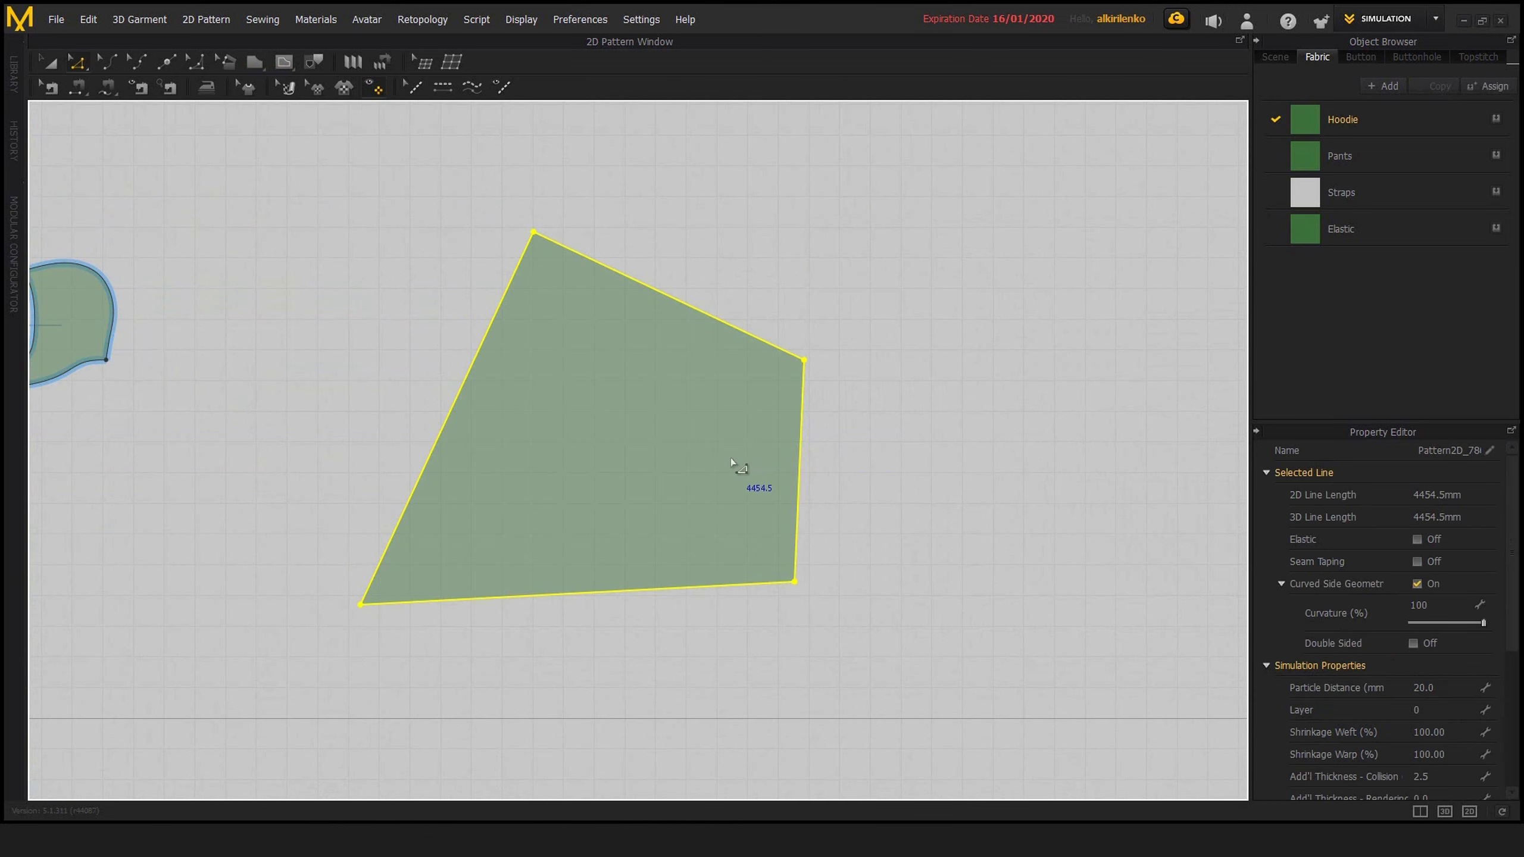
key("a")
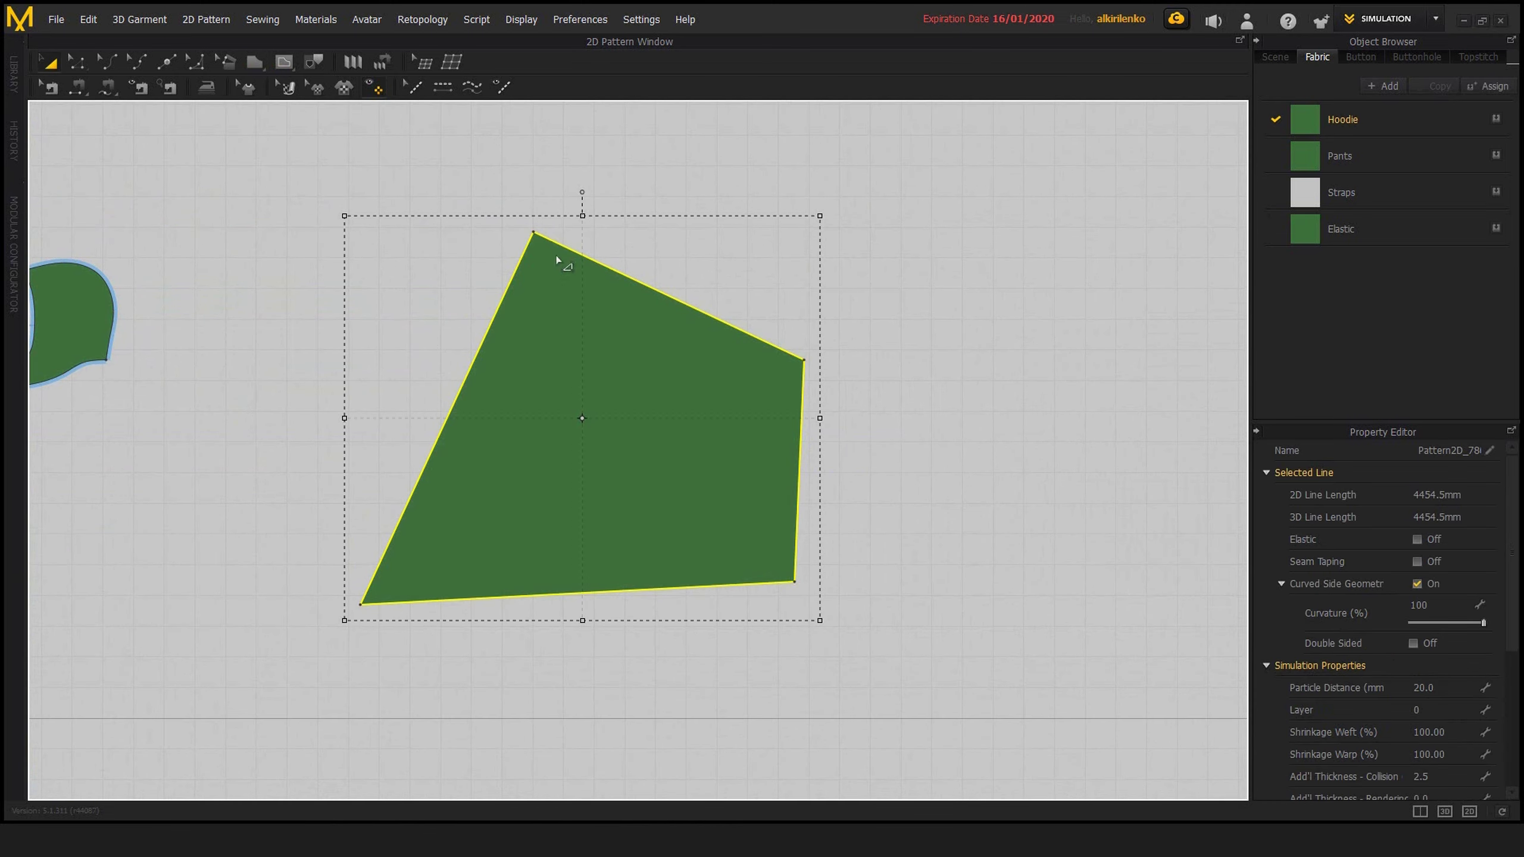
key("Delete")
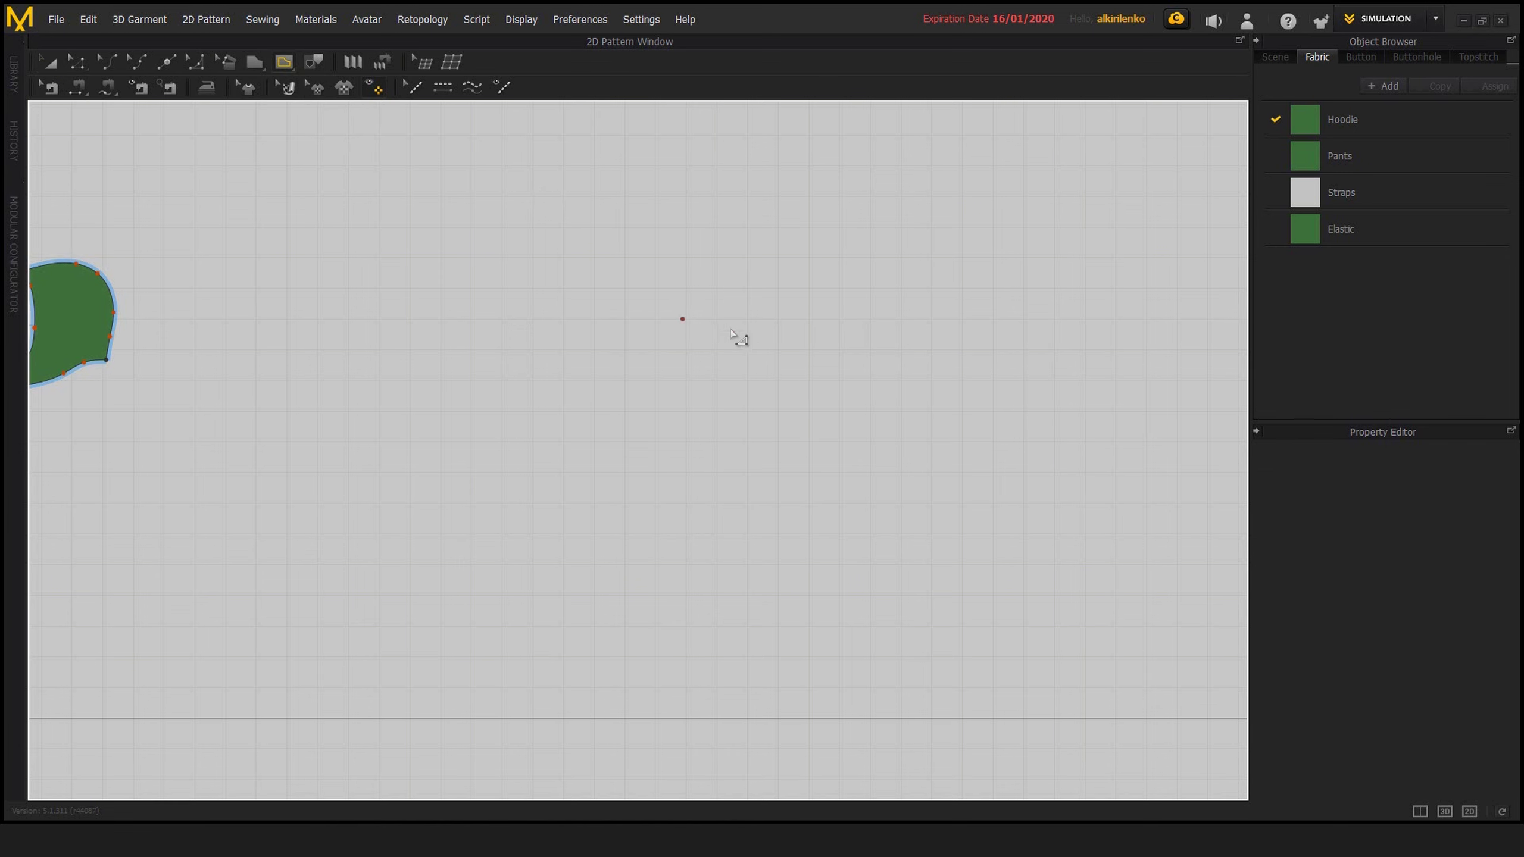
Try to draw with the Internal Polygon tool in the empty area outside the pattern pieces
middle_click_drag(698, 317, 522, 181)
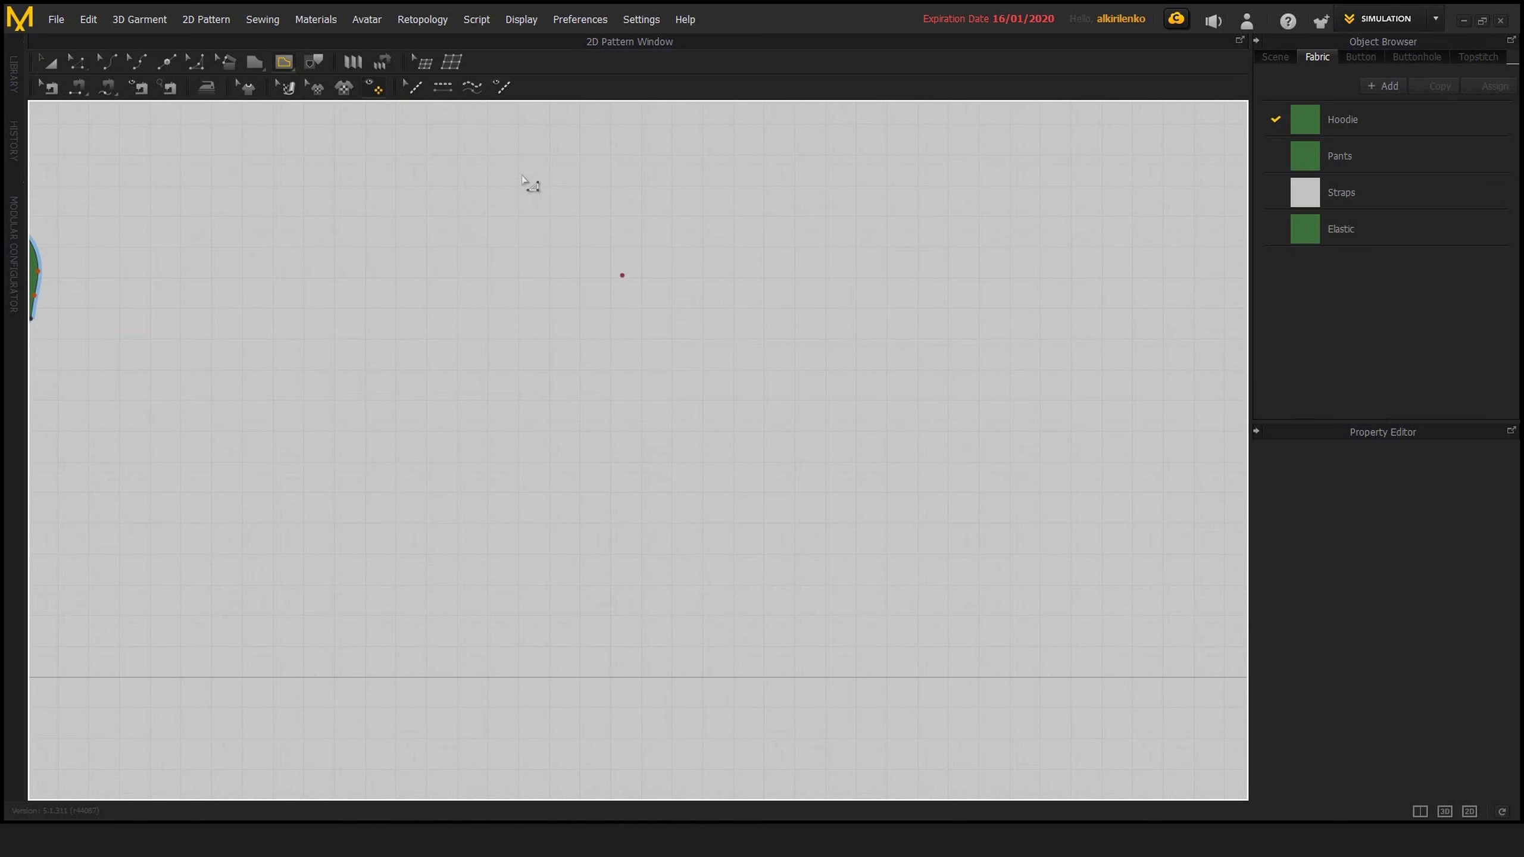
middle_click_drag(588, 246, 591, 273)
left_click(562, 247)
left_click(759, 471)
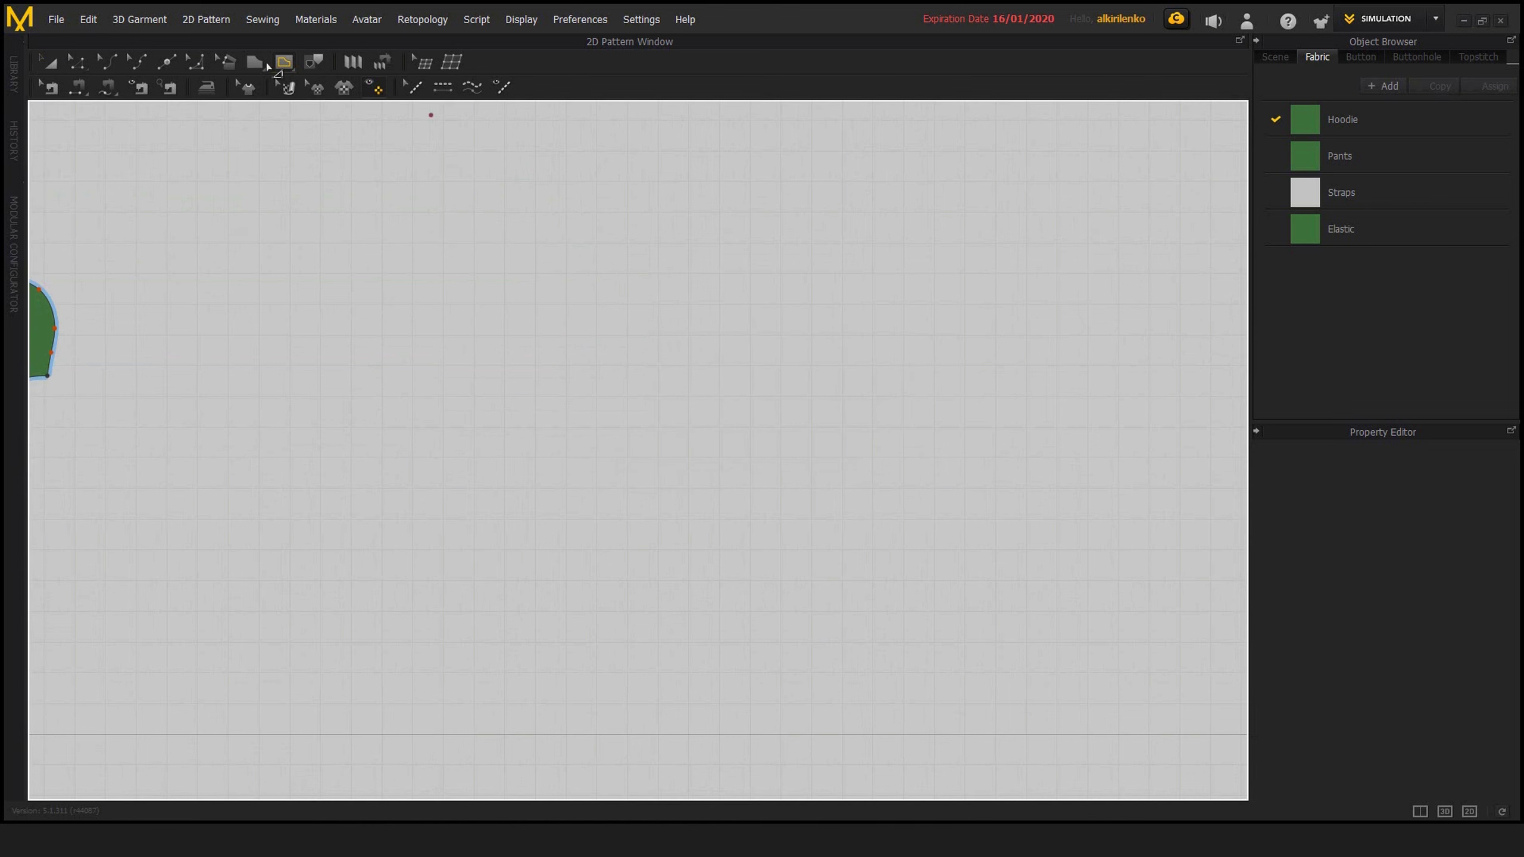
Start a new pattern piece with the Polygon tool, drawing a wavy edge about 2209 mm long through four curve points
left_click(254, 62)
left_click(596, 245)
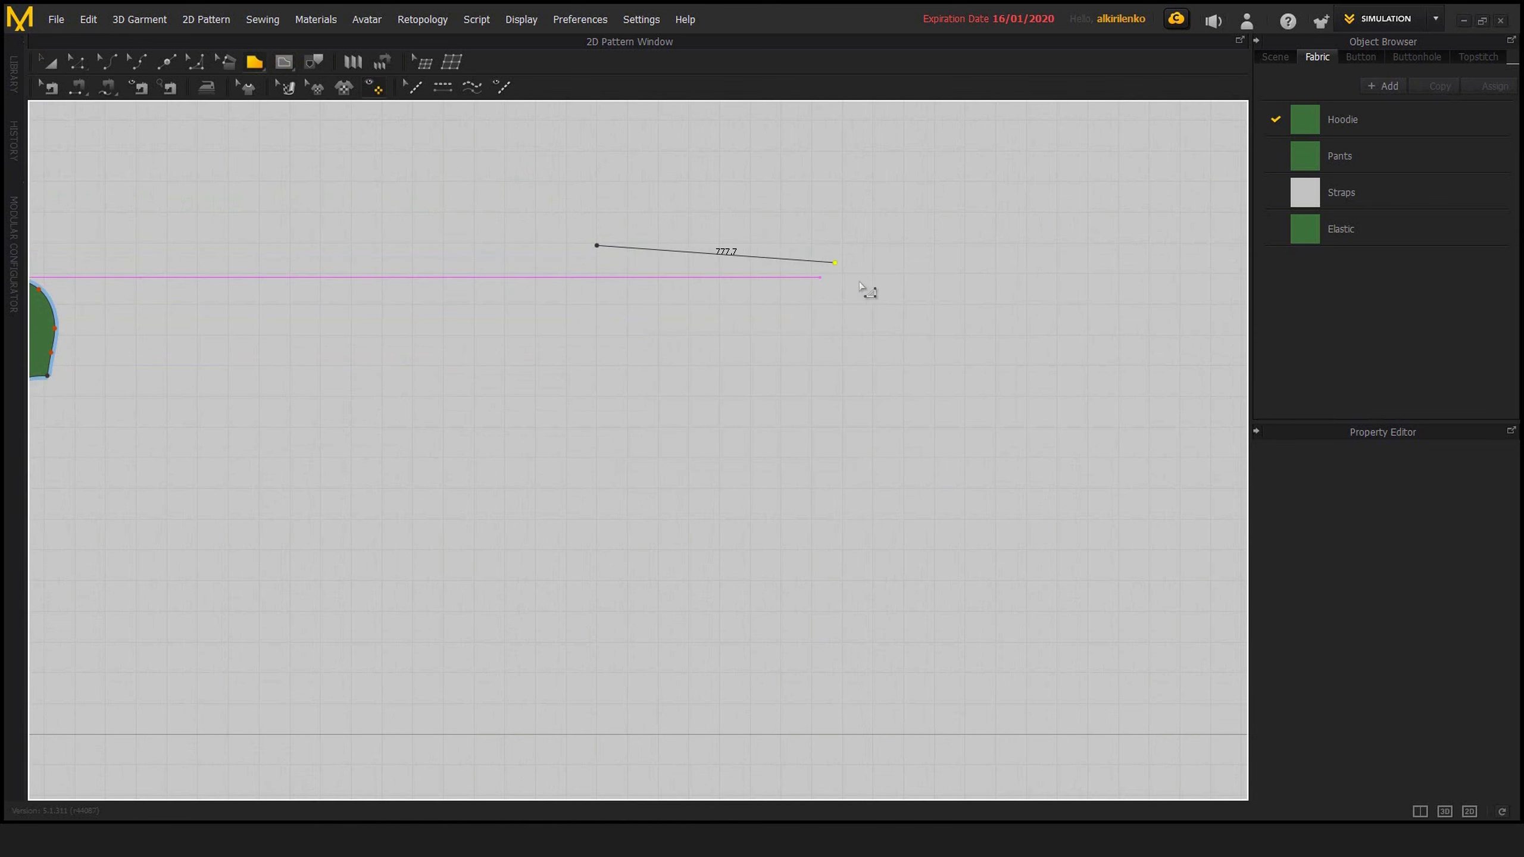
left_click(847, 262, "ctrl")
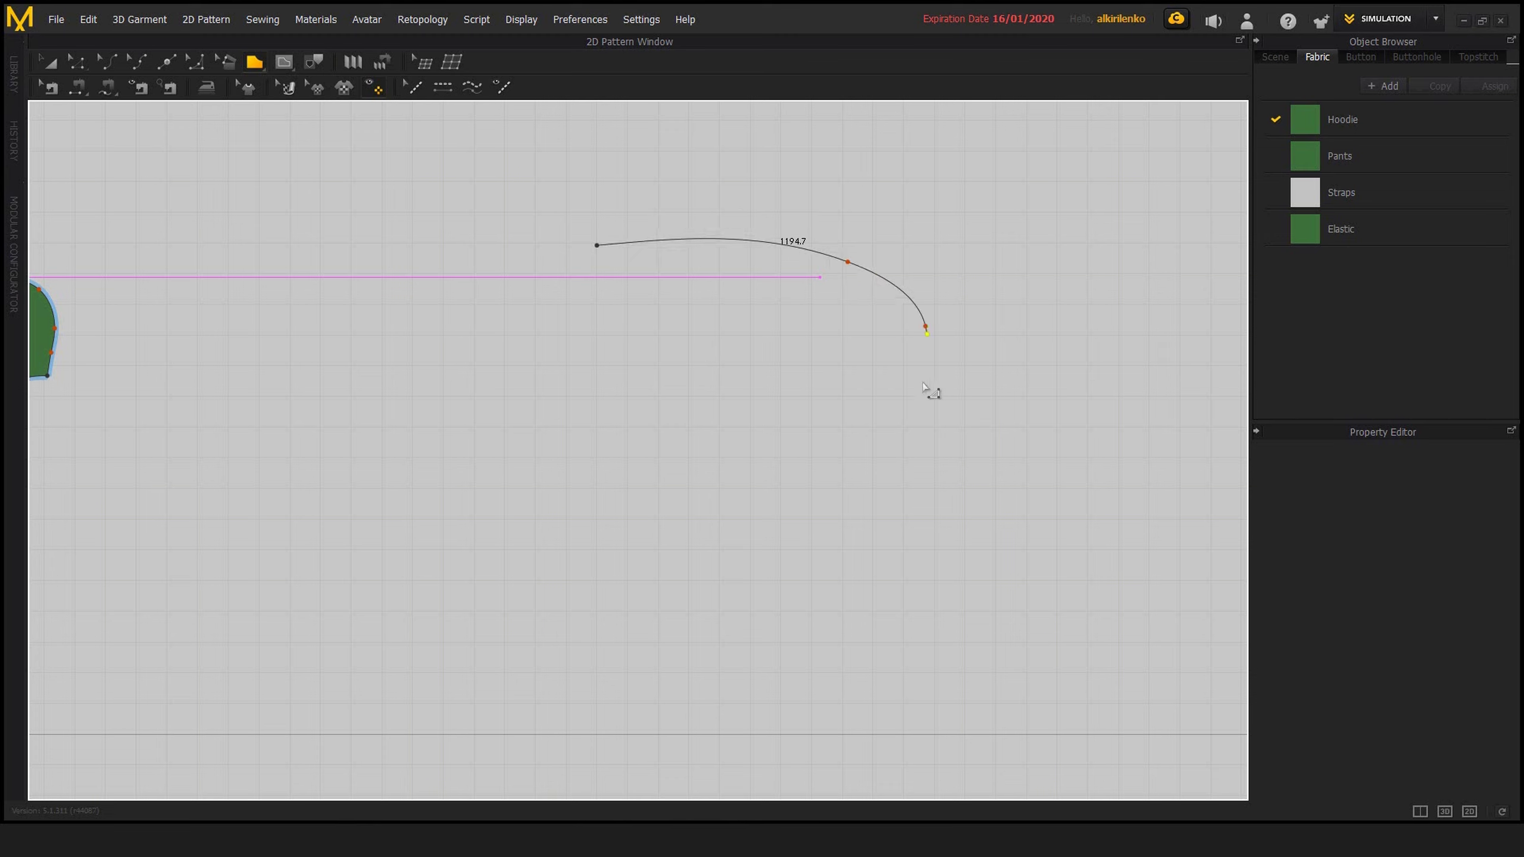
left_click(925, 326)
left_click(812, 365)
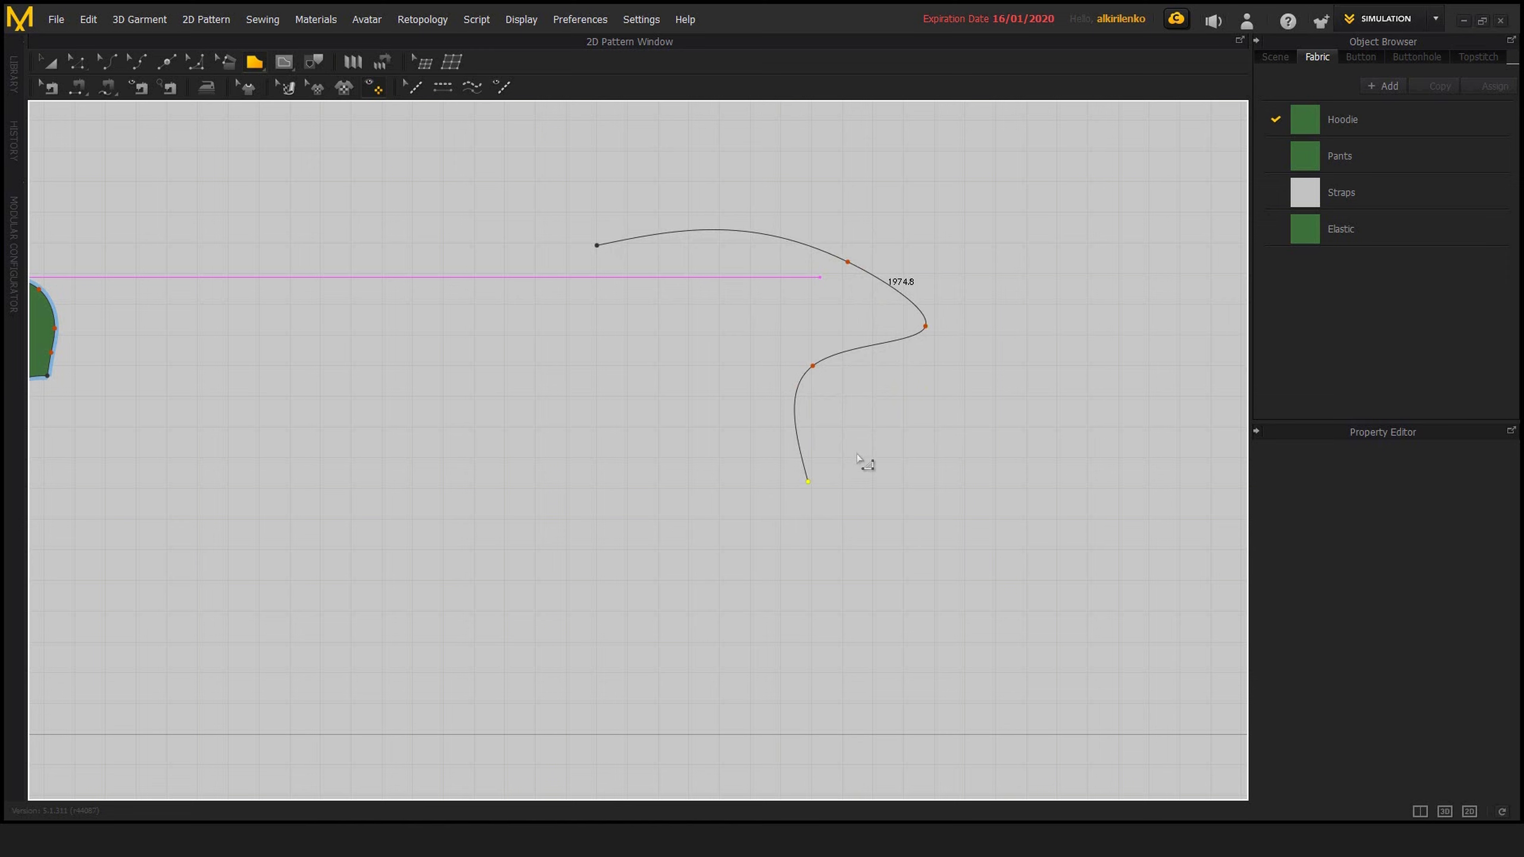
left_click(886, 433)
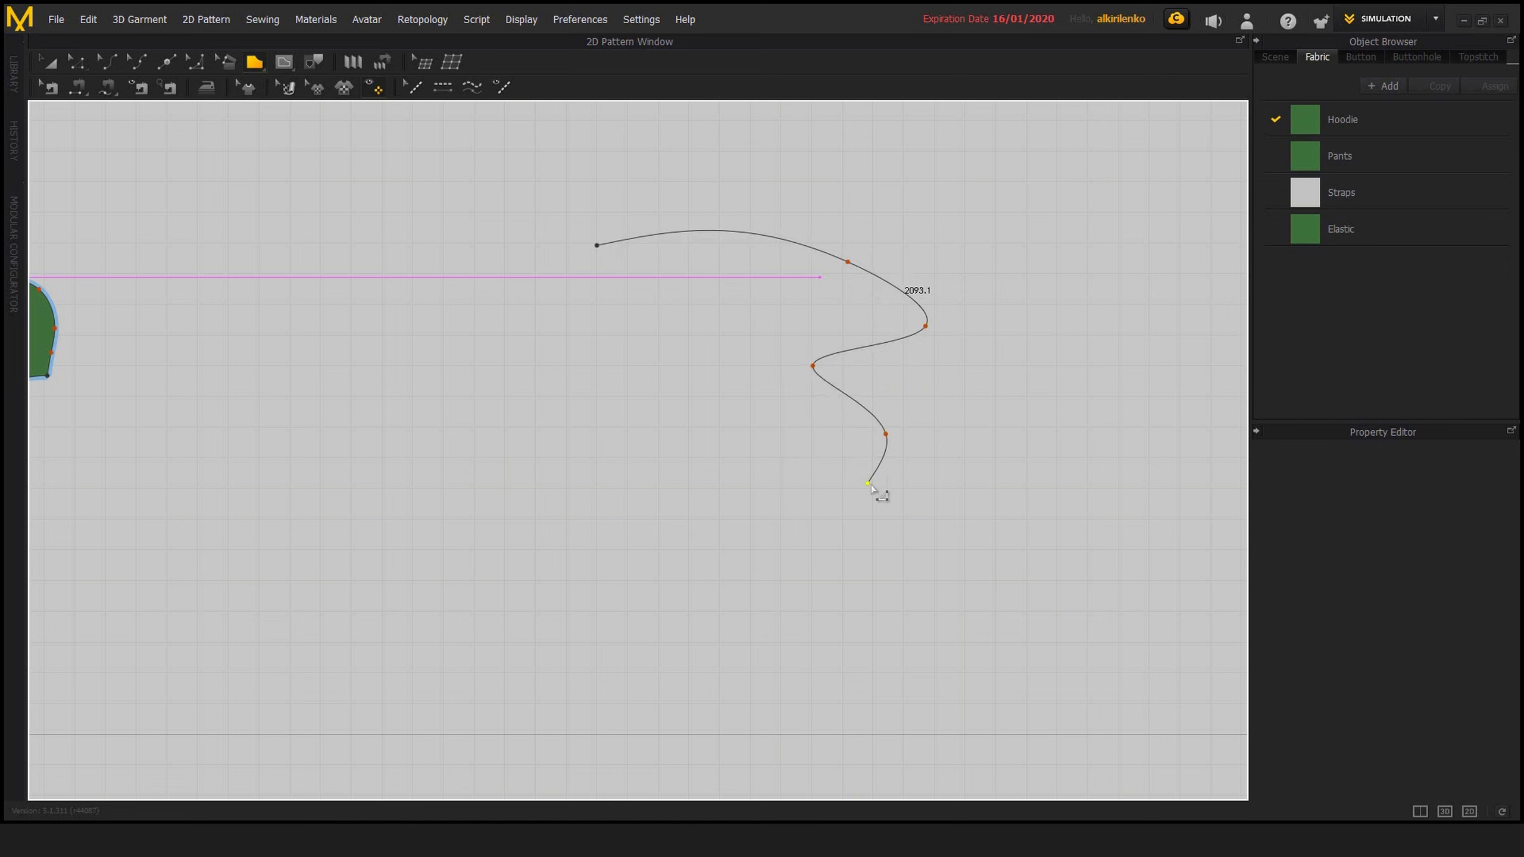
left_click(859, 514)
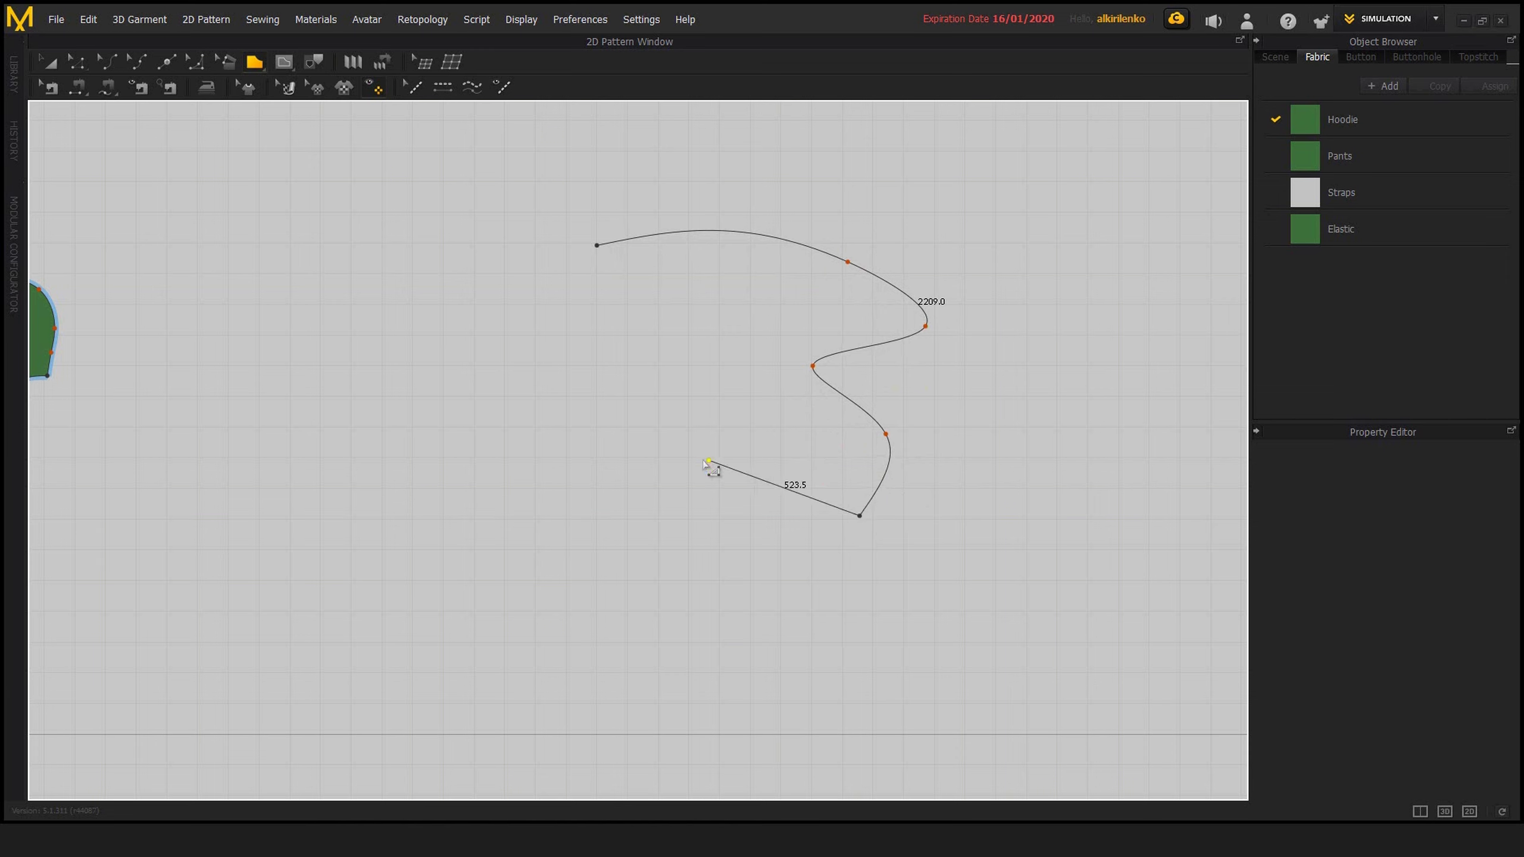
Add a Bezier-curved lower edge to the new outline and close it with a straight slanted side
mouse_move(701, 458)
left_mouse_down()
mouse_move(614, 491)
mouse_move(635, 523)
mouse_move(644, 500)
mouse_move(664, 502)
mouse_move(654, 491)
mouse_move(669, 488)
mouse_move(643, 484)
mouse_move(663, 457)
mouse_move(623, 515)
mouse_move(683, 482)
left_mouse_up()
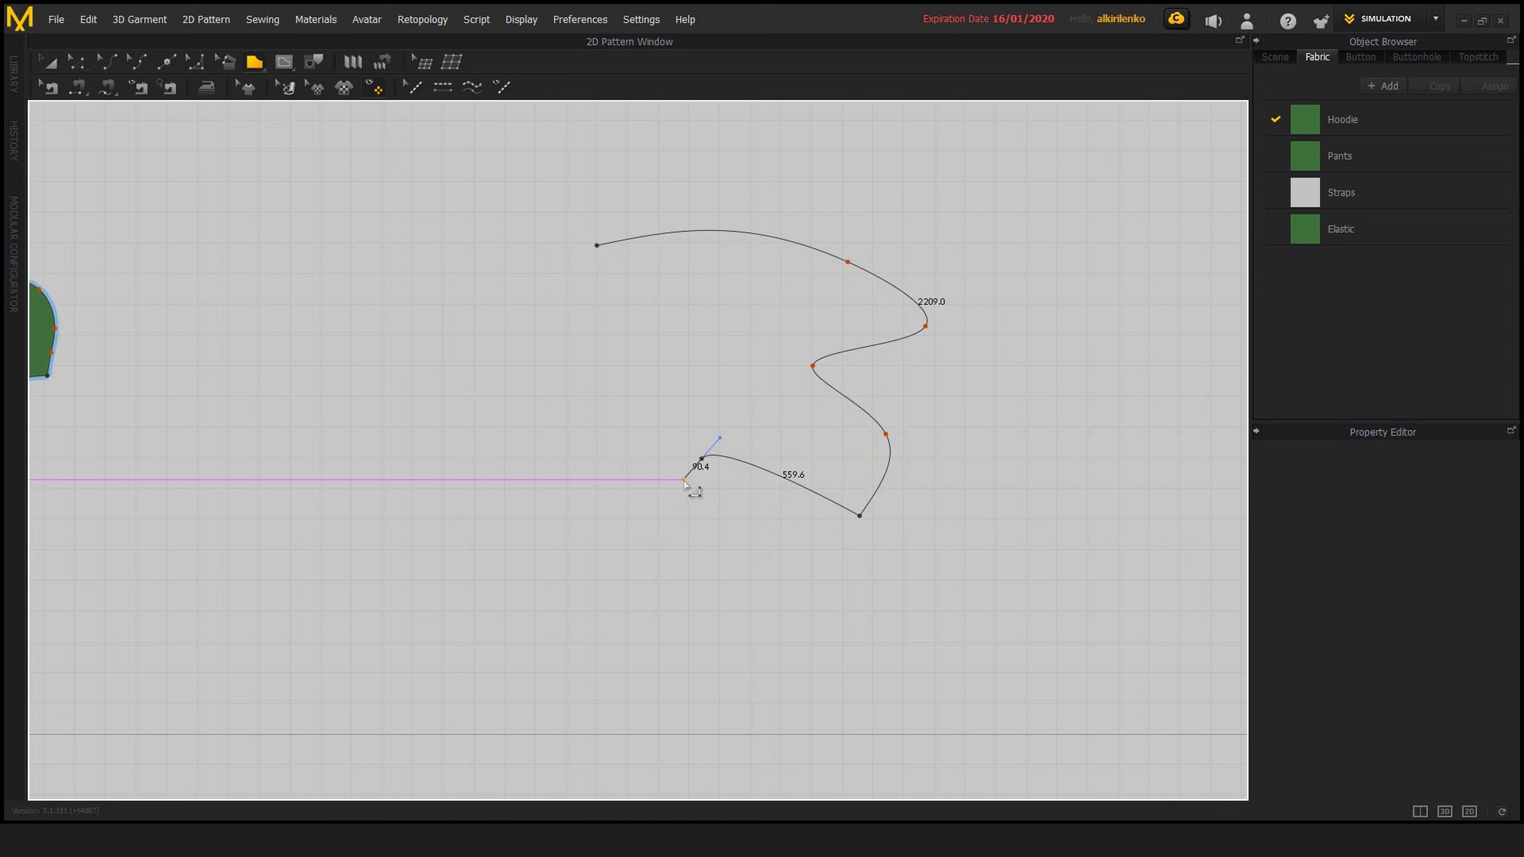
left_click_drag(678, 488, 514, 485)
left_click(513, 481)
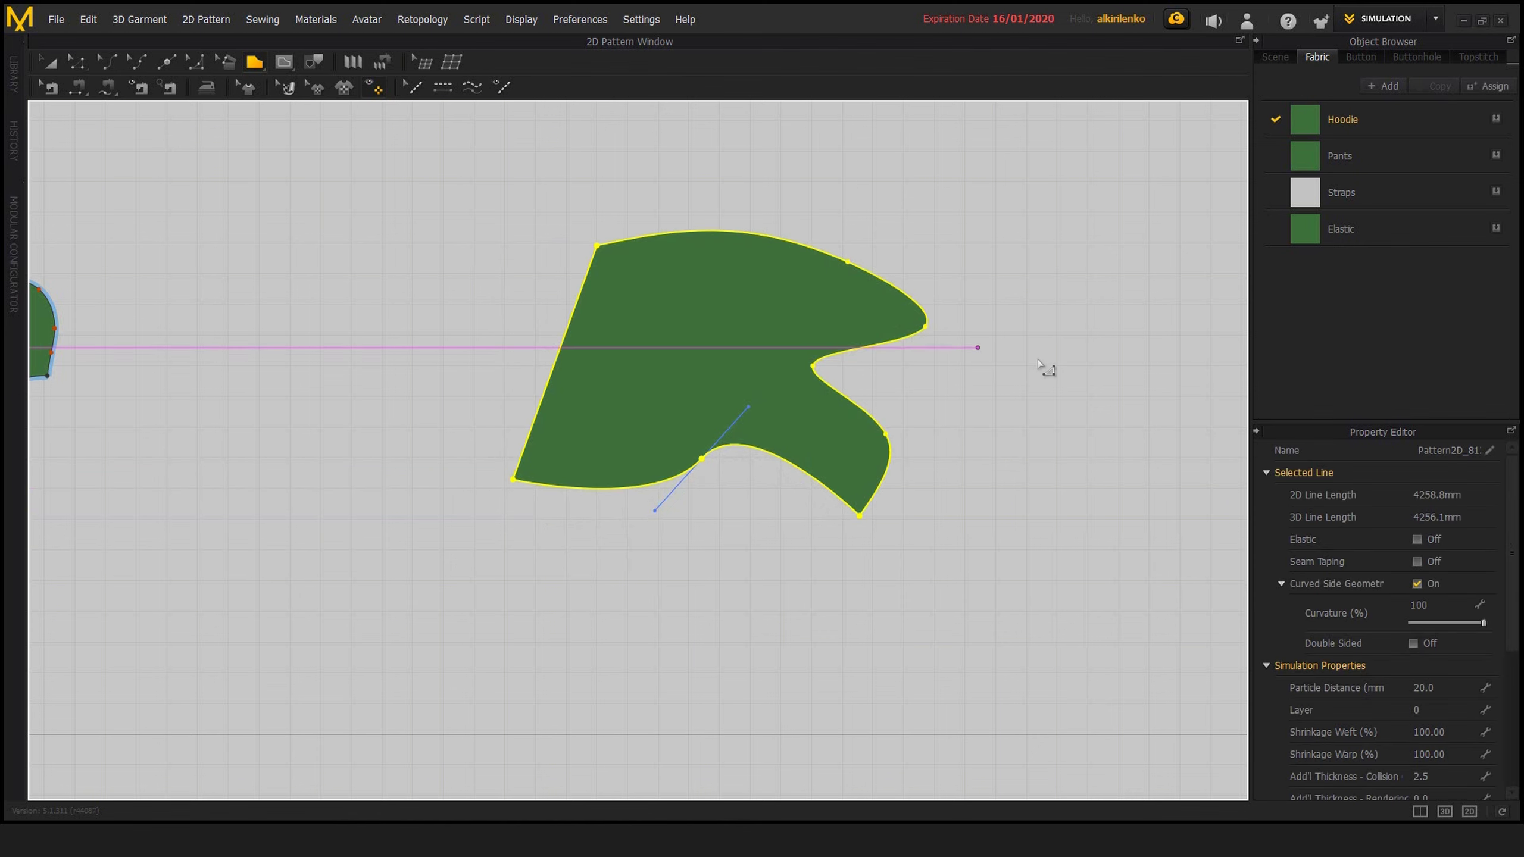
Move the first curve point on the new piece's wavy edge outward with Edit Curve Point to give the upper edge a fuller bulge
key("z")
middle_click_drag(868, 331, 870, 370)
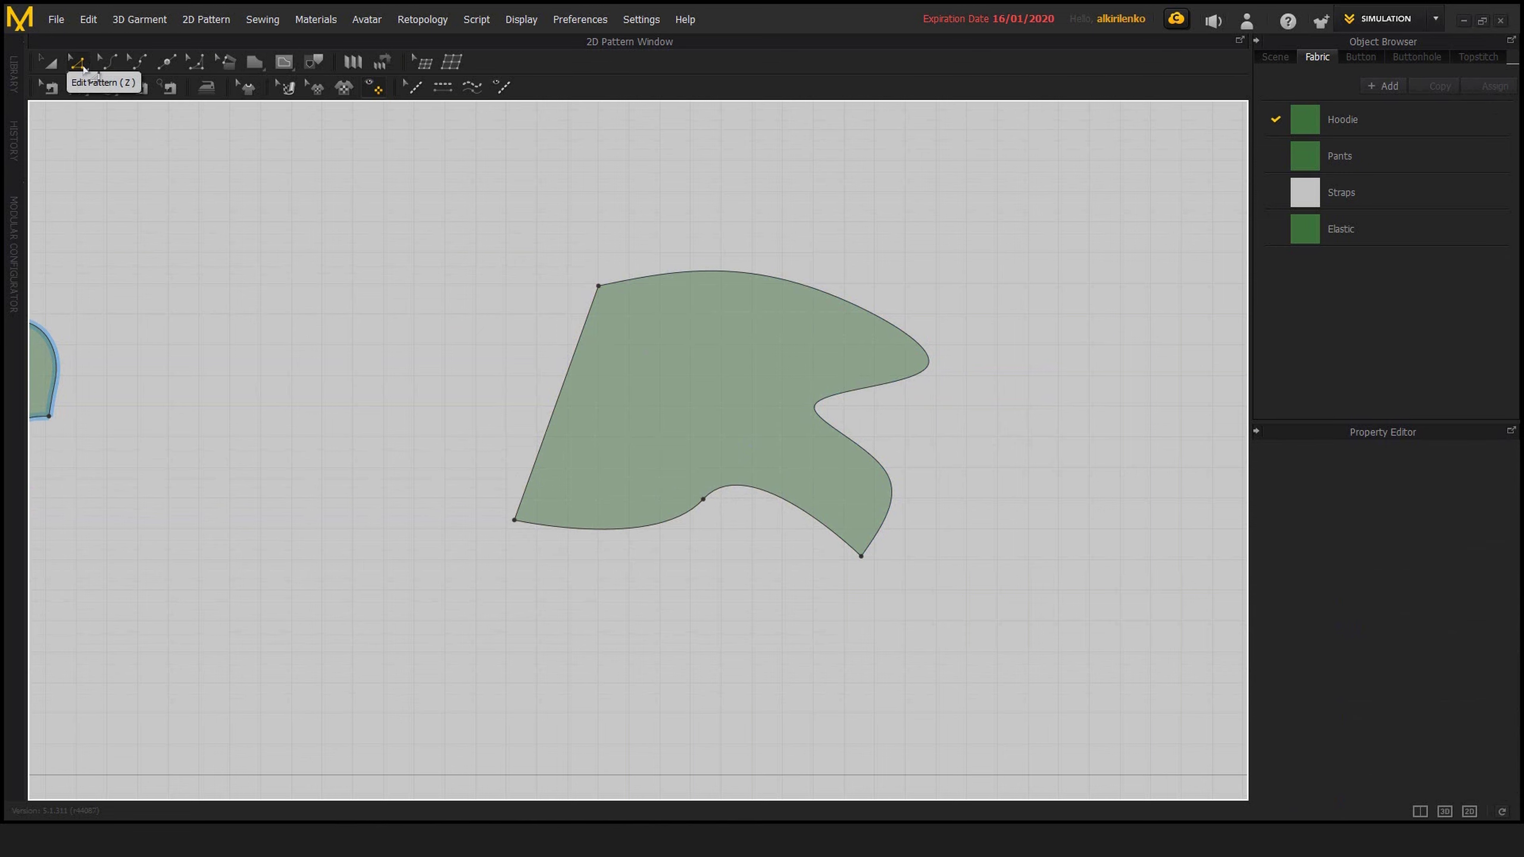
scroll(834, 330, "up", 2)
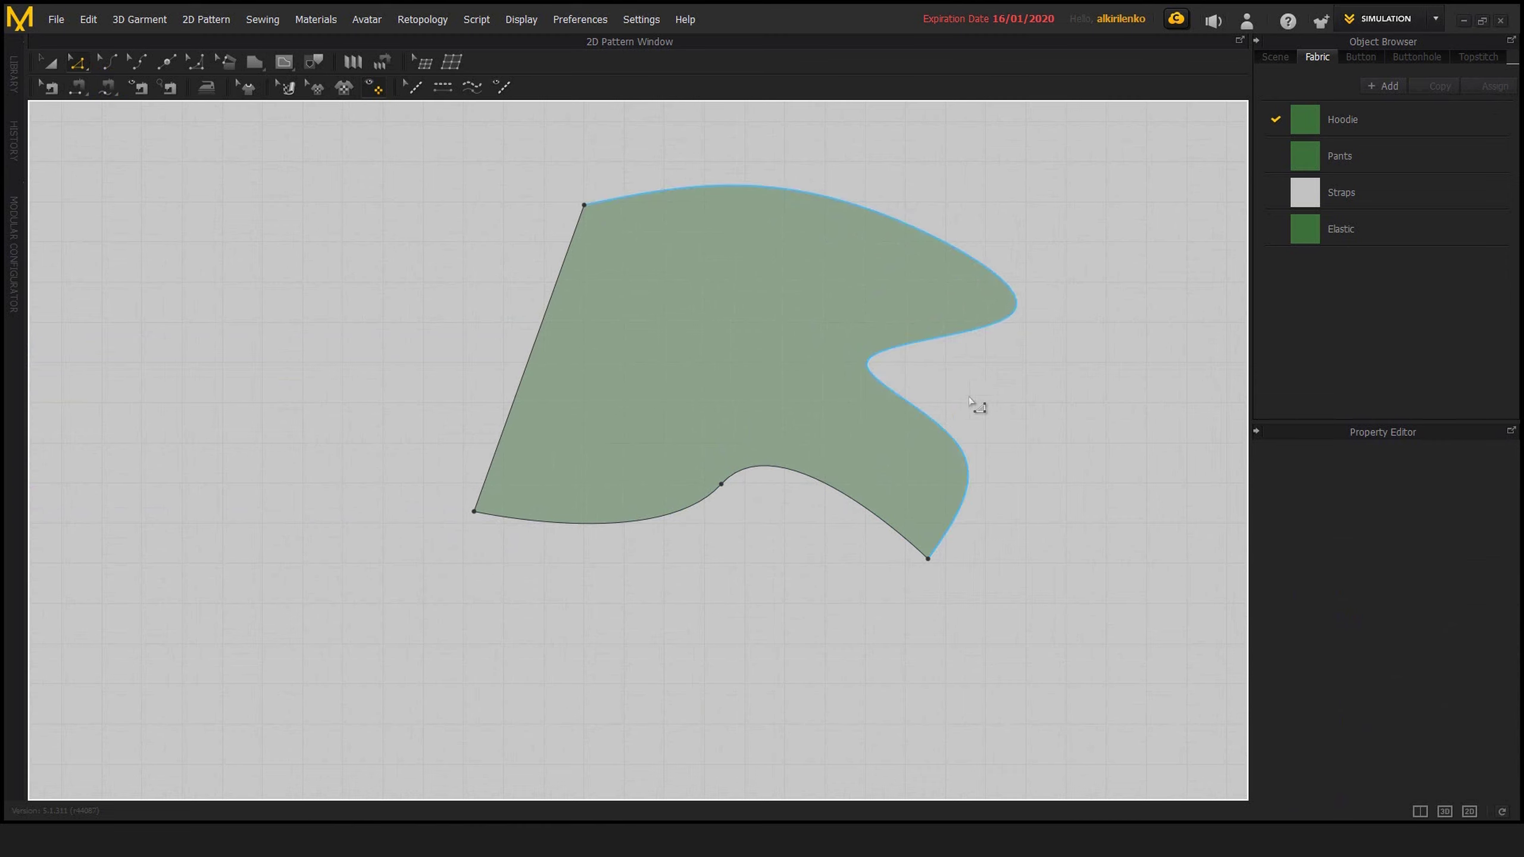
middle_click_drag(971, 403, 965, 446)
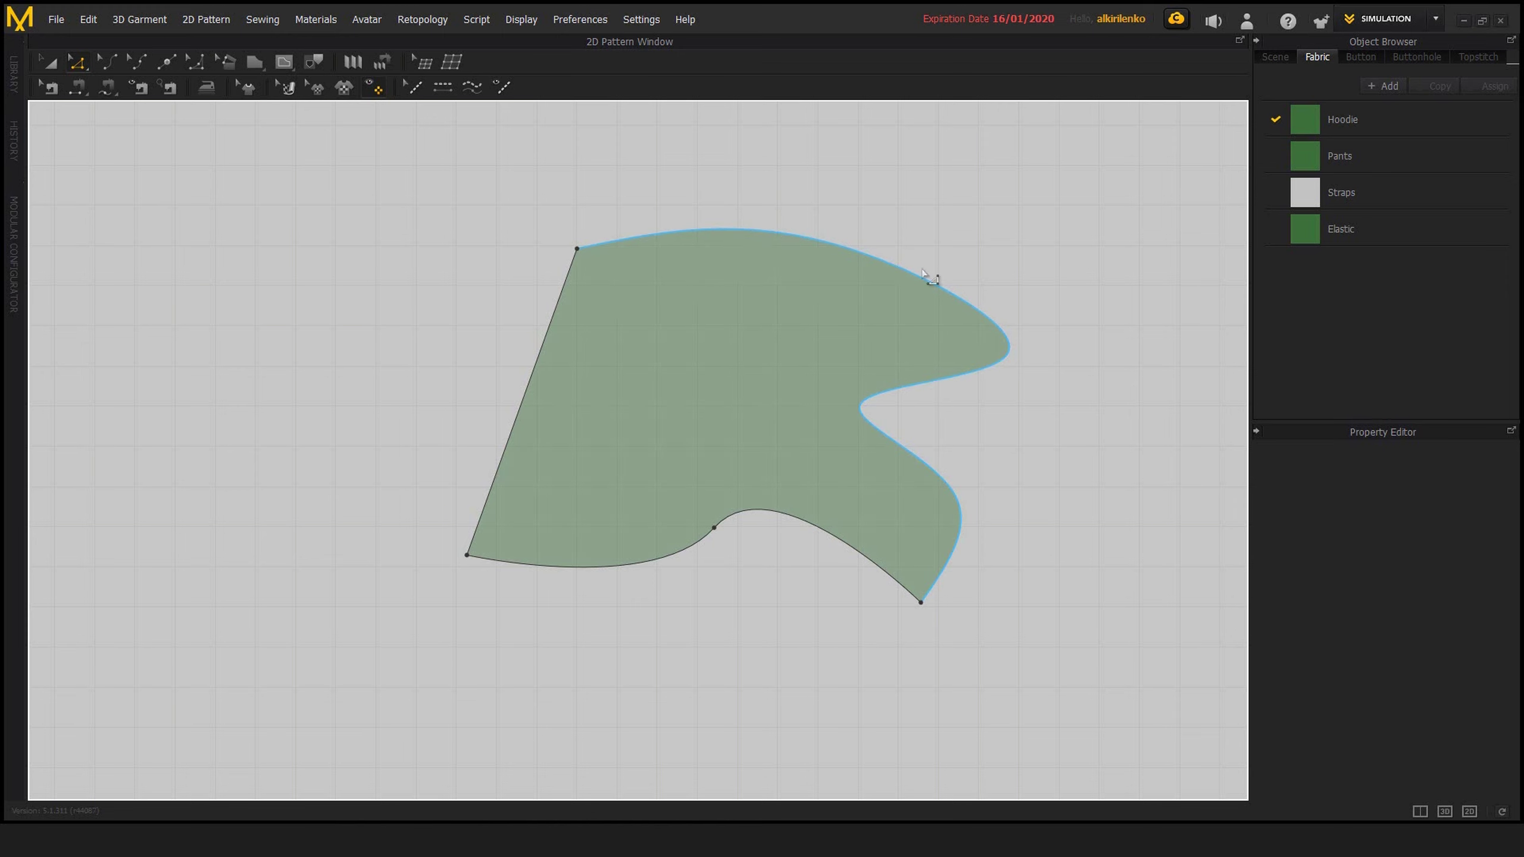
middle_click_drag(875, 400, 769, 410)
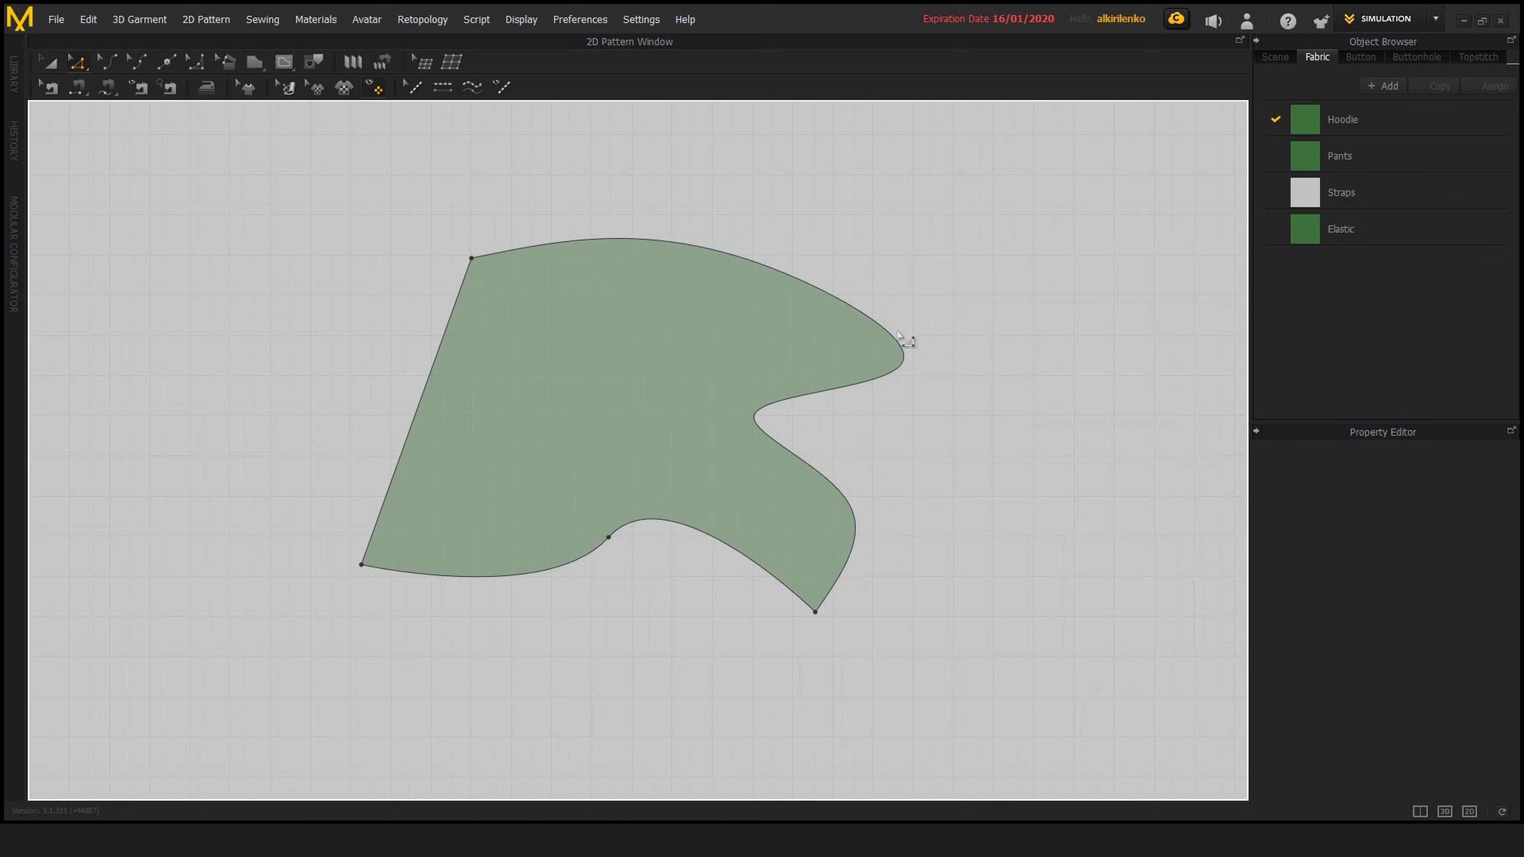
left_click(137, 61)
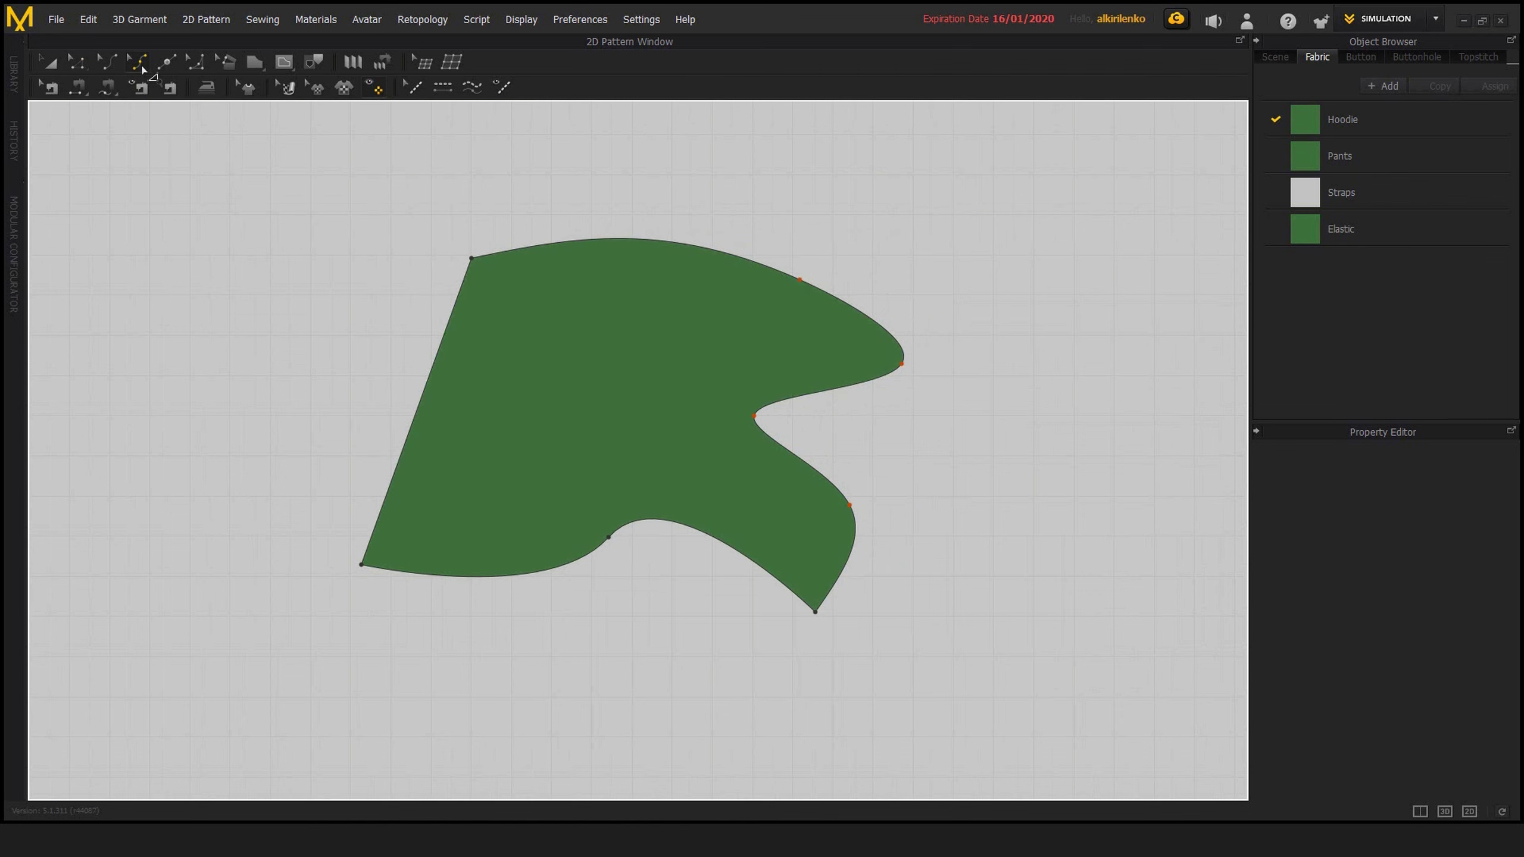
left_click_drag(796, 279, 1000, 294)
left_click(1008, 294)
key("z")
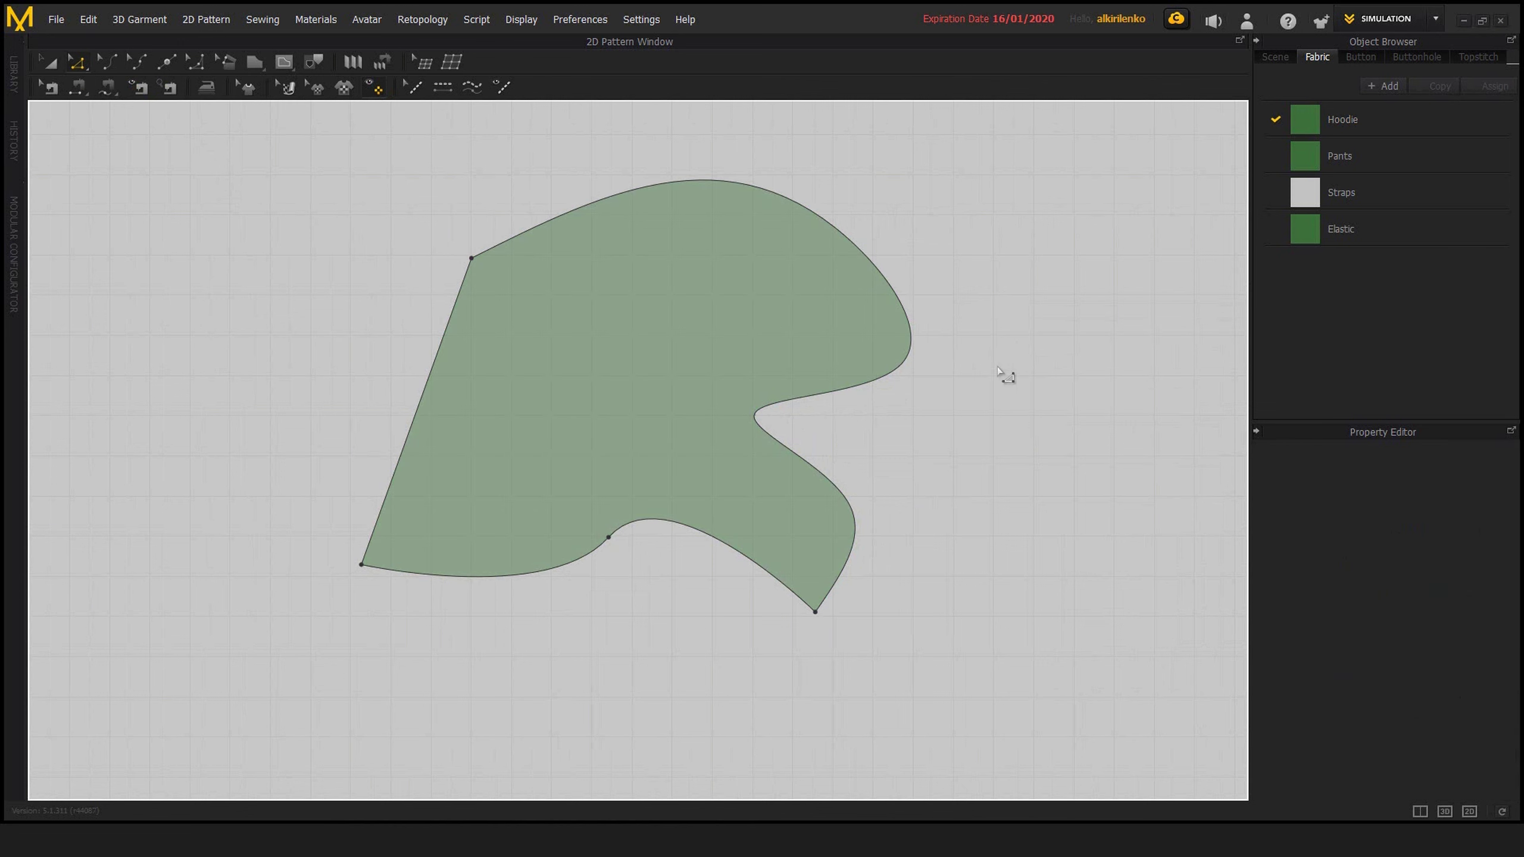
Start a second polygon outline beside the curved piece with a straight top segment about 911 mm long and a winding curve through four curve points
scroll(960, 368, "down", 3)
middle_click_drag(903, 360, 799, 361)
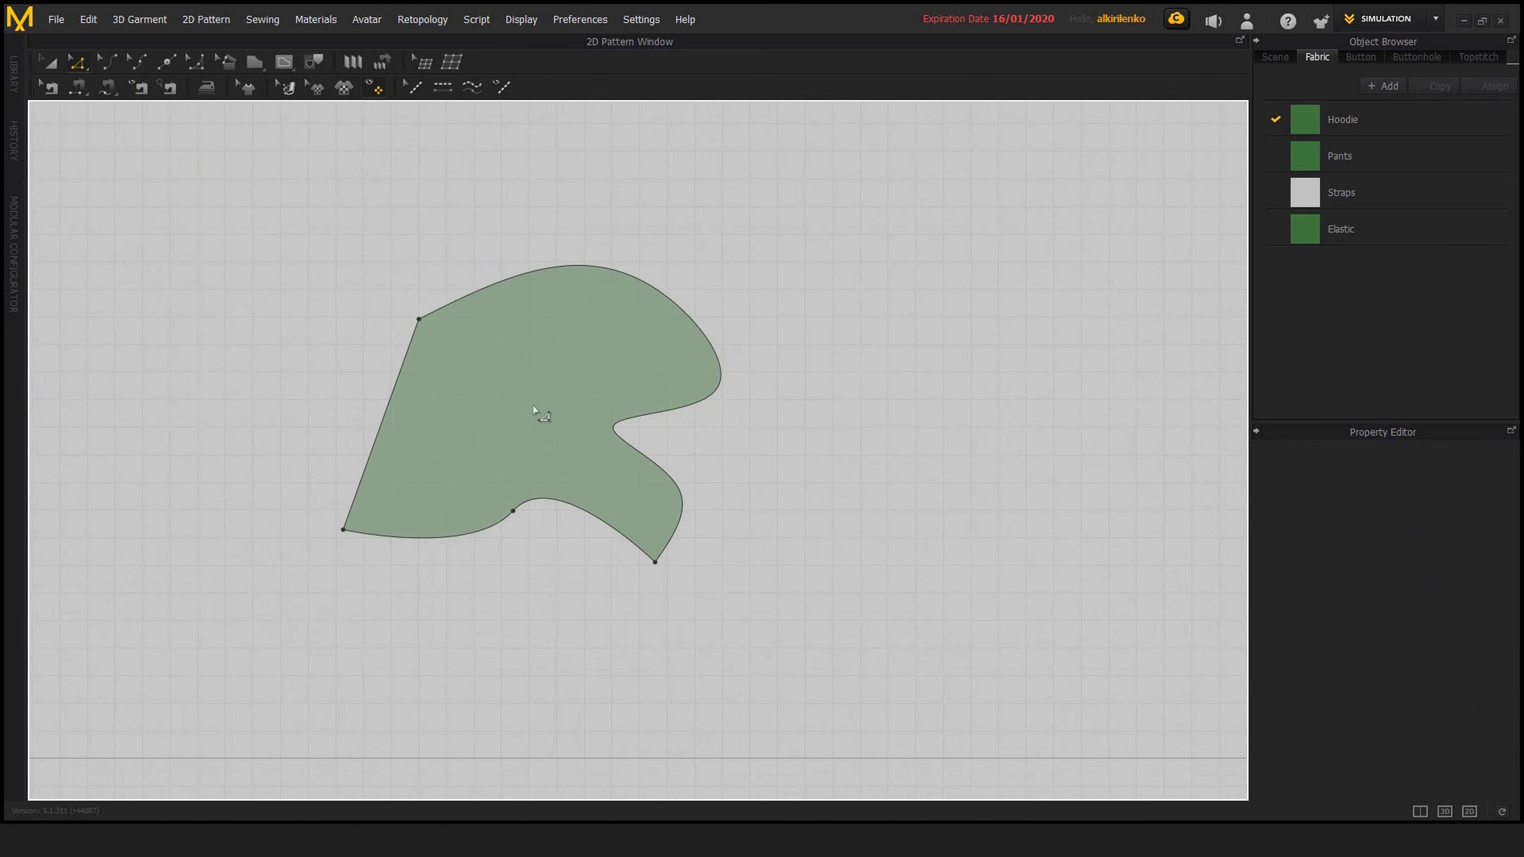
mouse_move(613, 367)
middle_mouse_down()
mouse_move(772, 384)
mouse_move(553, 393)
middle_mouse_up()
scroll(743, 373, "down", 1)
middle_click_drag(744, 373, 626, 380)
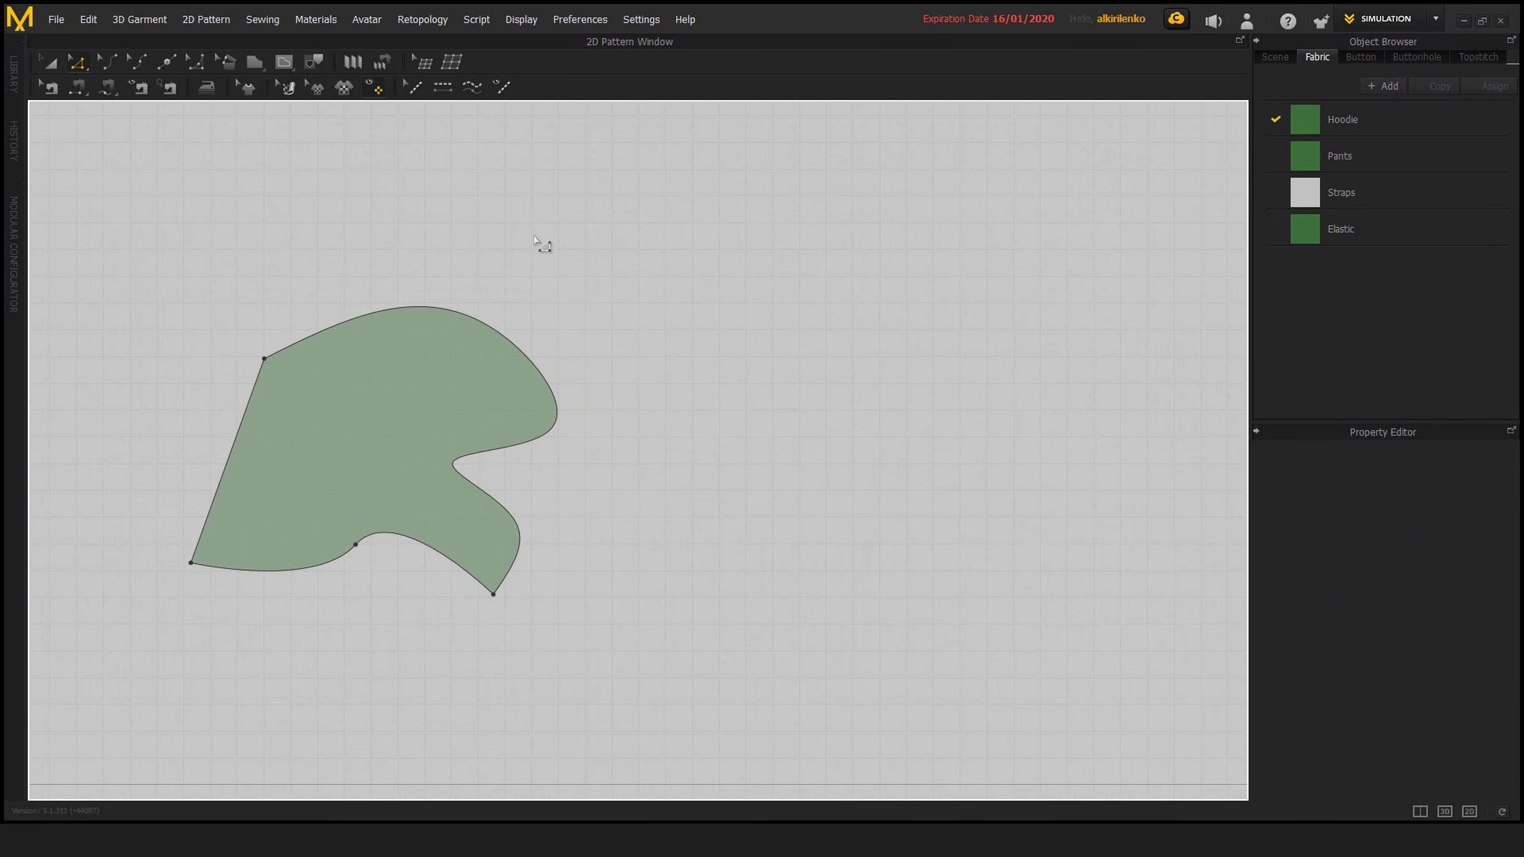
left_click(254, 63)
middle_click_drag(709, 238, 653, 248)
left_click(726, 214)
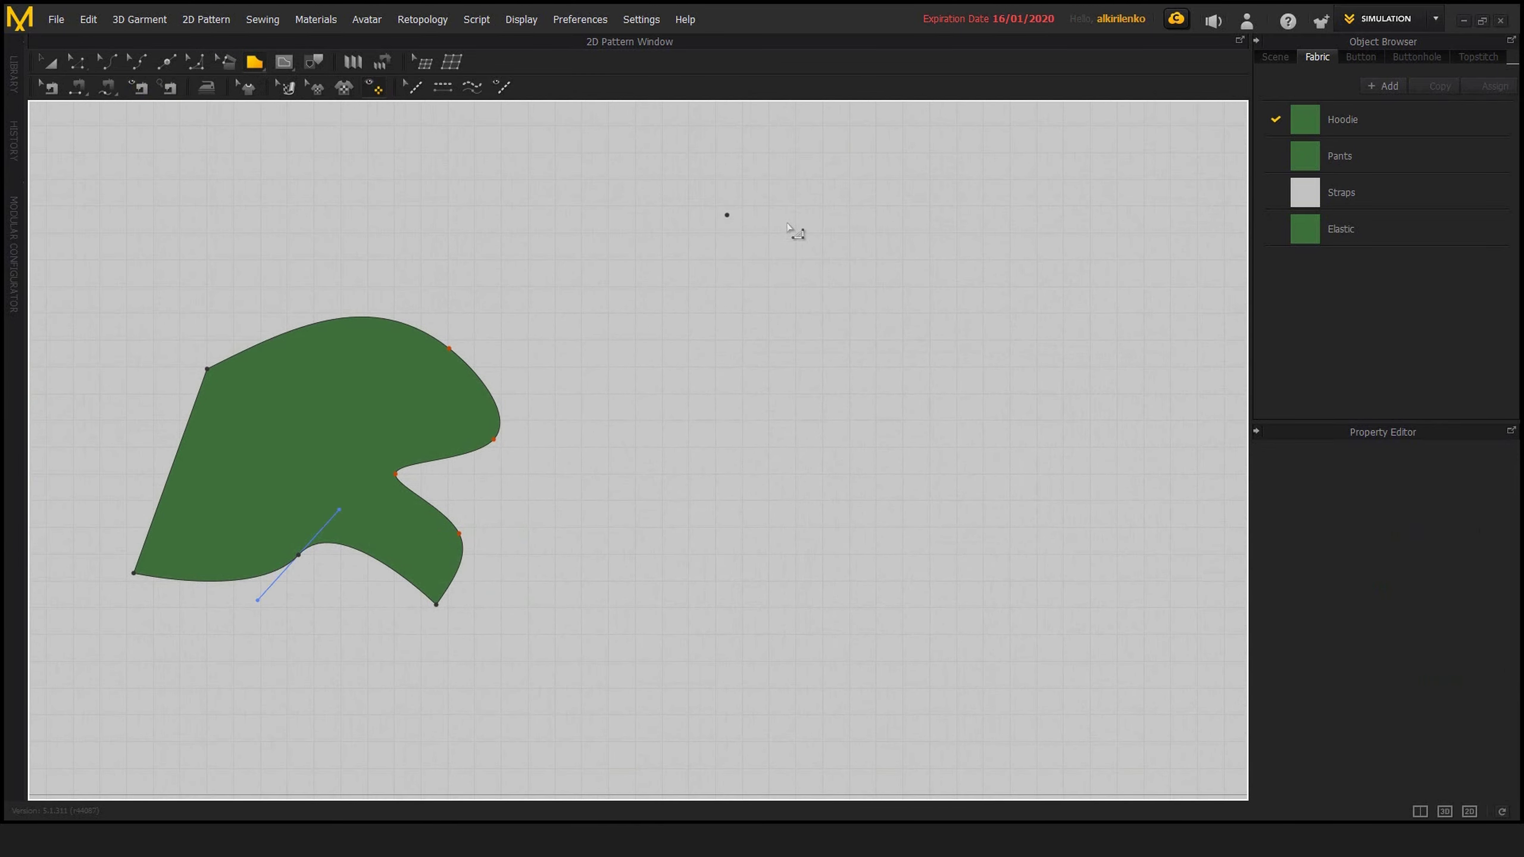
left_click(970, 203)
left_click(1092, 285, "ctrl")
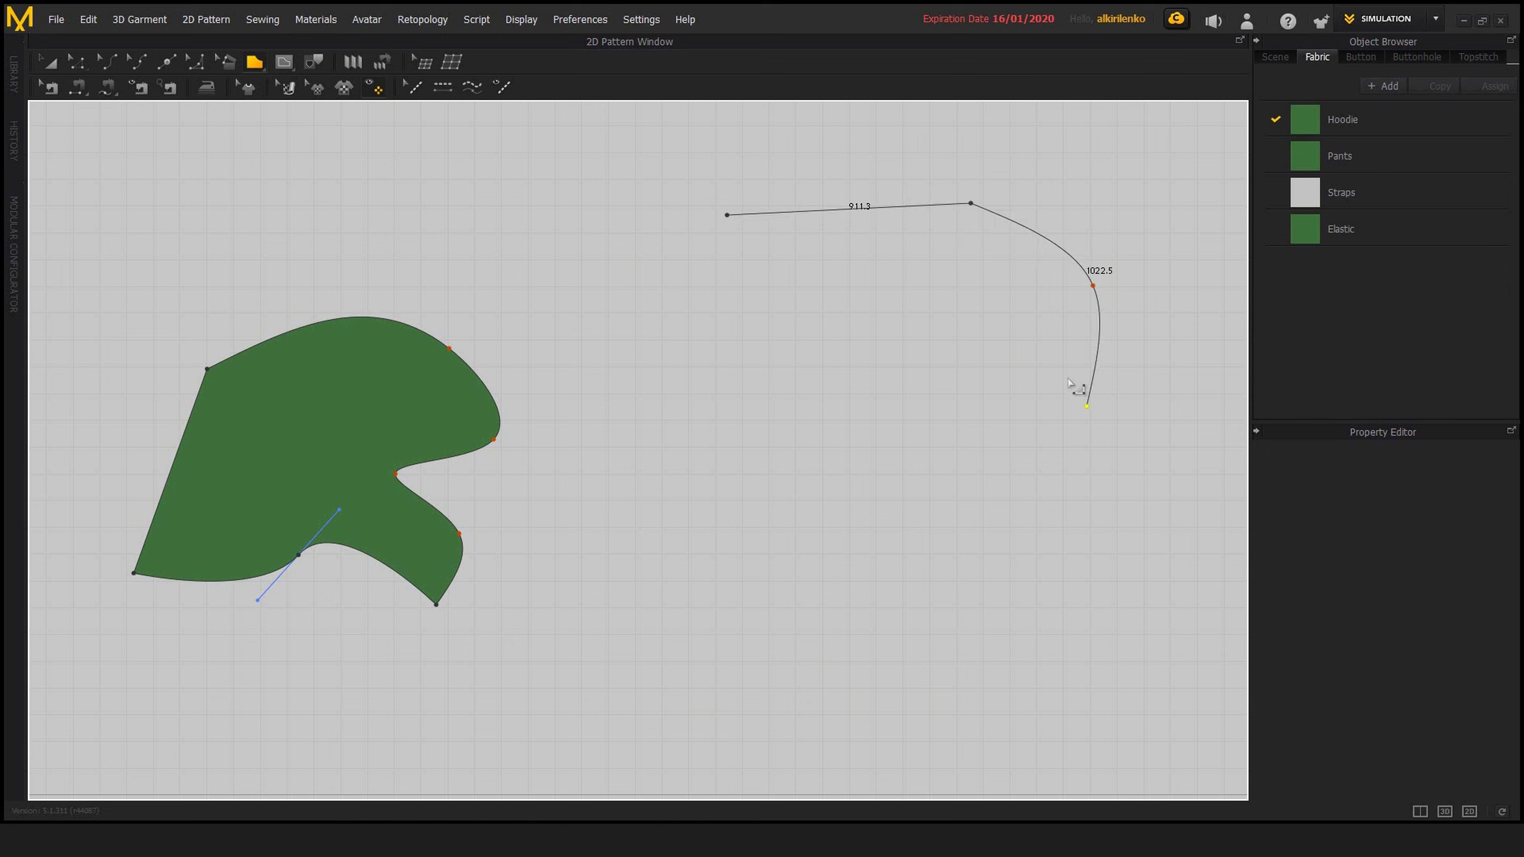
left_click(1068, 375, "ctrl")
left_click(843, 399, "ctrl")
left_click(1124, 551, "ctrl")
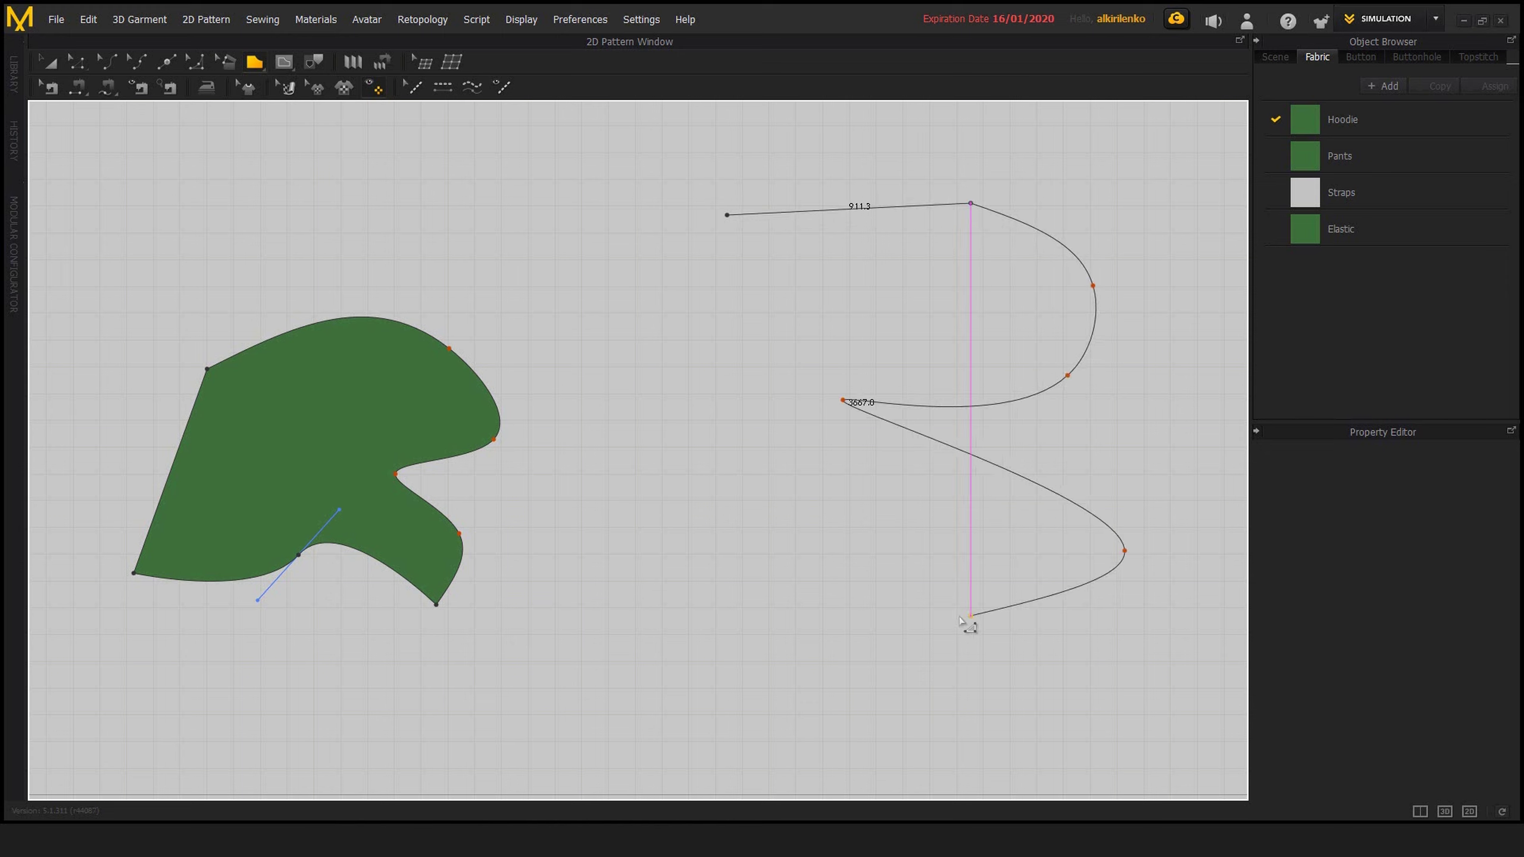
End the winding curve at about 3792 mm and turn on Mirror Creation across the Y-Axis for the outline
right_click(927, 587)
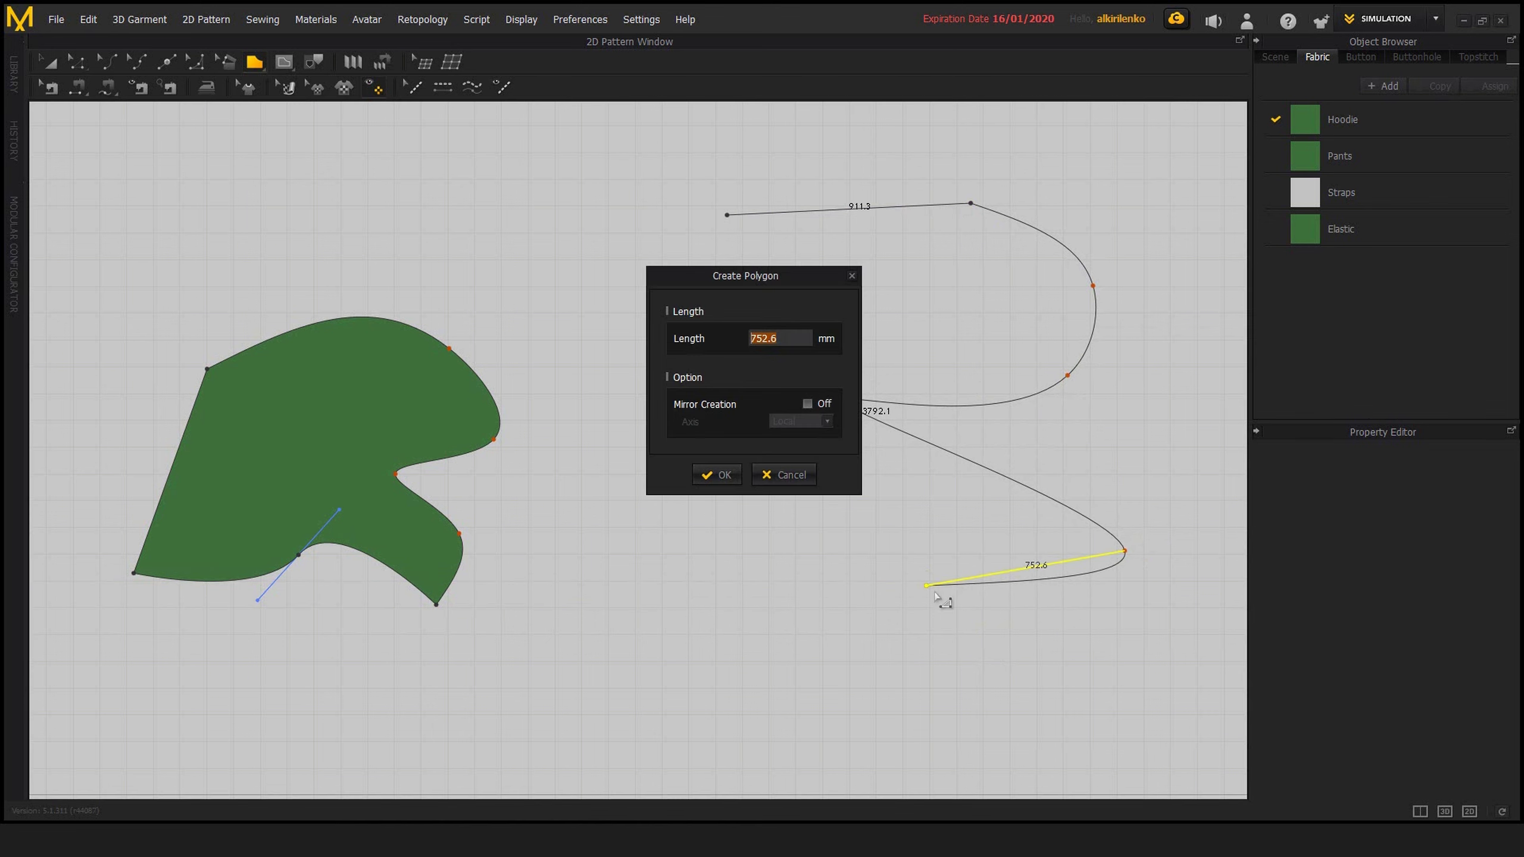
left_click_drag(799, 300, 733, 284)
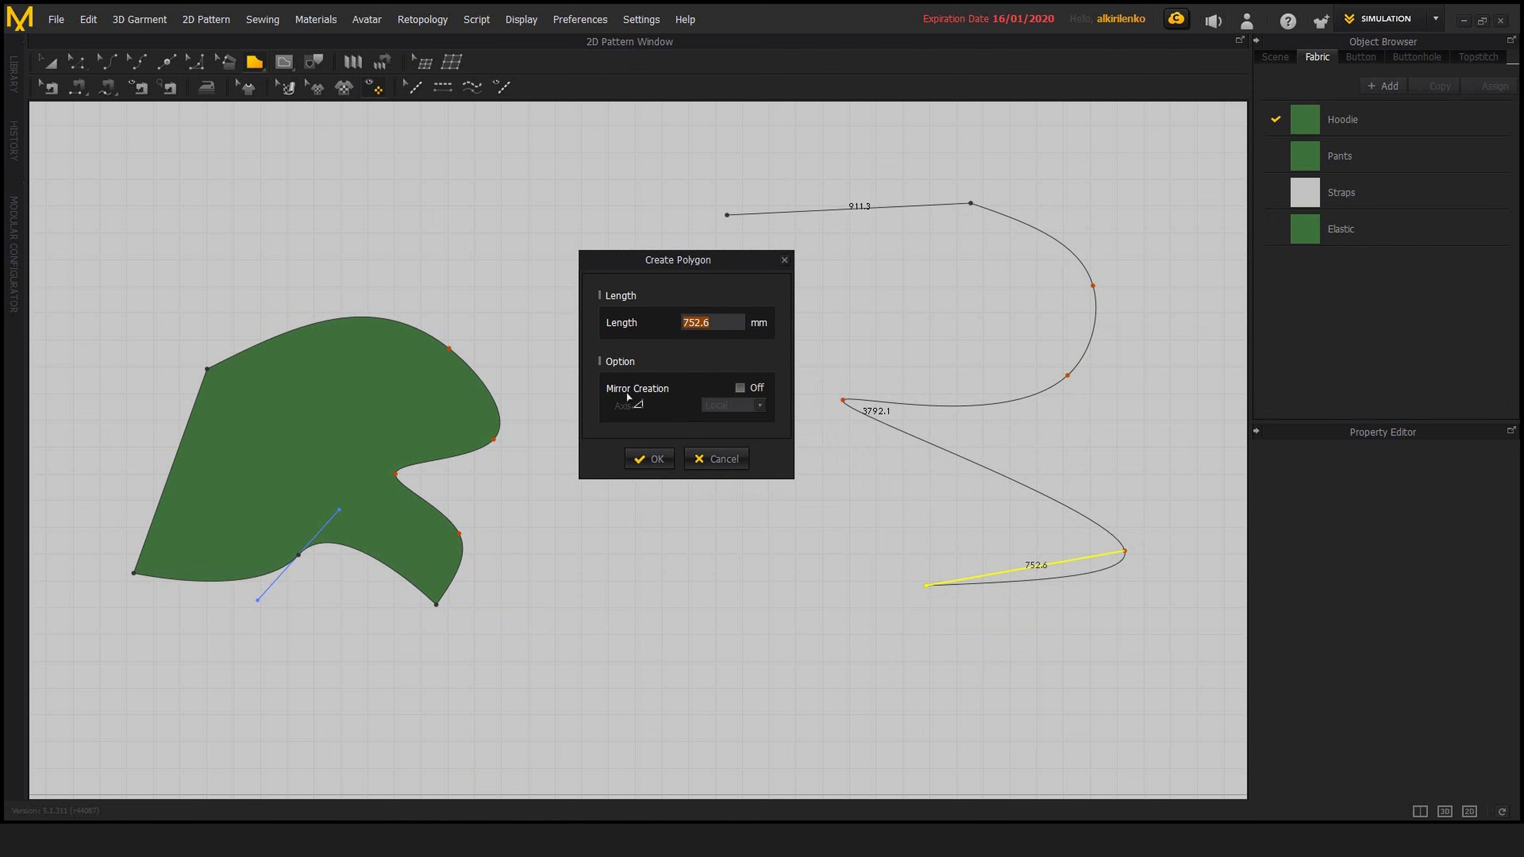
left_click(740, 388)
left_click_drag(696, 283, 915, 446)
left_click(964, 570)
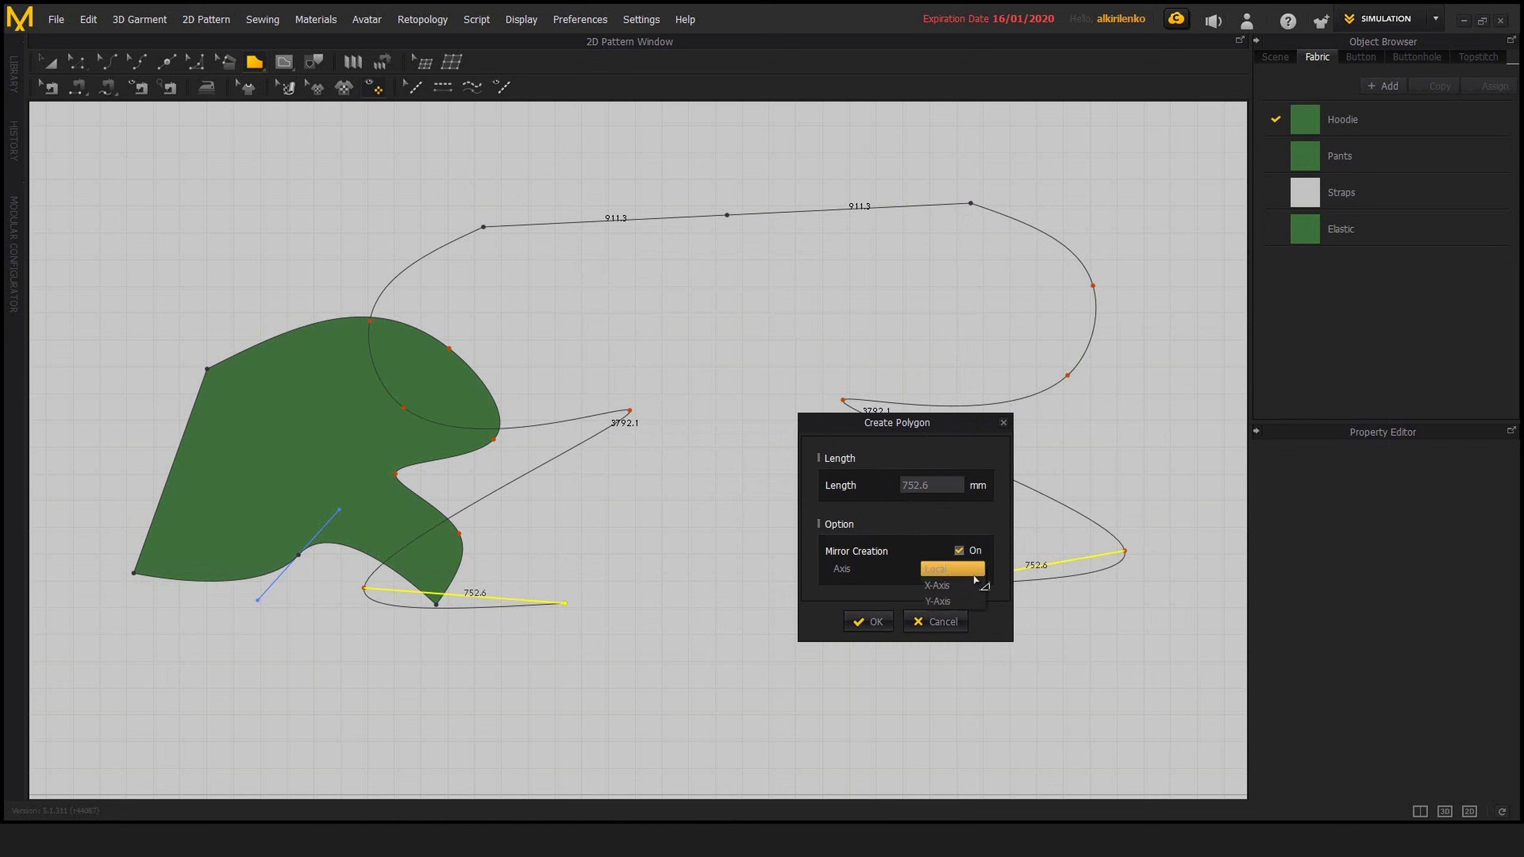
left_click(951, 586)
left_click(979, 568)
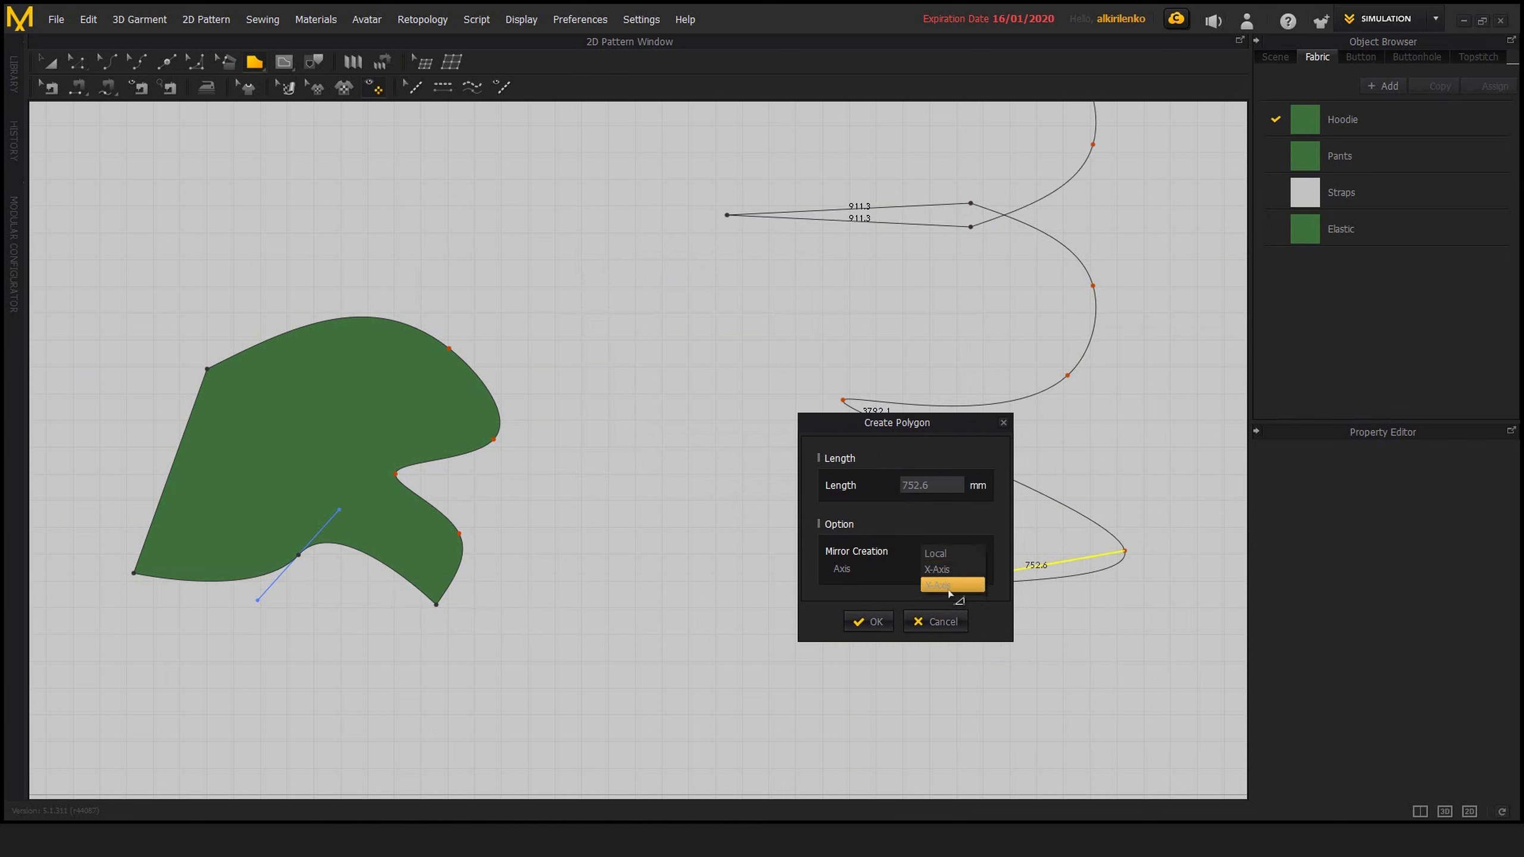
left_click(950, 596)
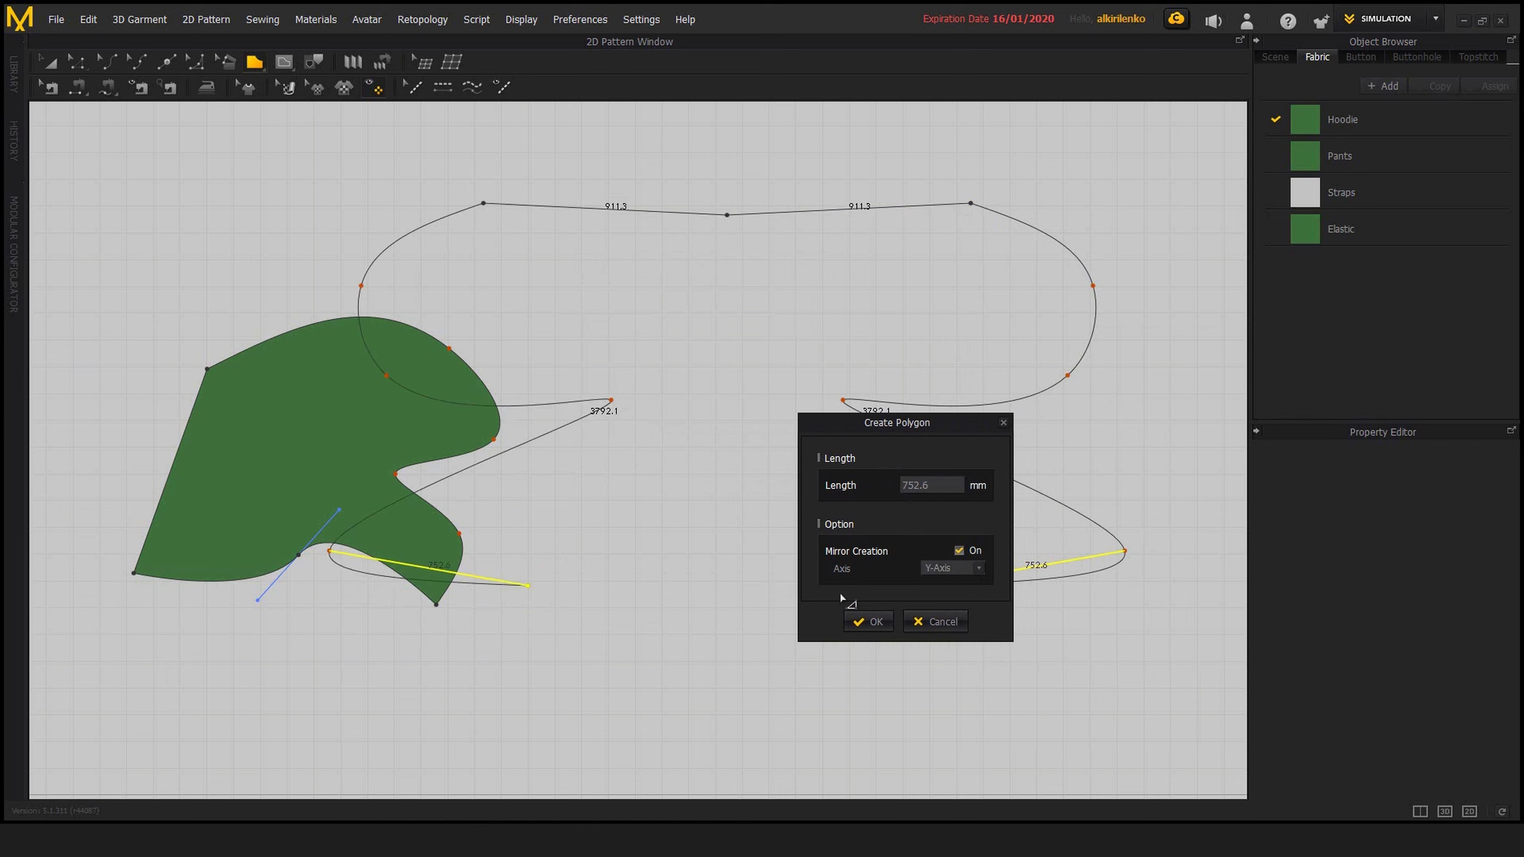
left_click(867, 622)
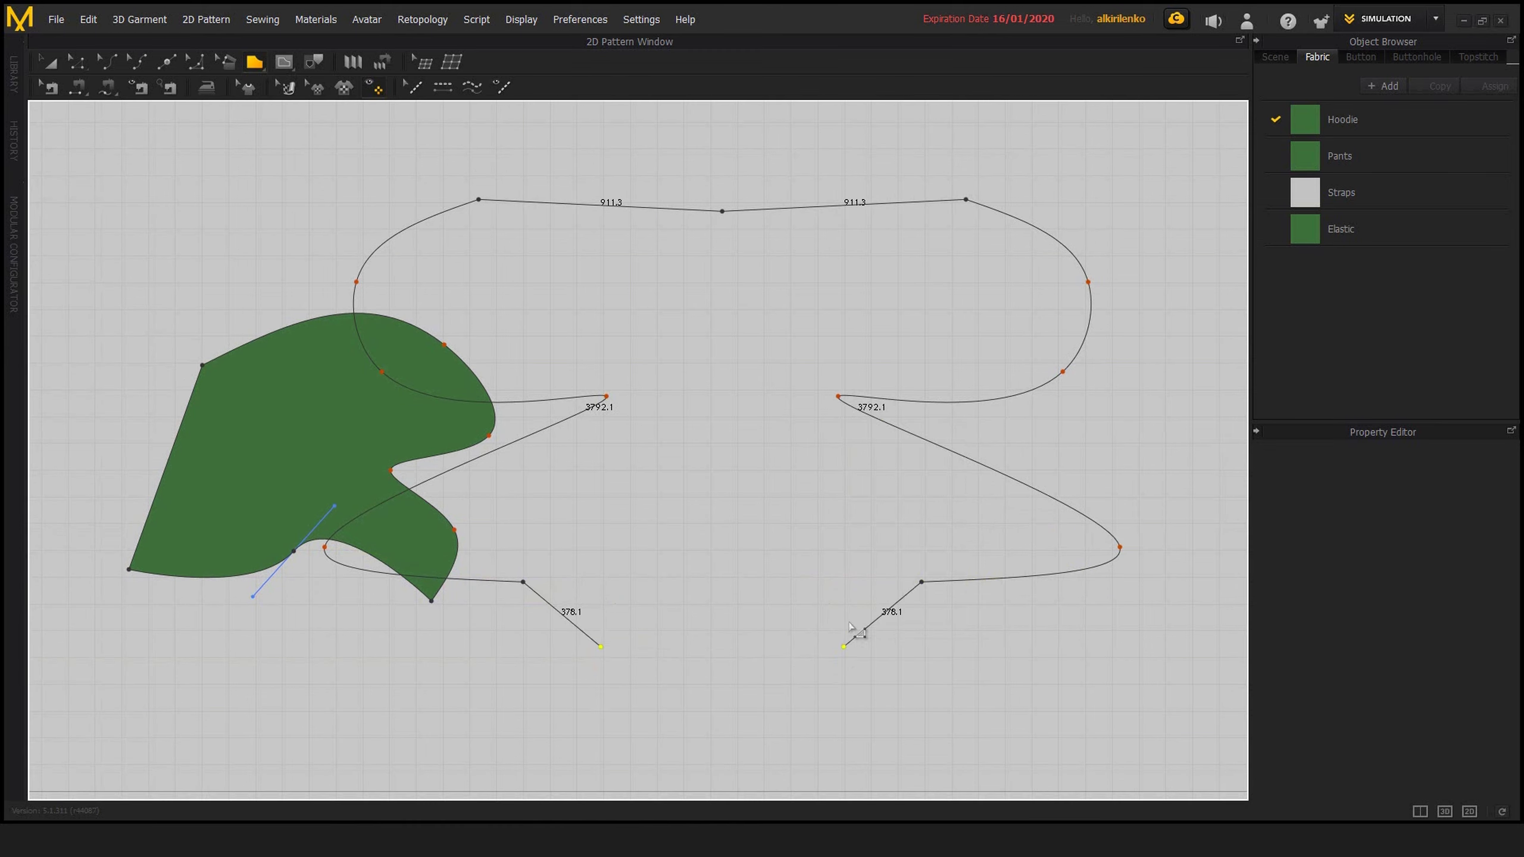
middle_click_drag(859, 698, 835, 506)
middle_click_drag(866, 557, 904, 615)
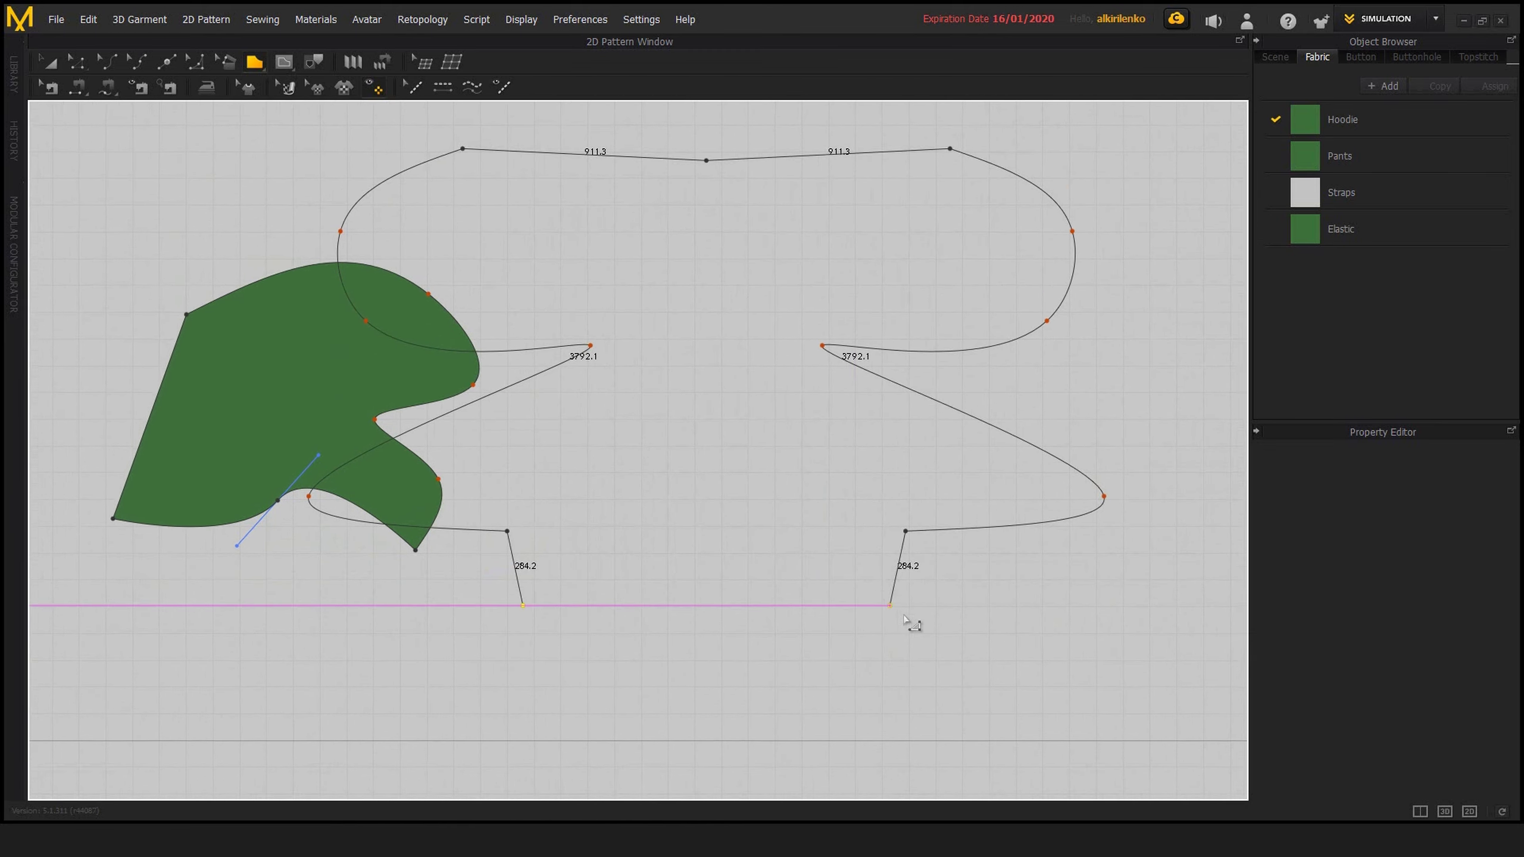
right_click(904, 617)
left_click(784, 476)
scroll(849, 582, "down", 2)
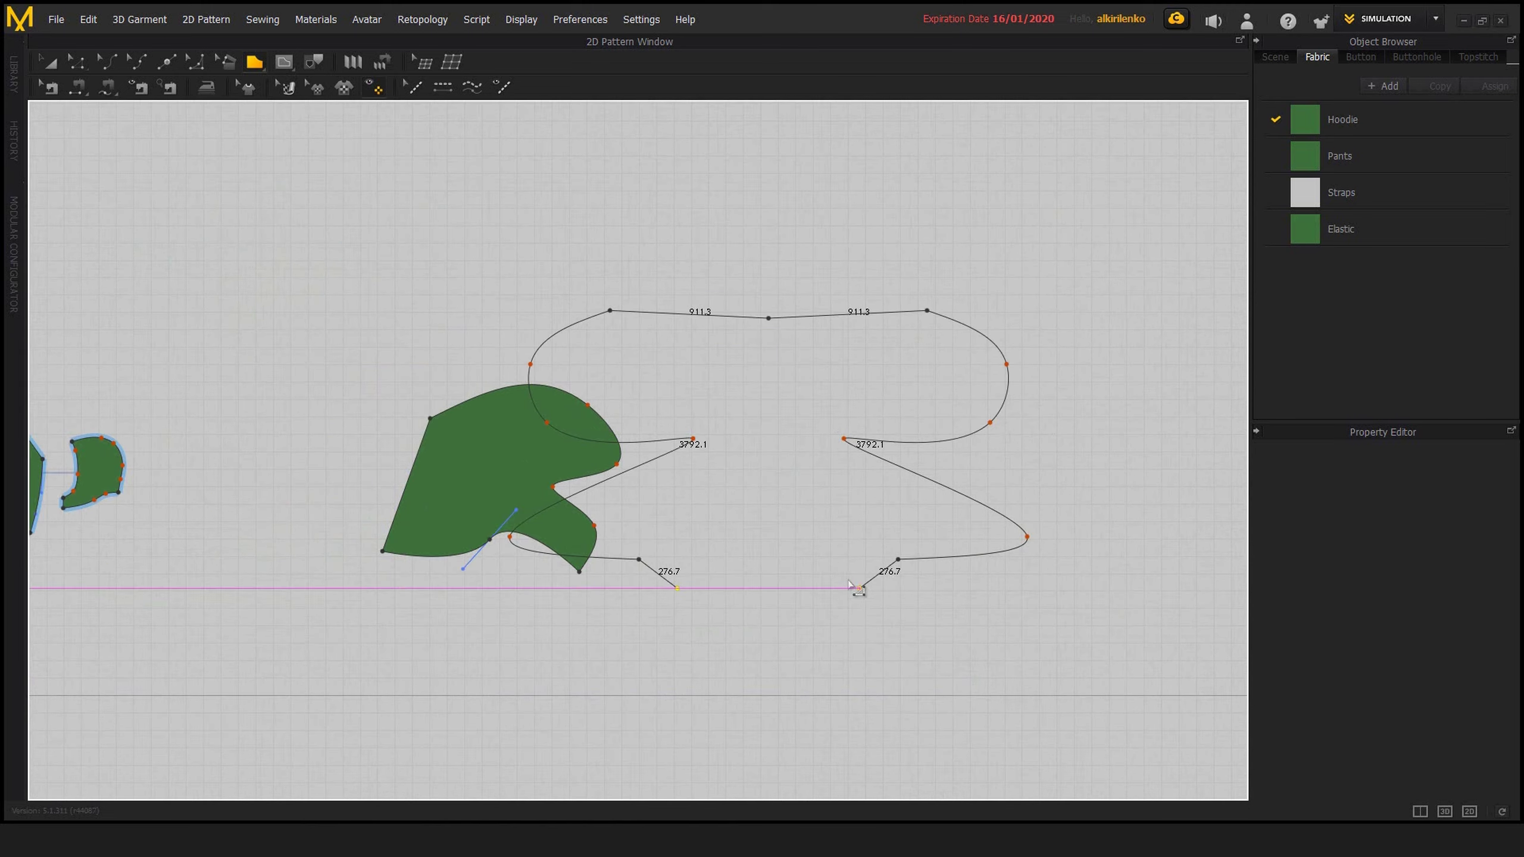
Remove the winding curve's points from the mirrored outline, going back to the straight top segments
scroll(870, 640, "up", 2)
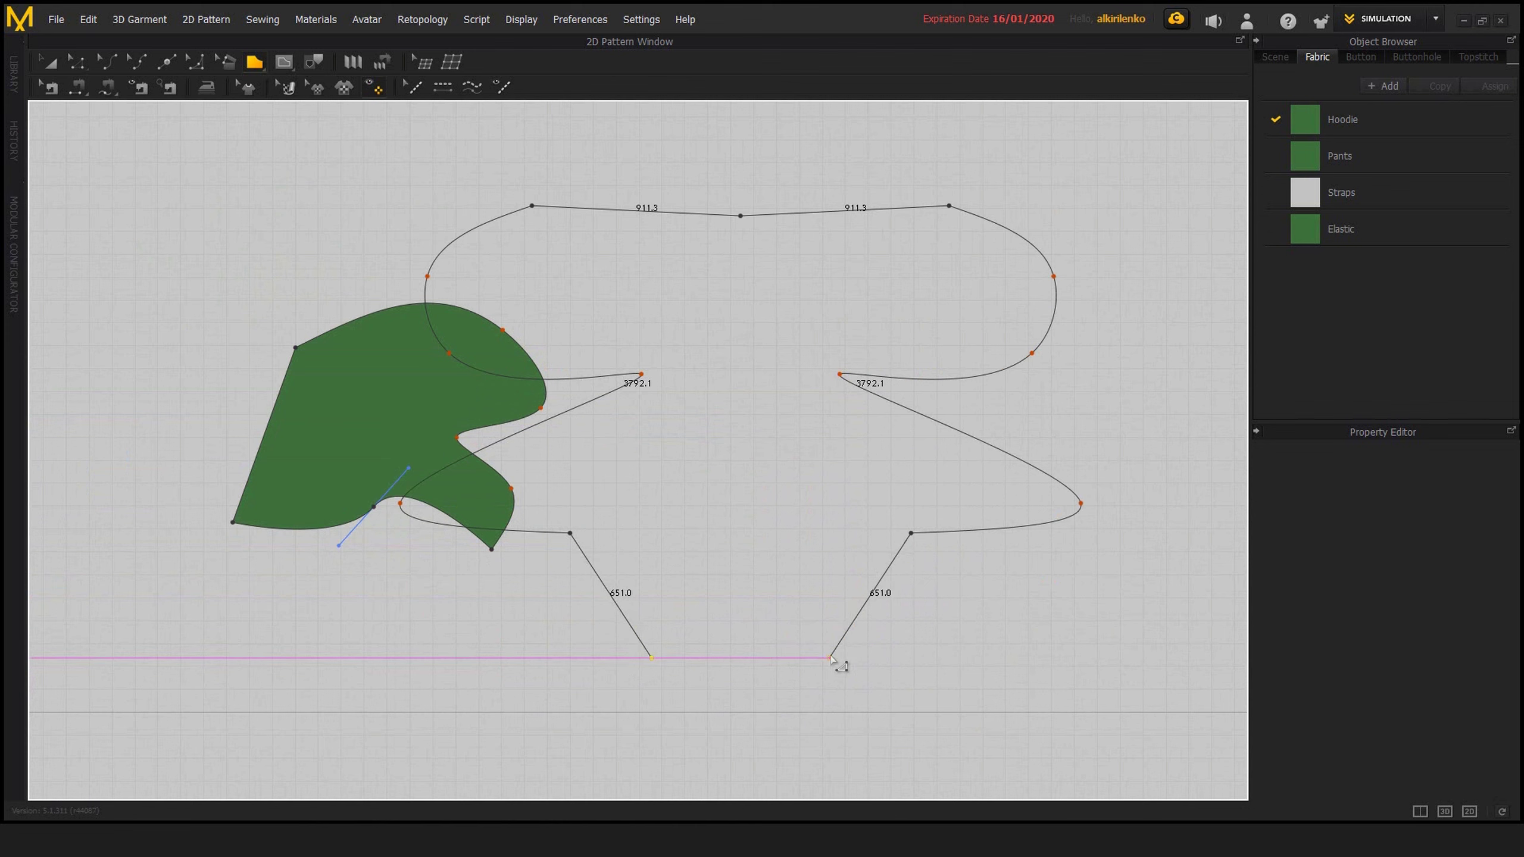
key("BackSpace")
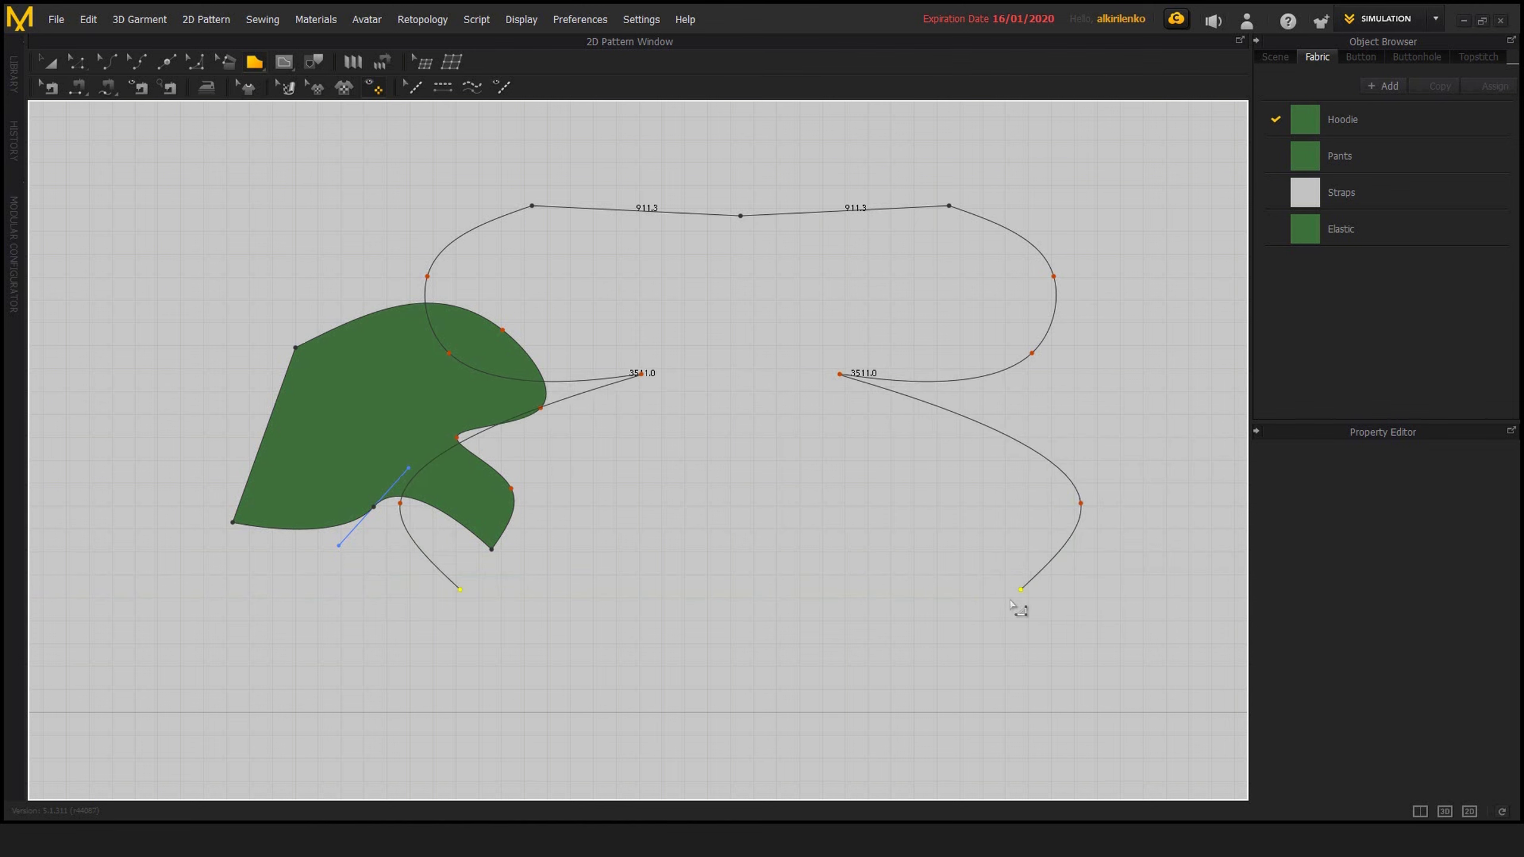
key("ctrl+z")
key("ctrl+z")
key("ctrl+z")
key("ctrl+z")
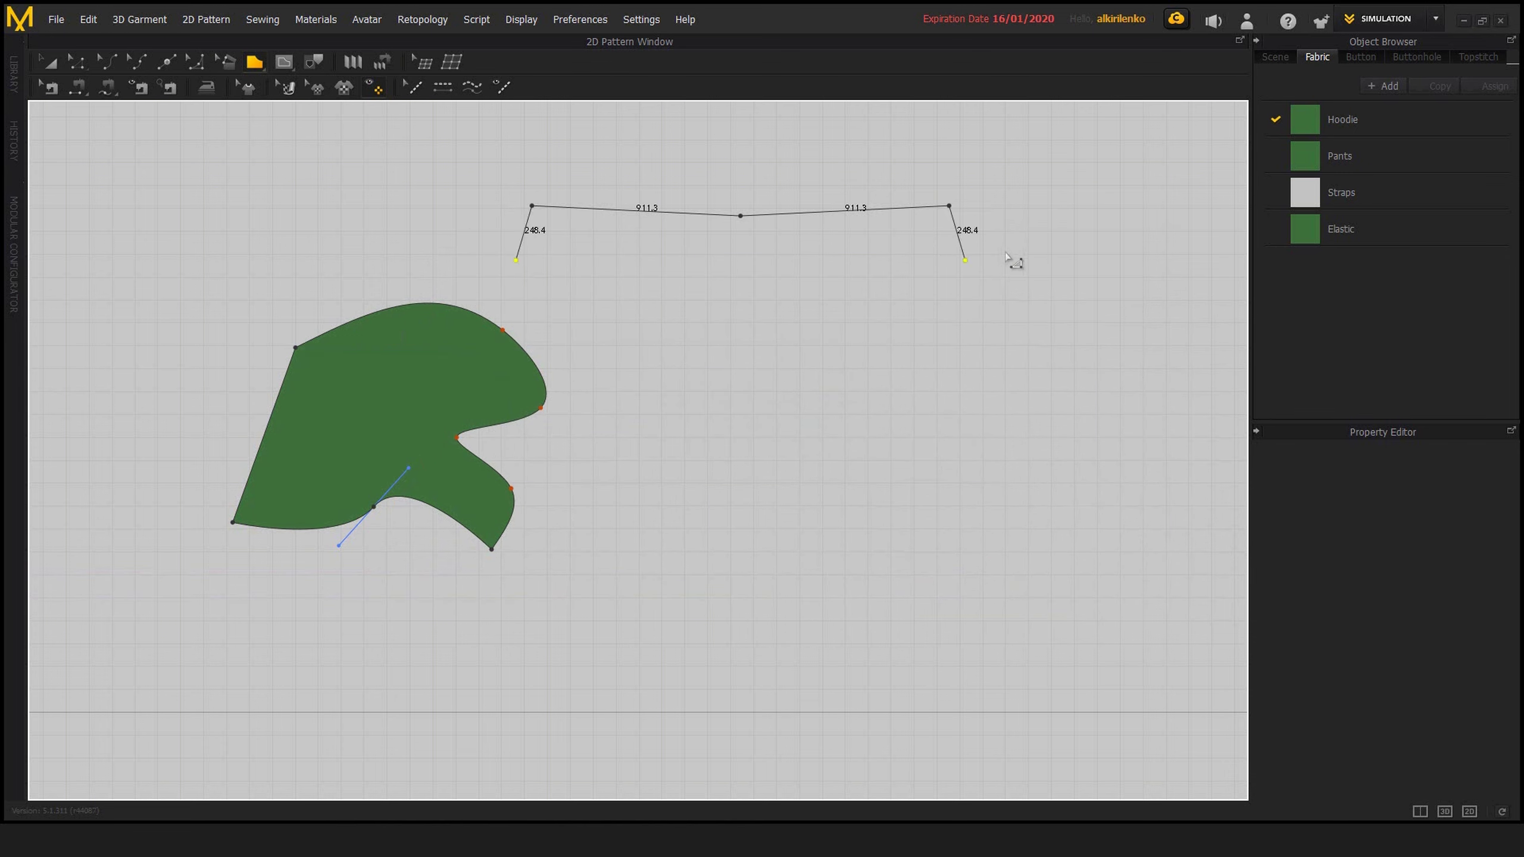
Continue the mirrored outline with a vertical side about 252 mm long and a slanted edge about 762 mm long, ending at the mirror axis
left_click(949, 264)
left_click(795, 347)
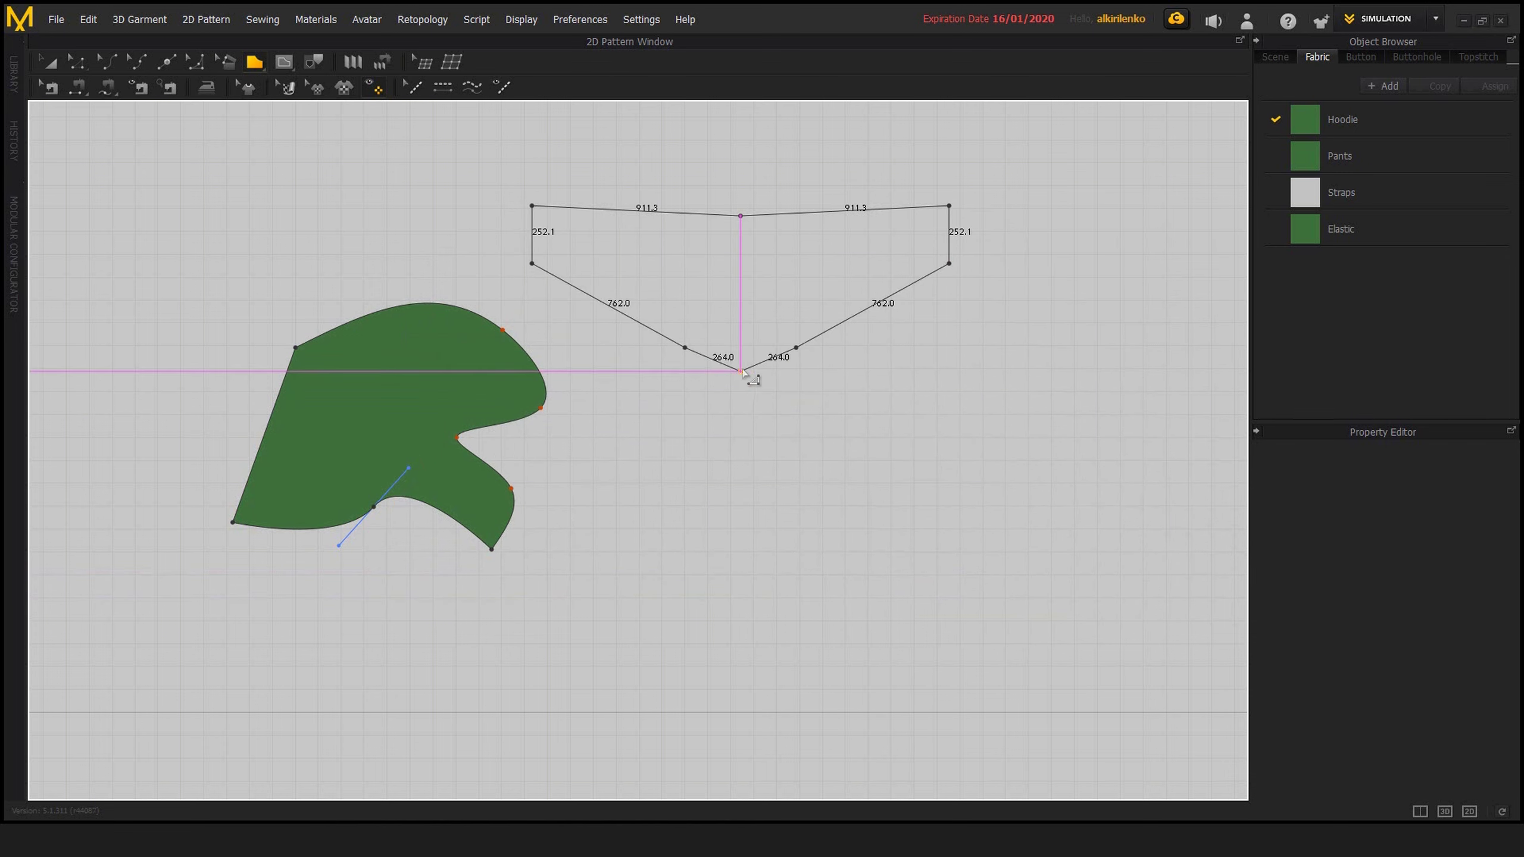
left_click(970, 475)
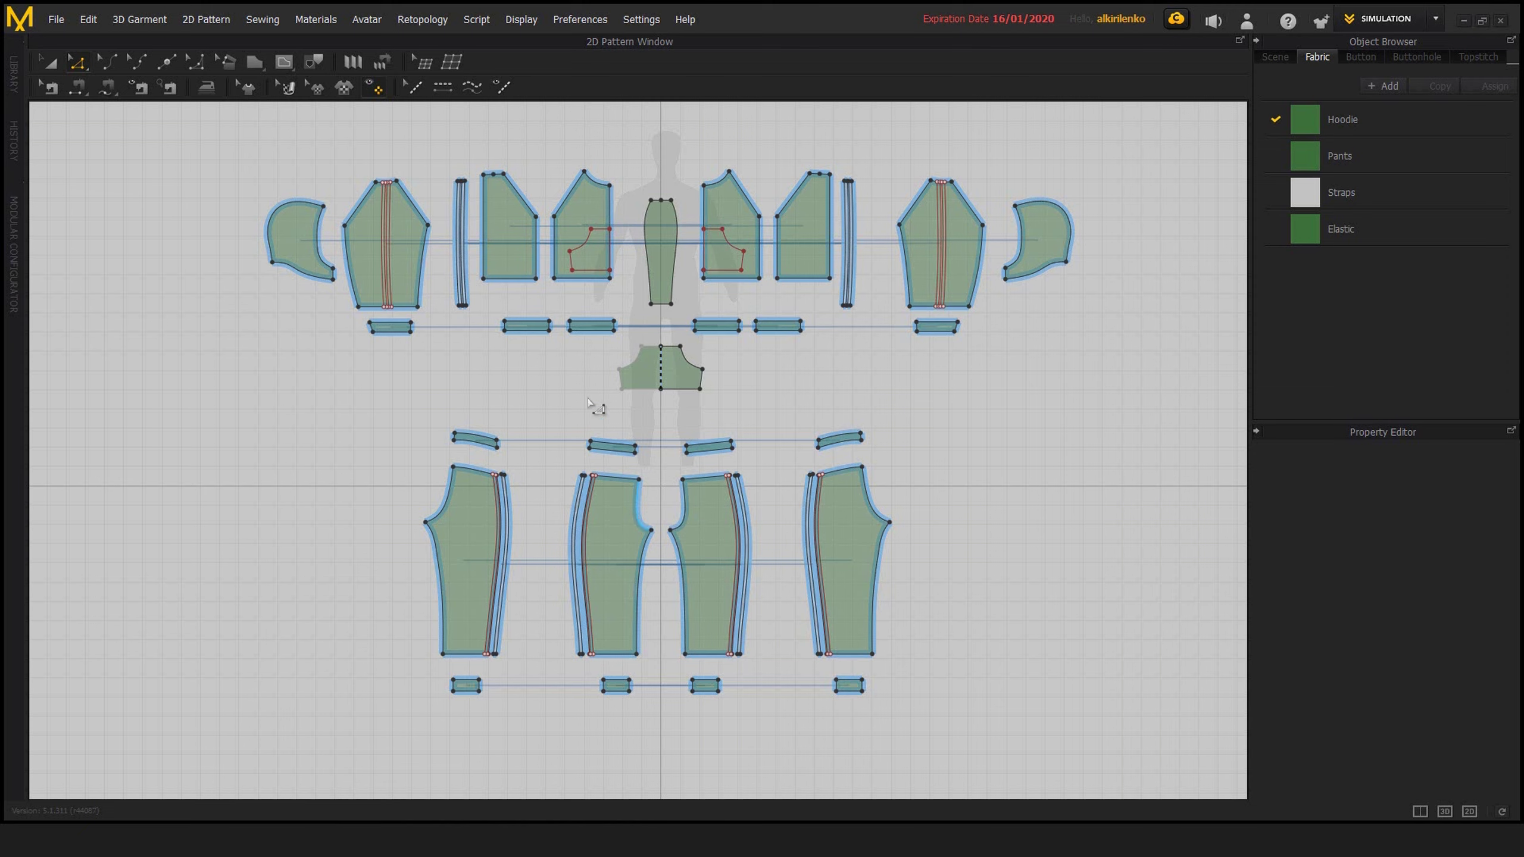
Preview Offset as Internal Line at 50 mm from the long vertical edge of the slanted-shoulder hoodie panel, and discard it
scroll(471, 247, "up", 5)
middle_click_drag(471, 247, 495, 375)
scroll(690, 466, "up", 3)
scroll(597, 419, "down", 1)
middle_click_drag(596, 418, 522, 410)
scroll(522, 421, "up", 1)
right_click(522, 431)
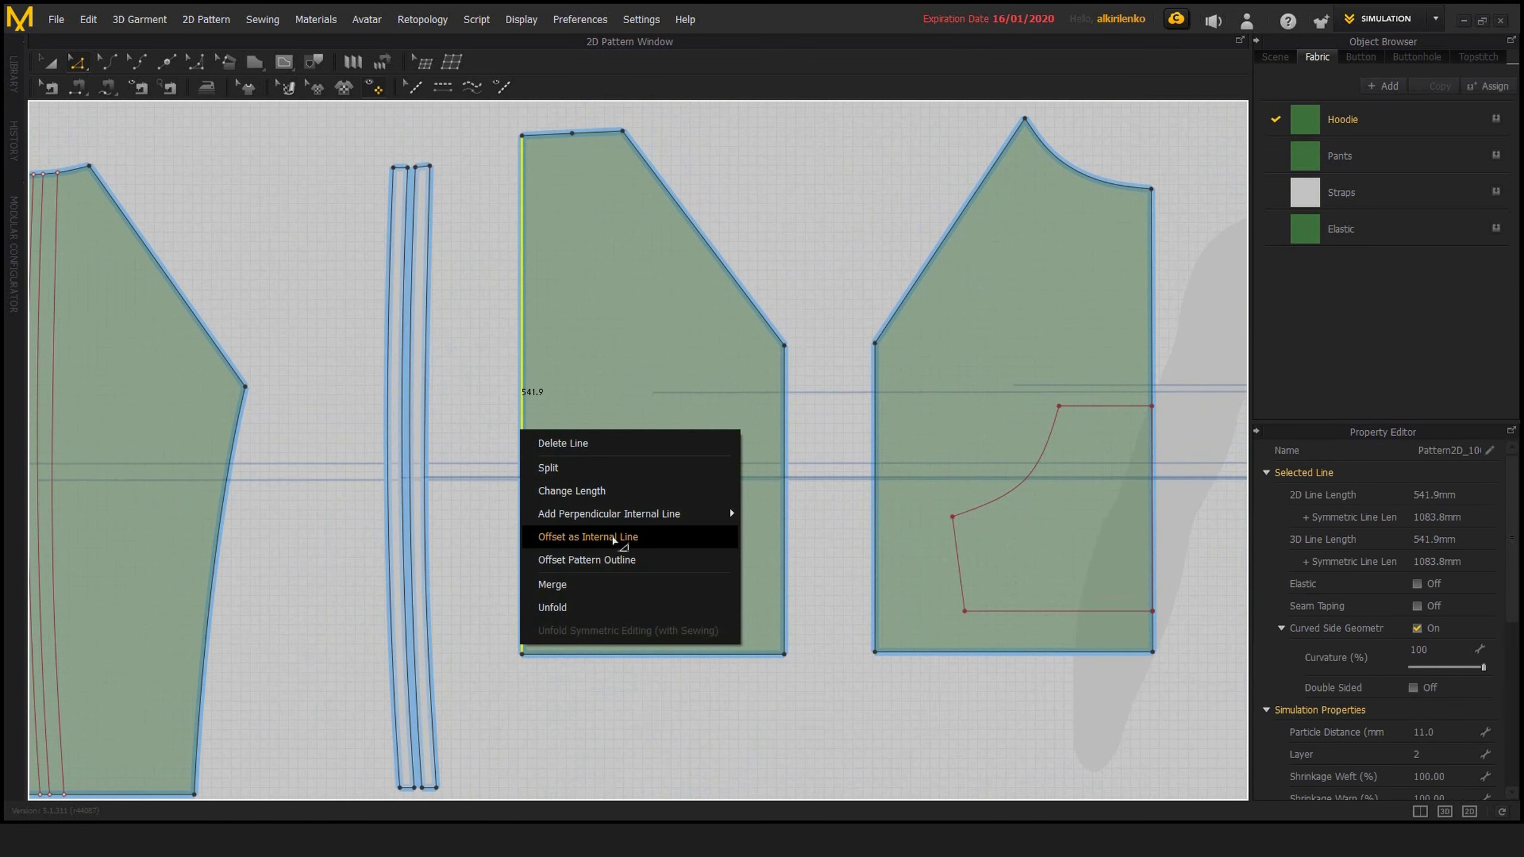
left_click(632, 541)
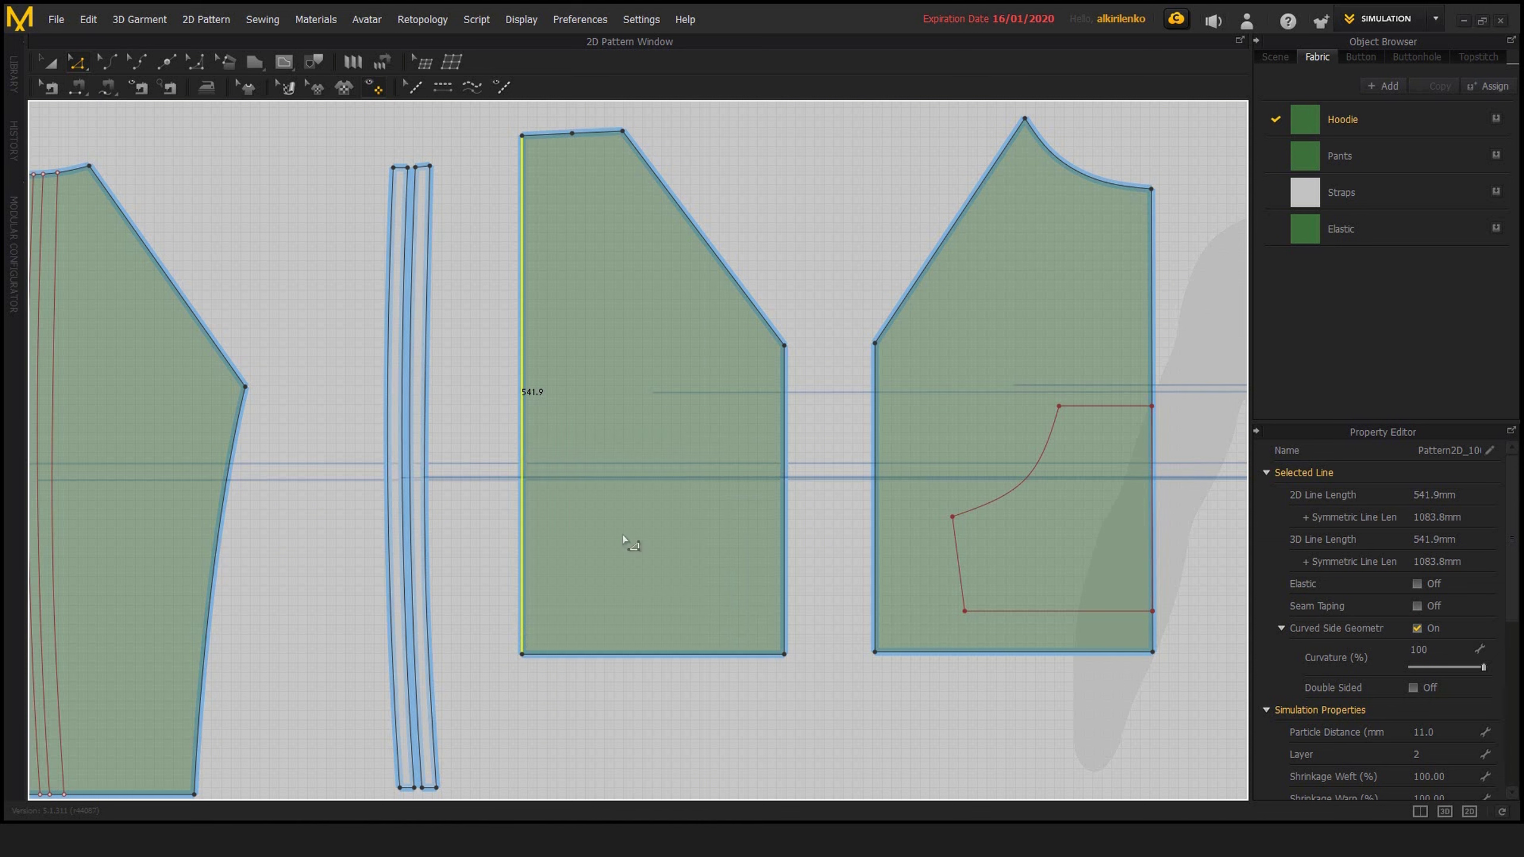
left_click_drag(726, 270, 877, 402)
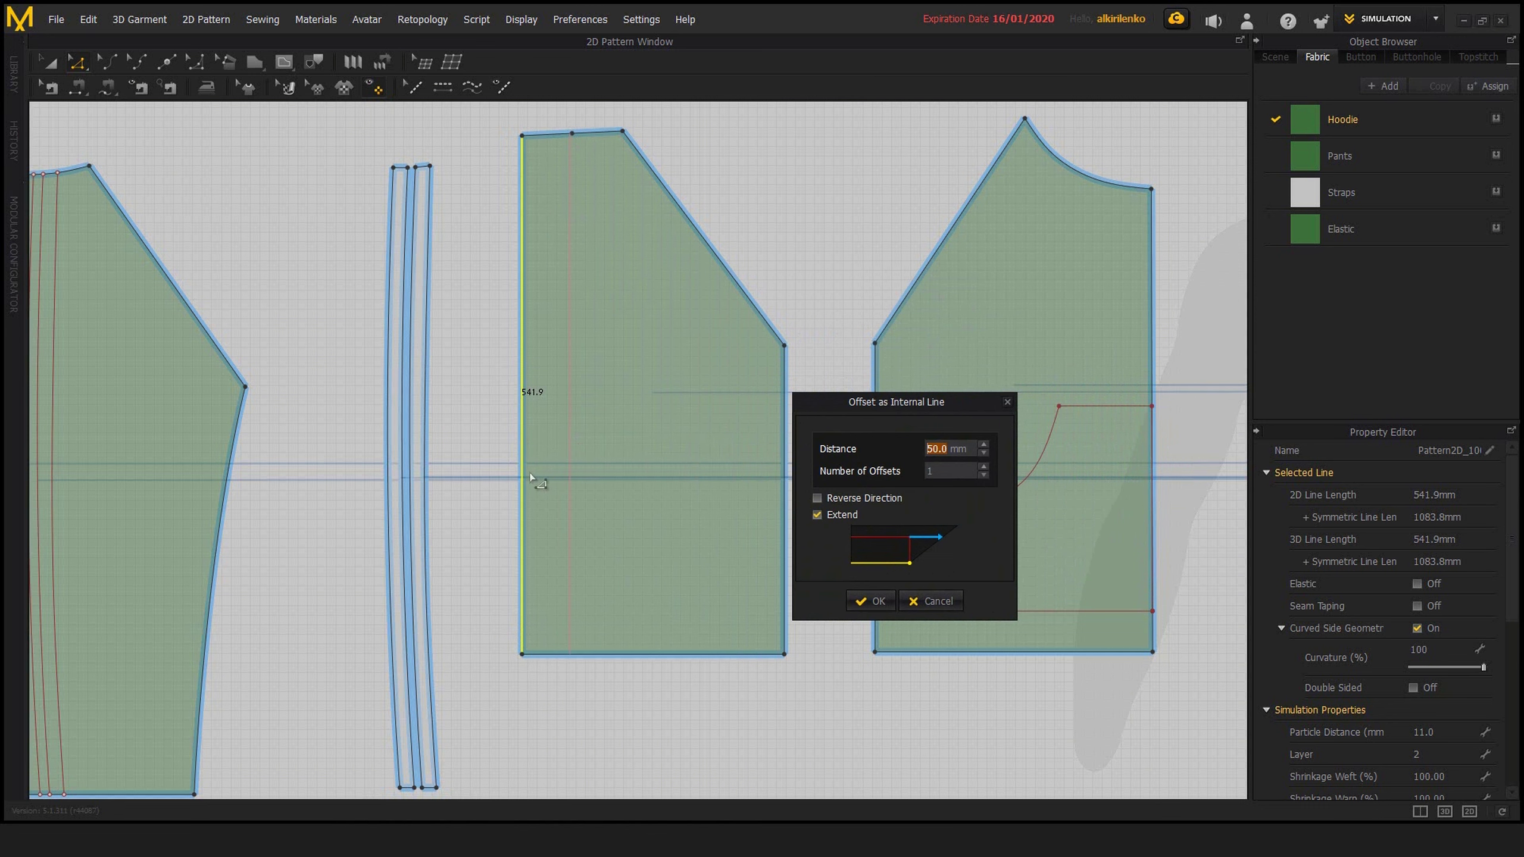
left_click(1007, 402)
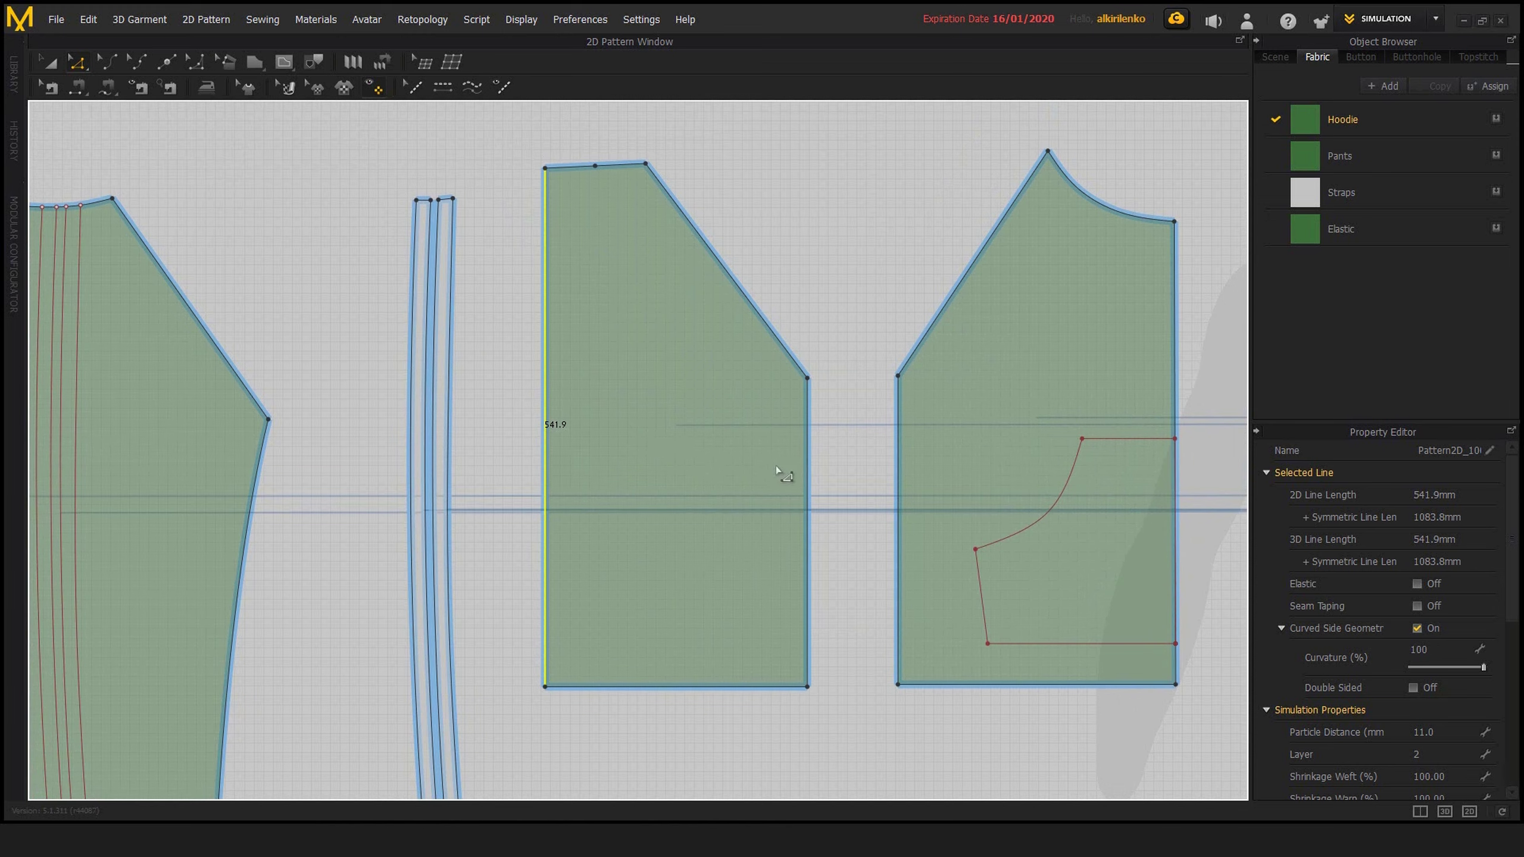
Preview Offset as Internal Line along Curve between the slanted-shoulder panel's two vertical edges, turn on Perpendicular Direction, and cancel
middle_click_drag(847, 456, 840, 470)
scroll(832, 468, "up", 1)
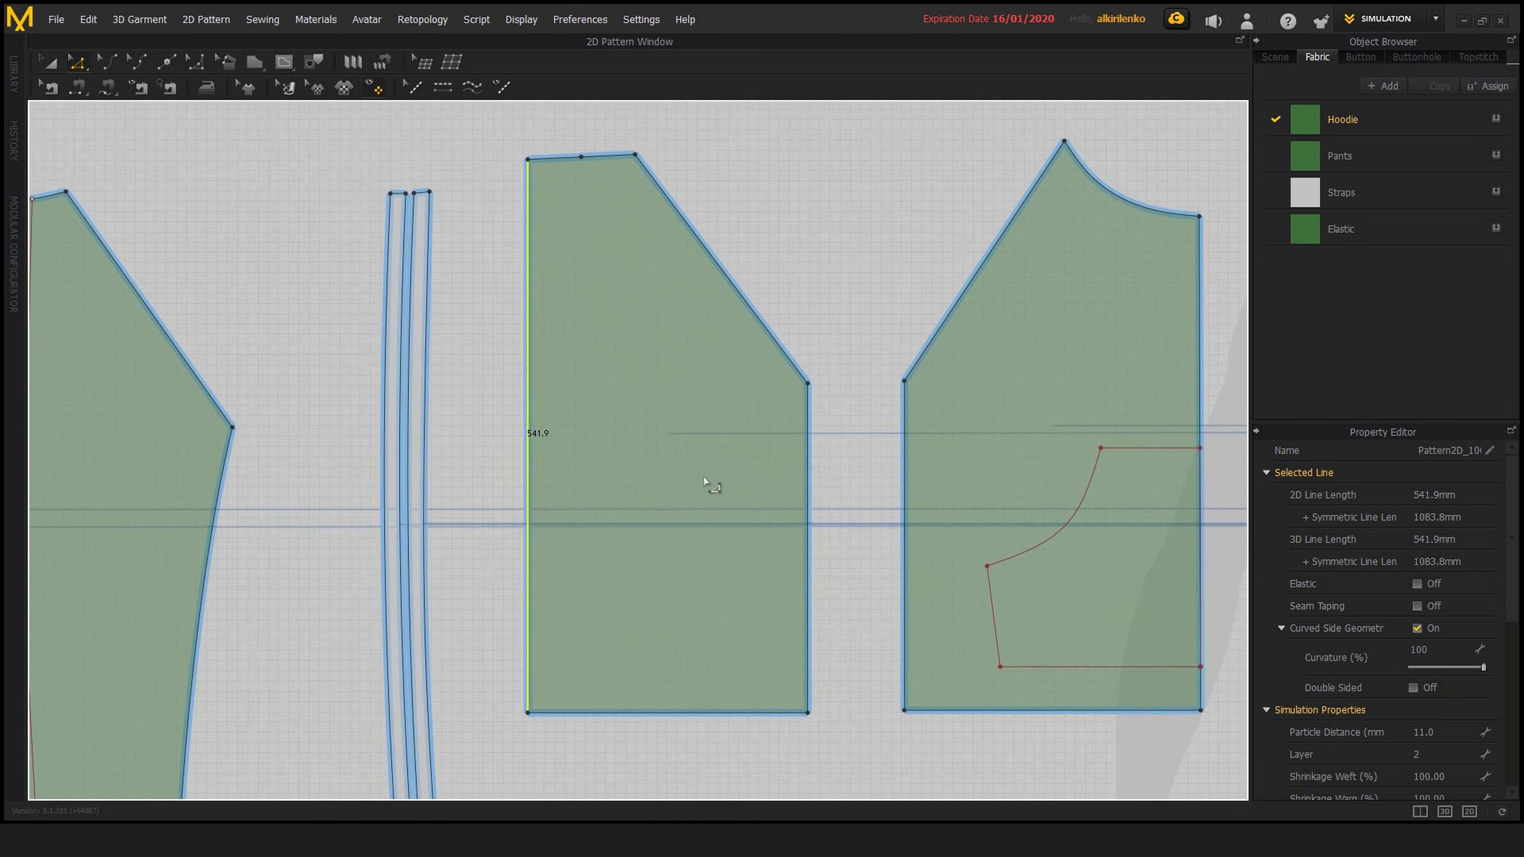
key("ctrl+s")
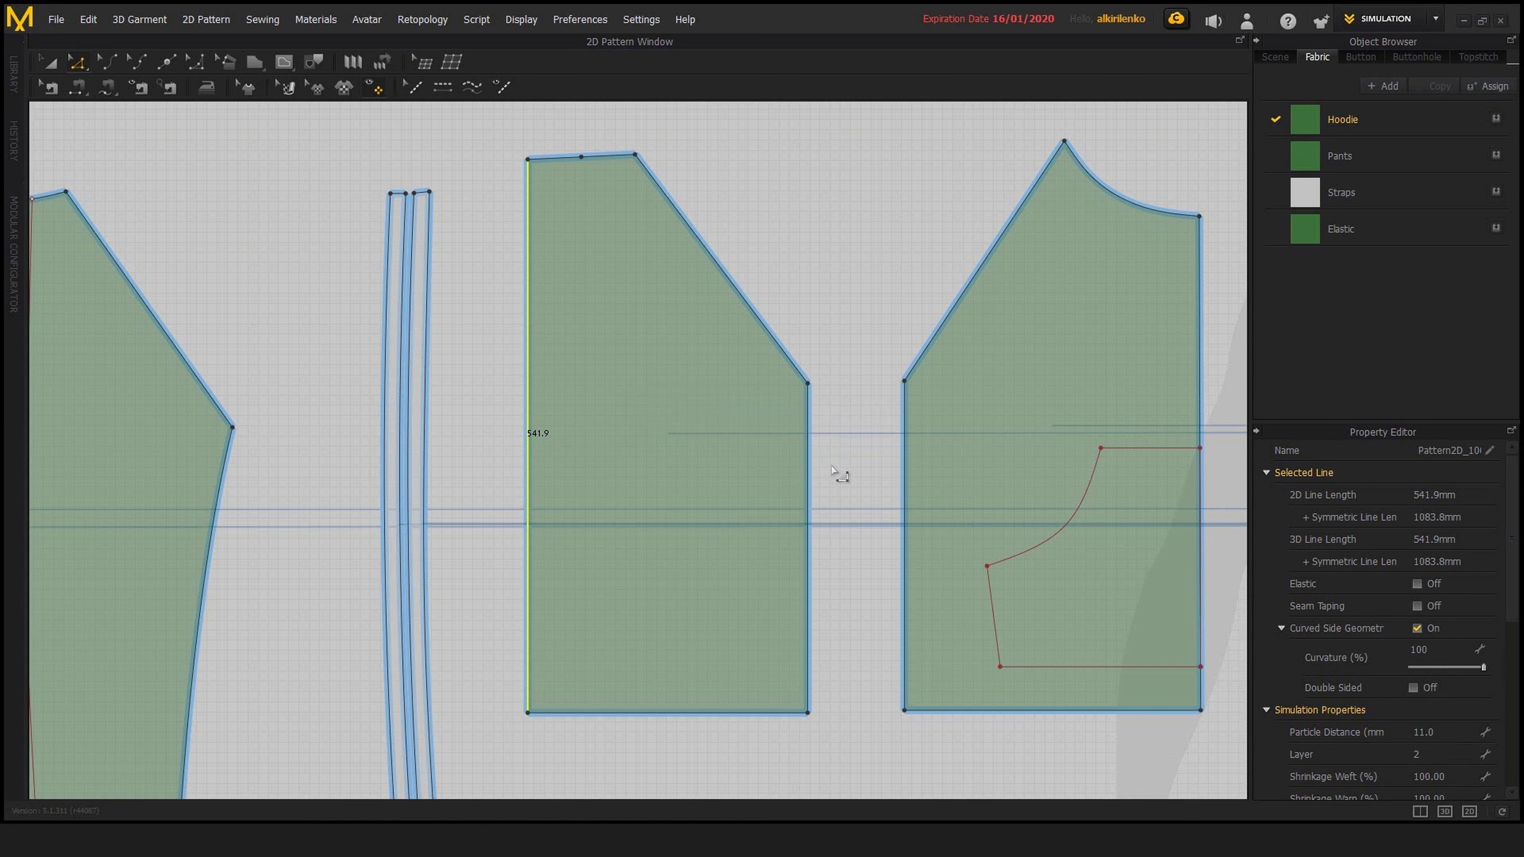
left_click(808, 507, "shift")
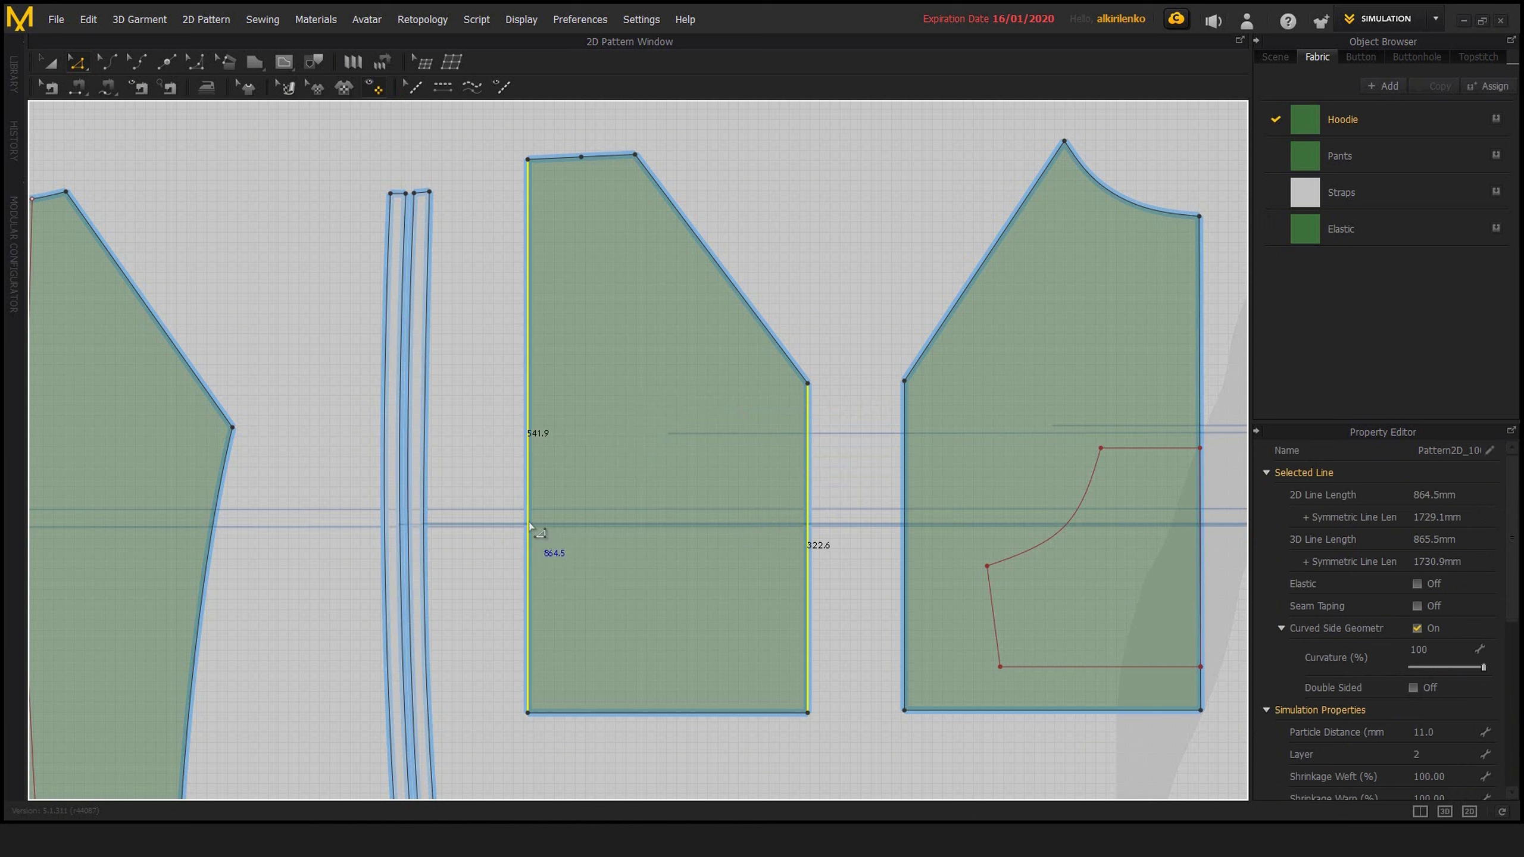
right_click(528, 530)
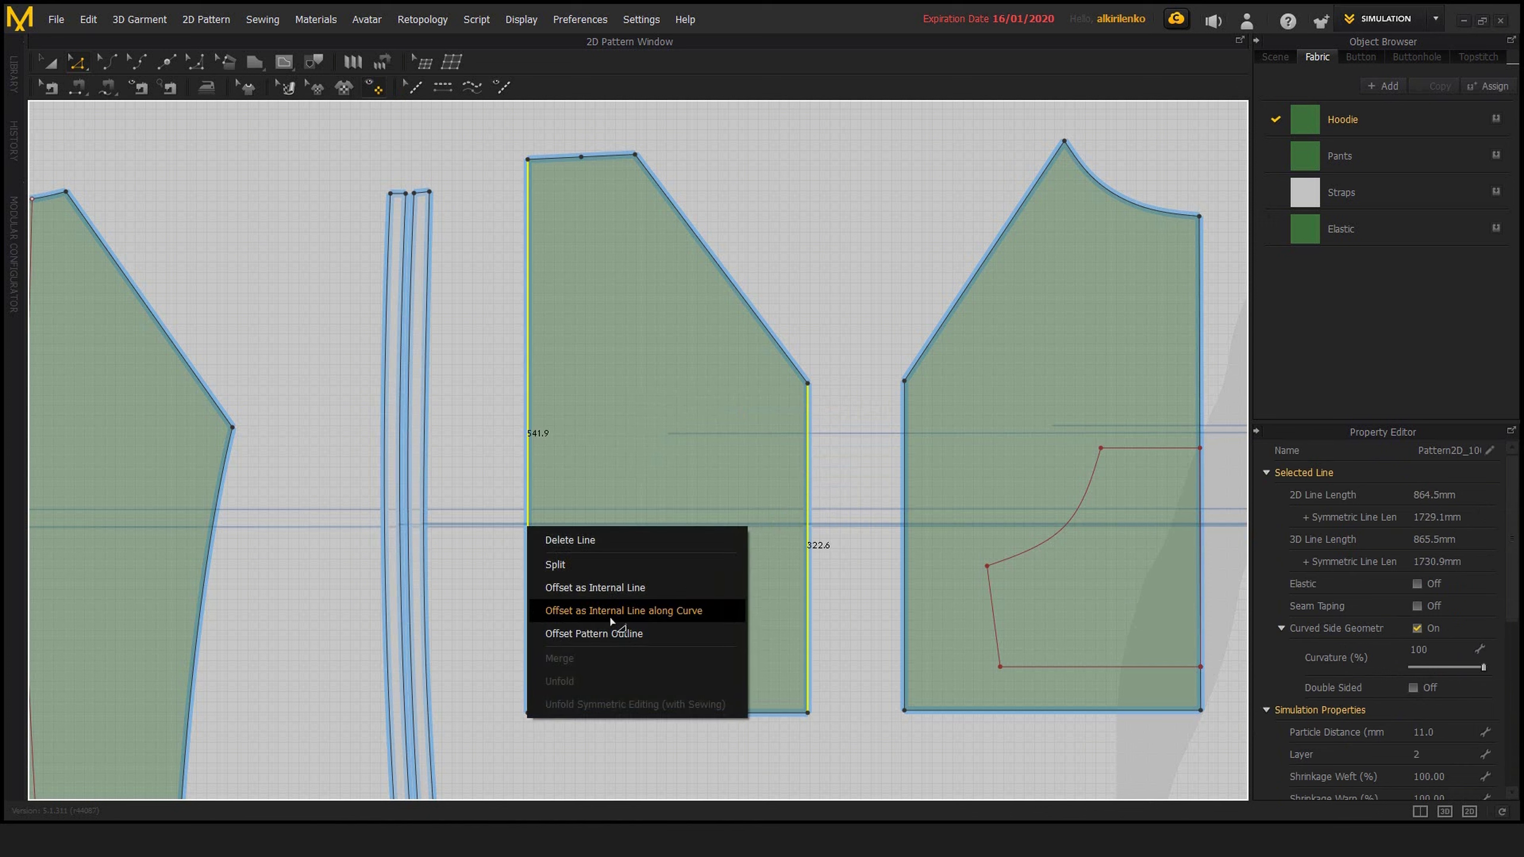
left_click(699, 617)
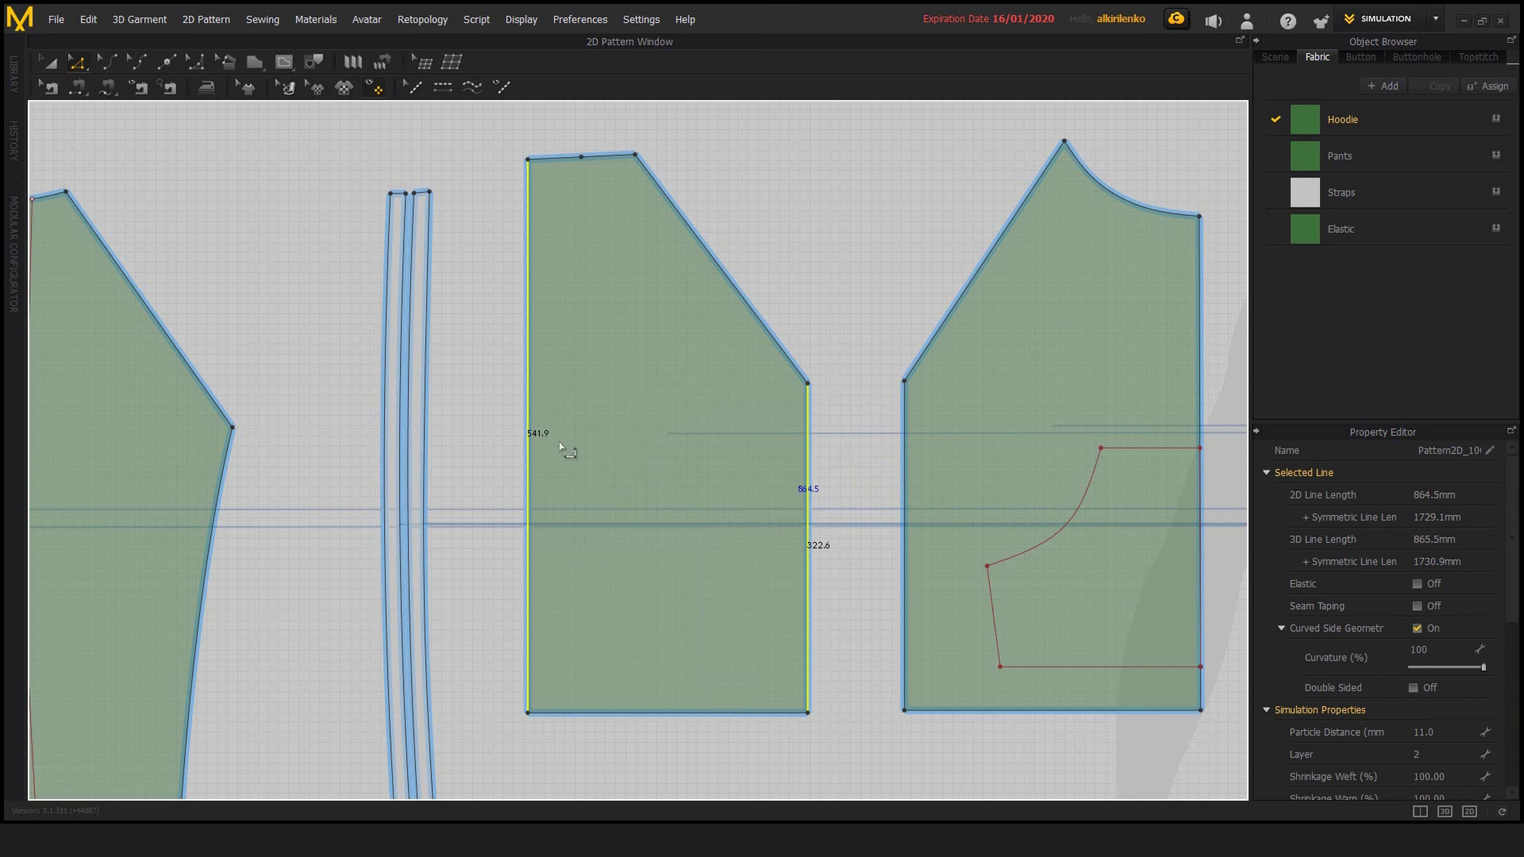
middle_click_drag(699, 437, 686, 455)
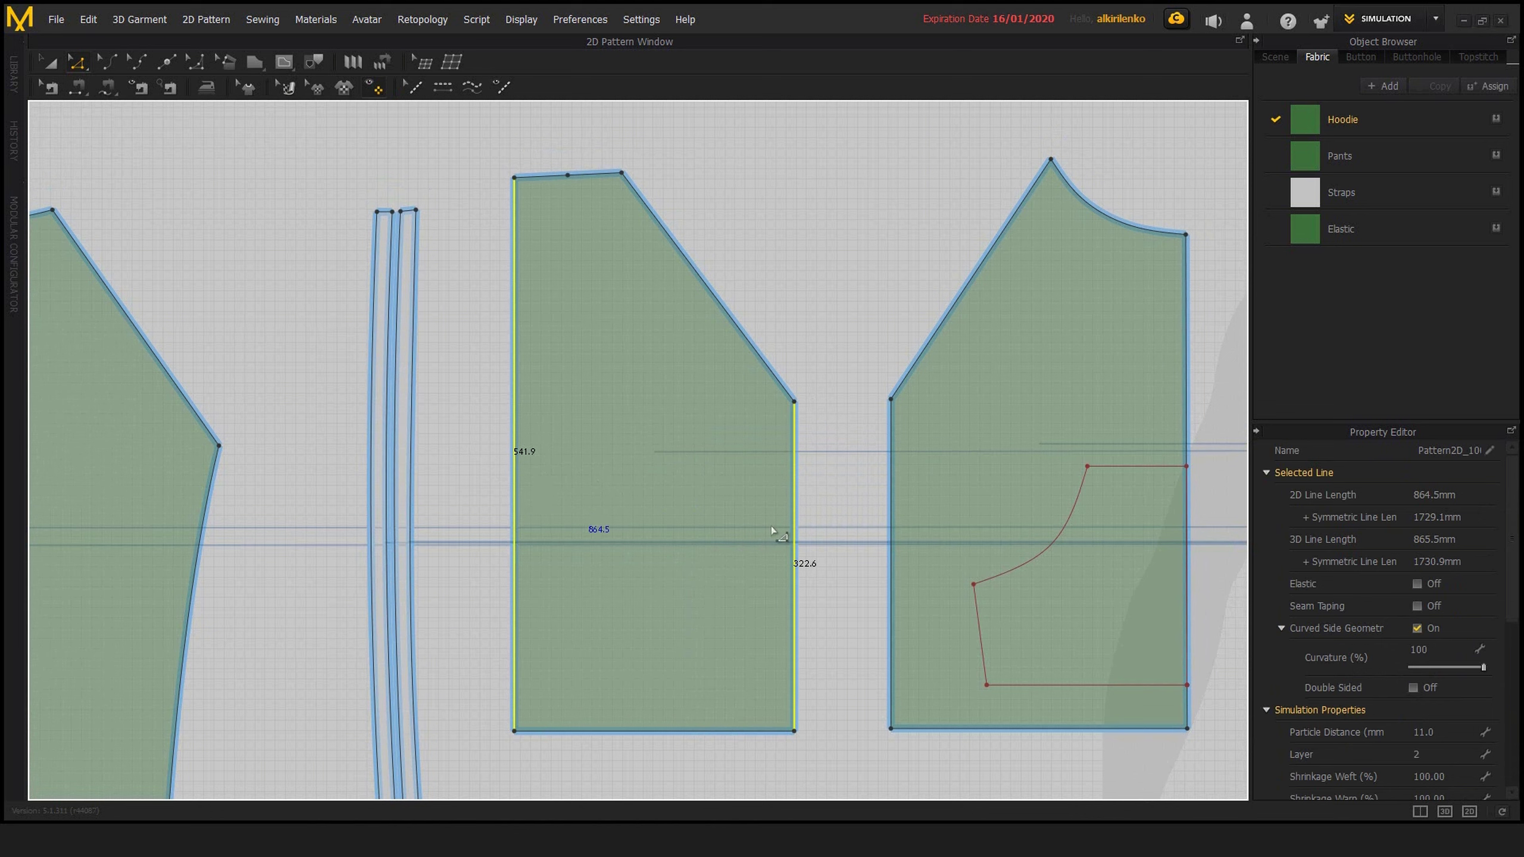
right_click(793, 505)
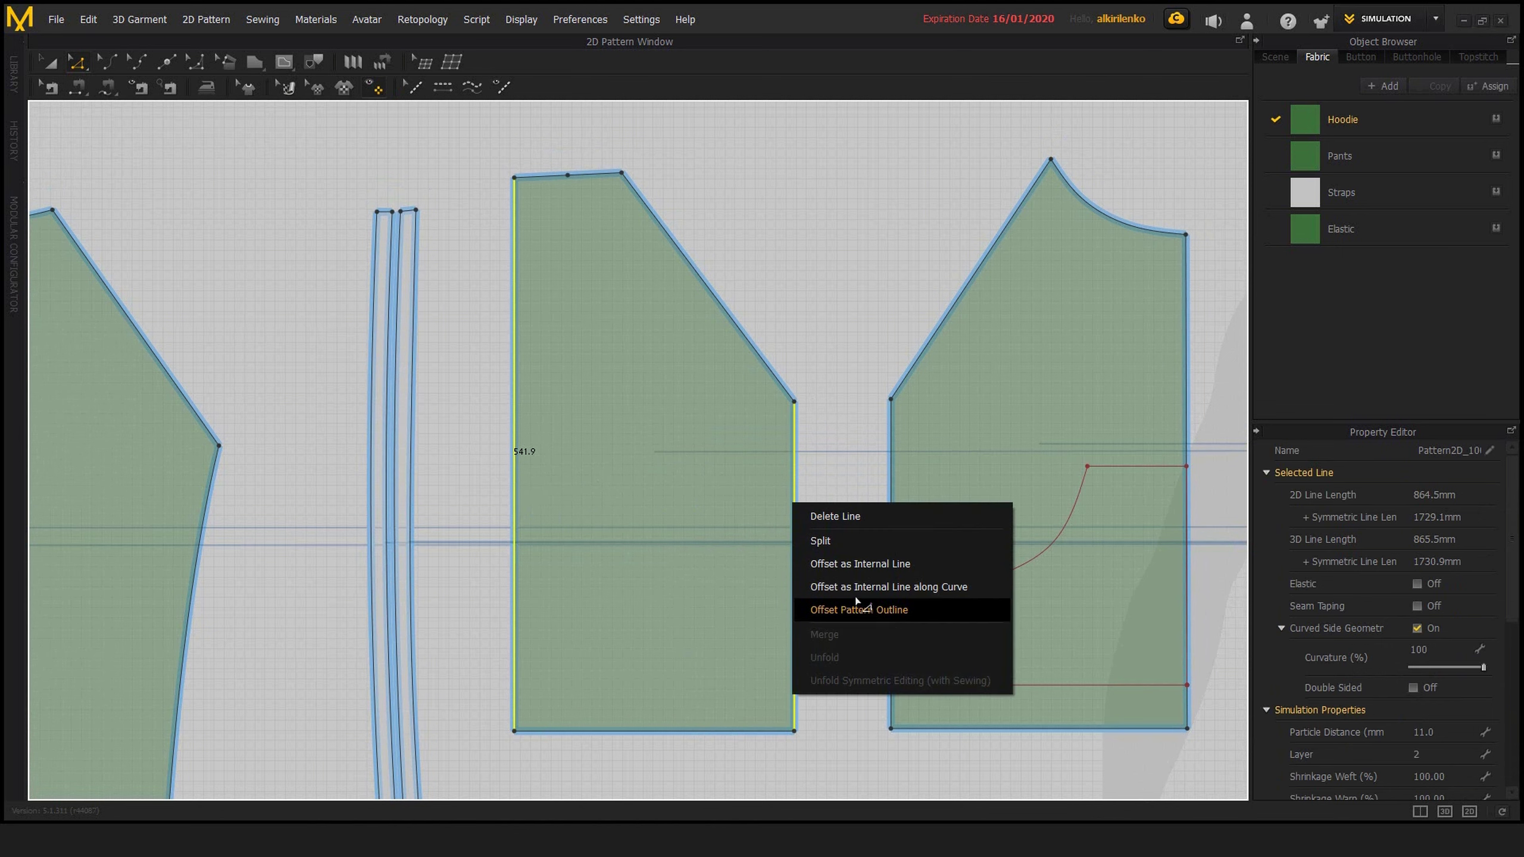
left_click(894, 588)
left_click_drag(760, 287, 1045, 305)
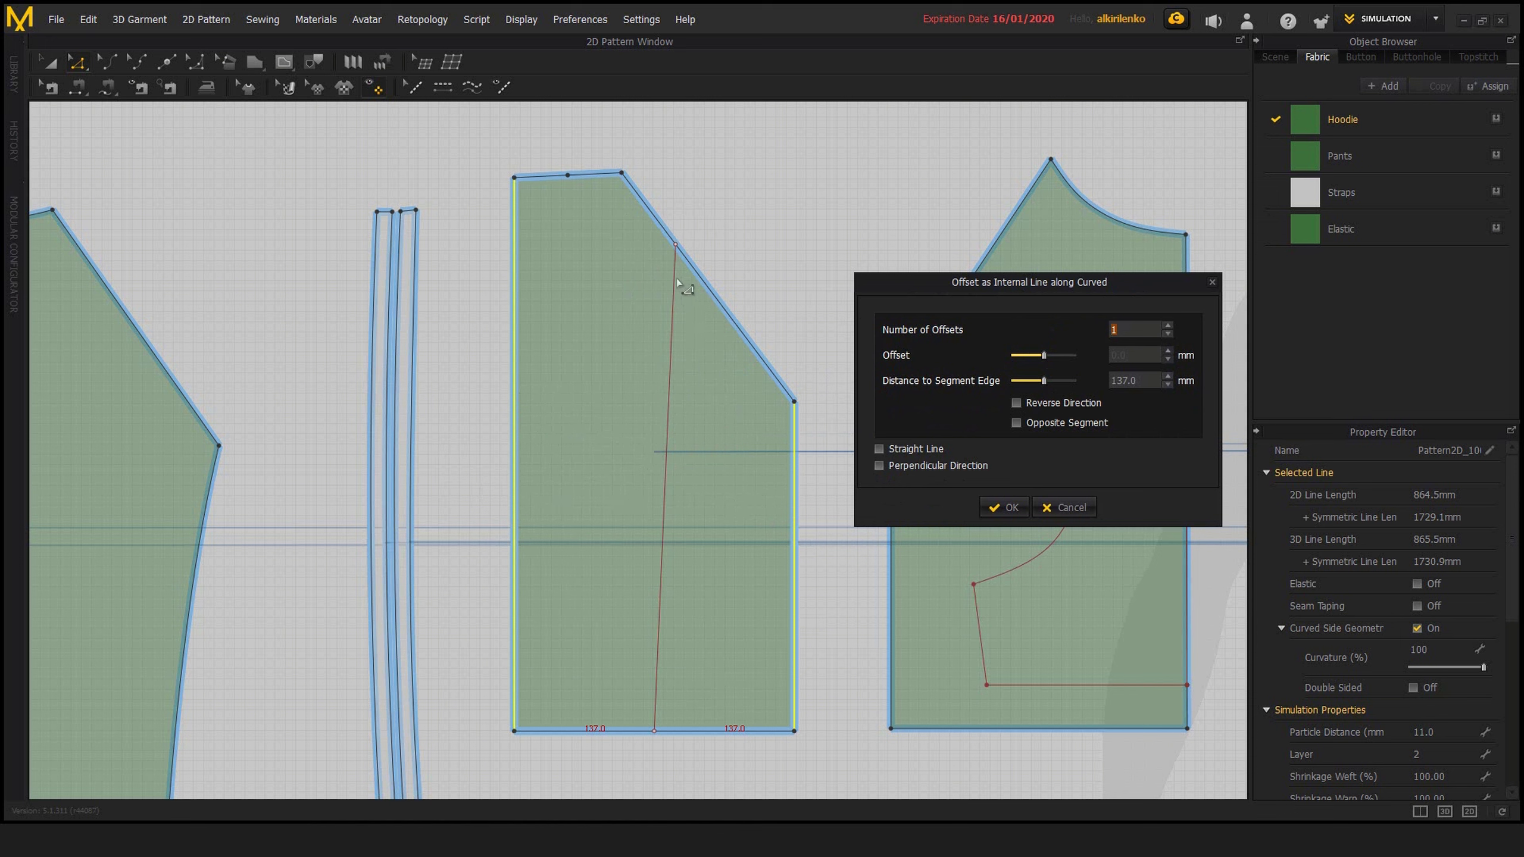
left_click(880, 466)
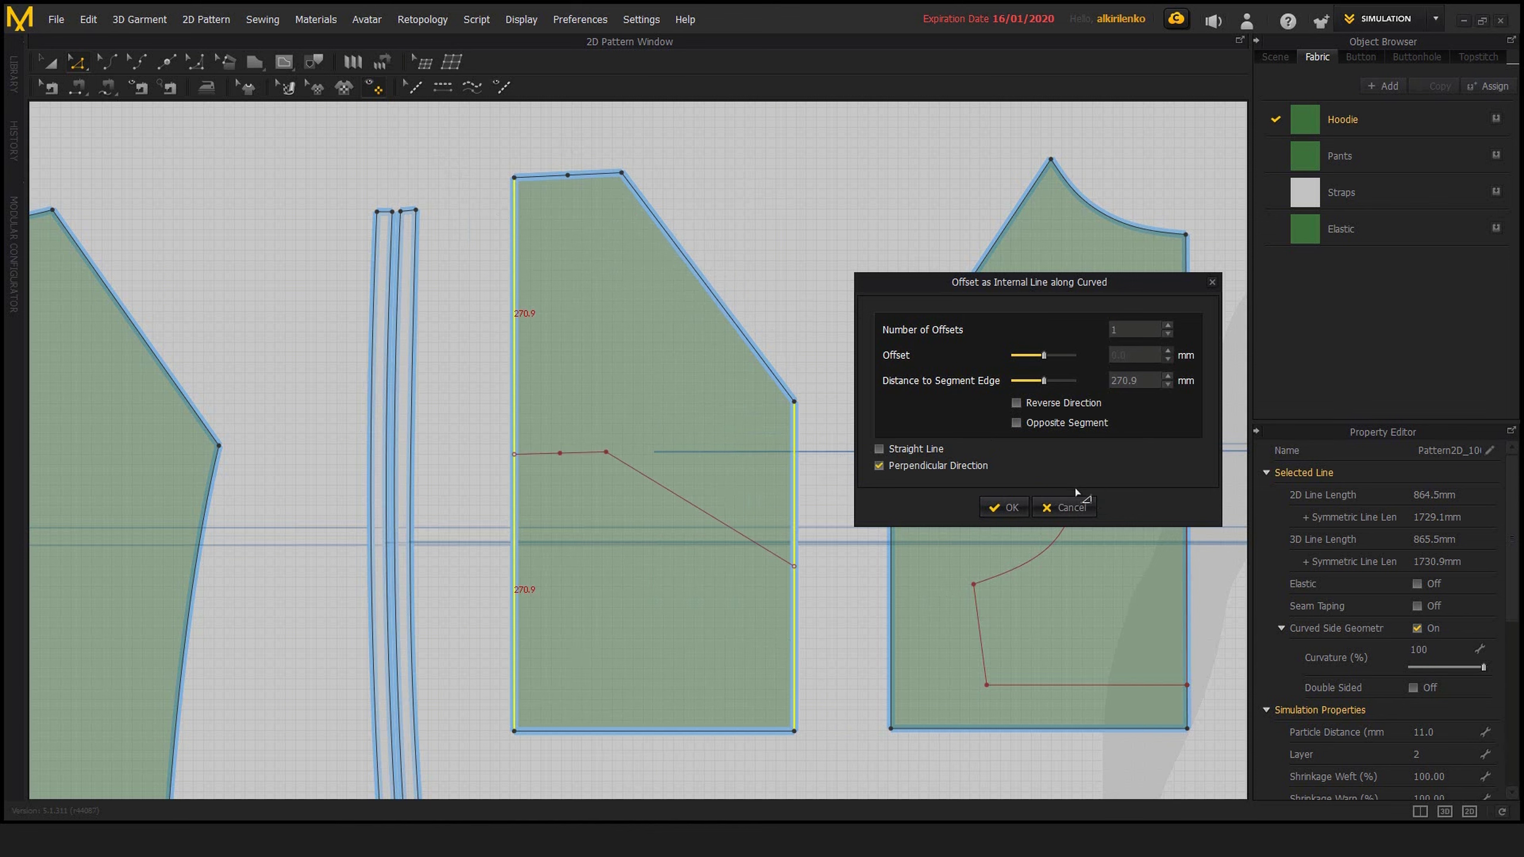
left_click(1065, 507)
Draw a wavy internal line about 519 mm long through three curve points from the panel's slanted edge to its bottom edge
right_click_drag(573, 161, 617, 181)
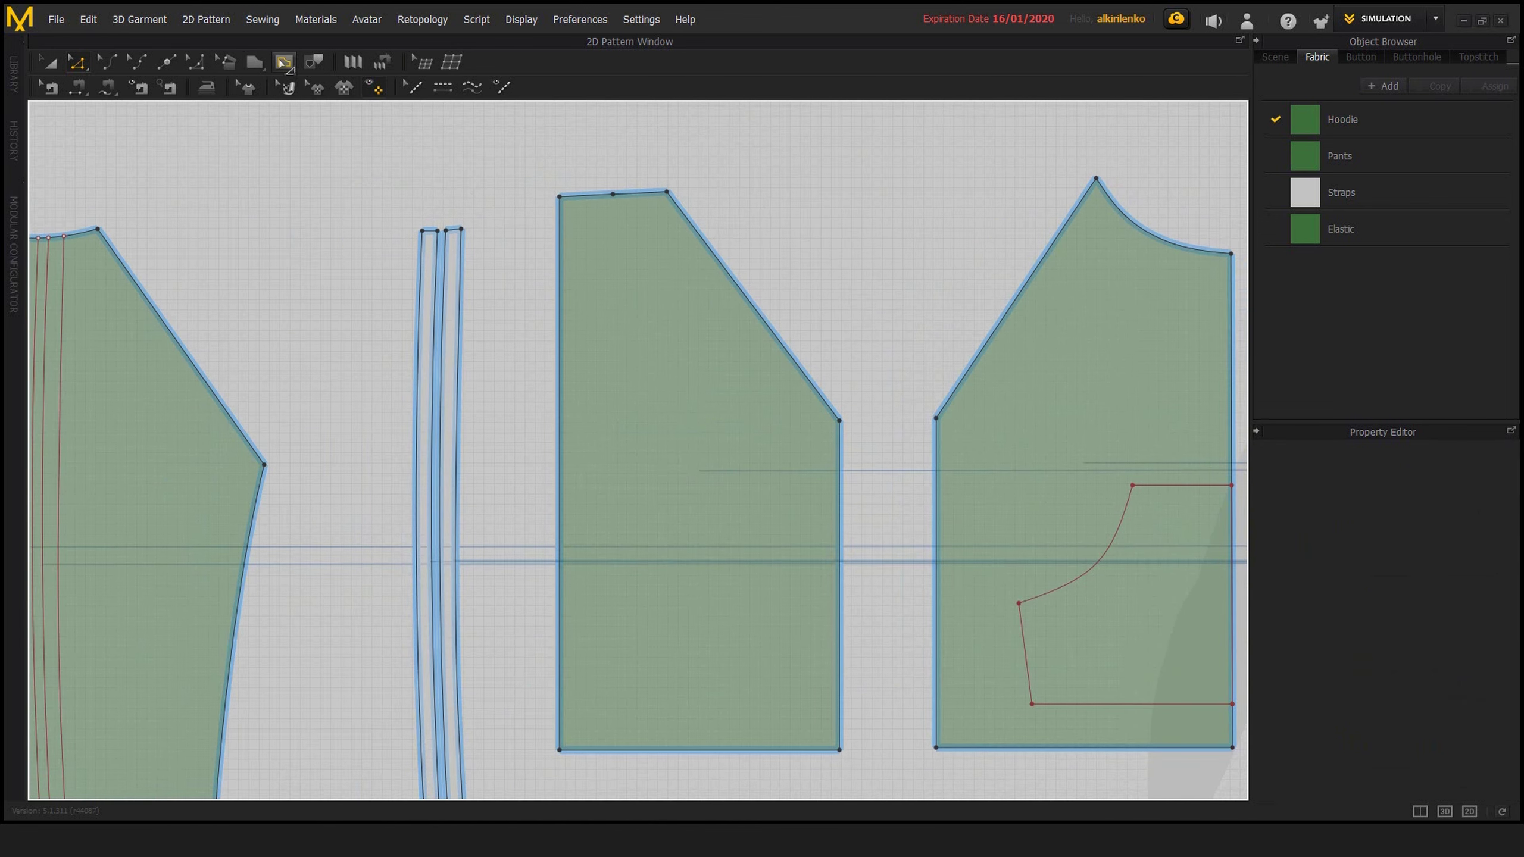
left_click(284, 62)
middle_click_drag(801, 299, 785, 247)
left_click(704, 211)
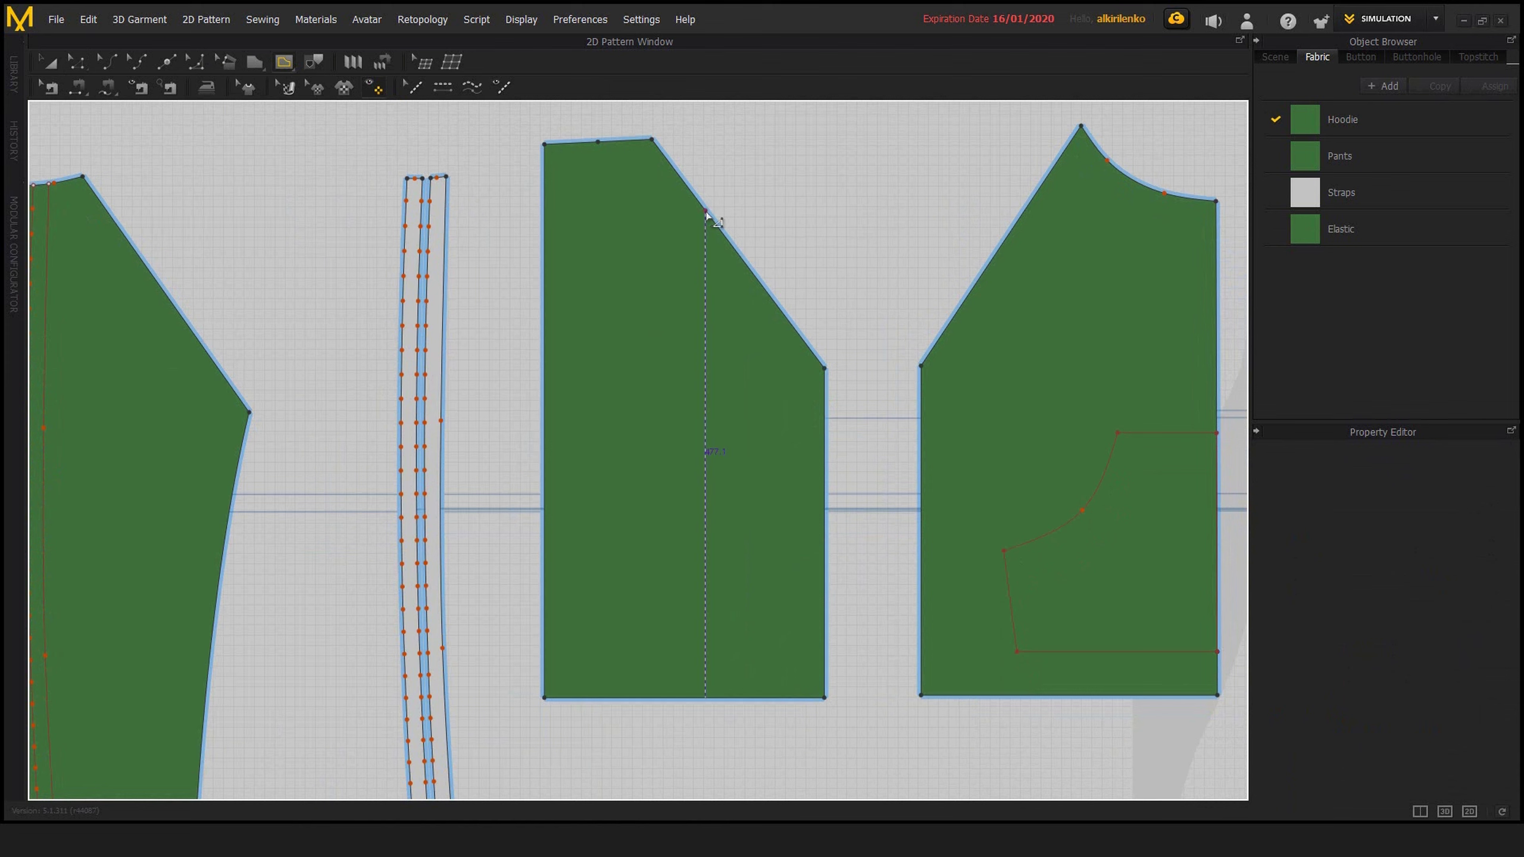
left_click(742, 300, "ctrl")
left_click(703, 384, "ctrl")
left_click(771, 514, "ctrl")
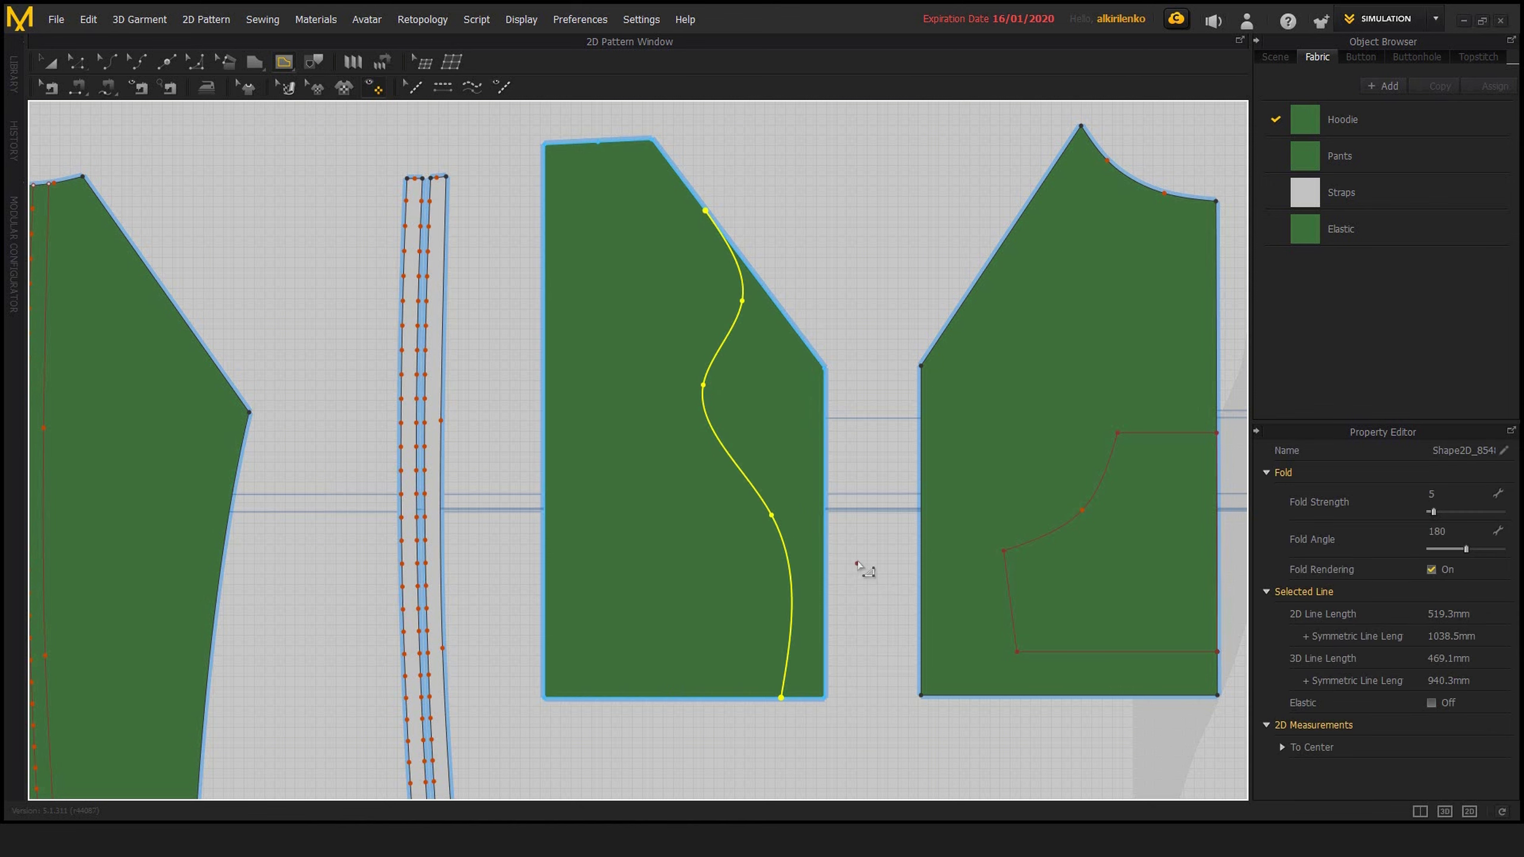
Select the wavy internal line together with the panel's long vertical edge and start Offset as Internal Line along Curve
key("z")
middle_click_drag(666, 391, 735, 470)
left_click(791, 426)
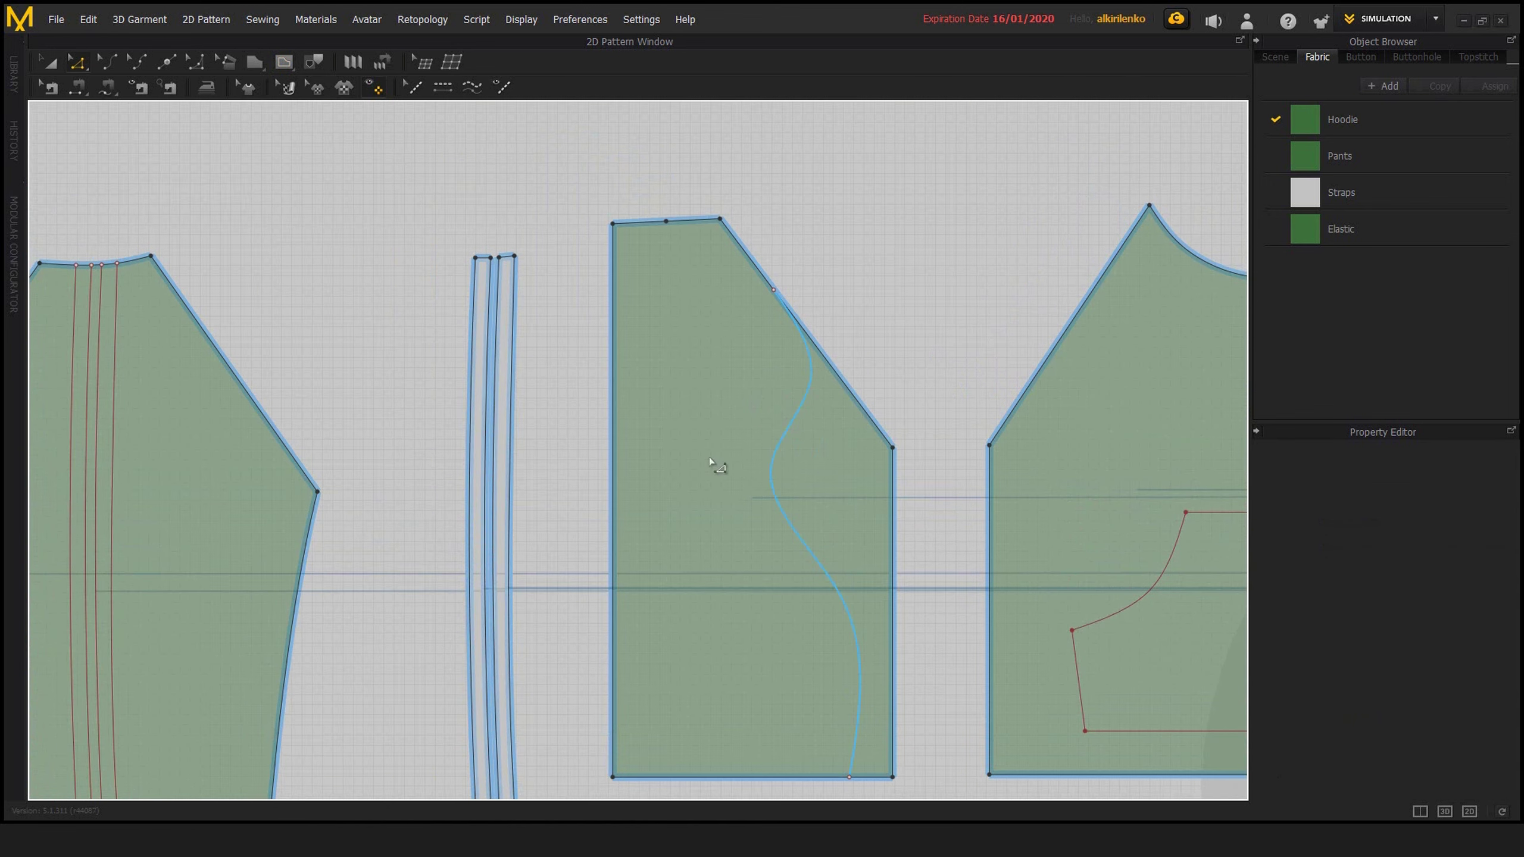
left_click(614, 445)
left_click(778, 445, "shift")
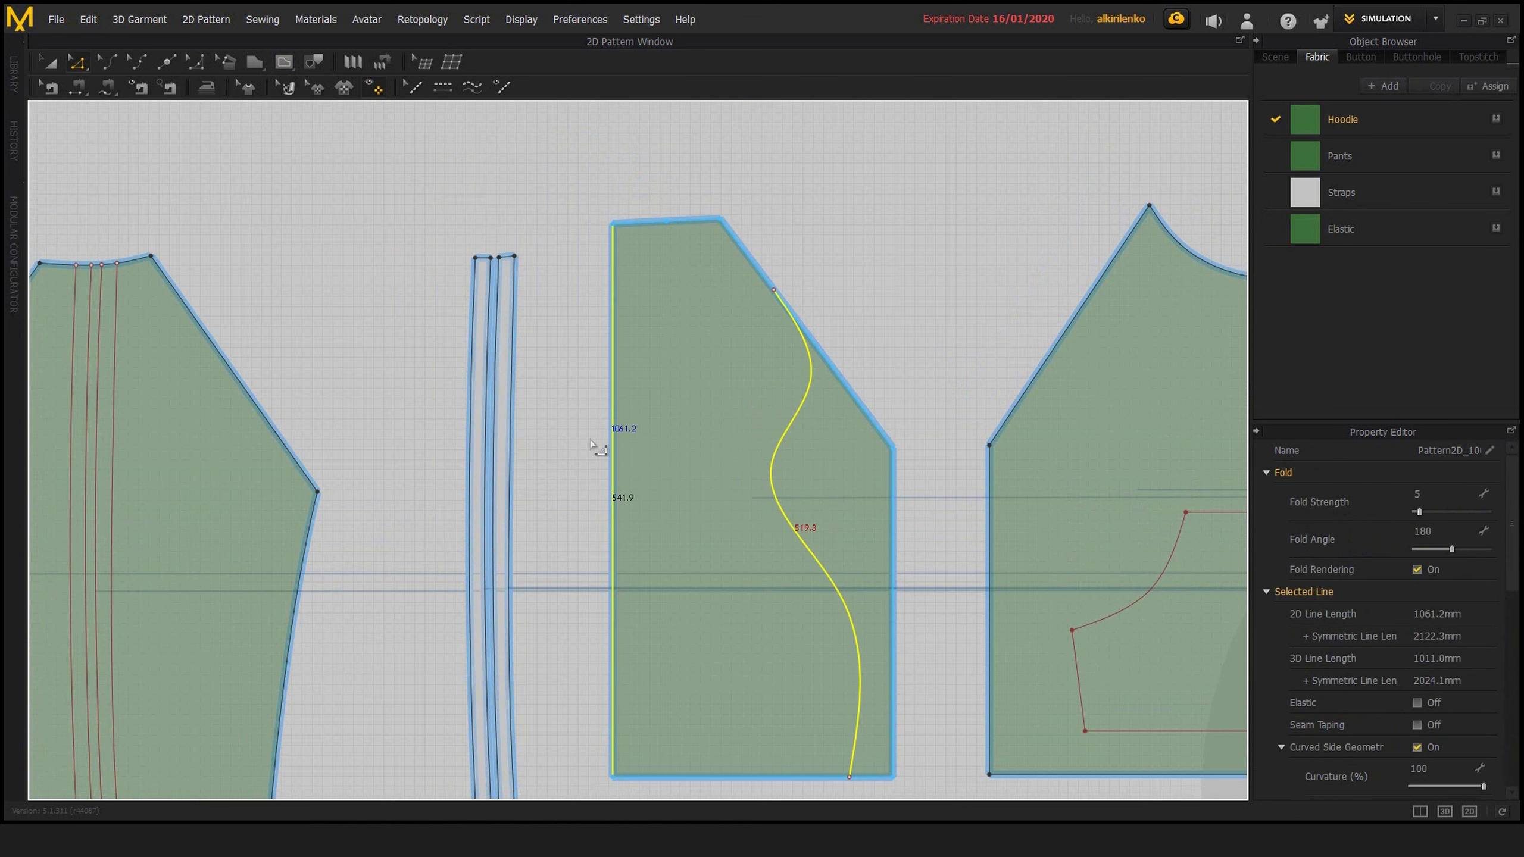
middle_click_drag(586, 511, 558, 479)
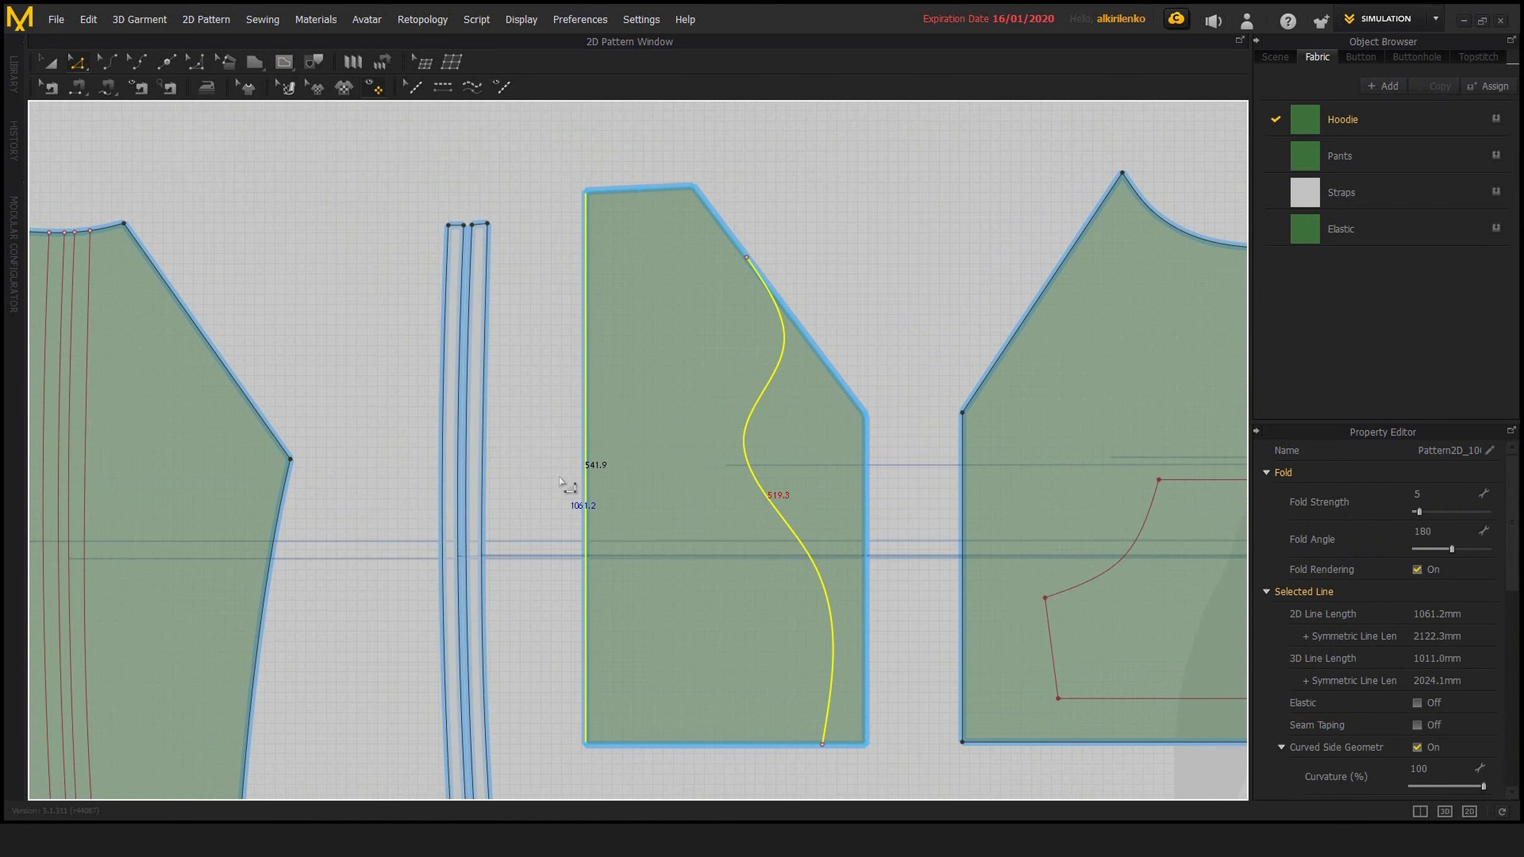
left_click(867, 502)
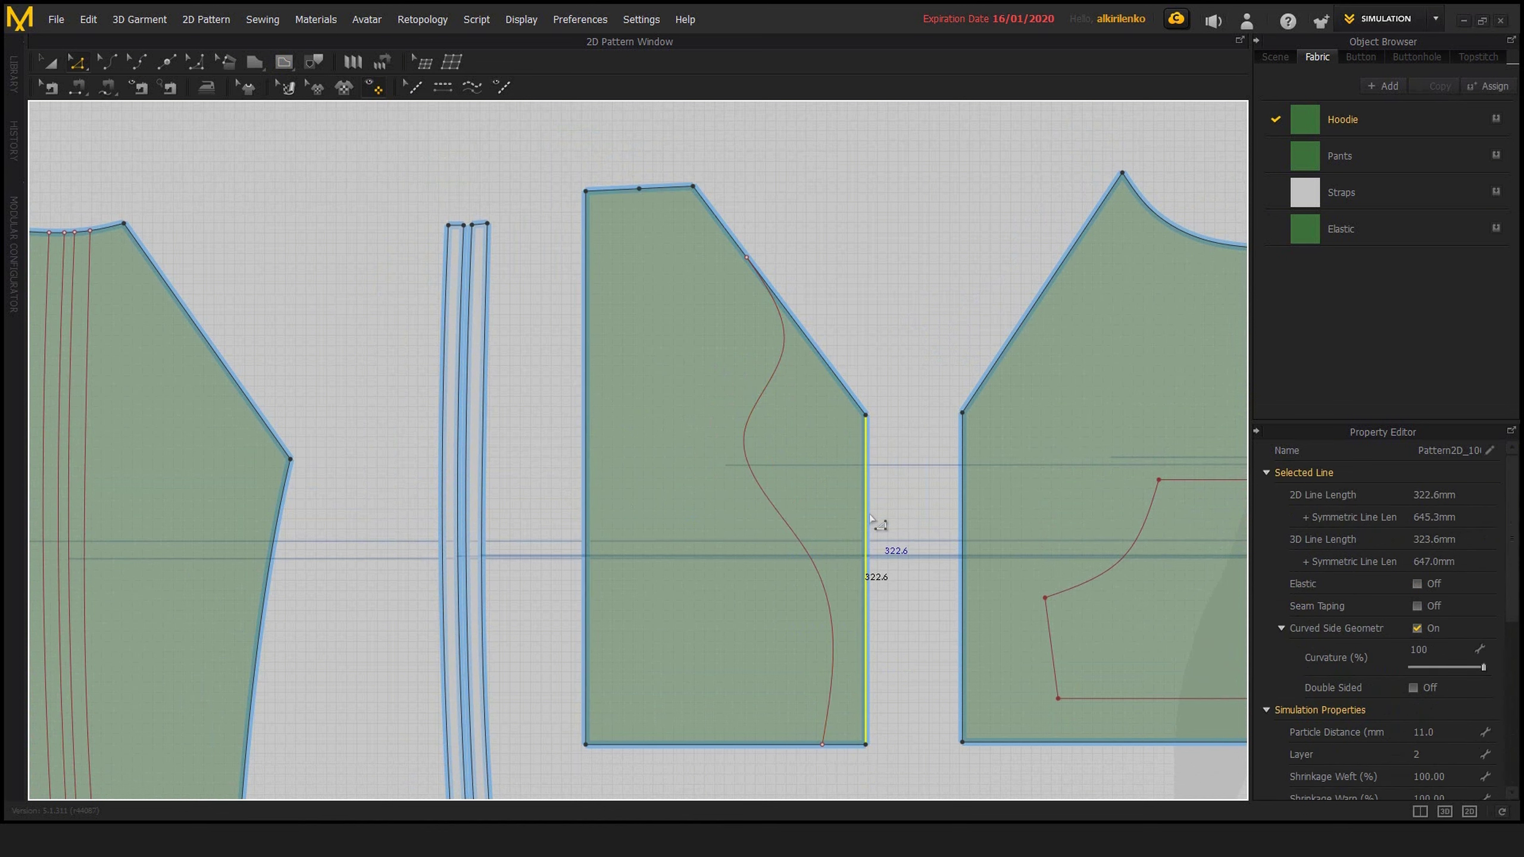
left_click(772, 491)
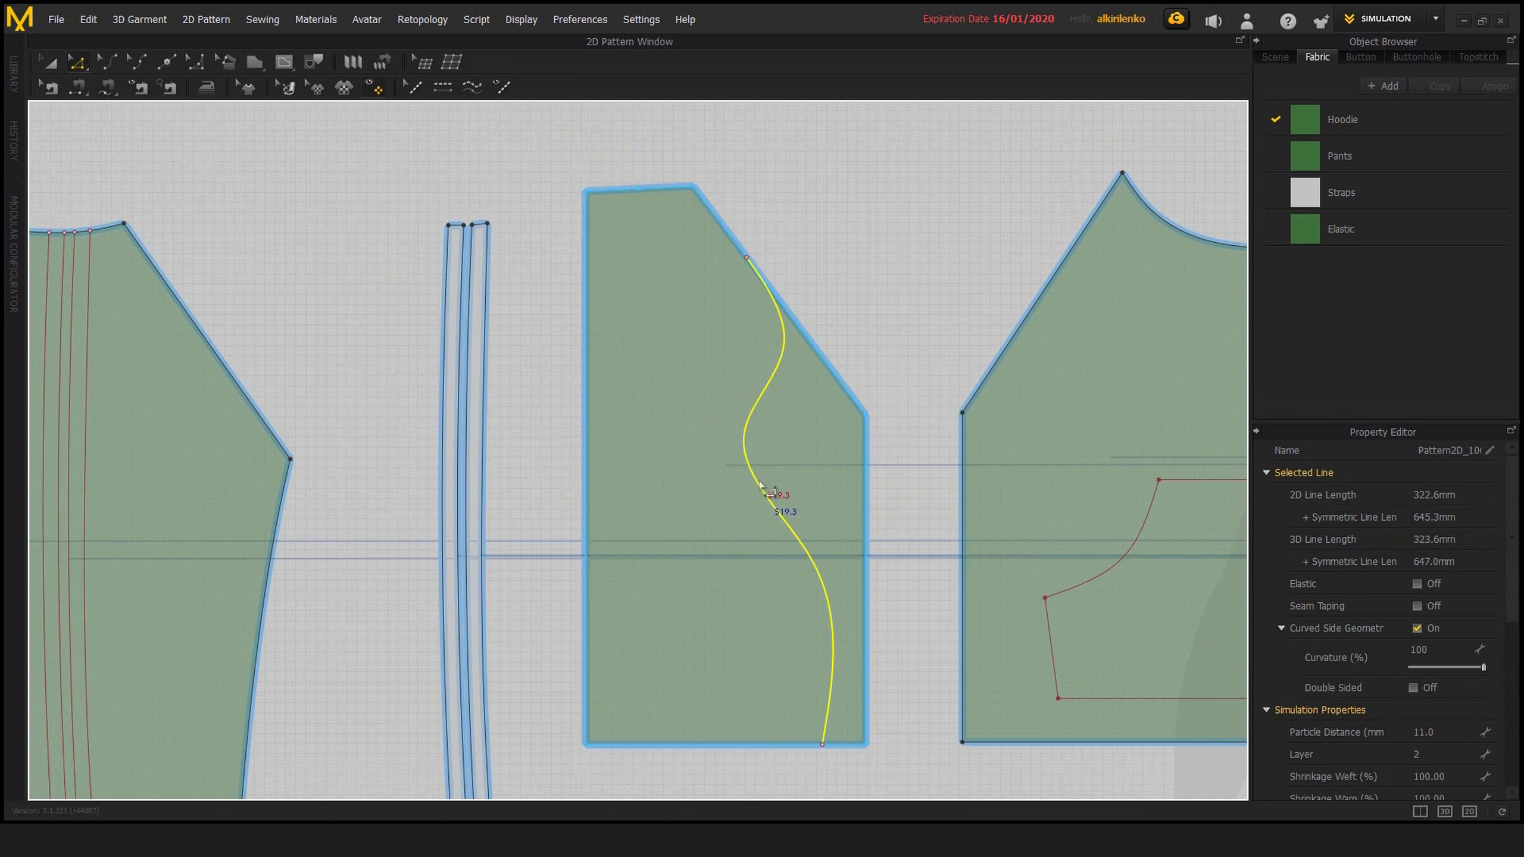
left_click(587, 494, "shift")
middle_click_drag(535, 454, 584, 429)
right_click(560, 433)
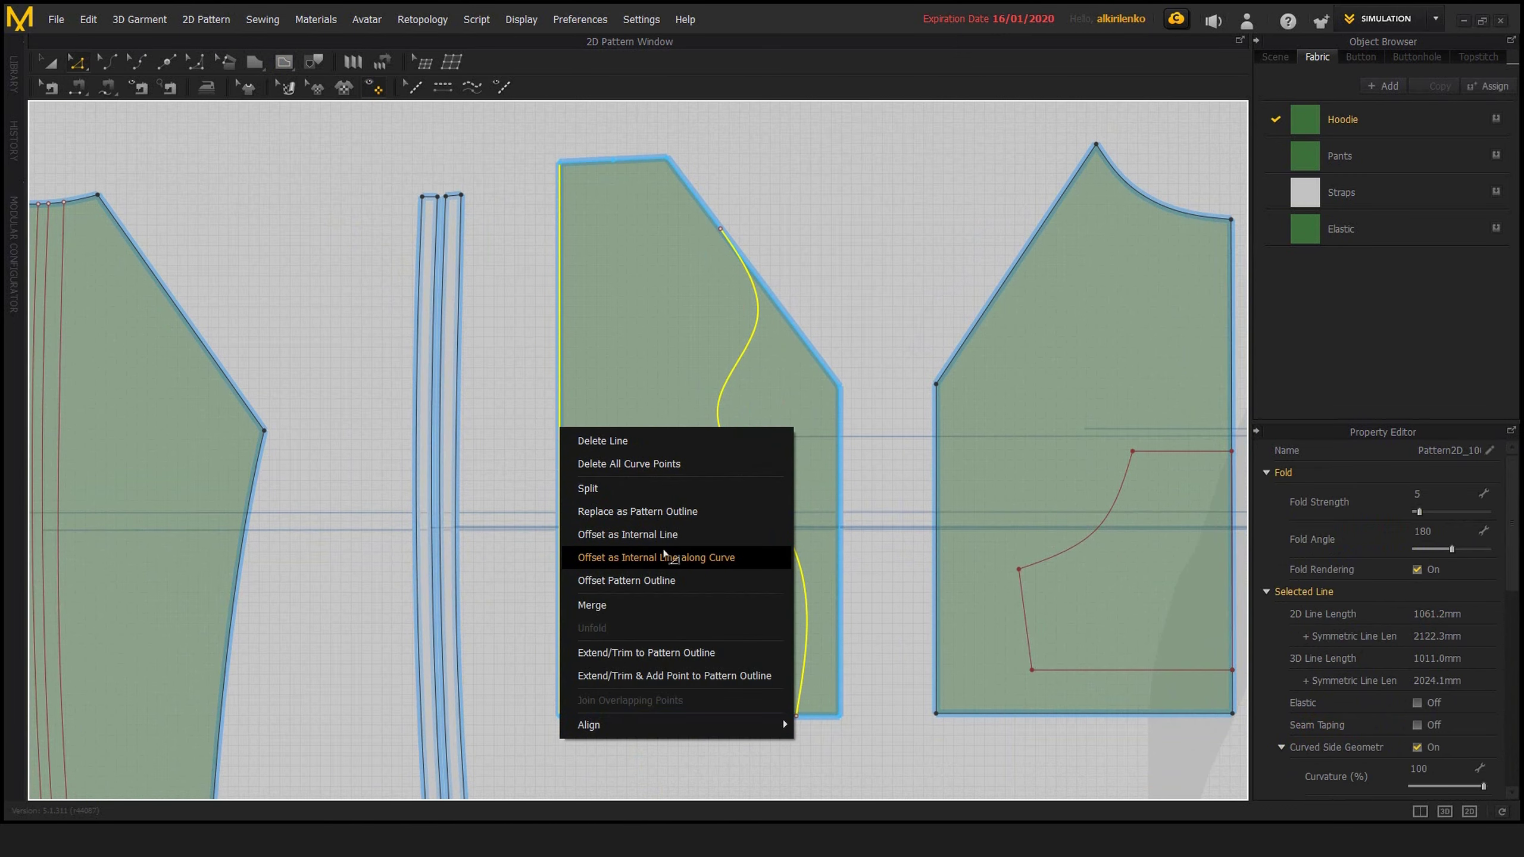
left_click(666, 559)
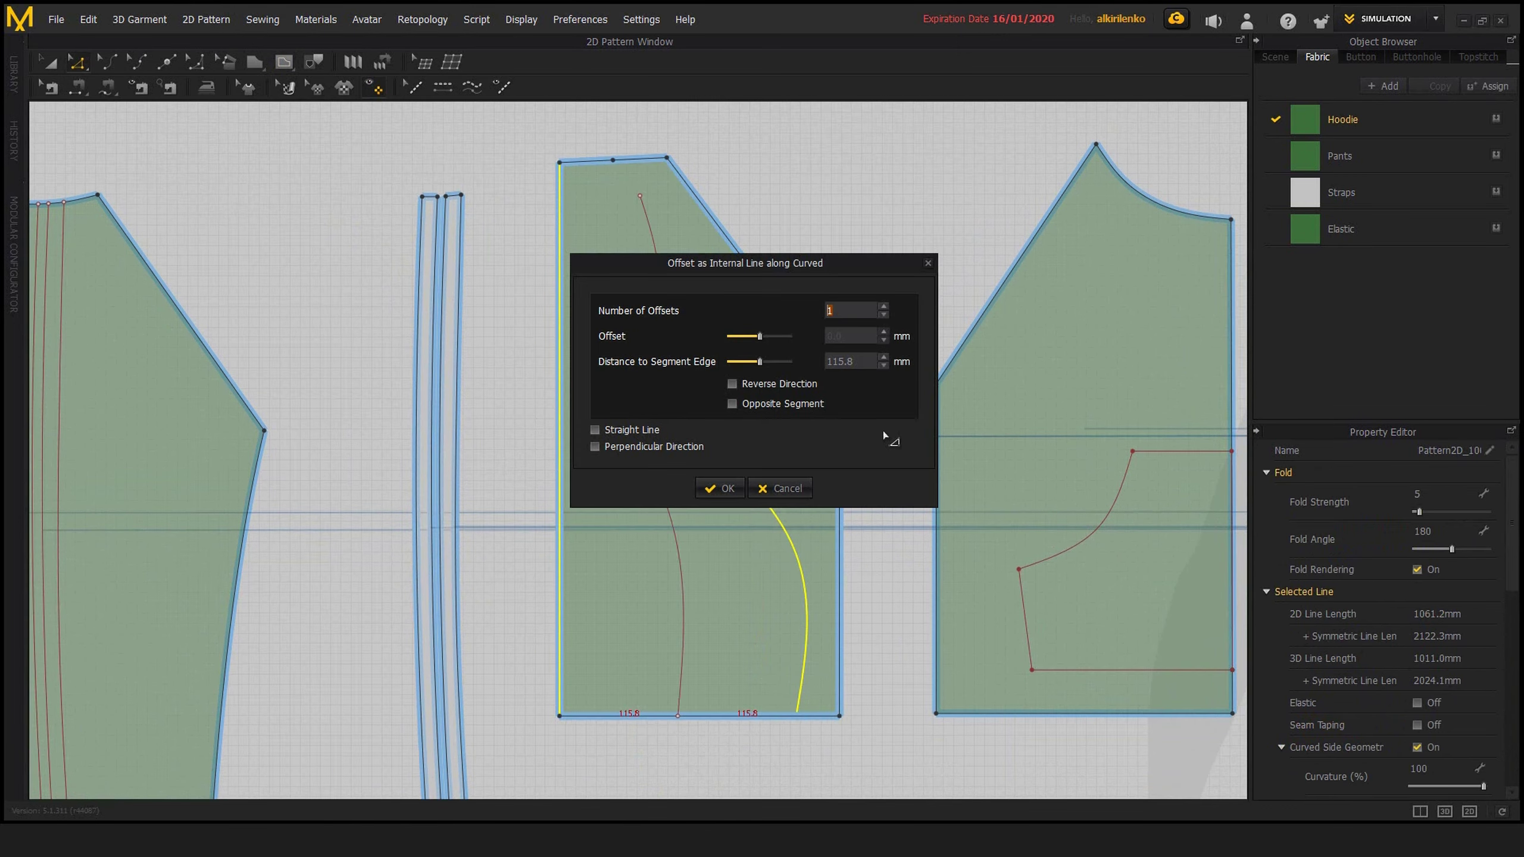
left_click_drag(766, 258, 991, 228)
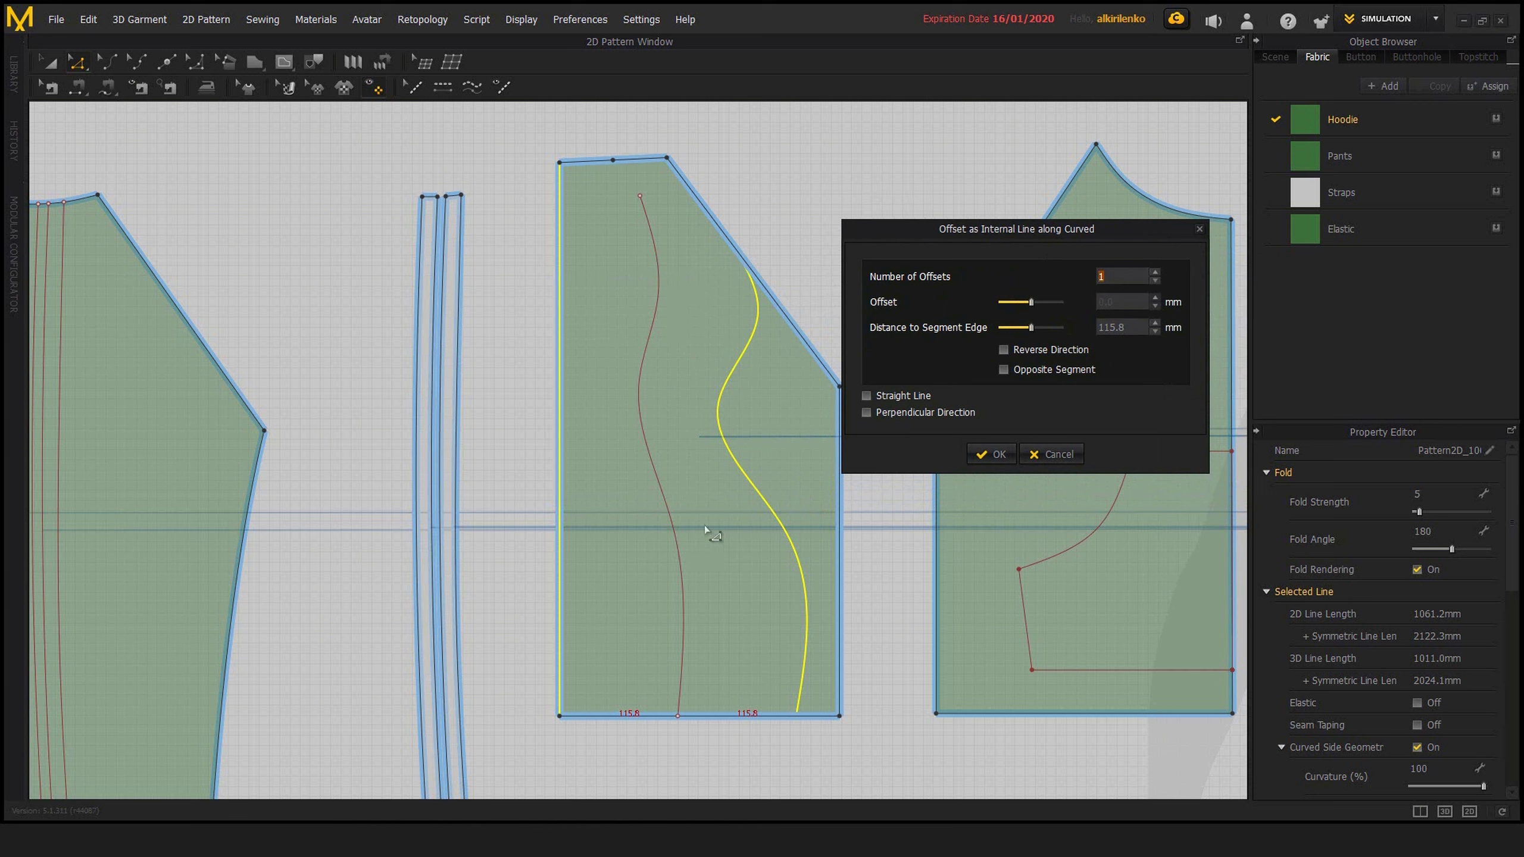
Set the curved offset to 9 lines with a 20.4 mm offset and a 16.1 mm distance to segment edge
left_click(1155, 273)
left_click(1155, 273)
left_click(1155, 273)
left_click(1155, 273)
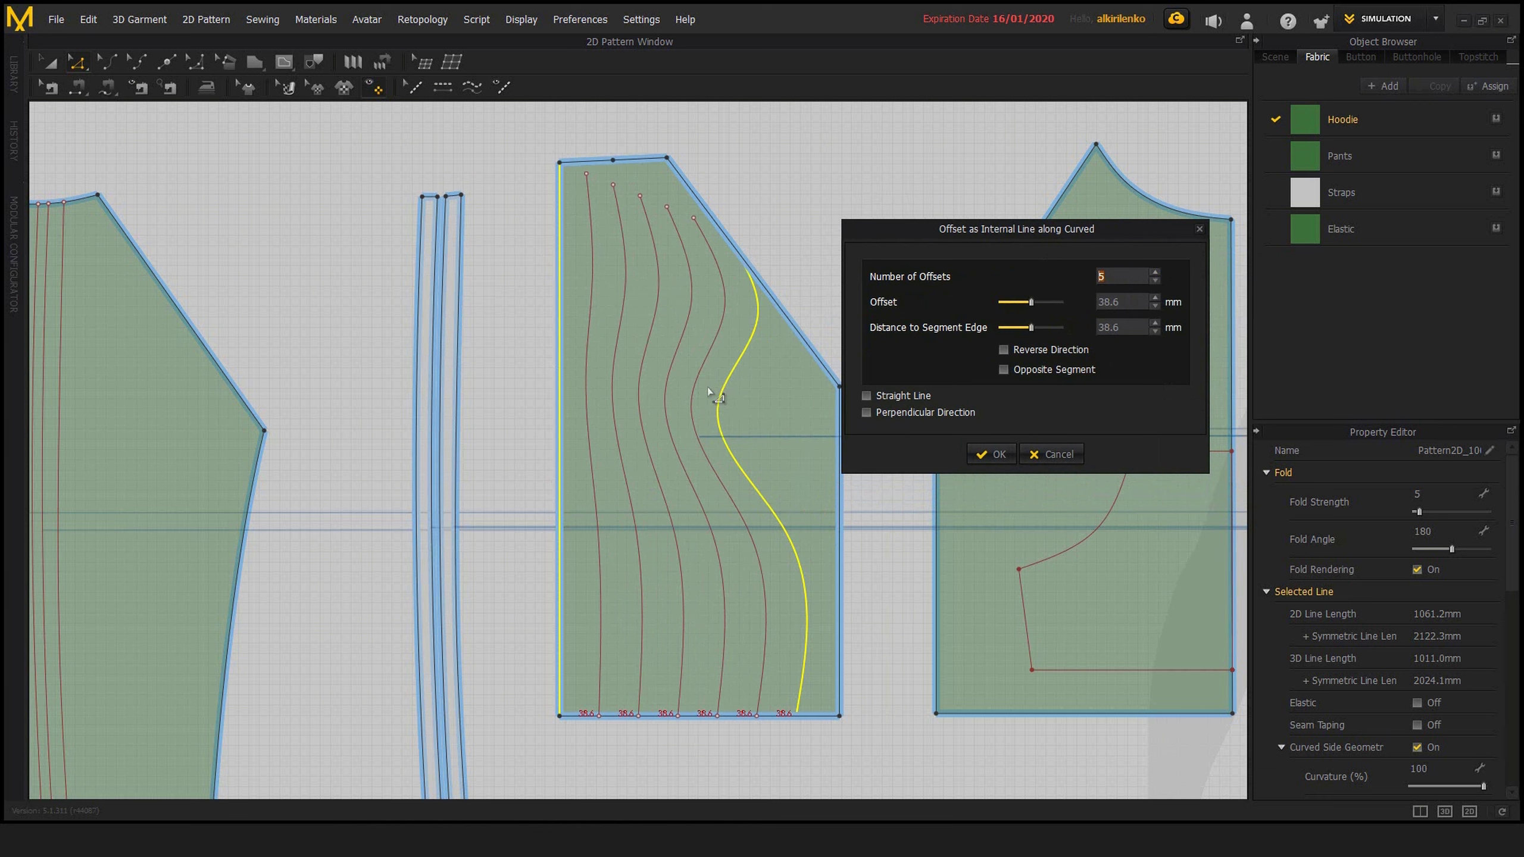
left_click_drag(1031, 302, 1014, 331)
left_click(1154, 274)
left_click(1155, 274)
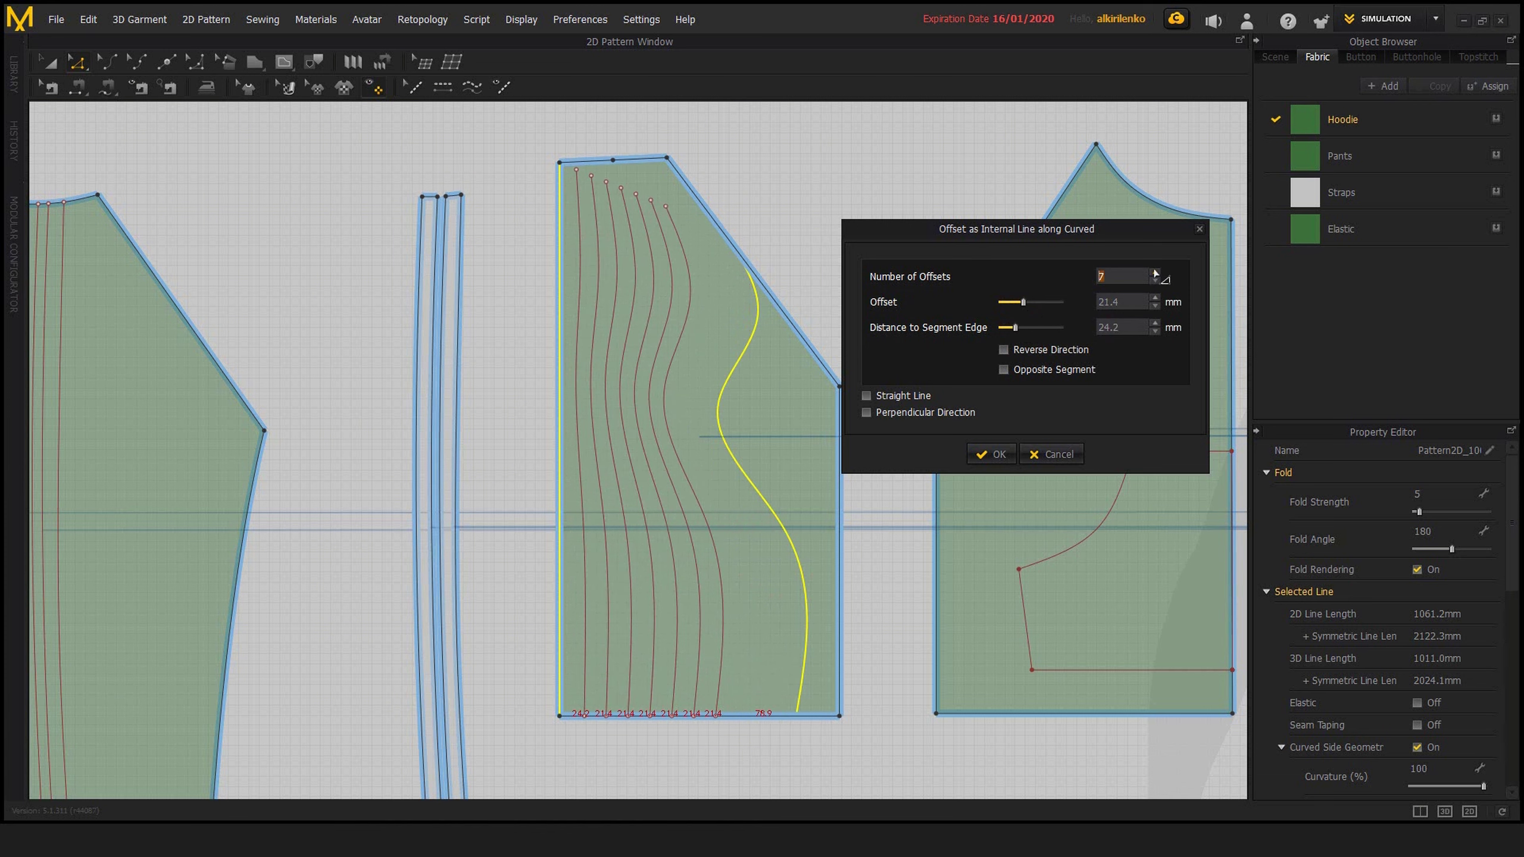
left_click(1155, 273)
left_click(1155, 273)
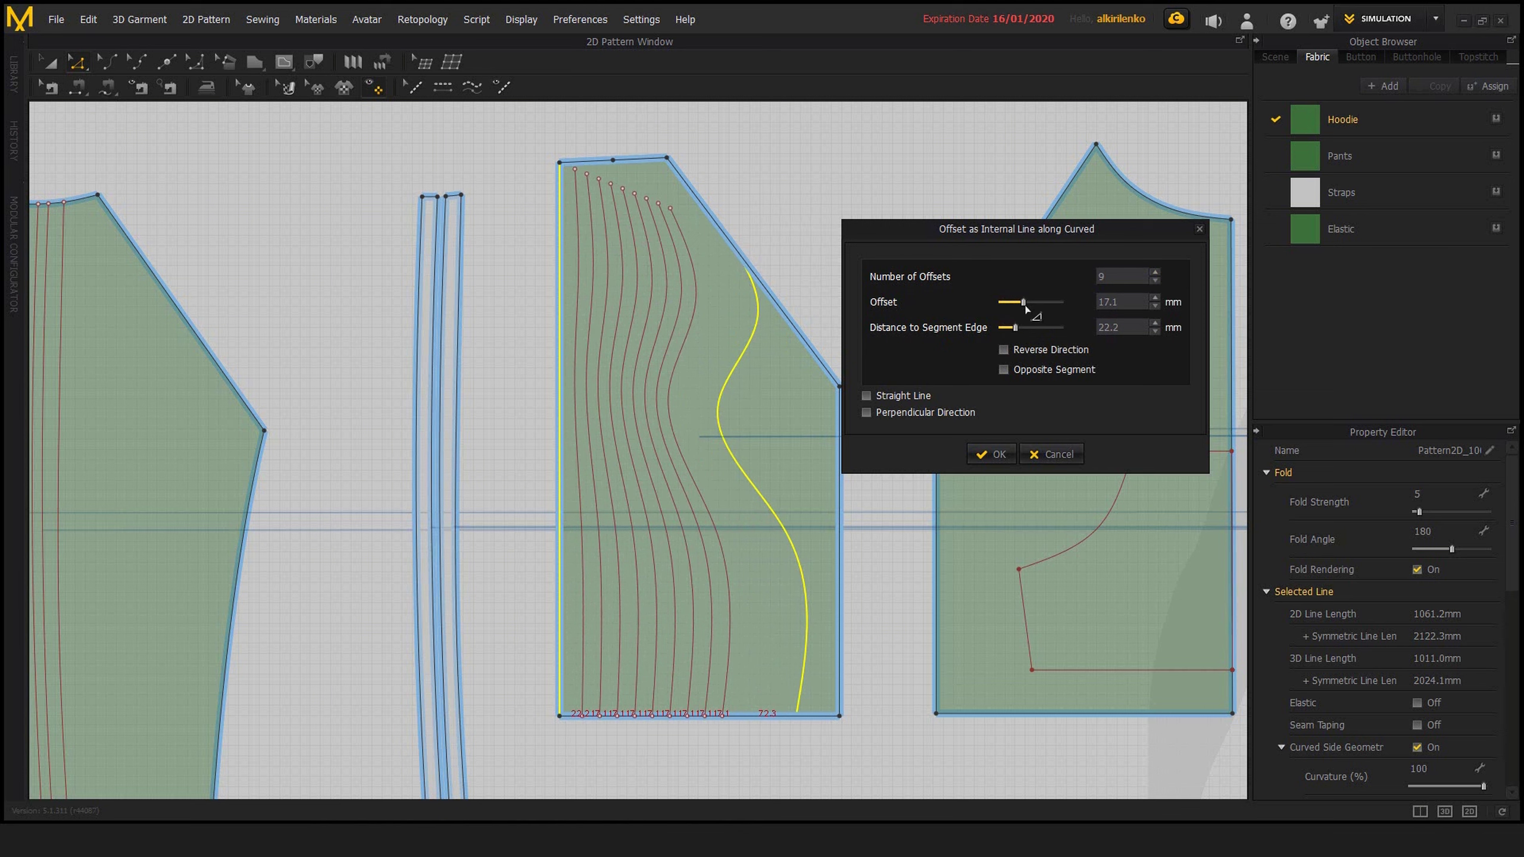
mouse_move(1025, 309)
left_mouse_down()
mouse_move(1039, 320)
mouse_move(1024, 325)
mouse_move(1028, 304)
left_mouse_up()
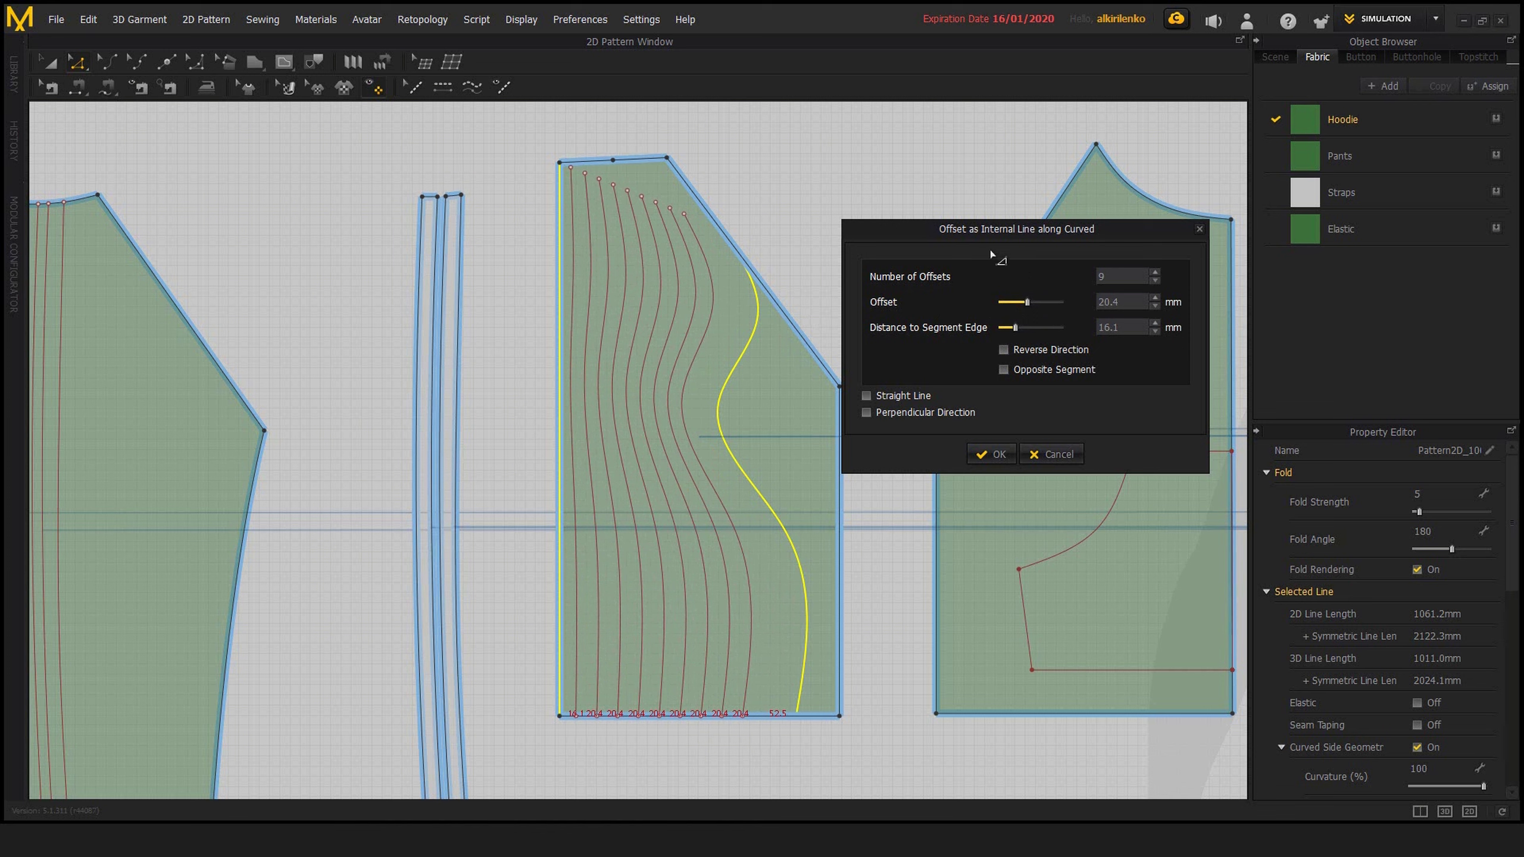
left_click_drag(970, 235, 988, 239)
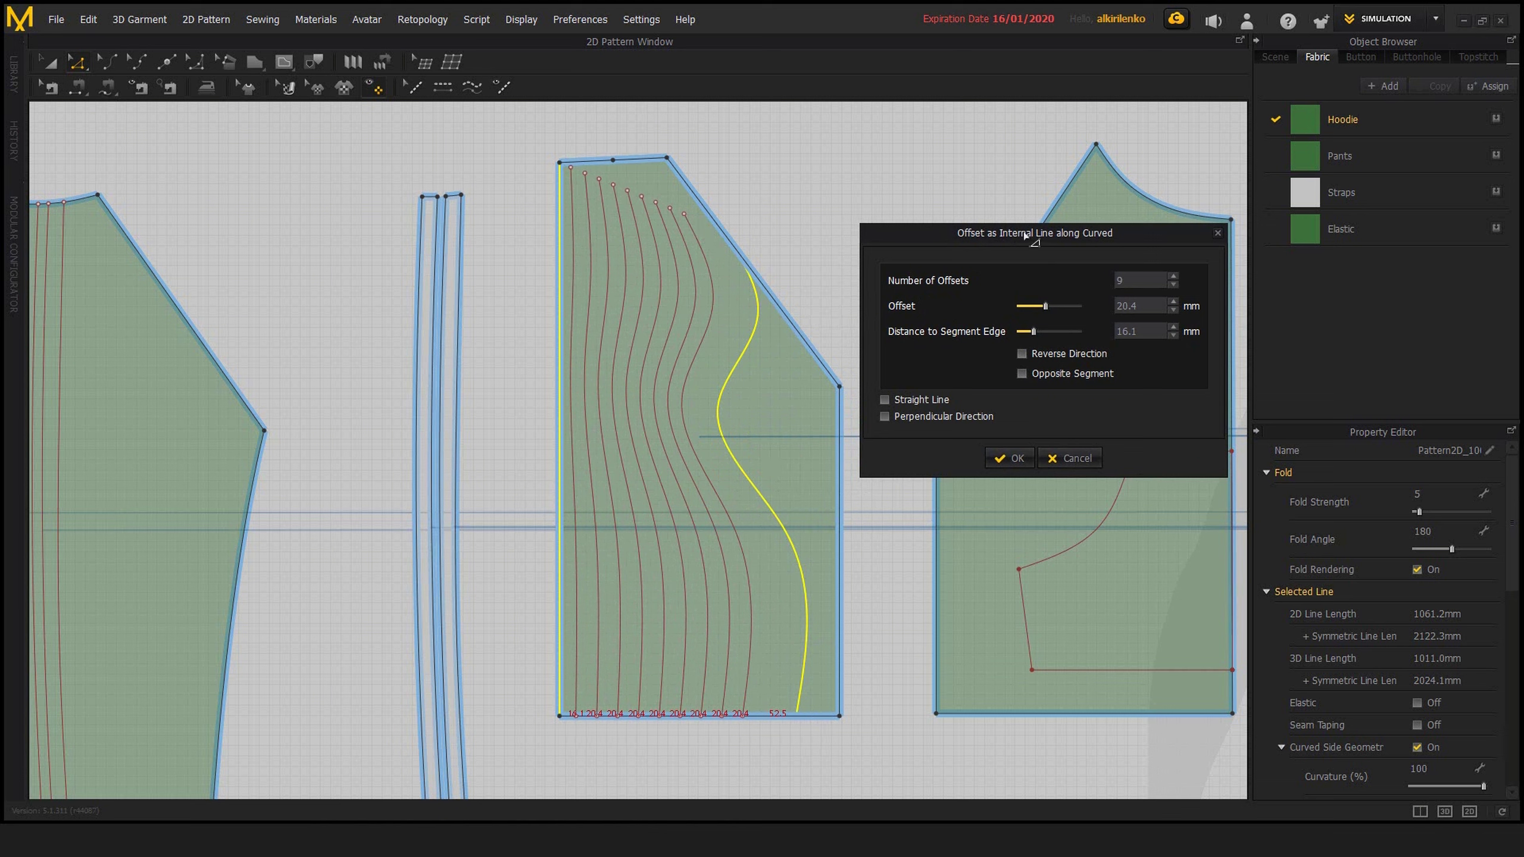
left_click_drag(1065, 242, 1051, 233)
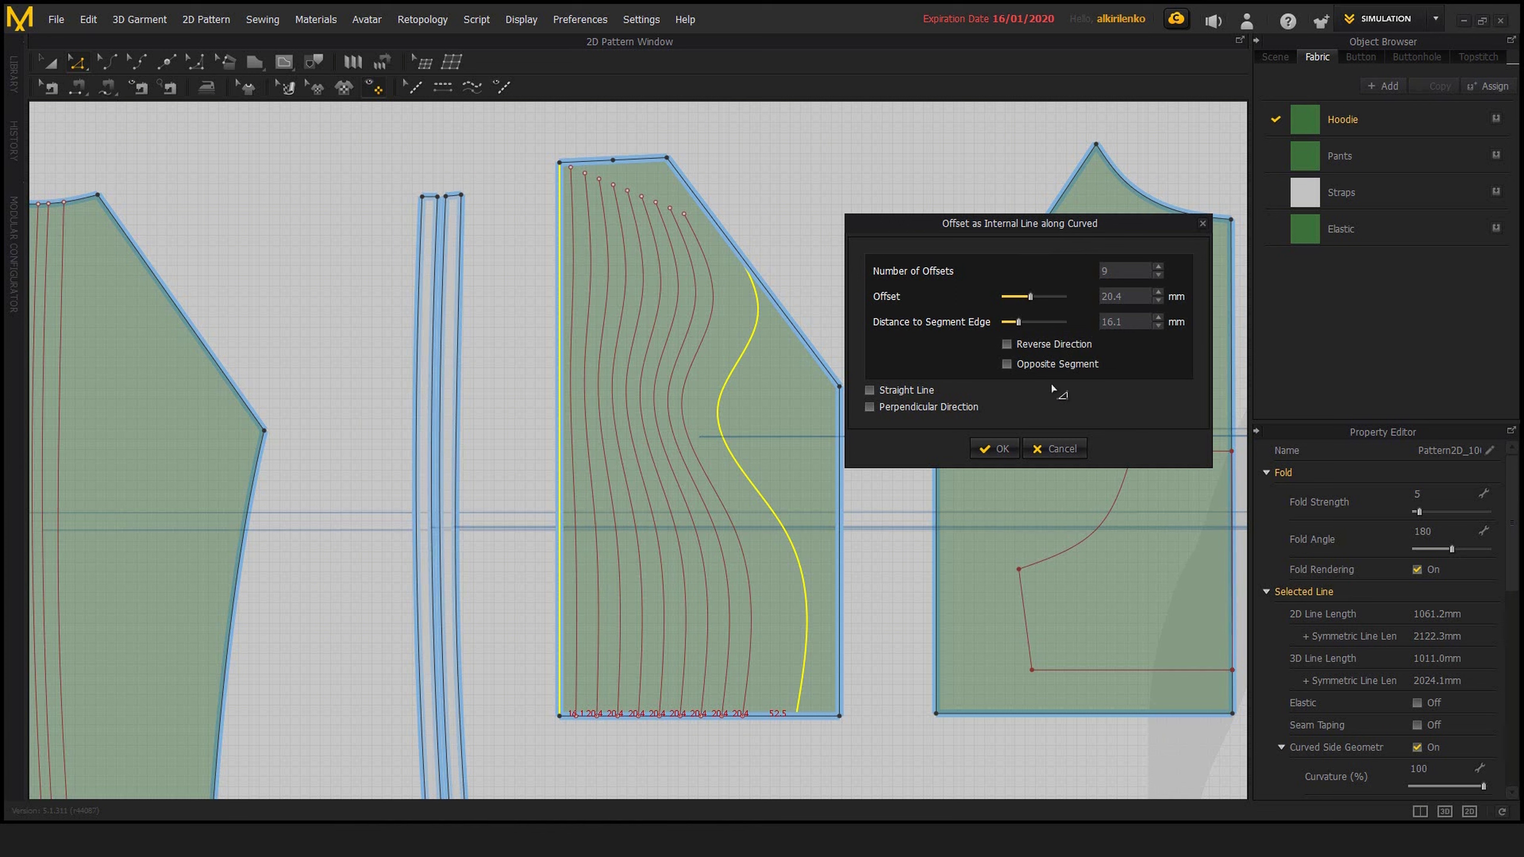
Reduce the curved offset between the wavy line and the long vertical edge to 1 line
left_click_drag(1123, 273, 1057, 276)
type("19")
key("BackSpace")
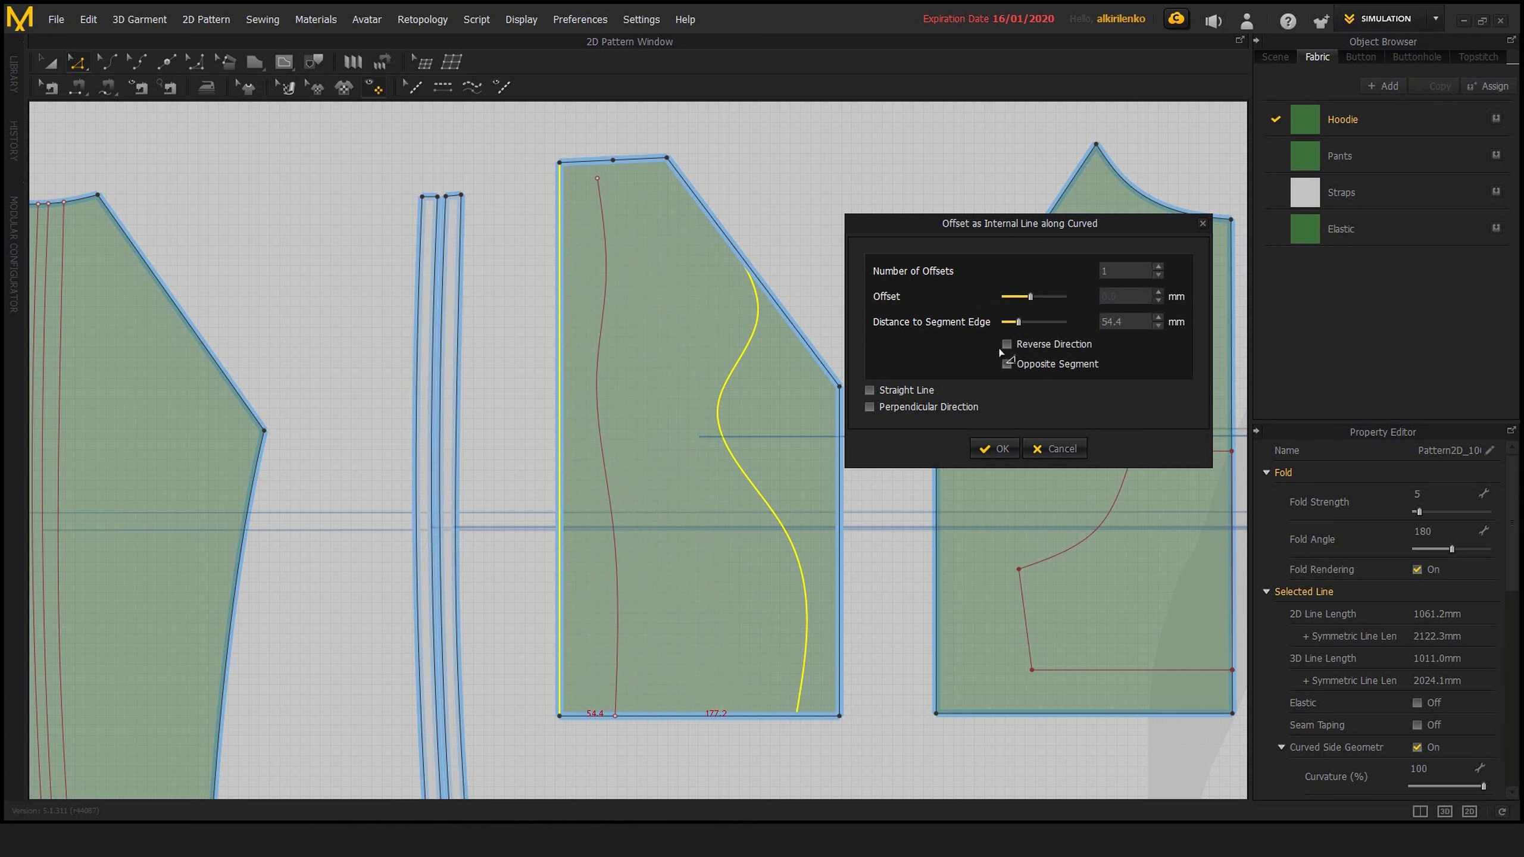
Compare the single offset line with Reverse Direction and Opposite Segment each switched on and back off
left_click(1006, 344)
left_click(1006, 344)
left_click(1006, 344)
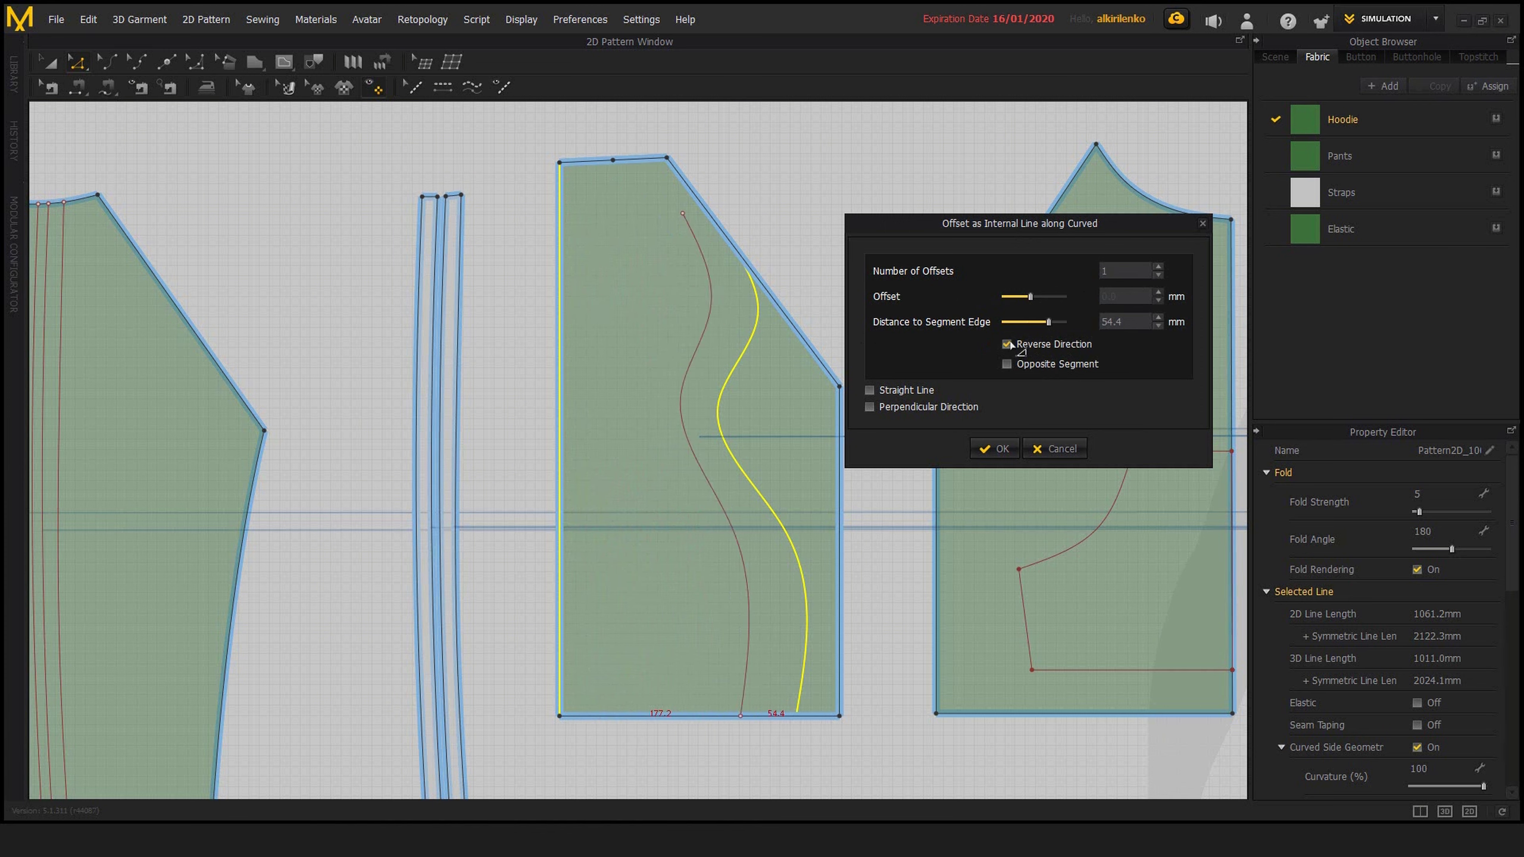
left_click(1006, 345)
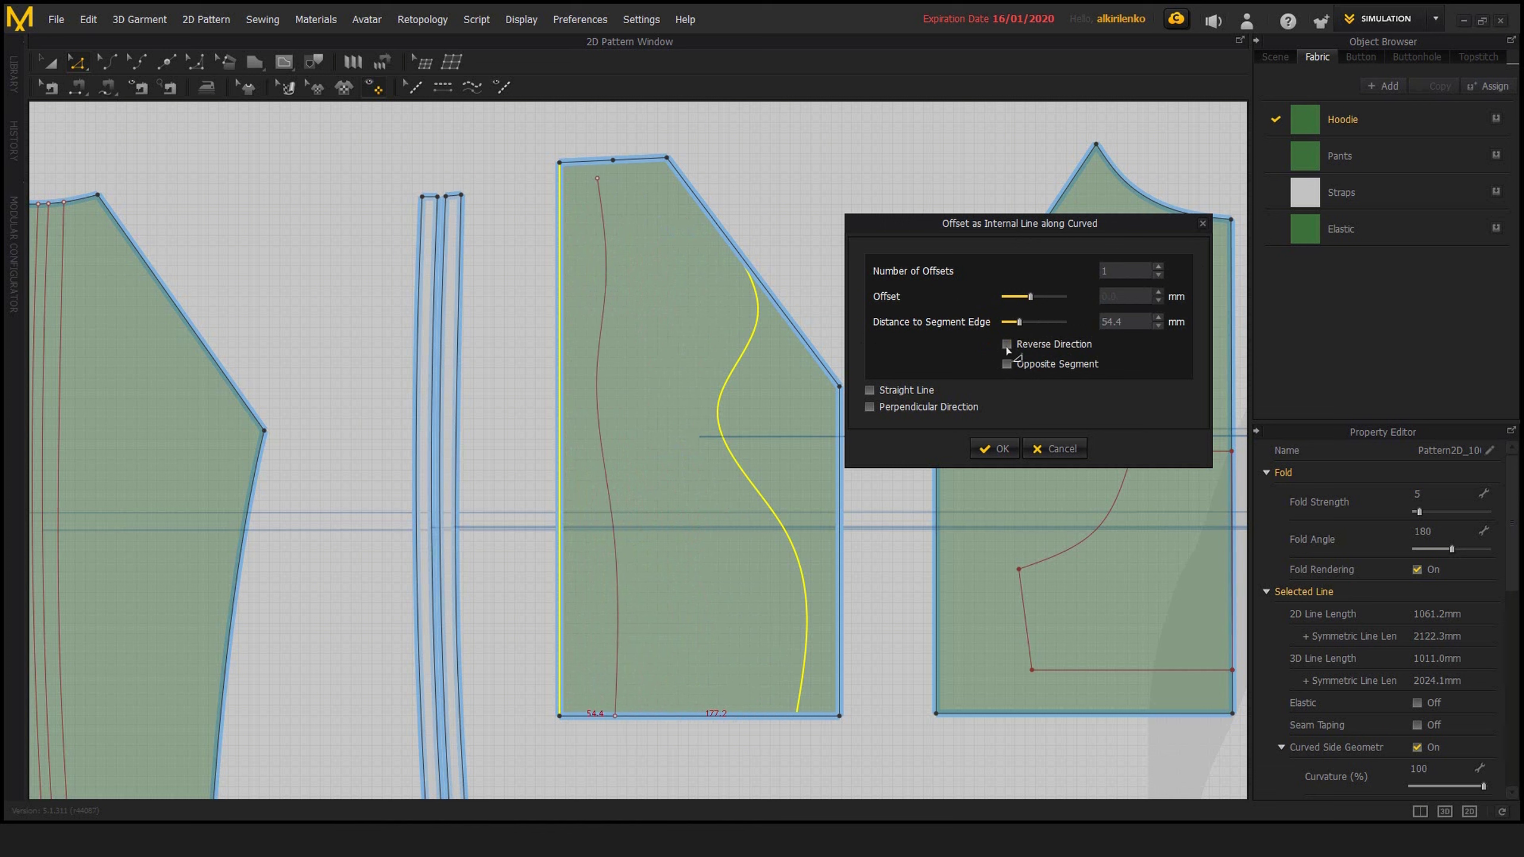
left_click(1006, 346)
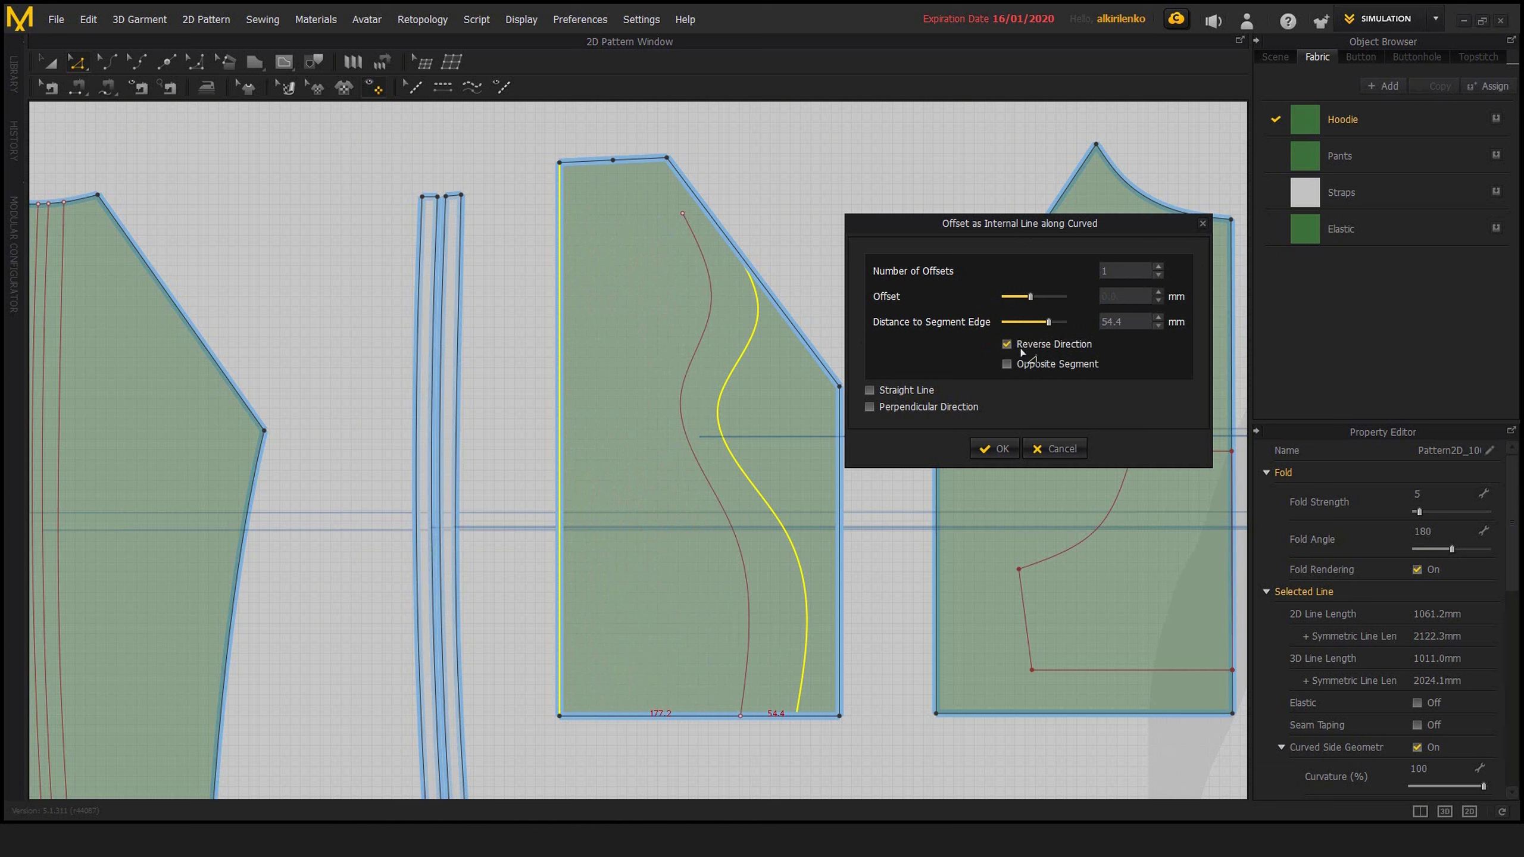
left_click(1007, 347)
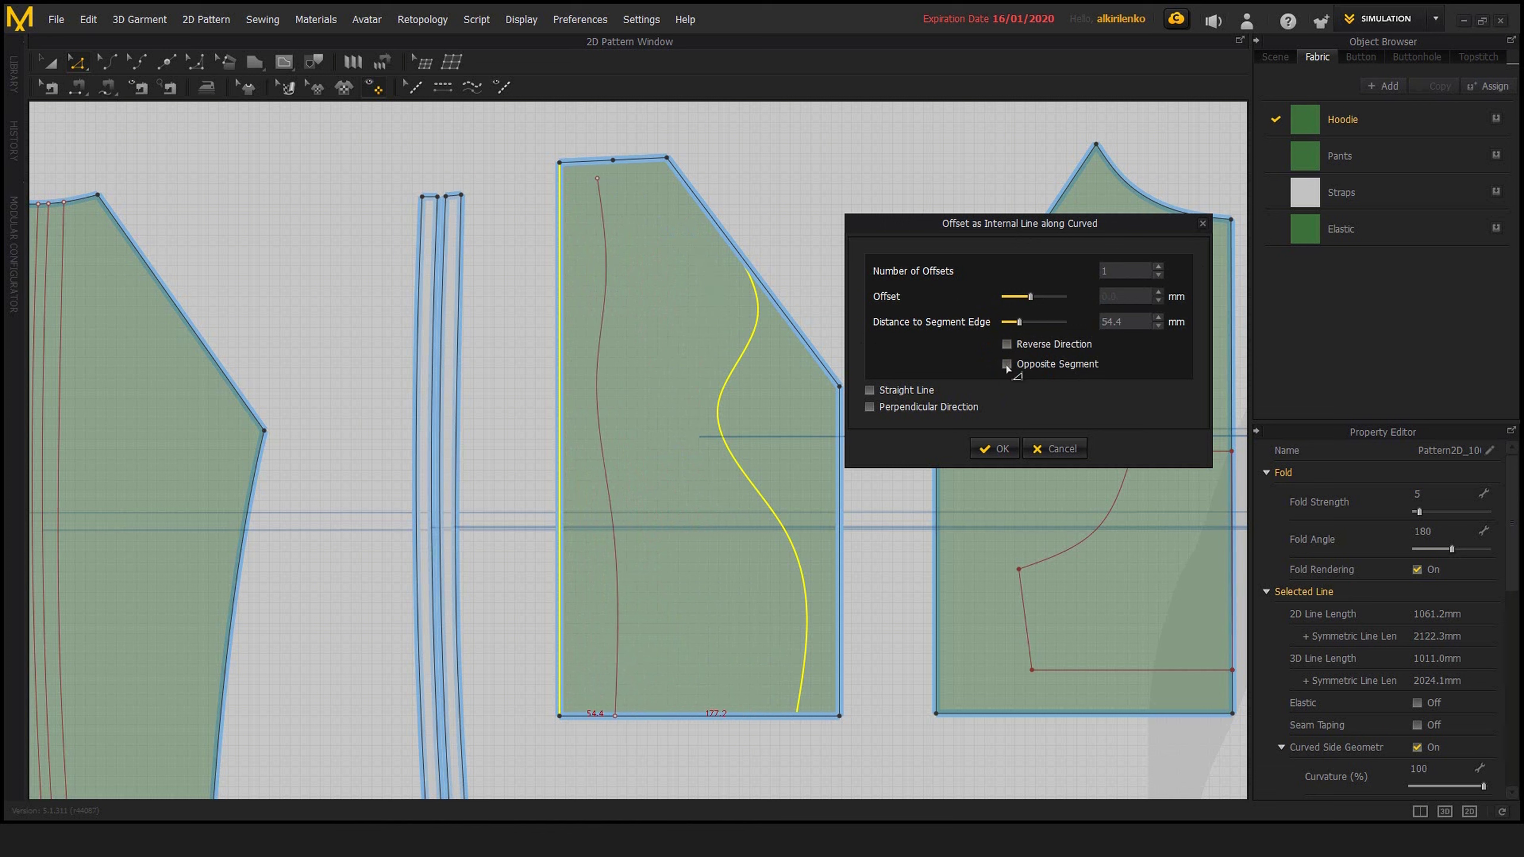
left_click(1006, 364)
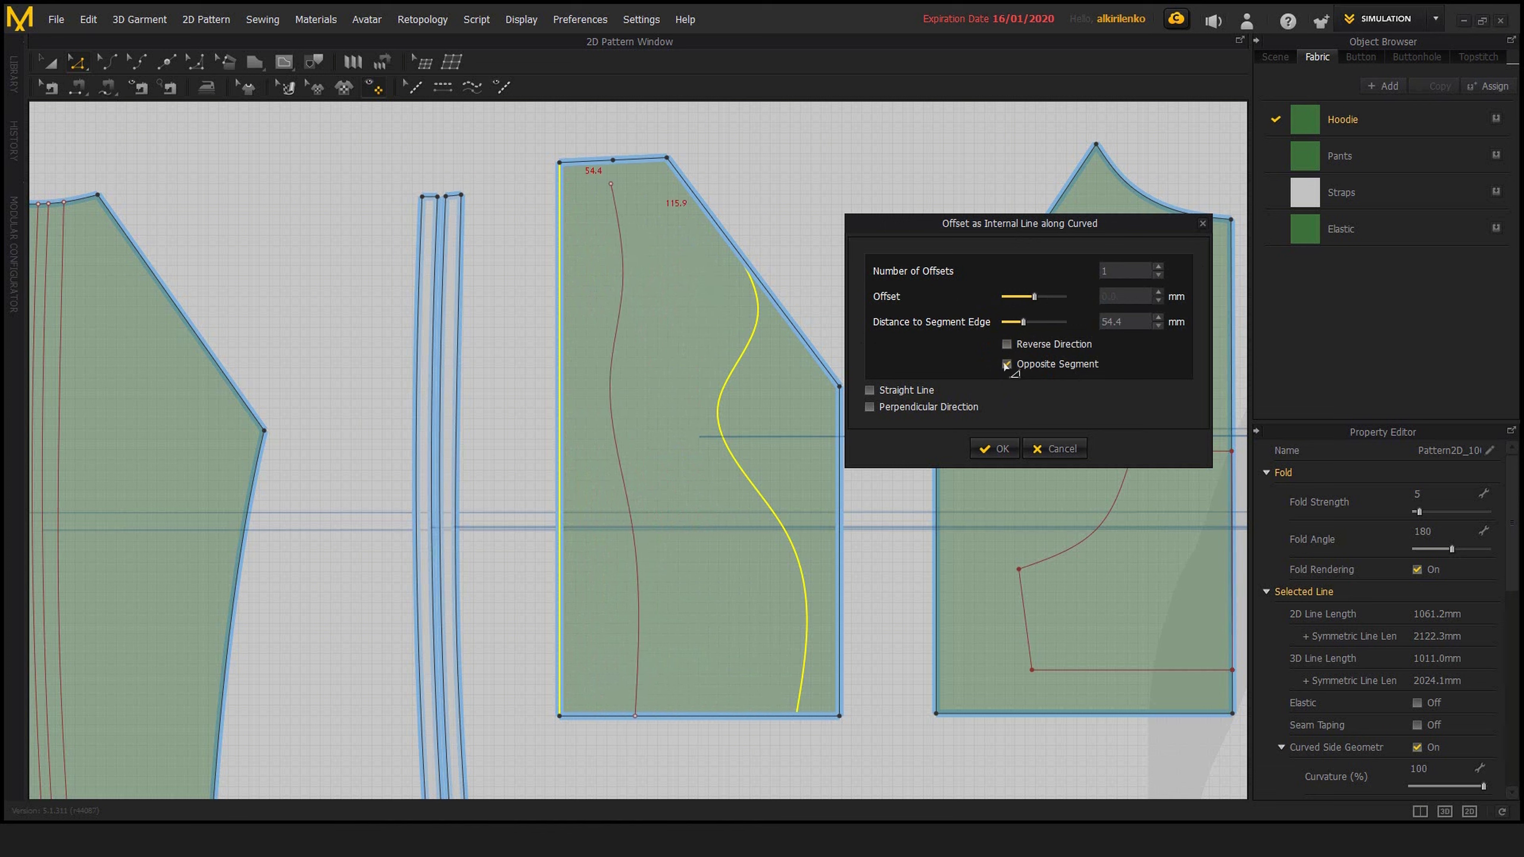
left_click(1005, 364)
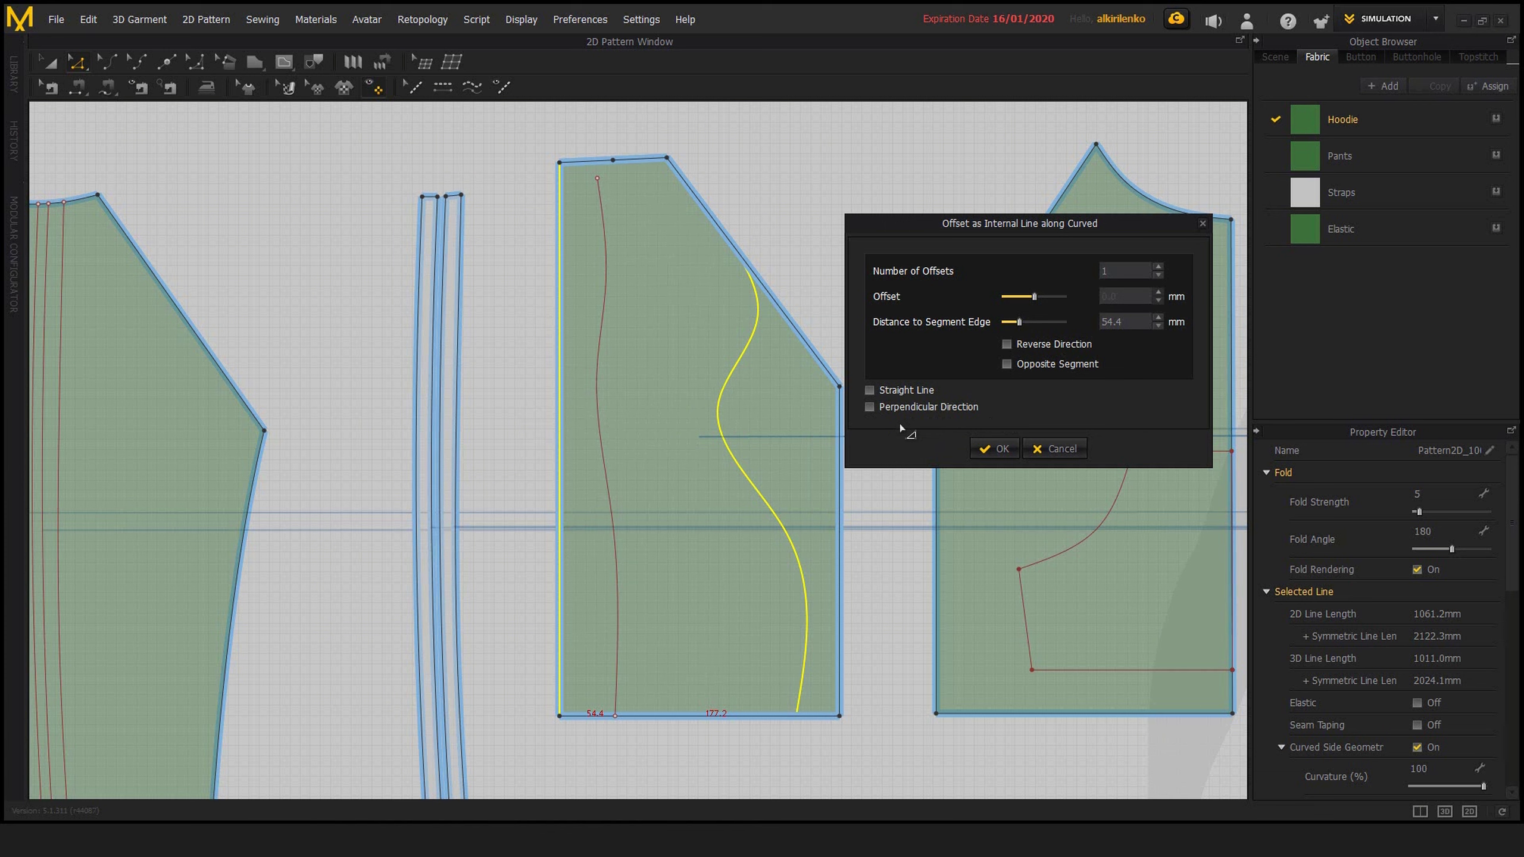
Turn on Perpendicular Direction and Opposite Segment for the curved offset and move the dialog clear of the panel
left_click(870, 407)
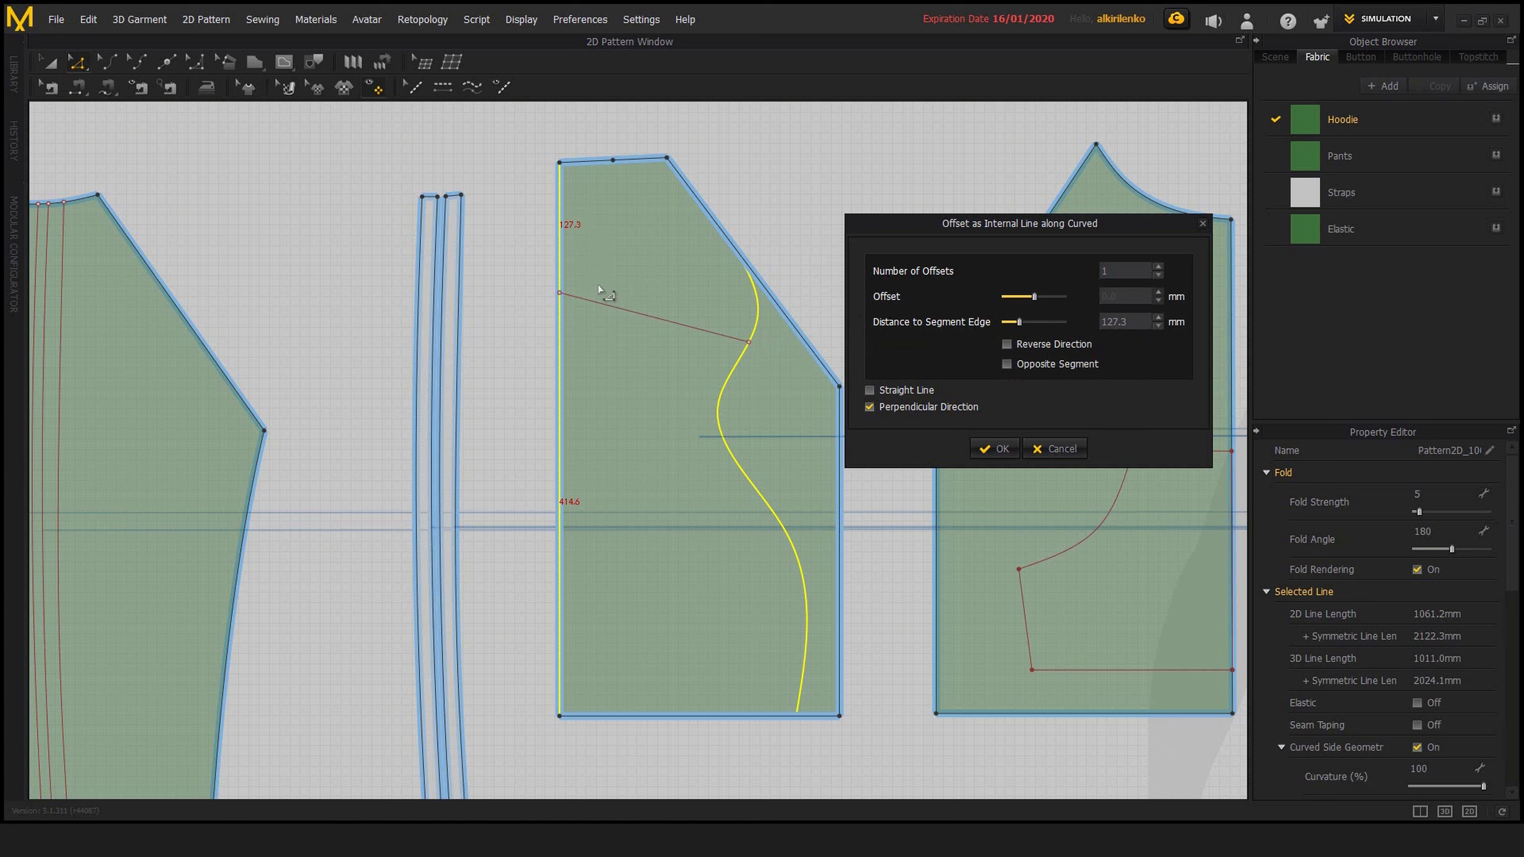
left_click(1006, 364)
left_click_drag(989, 225, 1048, 228)
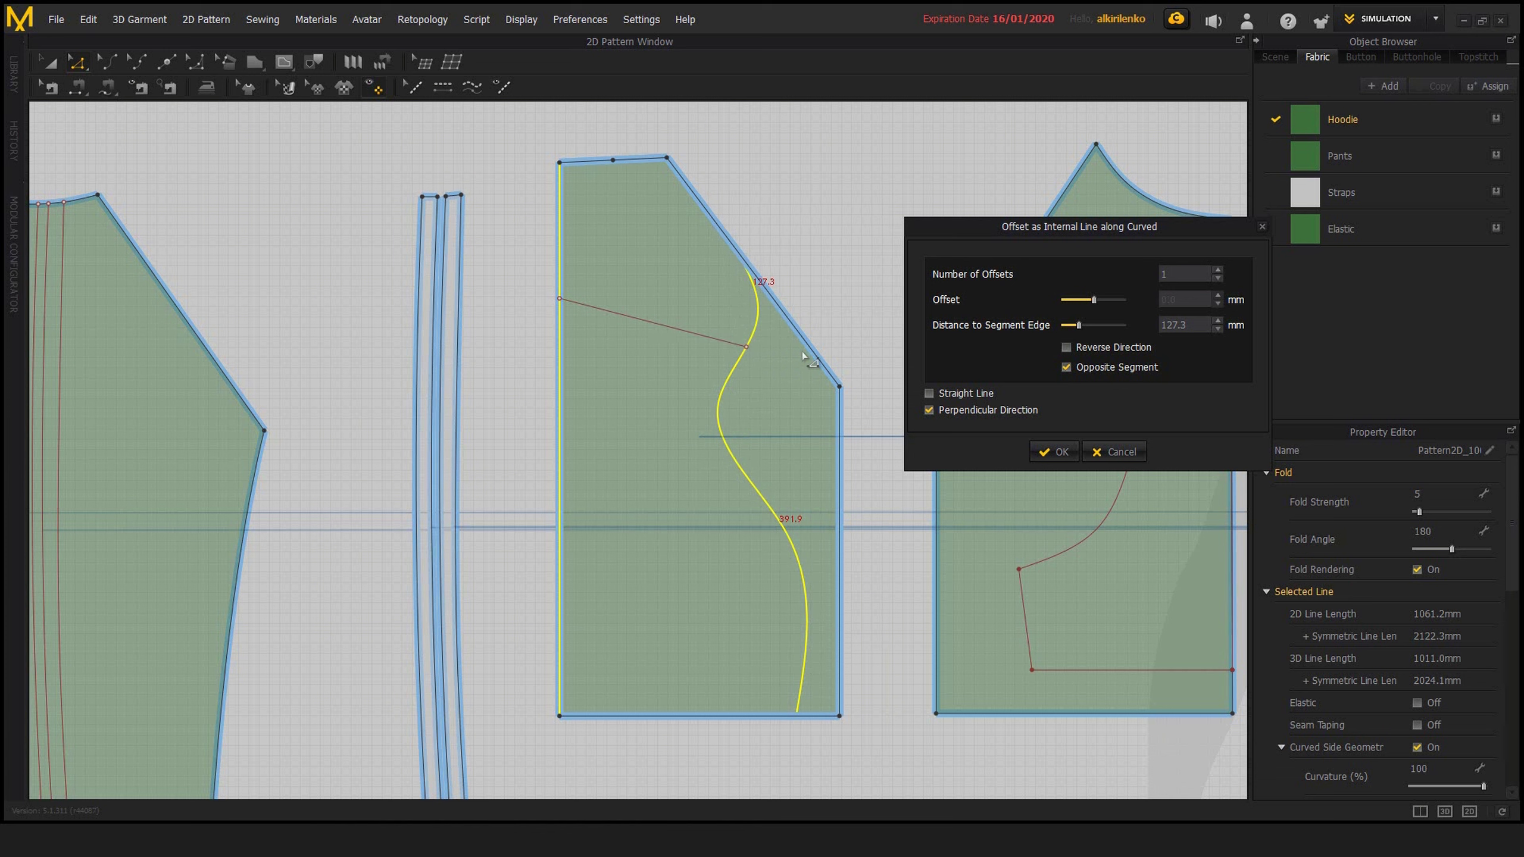
Try different distances to segment edge, including 460.6 and 208.6 mm, compare Opposite Segment on and off, and cancel the offset
left_click_drag(1083, 329, 1097, 340)
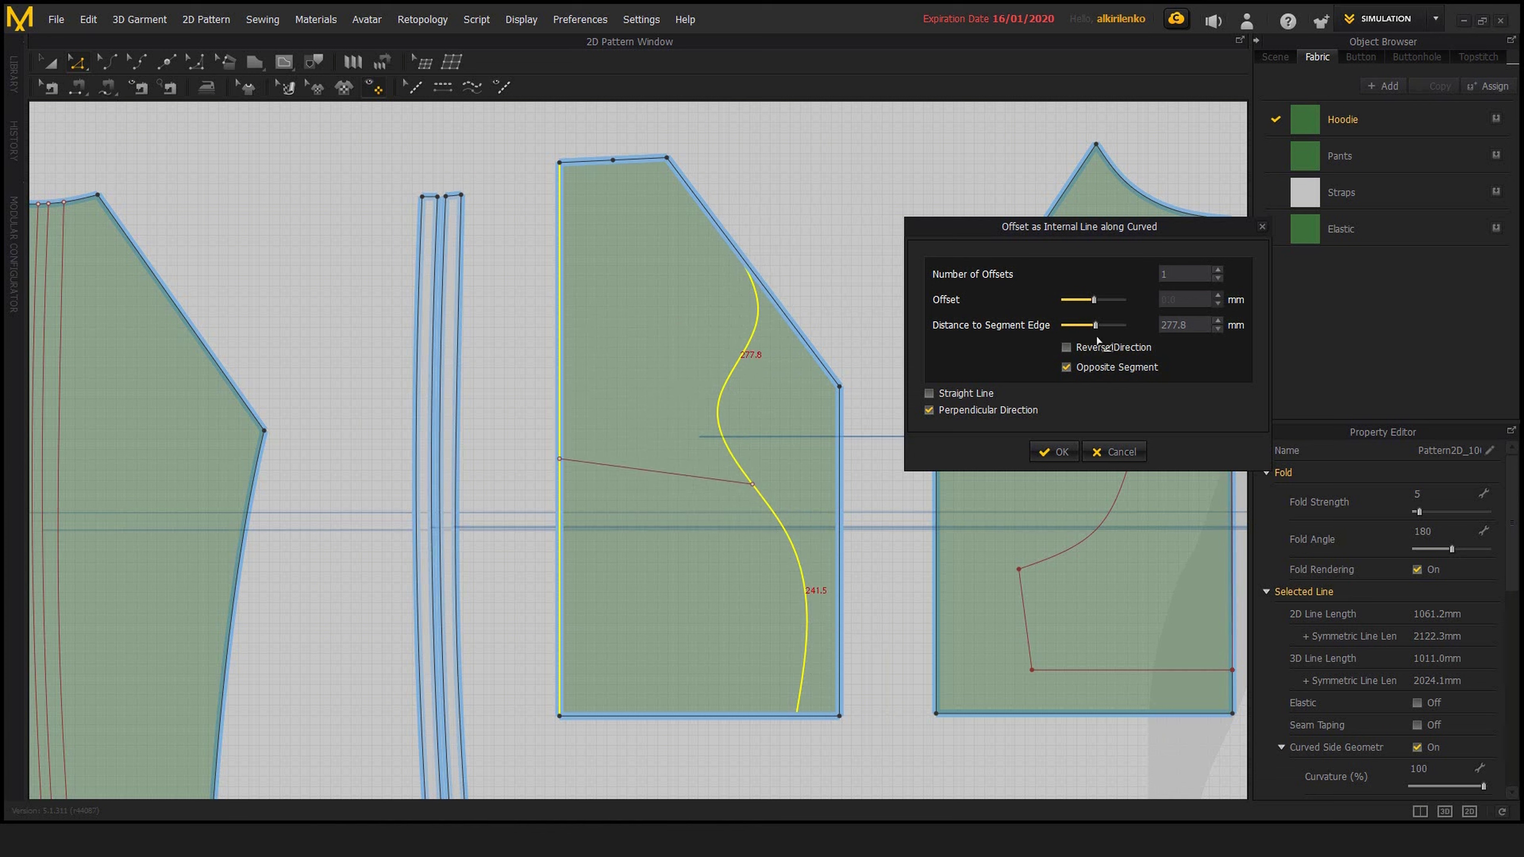
mouse_move(1093, 327)
left_mouse_down()
mouse_move(1074, 324)
mouse_move(1116, 325)
left_mouse_up()
left_click(1079, 365)
left_click(1079, 364)
left_click(1099, 325)
left_click(1073, 366)
left_click(1073, 367)
left_click(1067, 367)
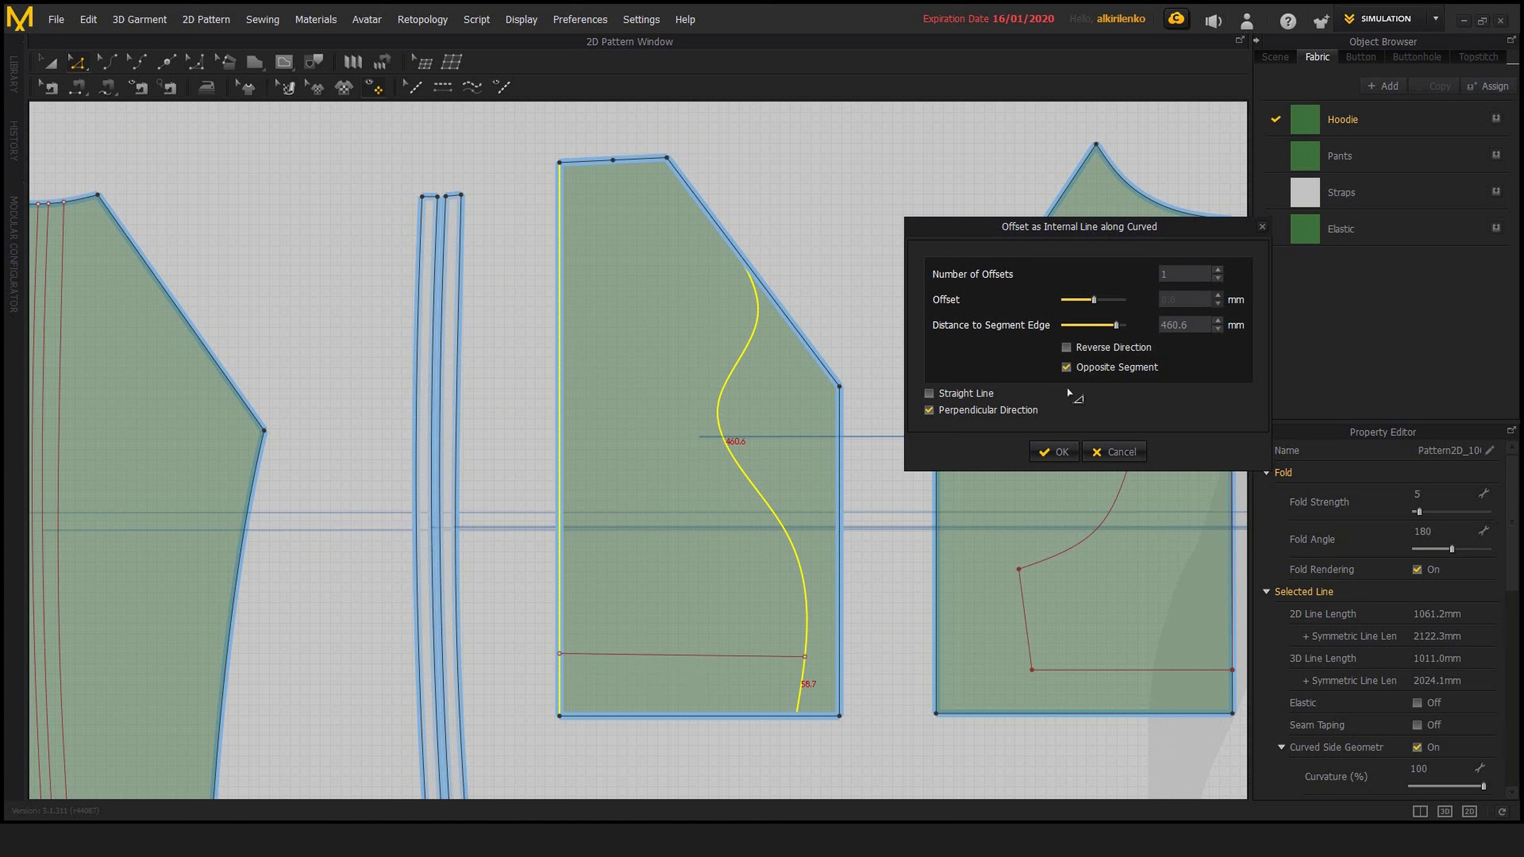
left_click(1067, 367)
left_click(1067, 367)
left_click(1067, 367)
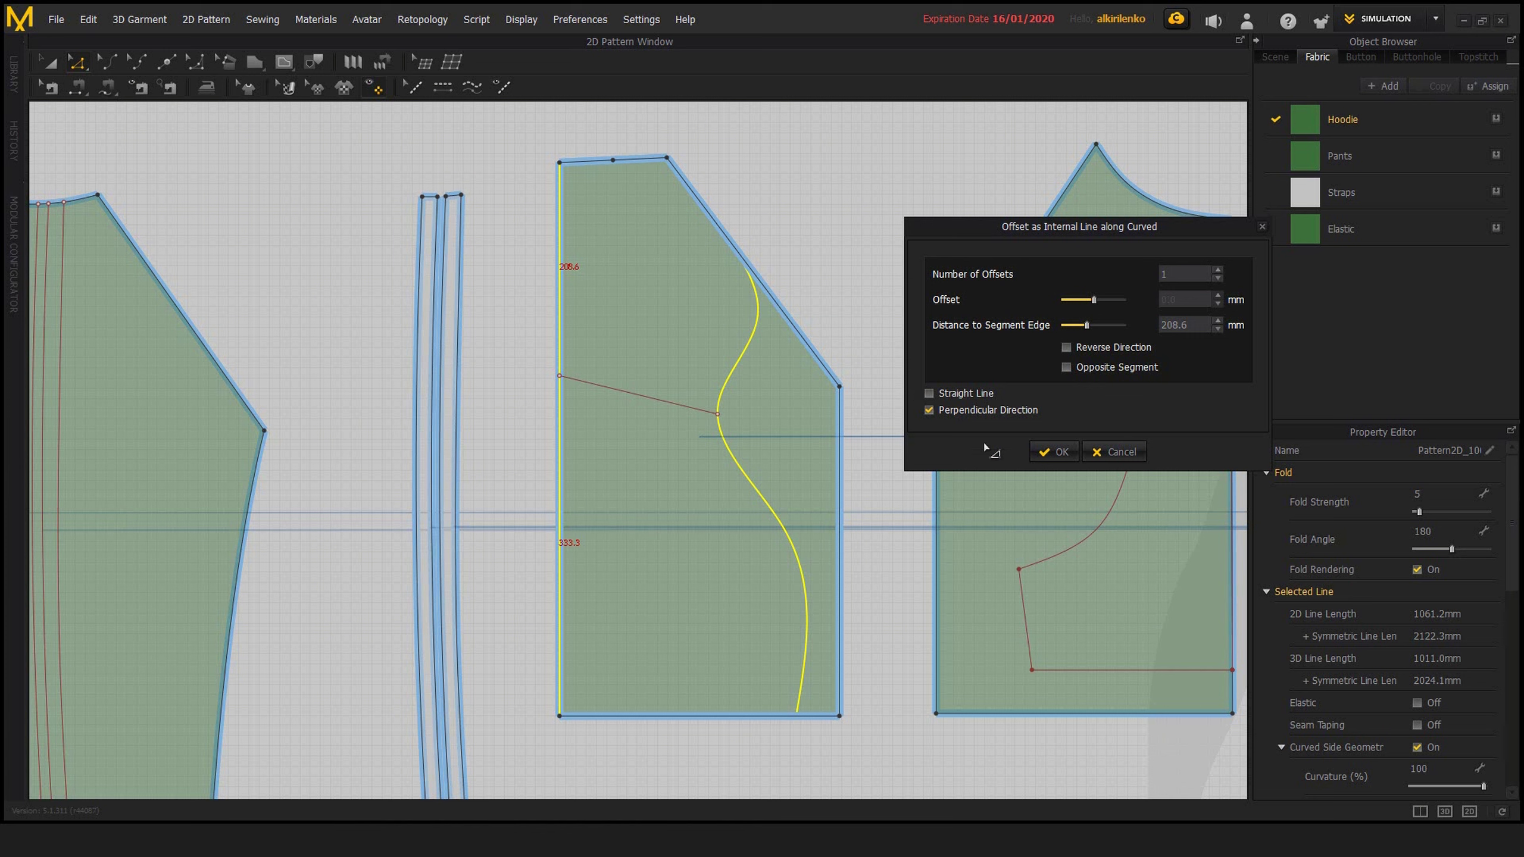
left_click(1116, 452)
Preview Offset as Internal Line along Curve between the panel's slanted and long vertical edges with Perpendicular Direction, and cancel
left_click(787, 319)
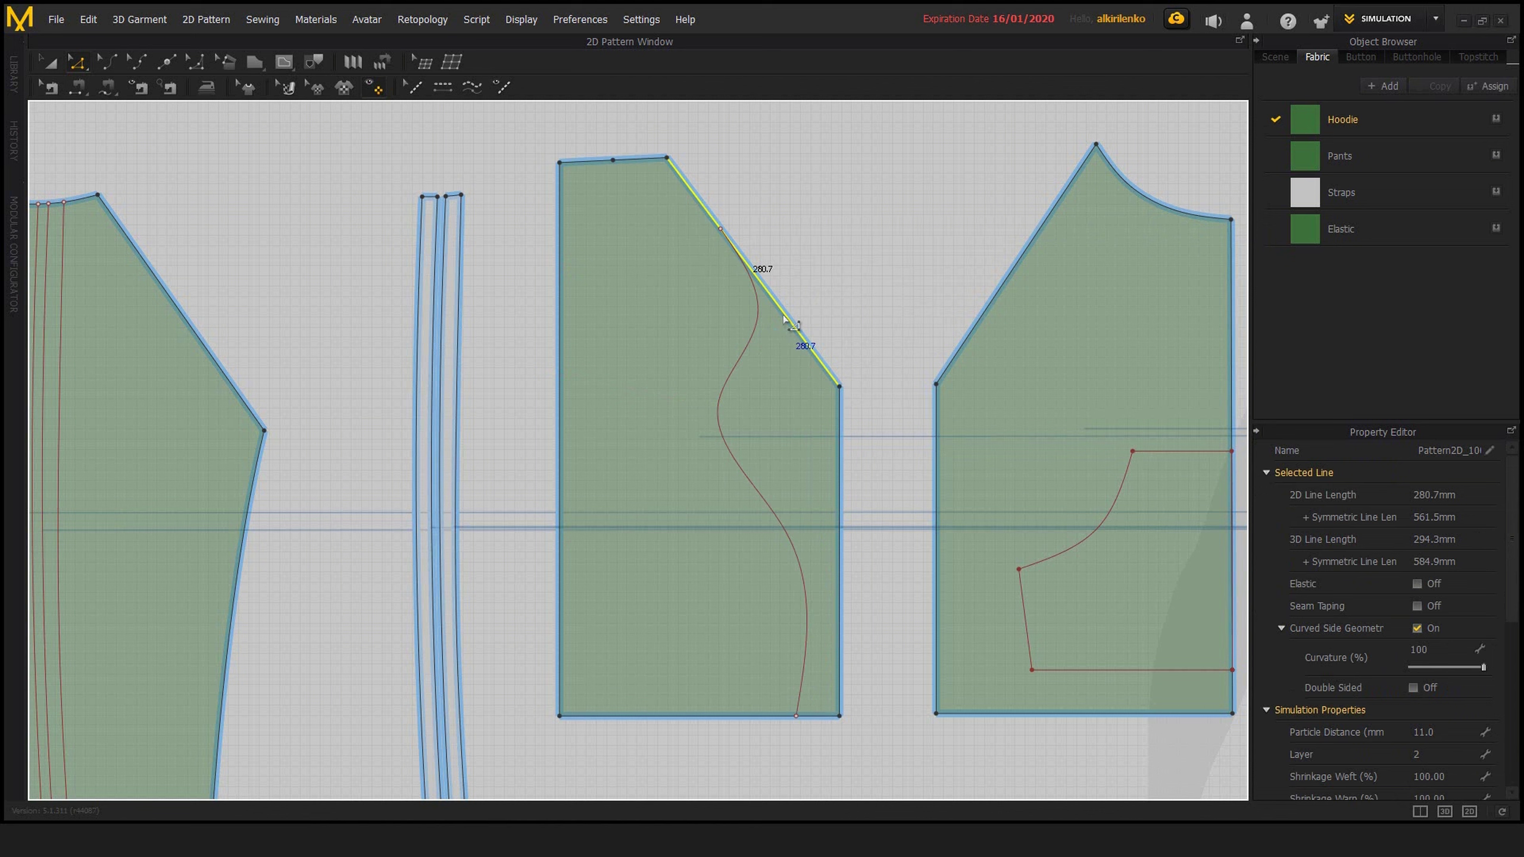
left_click(560, 420, "shift")
right_click(560, 415)
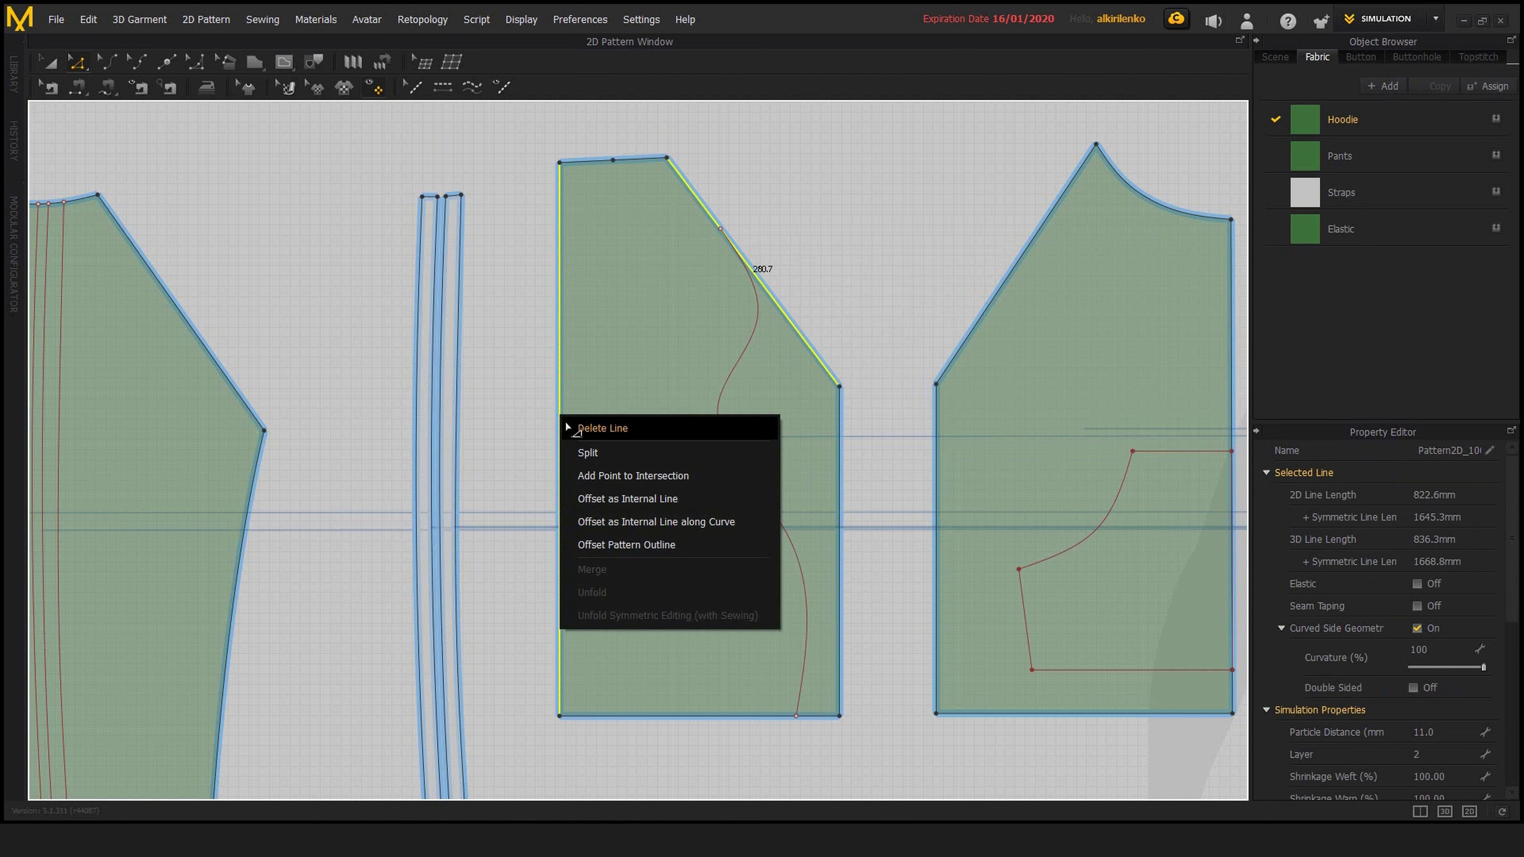
left_click(677, 521)
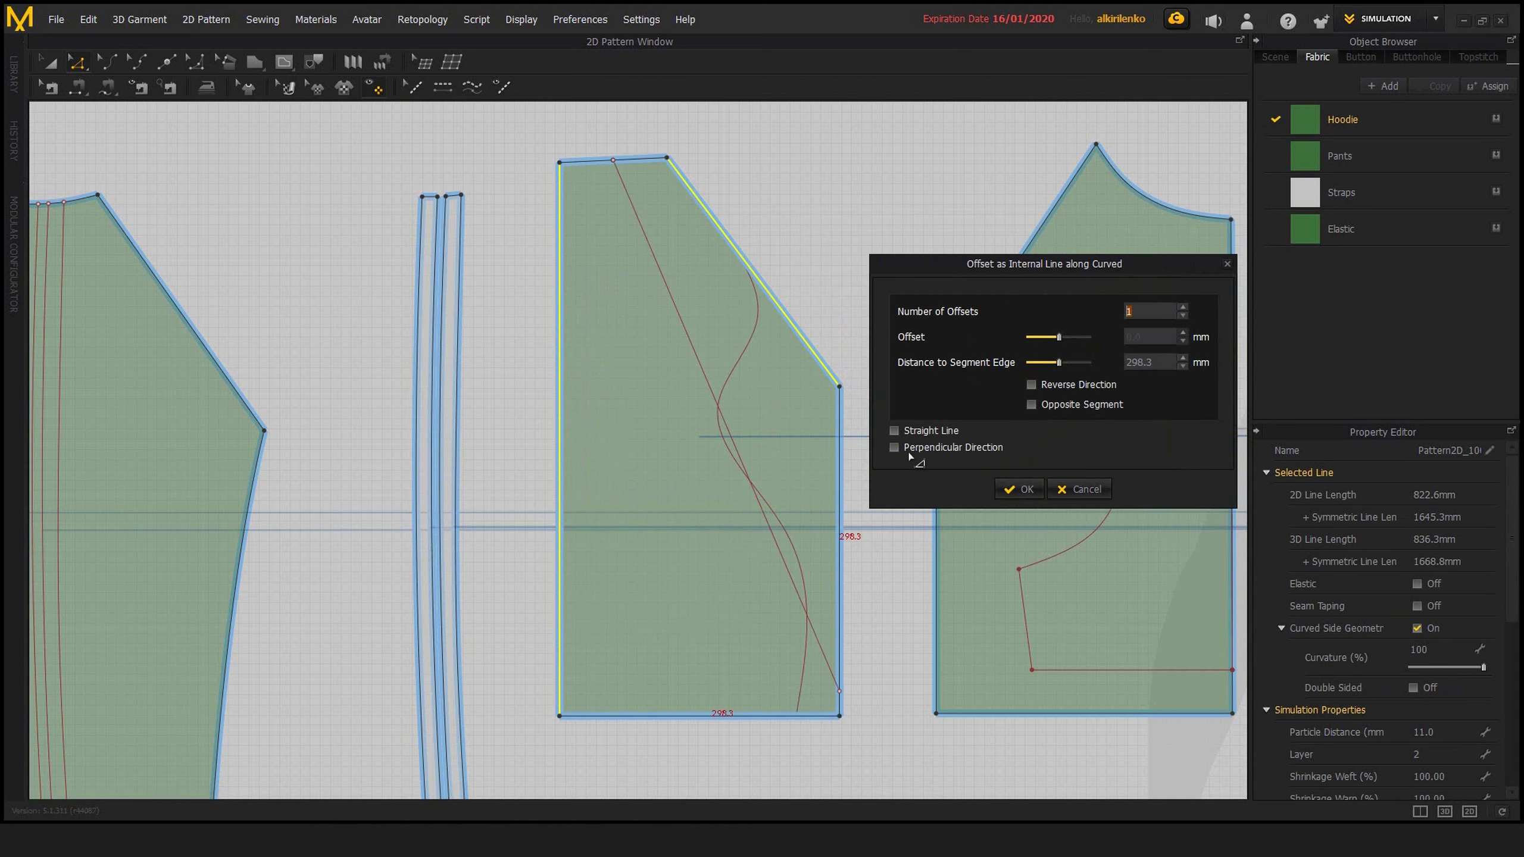
left_click(894, 448)
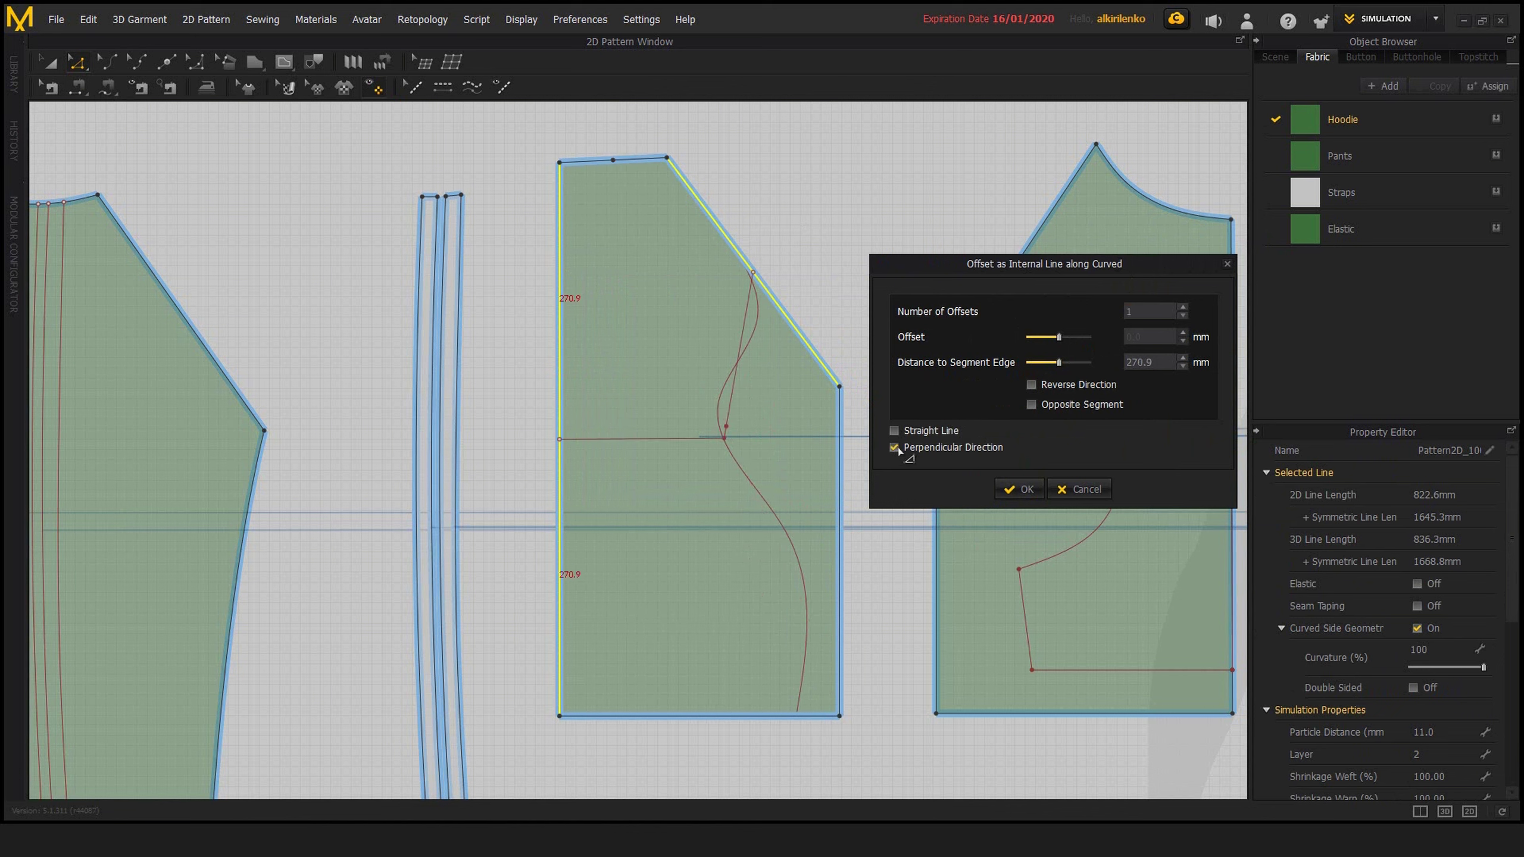
left_click(1080, 489)
Delete the wavy internal line from the slanted-shoulder panel
left_click(774, 512)
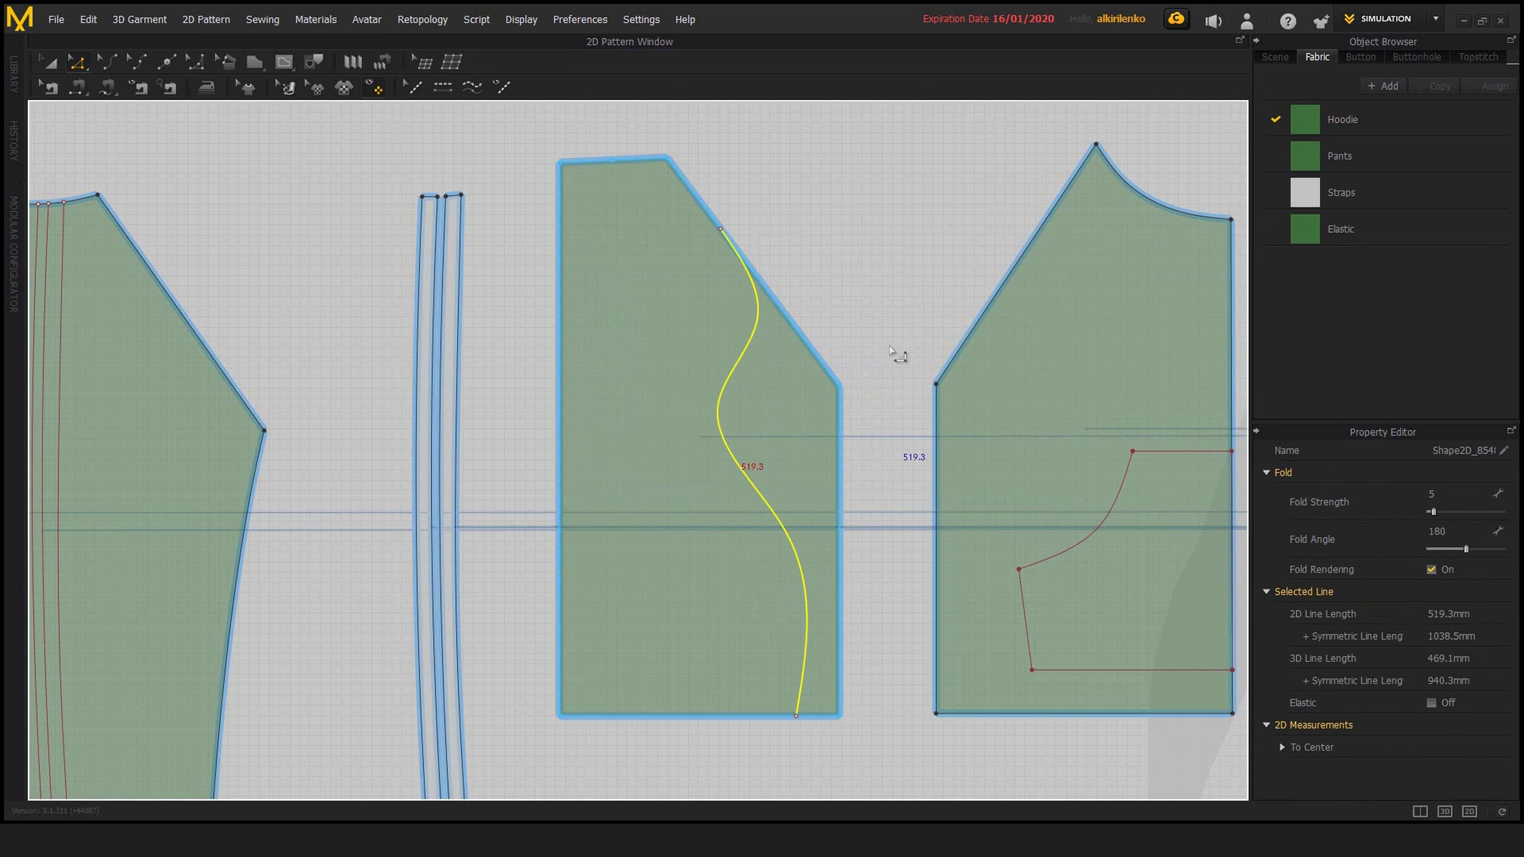
key("Delete")
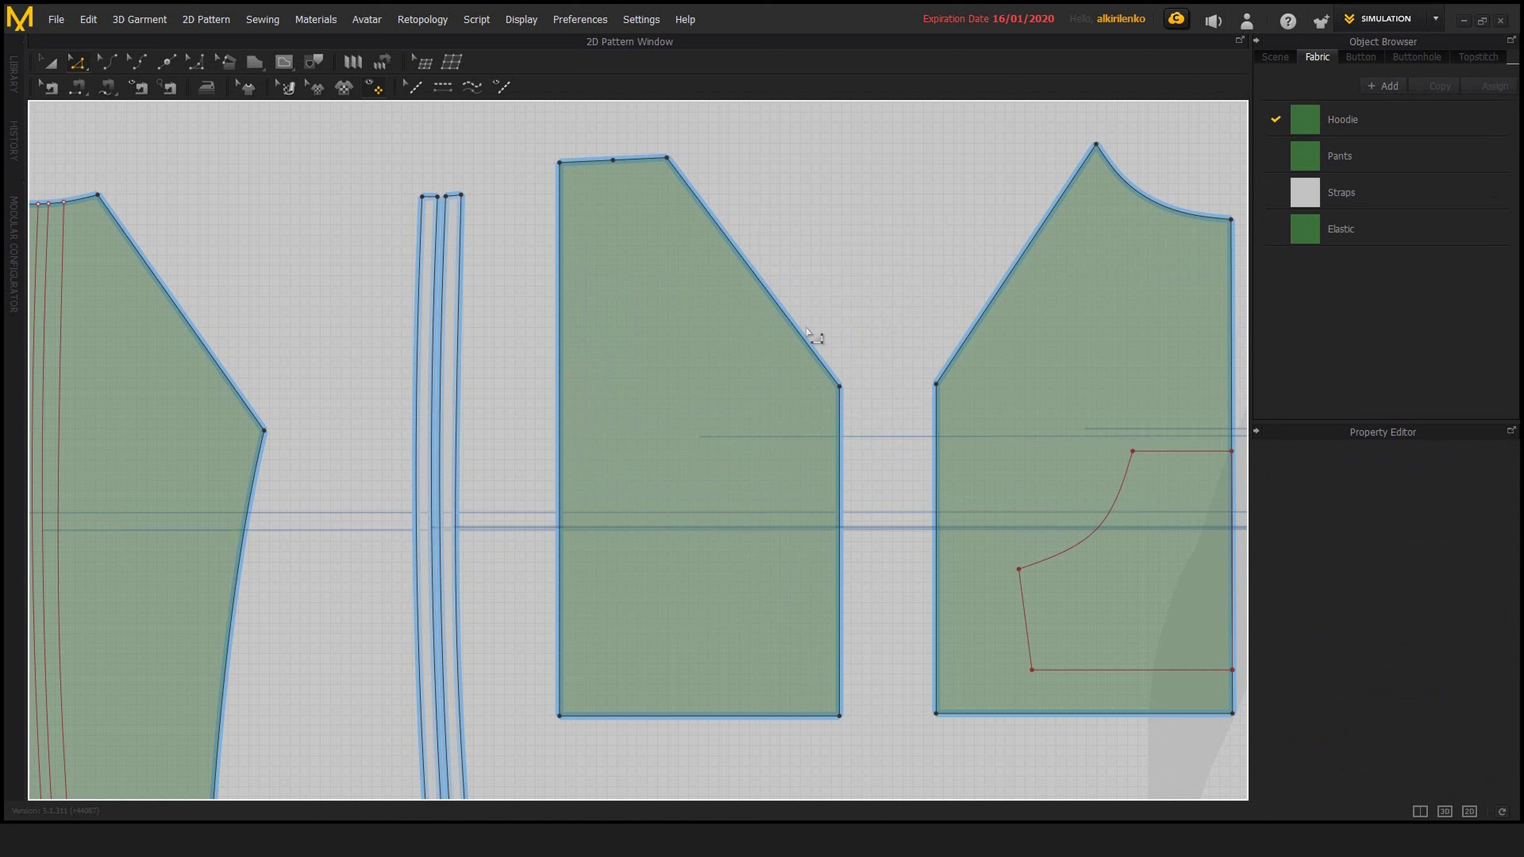
Start Offset as Internal Line along Curve for the slanted and long vertical edges with Perpendicular Direction turned on
left_click(805, 335)
left_click(559, 436, "shift")
right_click(561, 433)
left_click(657, 516)
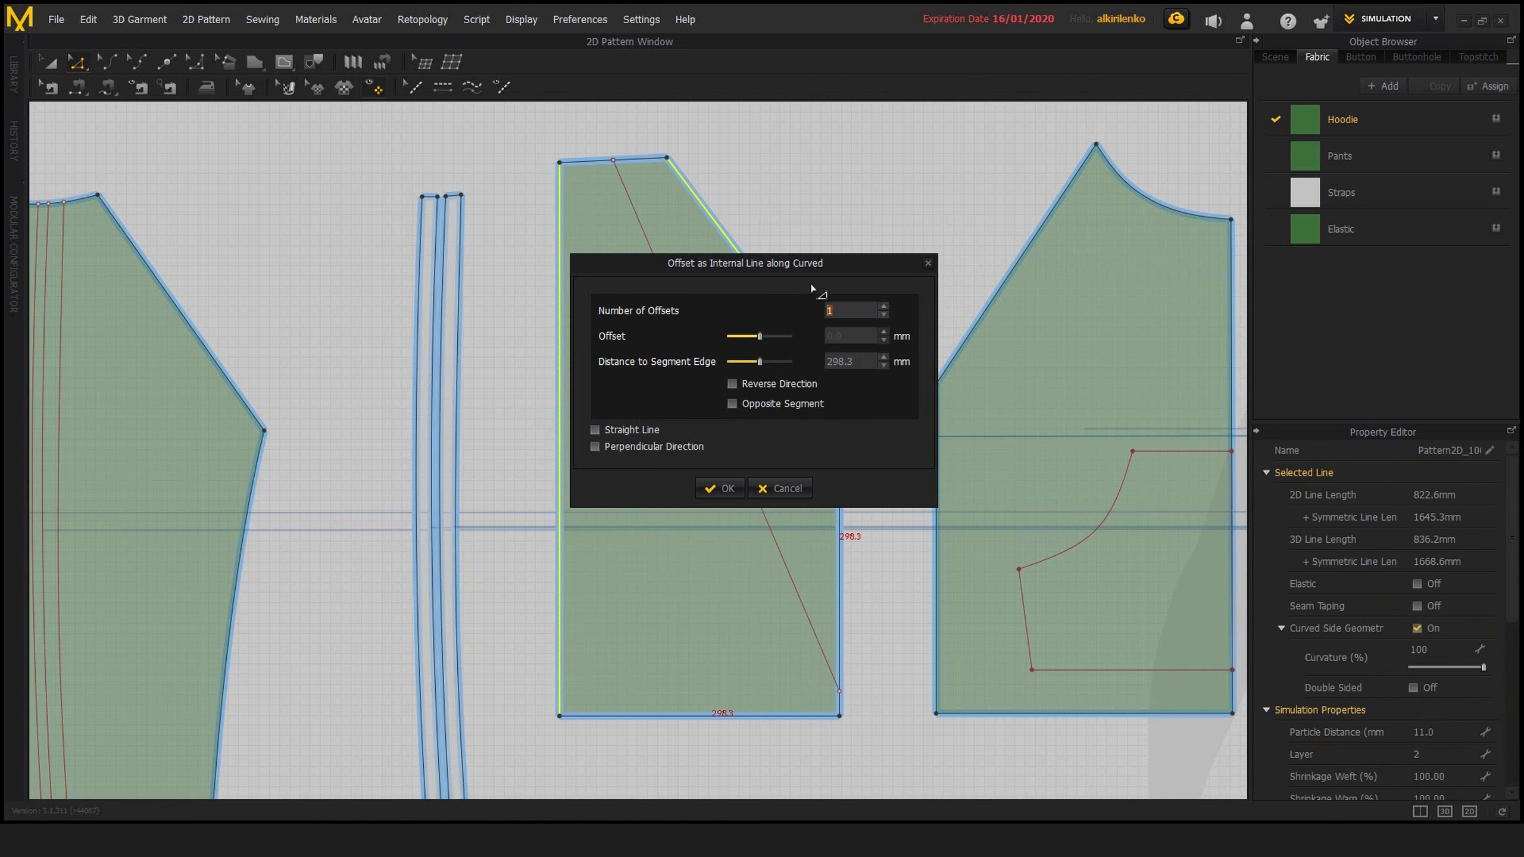
left_click_drag(711, 264, 1076, 288)
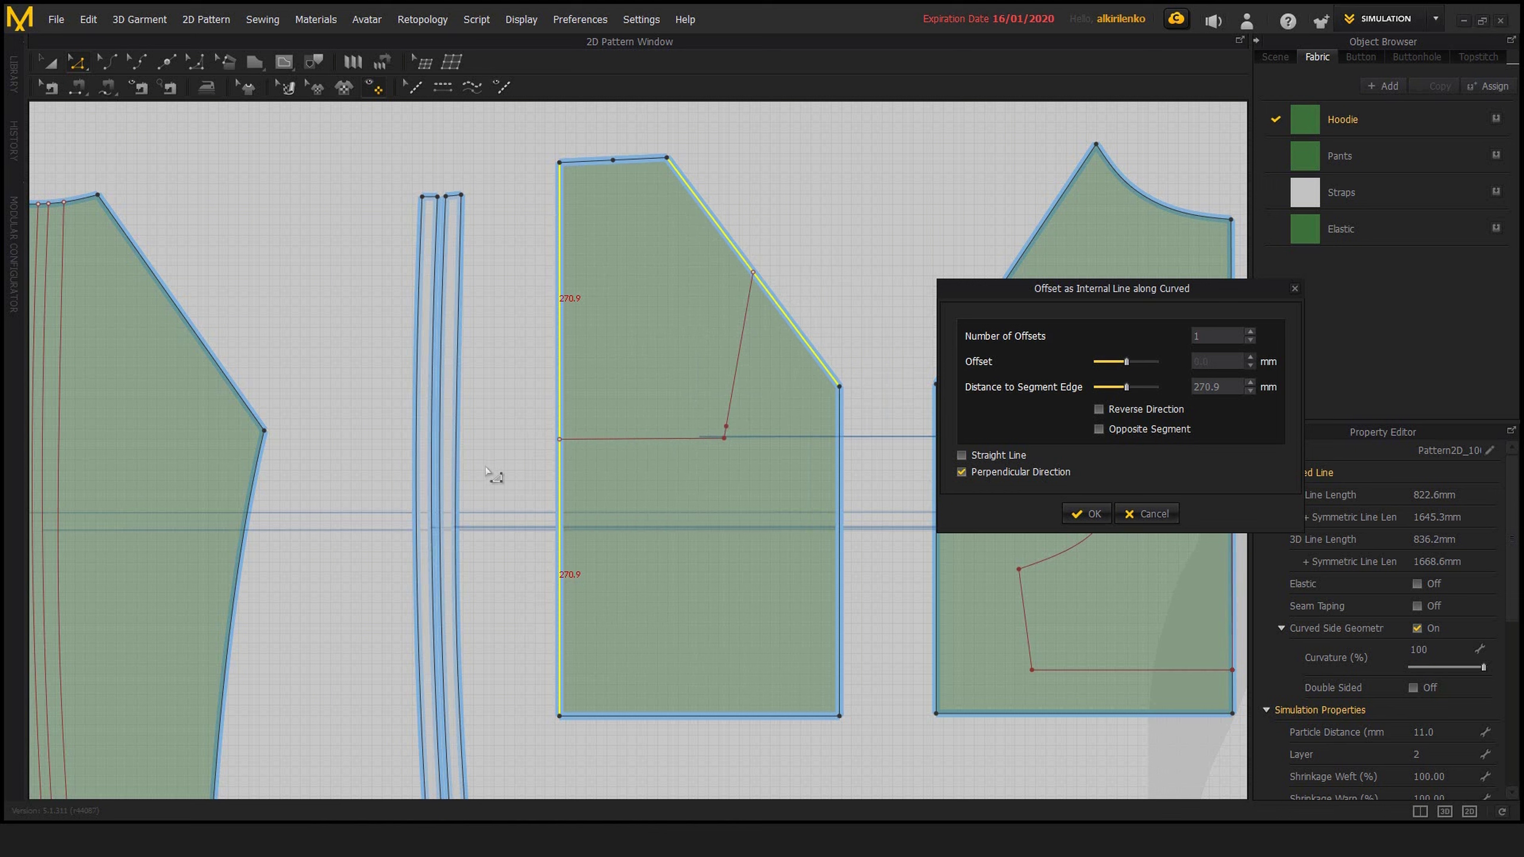
left_click_drag(1090, 298, 1047, 273)
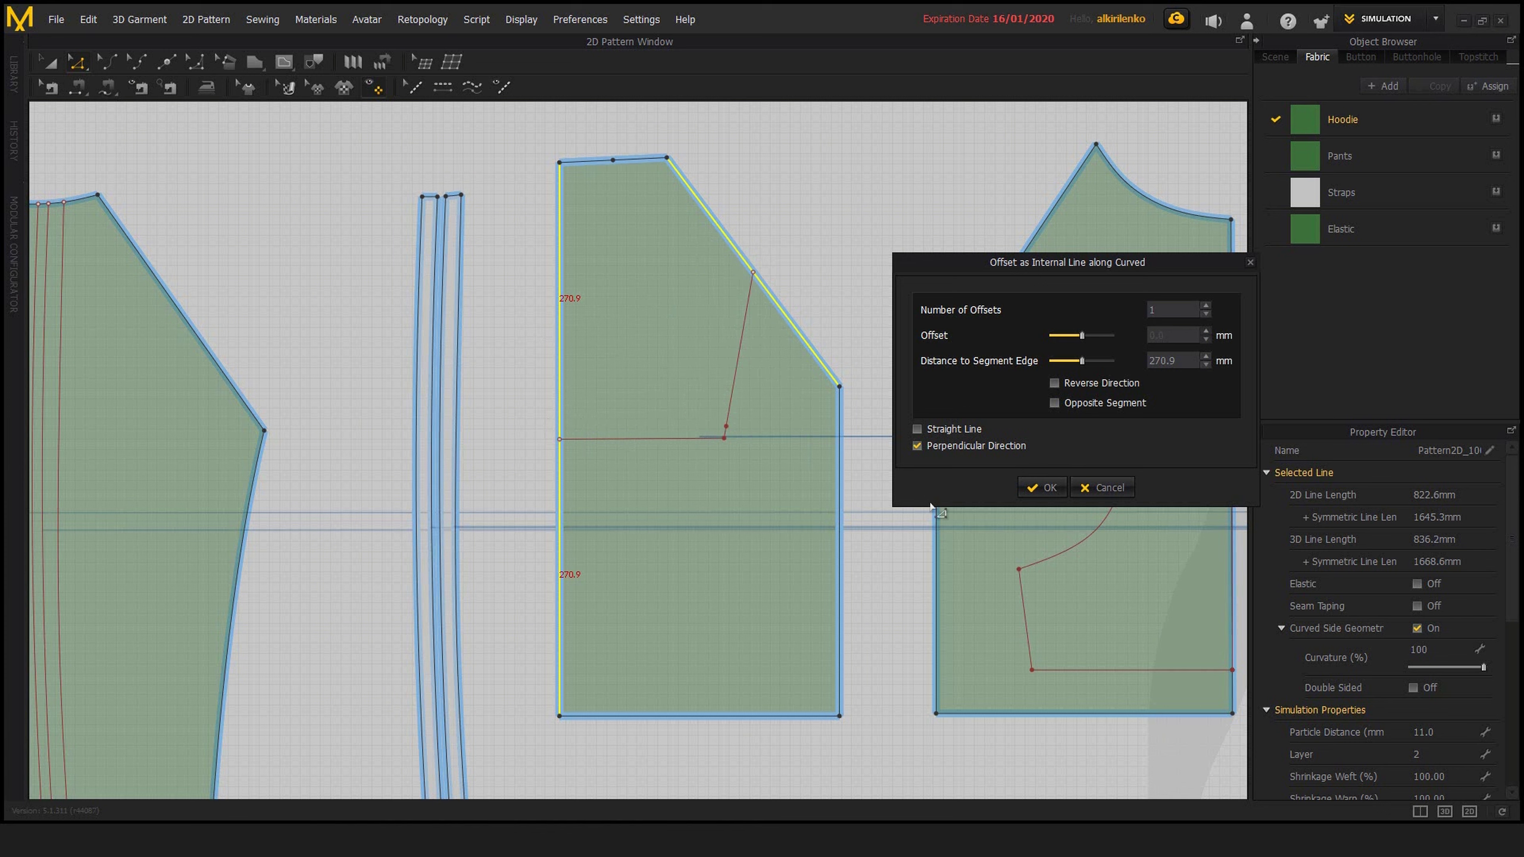
Try 7 straight perpendicular offset lines between the two edges, adjust their spacing, cancel the offset and clear the selection
left_click(917, 430)
left_click(1207, 307)
left_click(1207, 307)
left_click(1207, 307)
left_click(1206, 307)
left_click(1206, 306)
left_click(1206, 306)
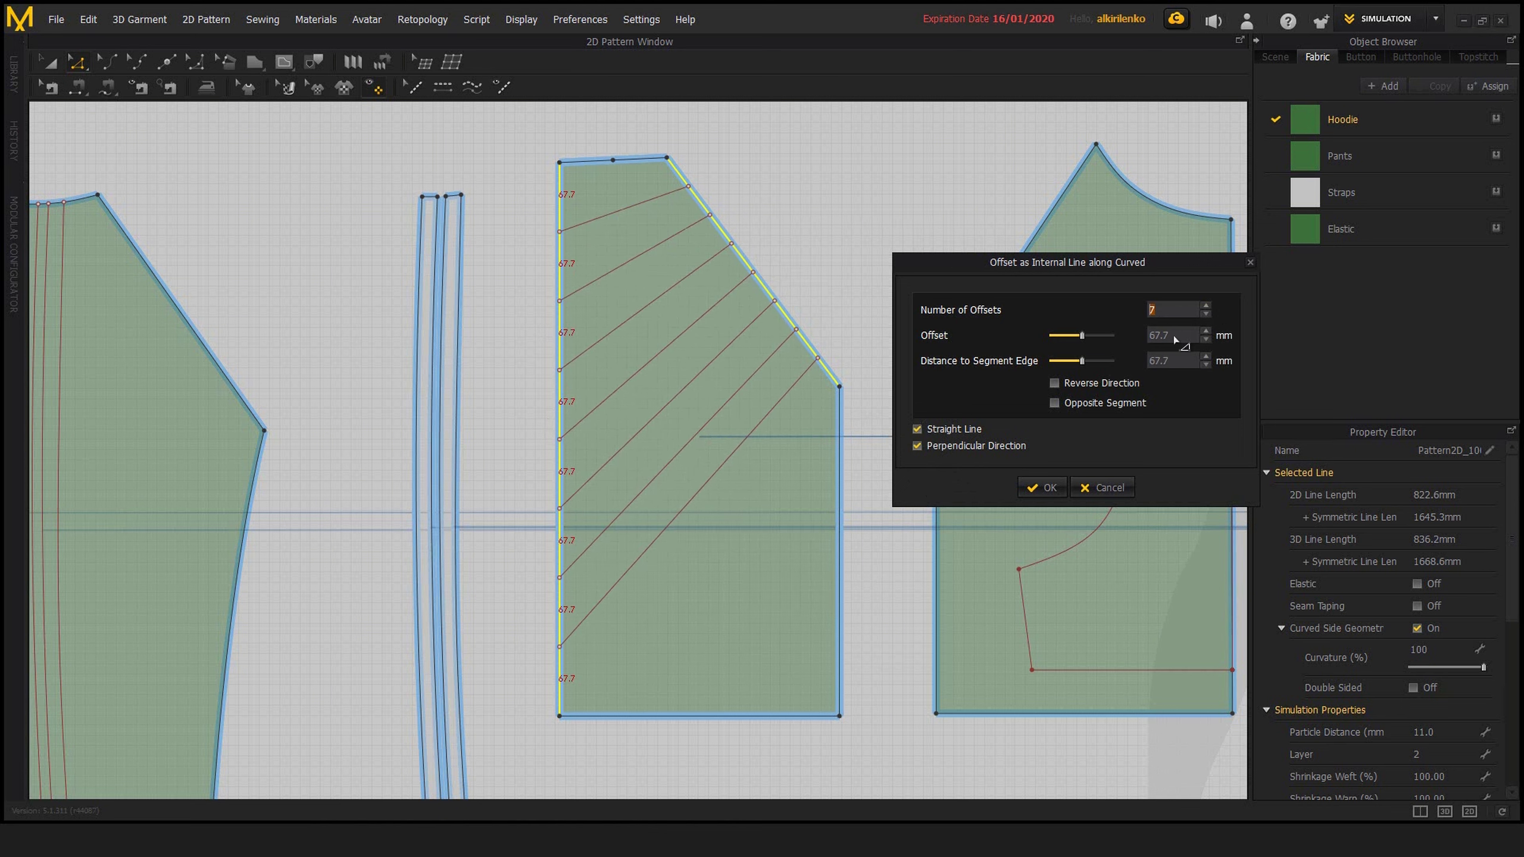
left_click_drag(1082, 337, 1074, 375)
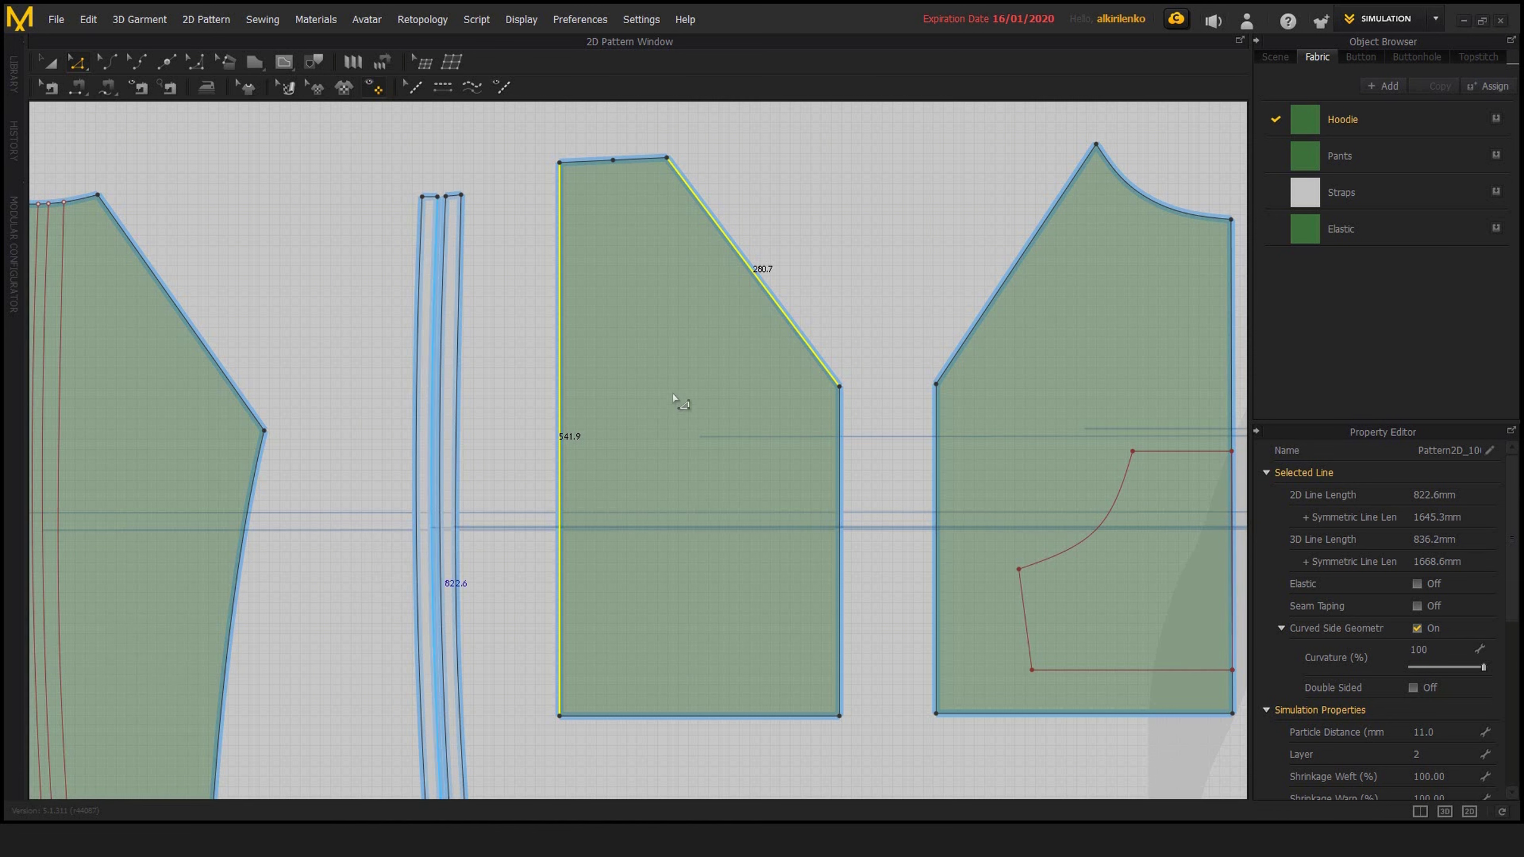
left_click(837, 296)
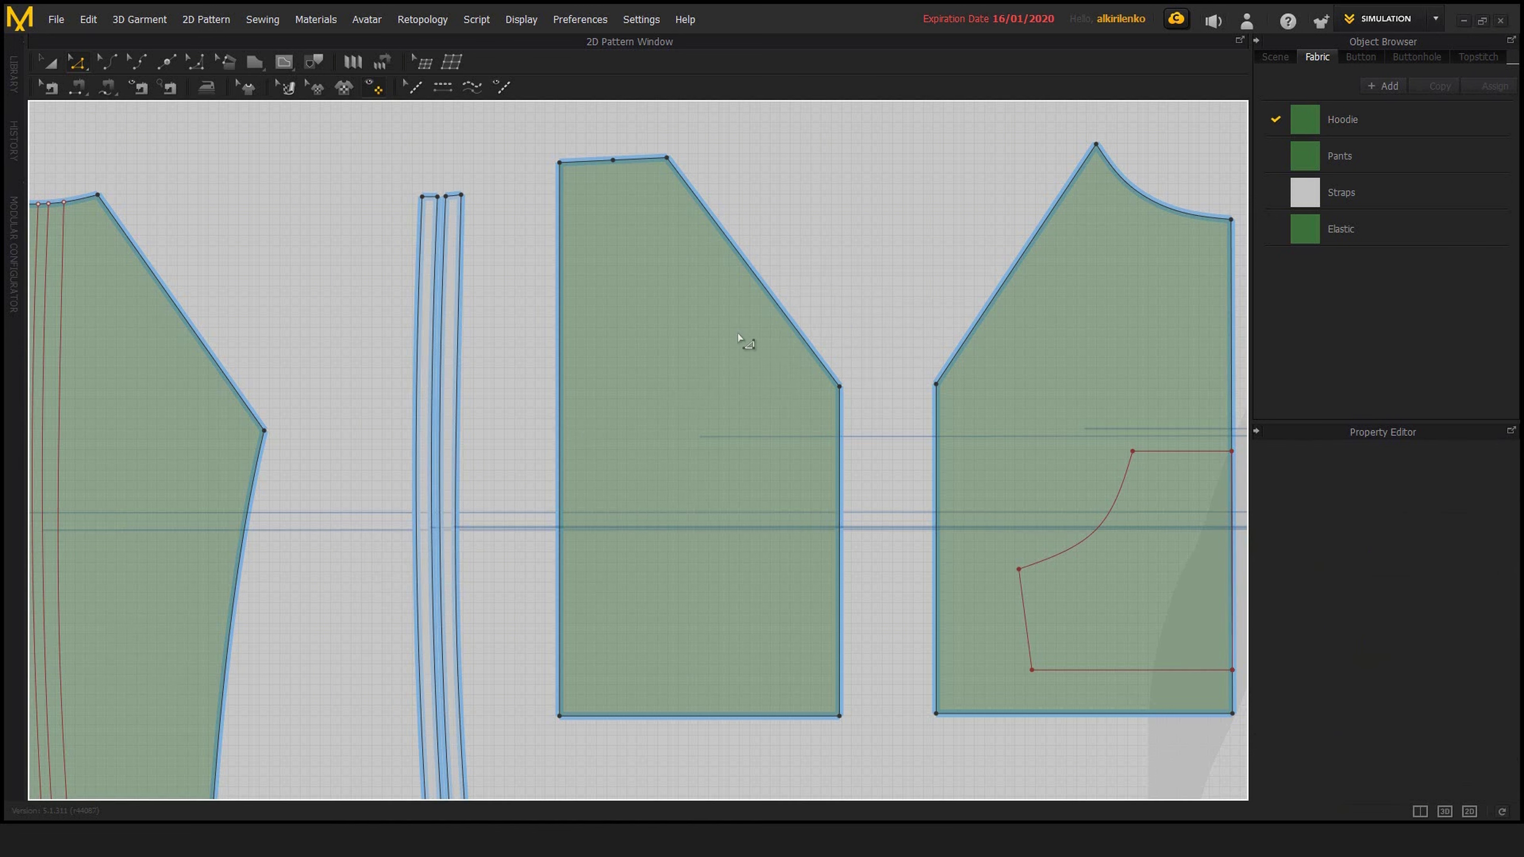
Draw a wavy internal line about 580 mm long through three curve points from the slanted edge's upper end to the panel's bottom-left corner
middle_click_drag(725, 353, 704, 336)
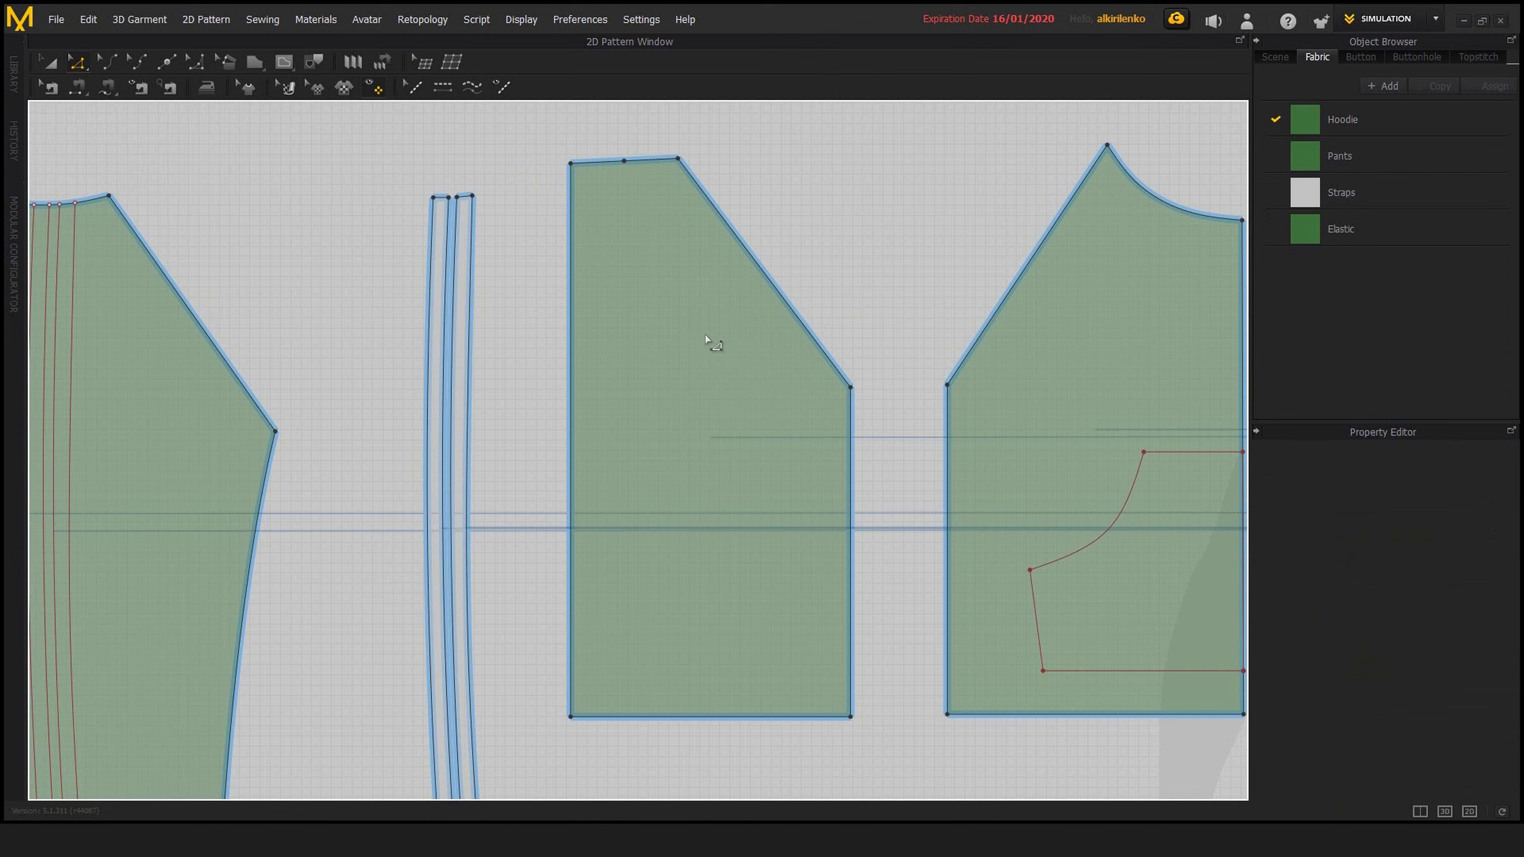
left_click(279, 70)
left_click(692, 177)
left_click(656, 256, "ctrl")
left_click(706, 379, "ctrl")
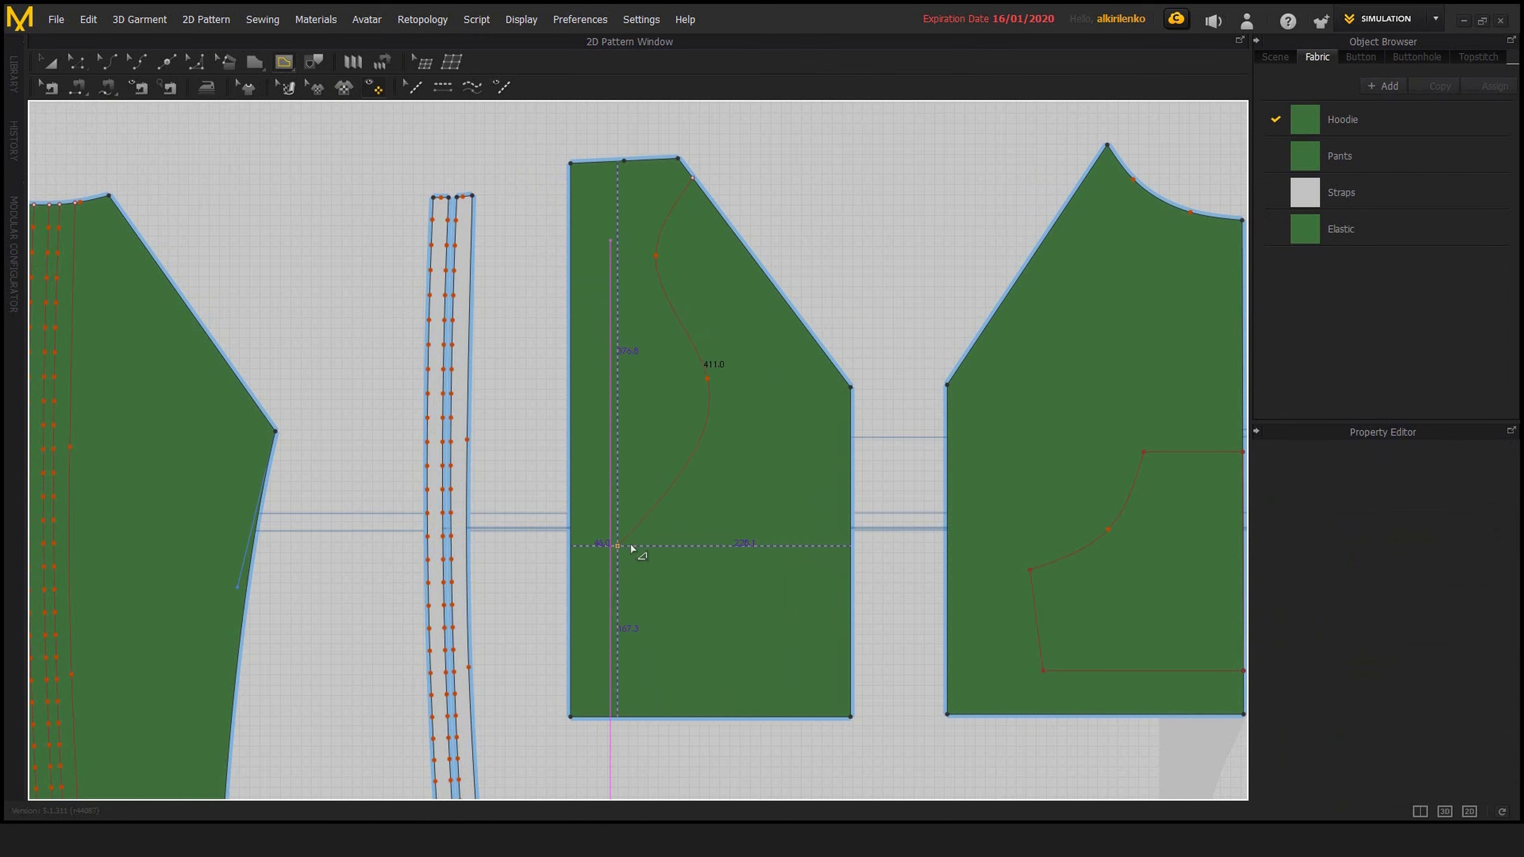
left_click(632, 539, "ctrl")
left_click(570, 715)
Draw a second wavy internal line about 509 mm long from the slanted edge's lower part to the panel's bottom edge
middle_click_drag(814, 341, 781, 314)
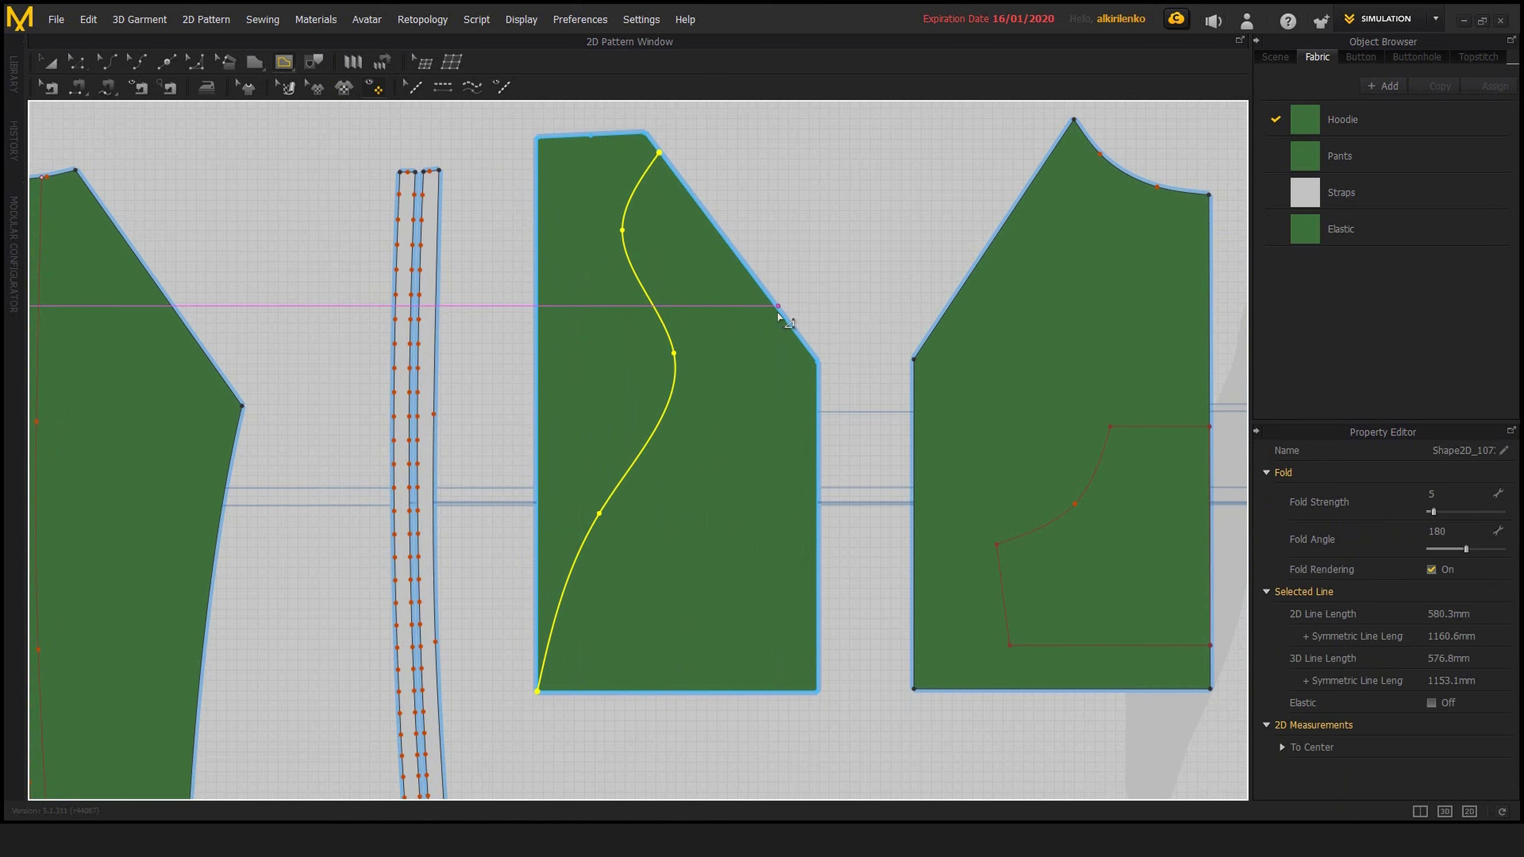
left_click(780, 313)
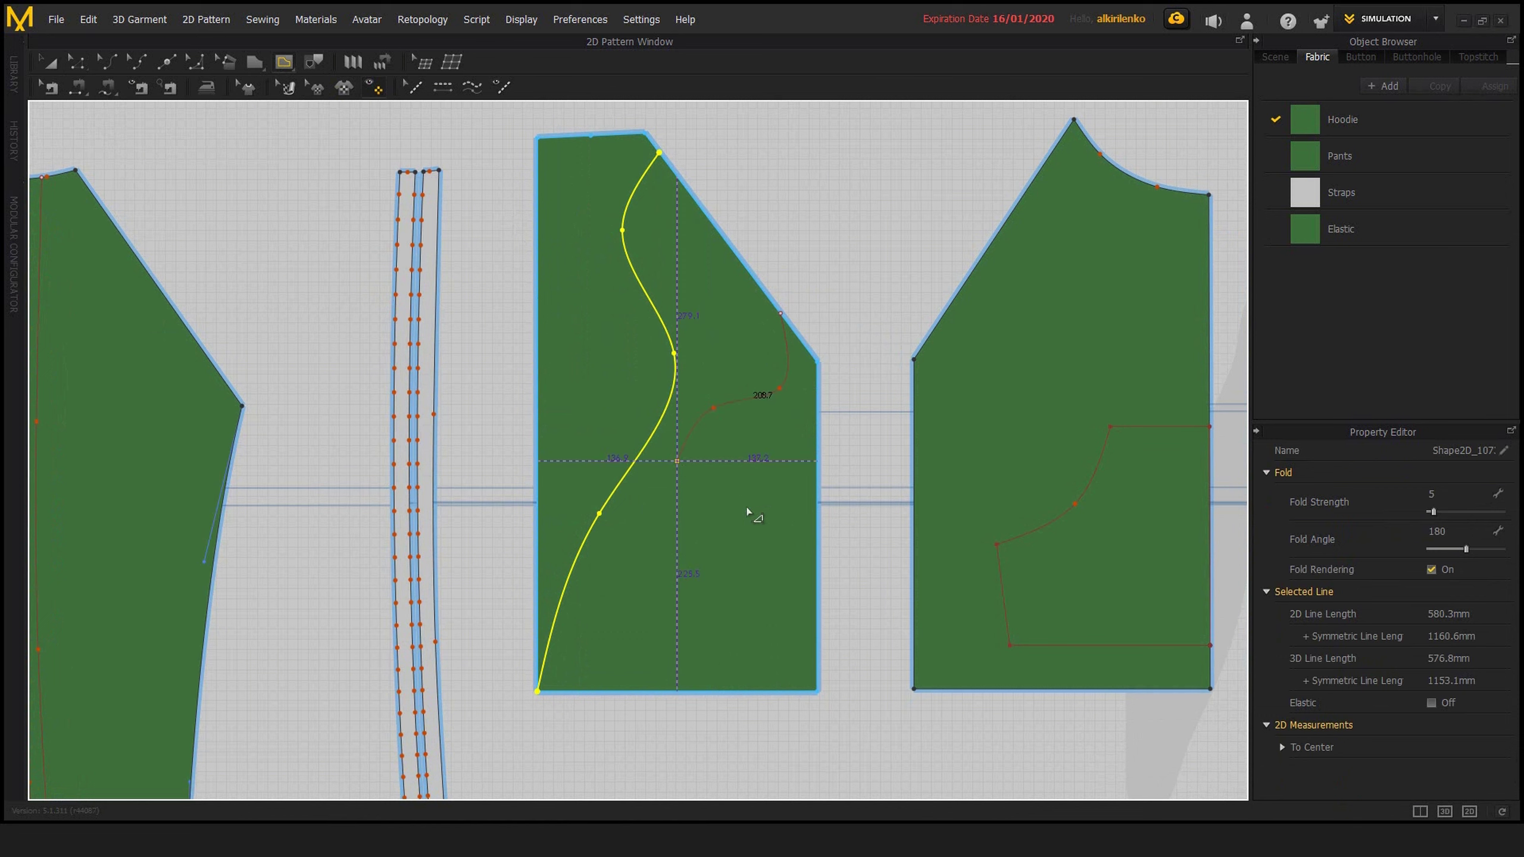
left_click(766, 507)
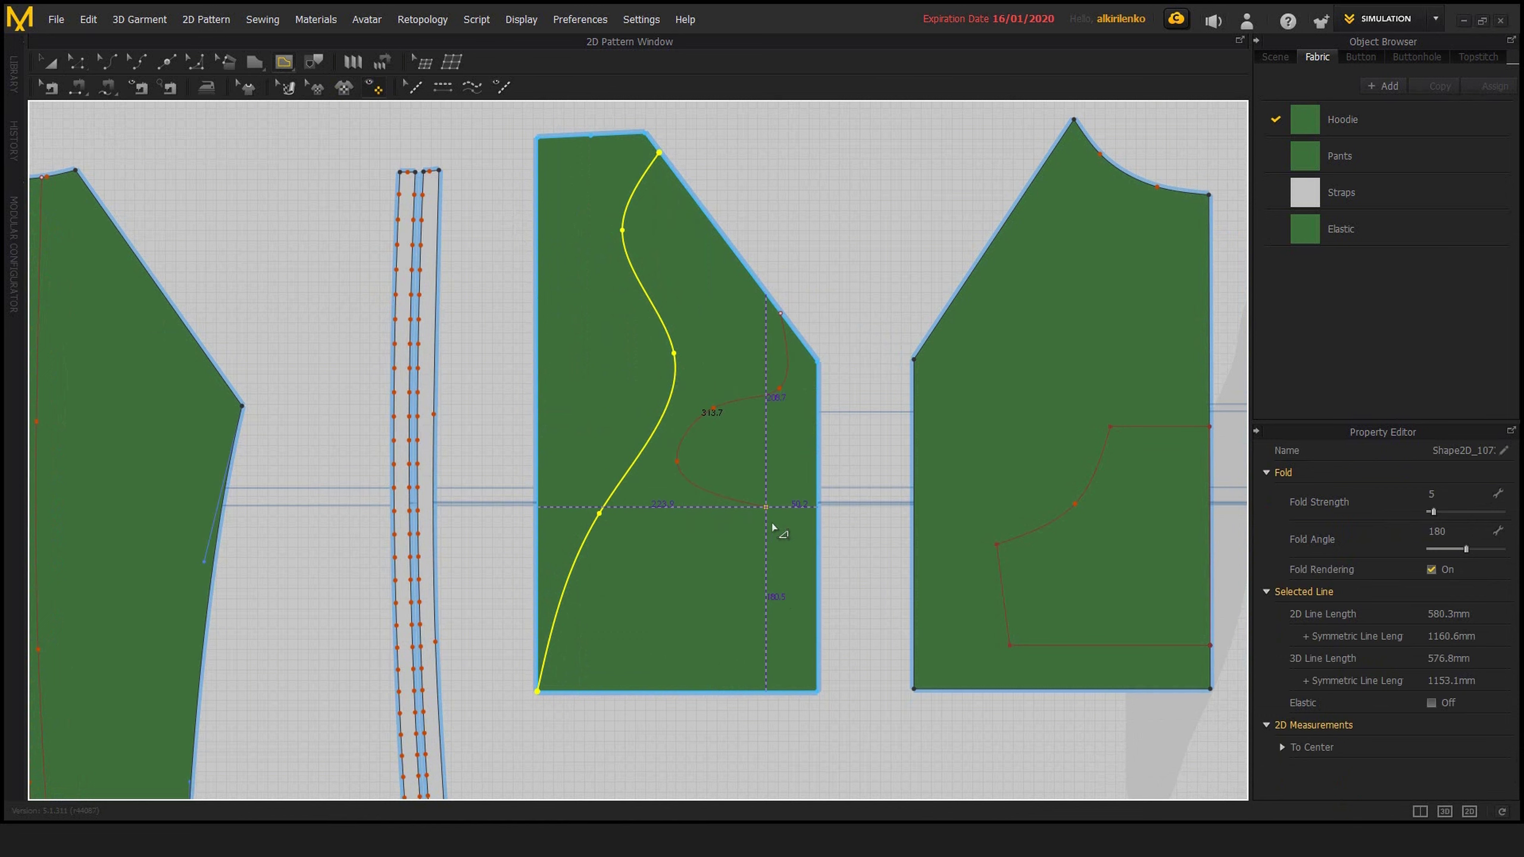
double_click(751, 692)
Select both wavy internal lines and start Offset as Internal Line along Curve
key("z")
middle_click_drag(702, 385, 674, 404)
middle_click_drag(730, 641, 848, 664)
scroll(847, 664, "down", 2)
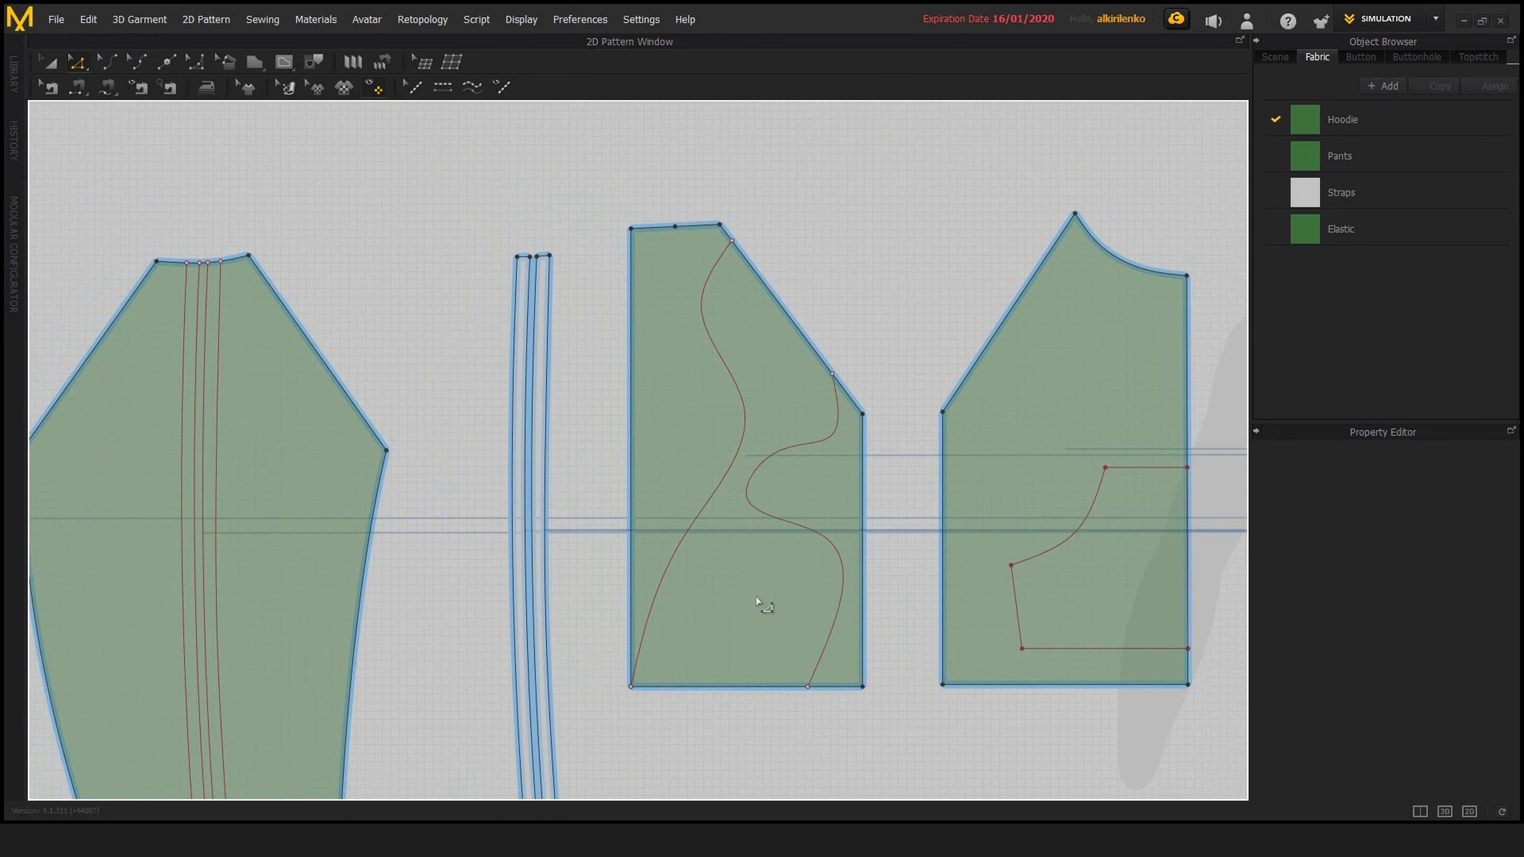
middle_click_drag(757, 600, 759, 634)
left_click(782, 485)
right_click(781, 485)
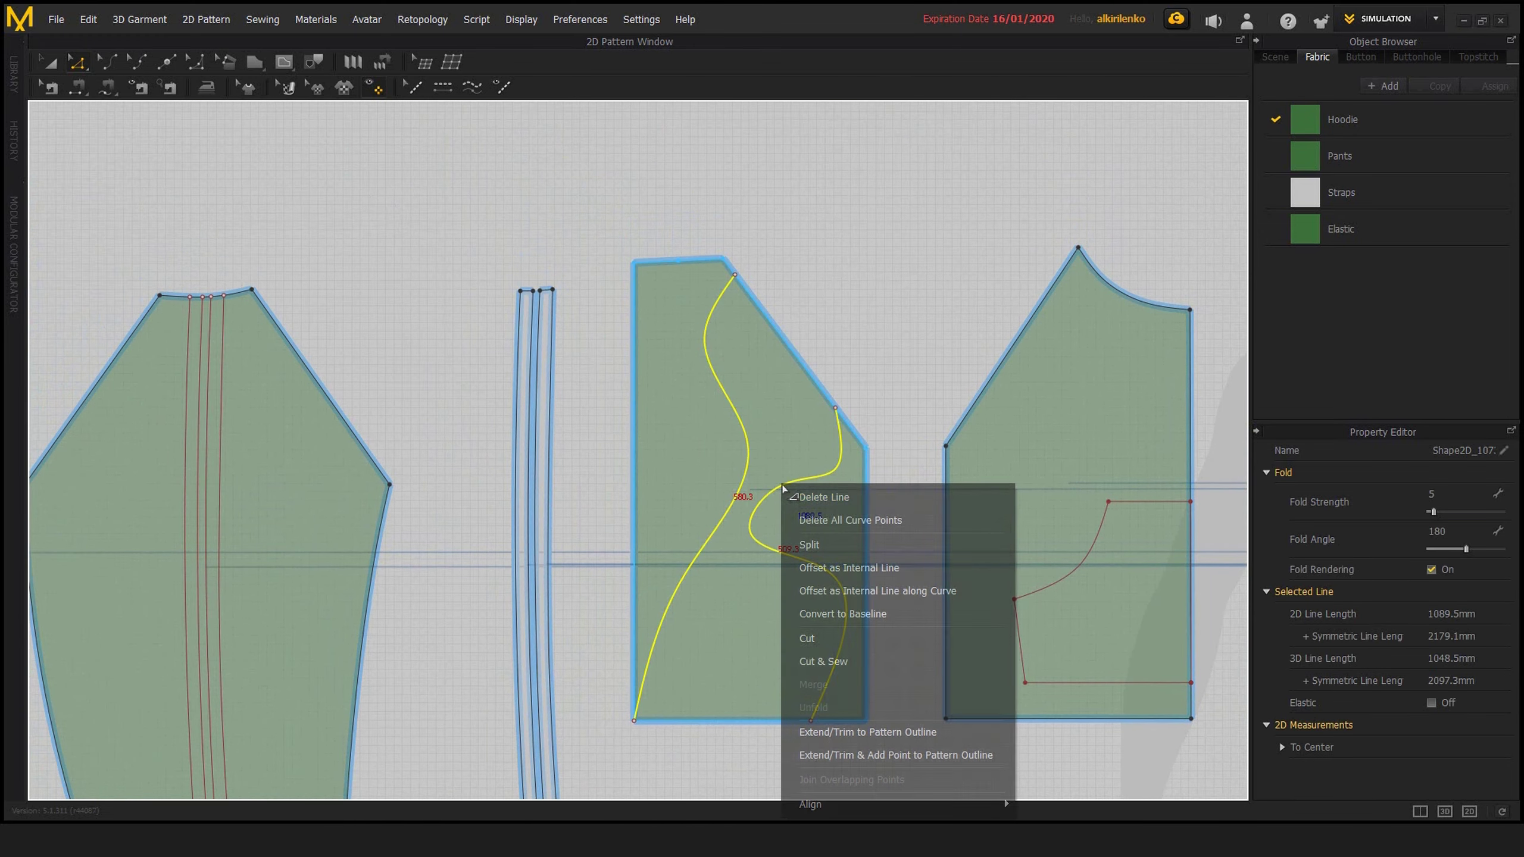
left_click(882, 590)
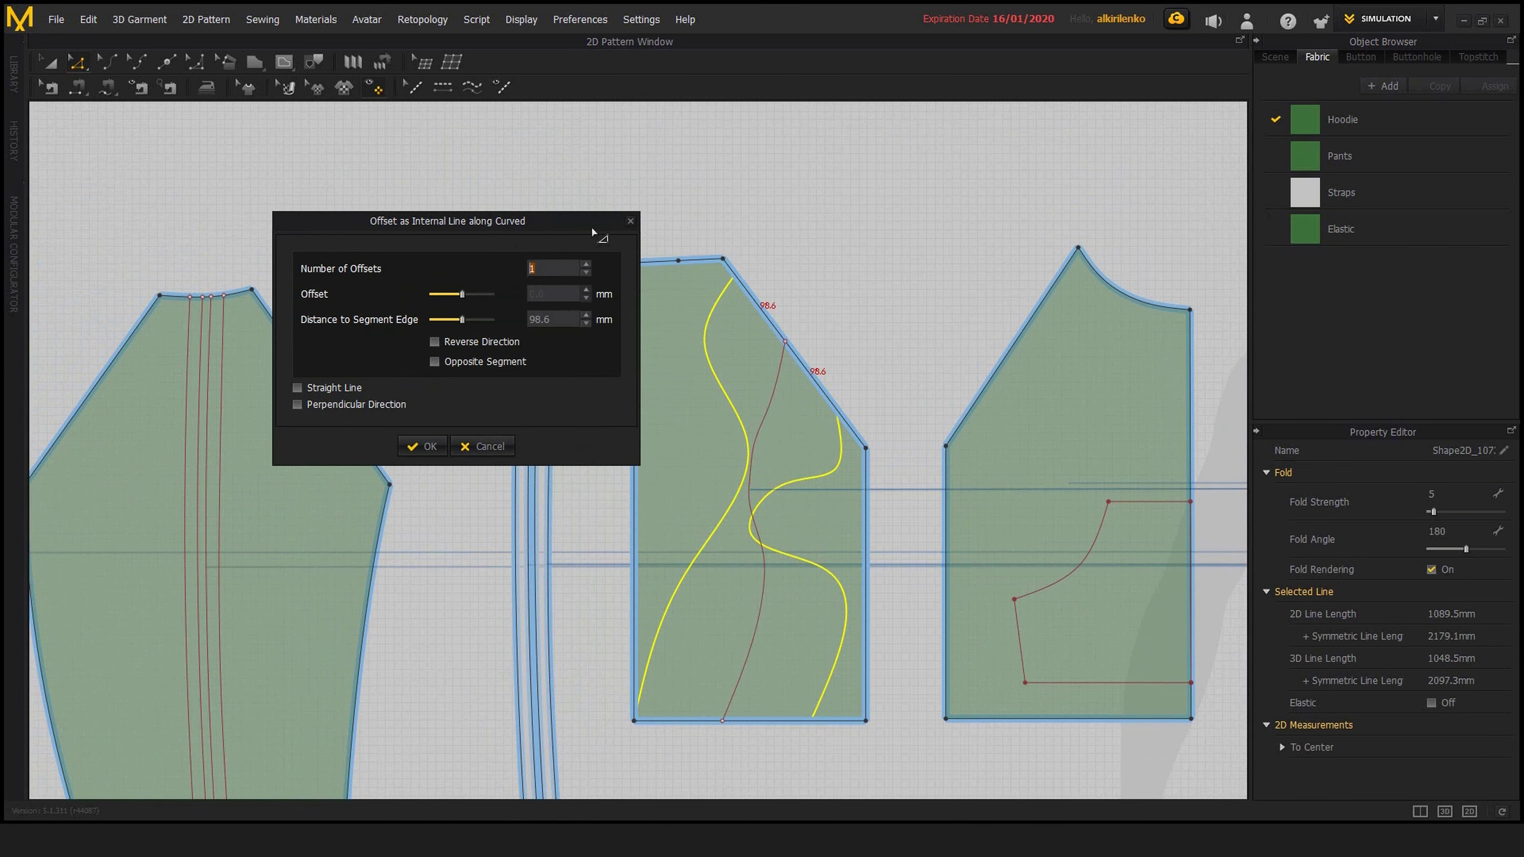
Turn on Perpendicular Direction and set 10 connecting lines between the two curves with a 10.0 mm offset
left_click(297, 405)
left_click(586, 266)
left_click(586, 266)
left_click(585, 266)
left_click(585, 266)
left_click(586, 266)
left_click(585, 266)
left_click(586, 266)
left_click(586, 266)
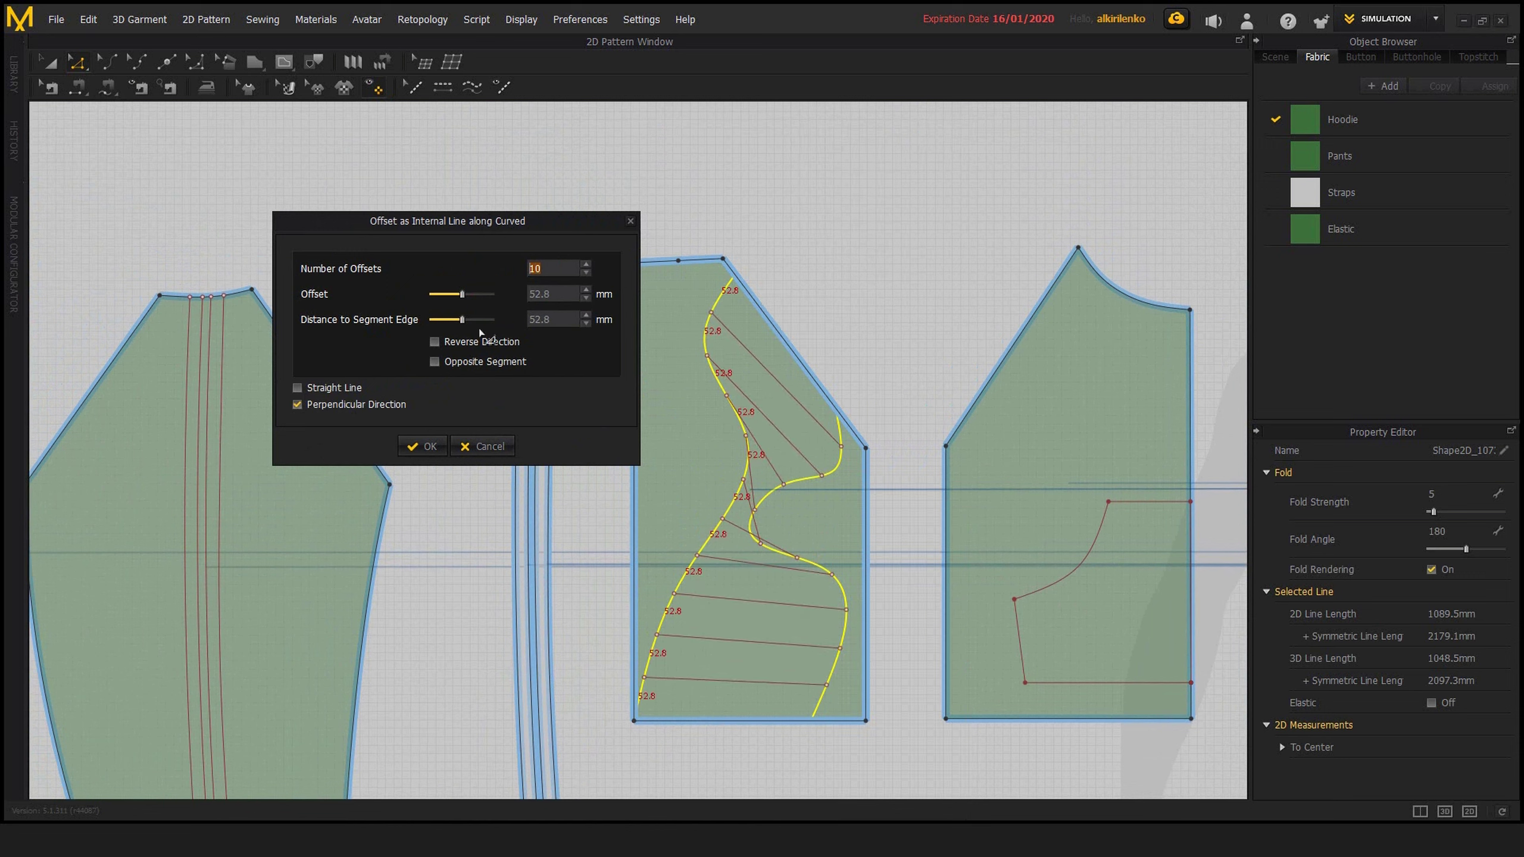
mouse_move(462, 295)
left_mouse_down()
mouse_move(444, 294)
mouse_move(468, 310)
mouse_move(445, 323)
mouse_move(477, 336)
mouse_move(450, 336)
mouse_move(489, 322)
mouse_move(453, 319)
mouse_move(491, 320)
mouse_move(460, 320)
left_mouse_up()
scroll(541, 274, "up", 7)
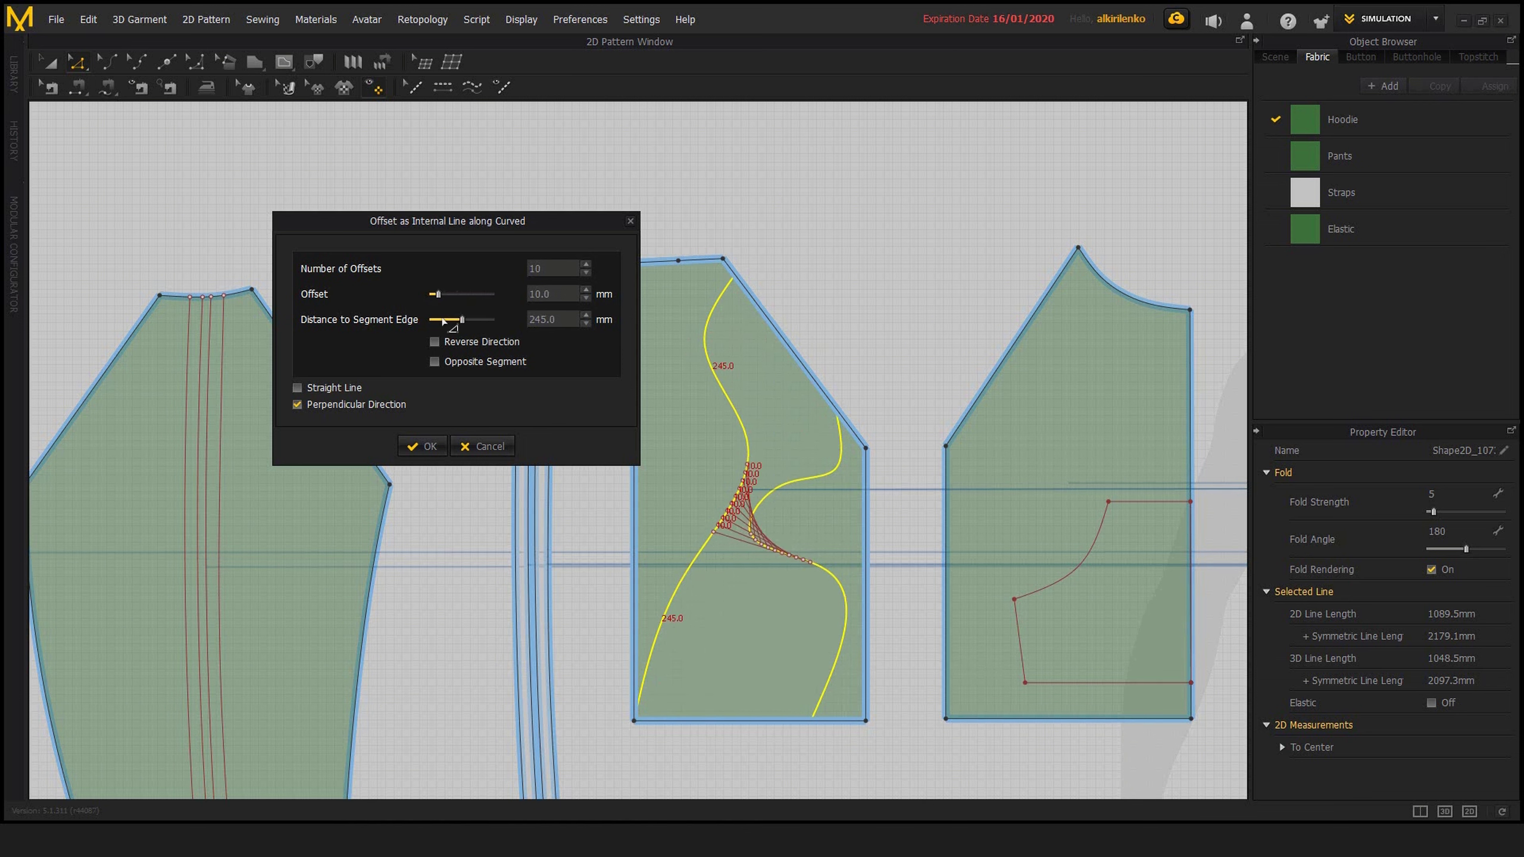
Set the number of offsets to 50 with a 9.7 mm offset and a 53.2 mm distance to segment edge, and close the dialog
type("50")
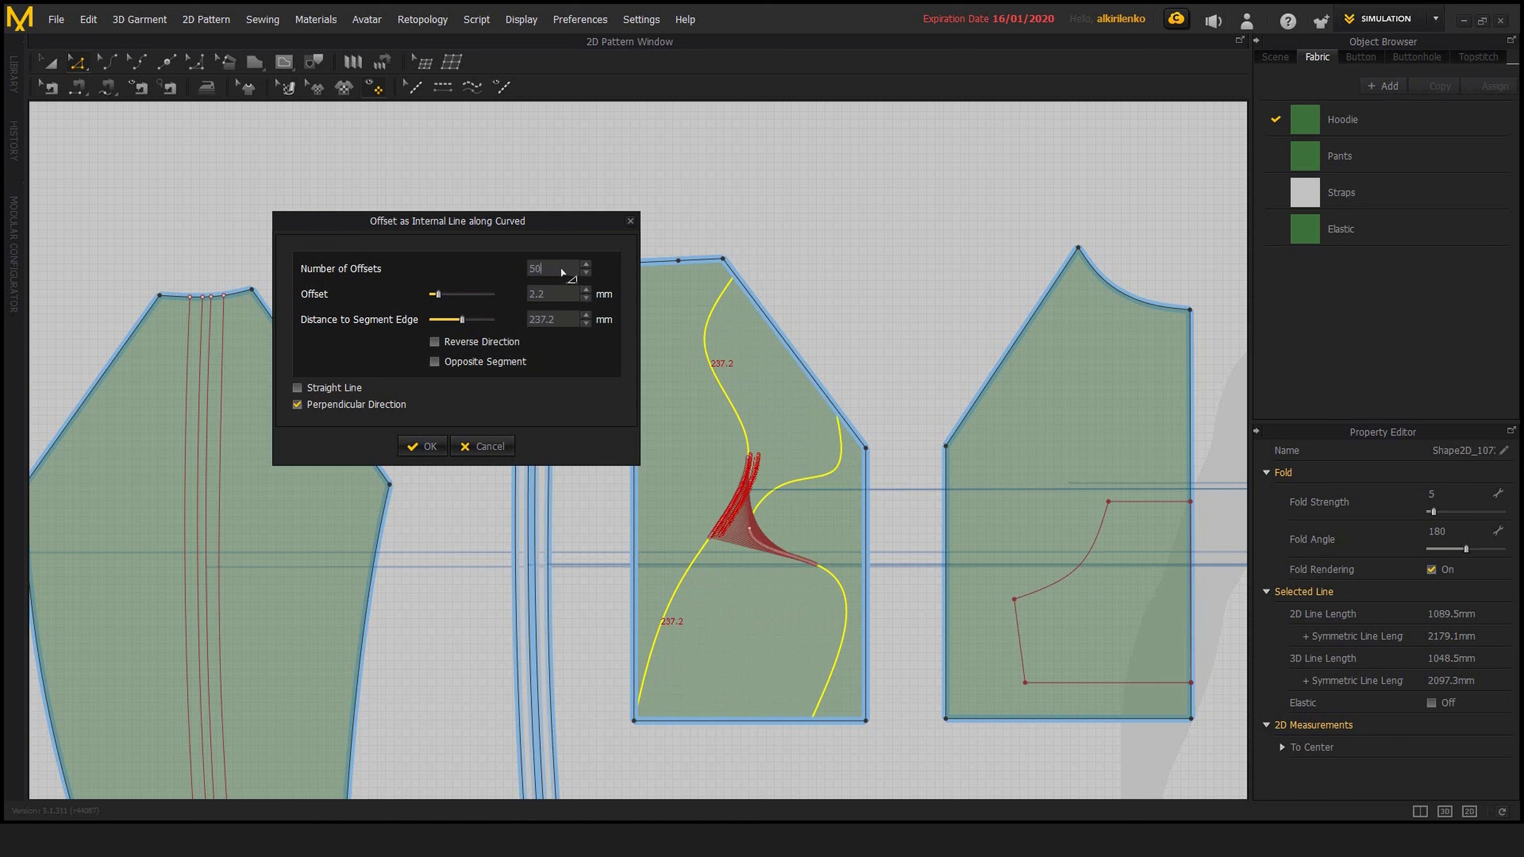
left_click_drag(440, 298, 456, 312)
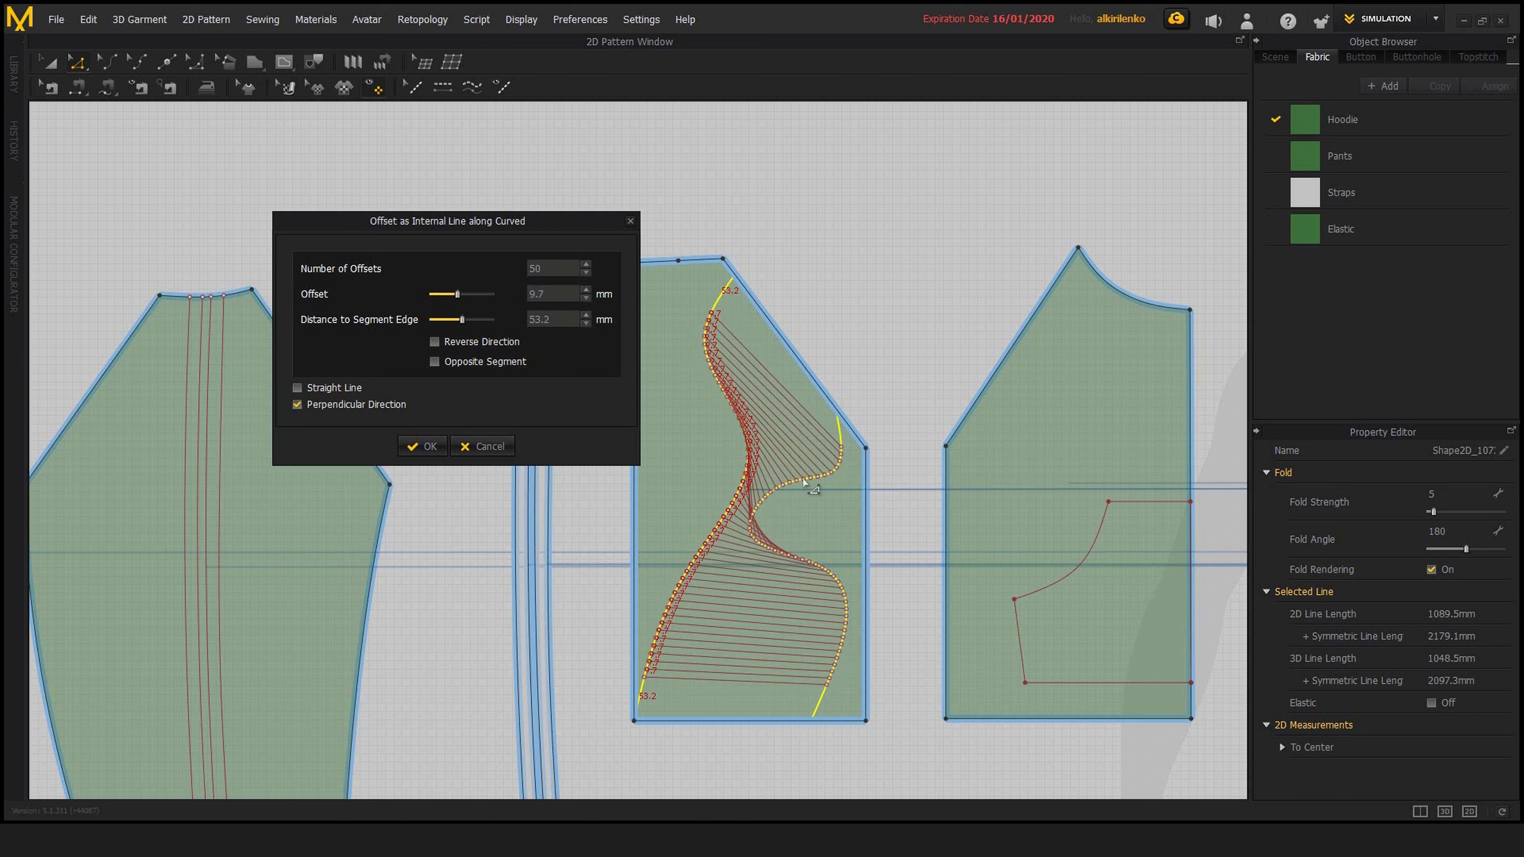
left_click(422, 445)
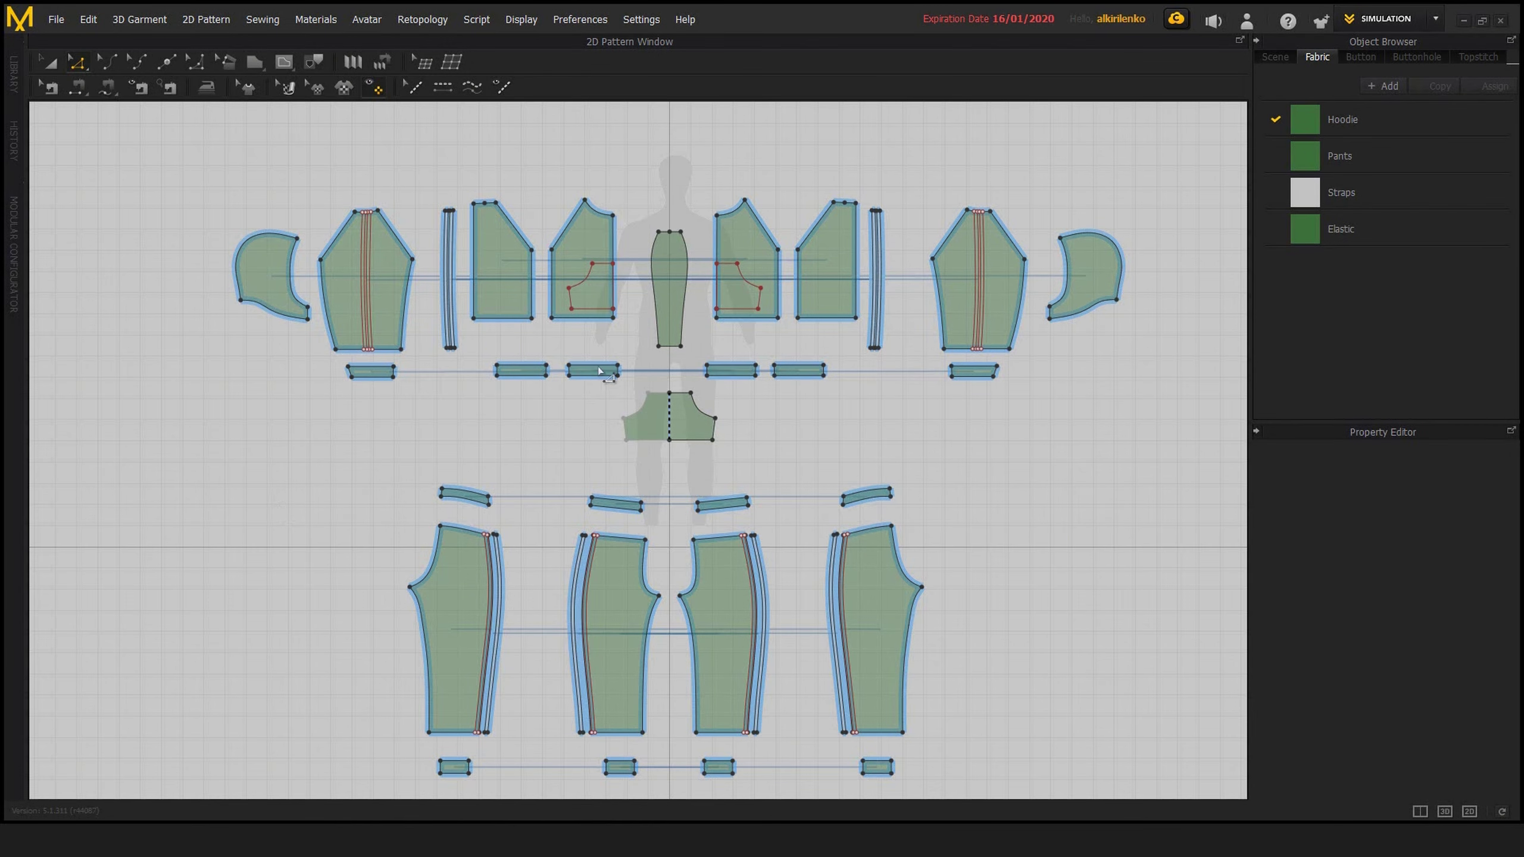
Start an X-Axis perpendicular internal line from the slanted edge of the pocketless hoodie panel beside the narrow strips
scroll(582, 357, "up", 10)
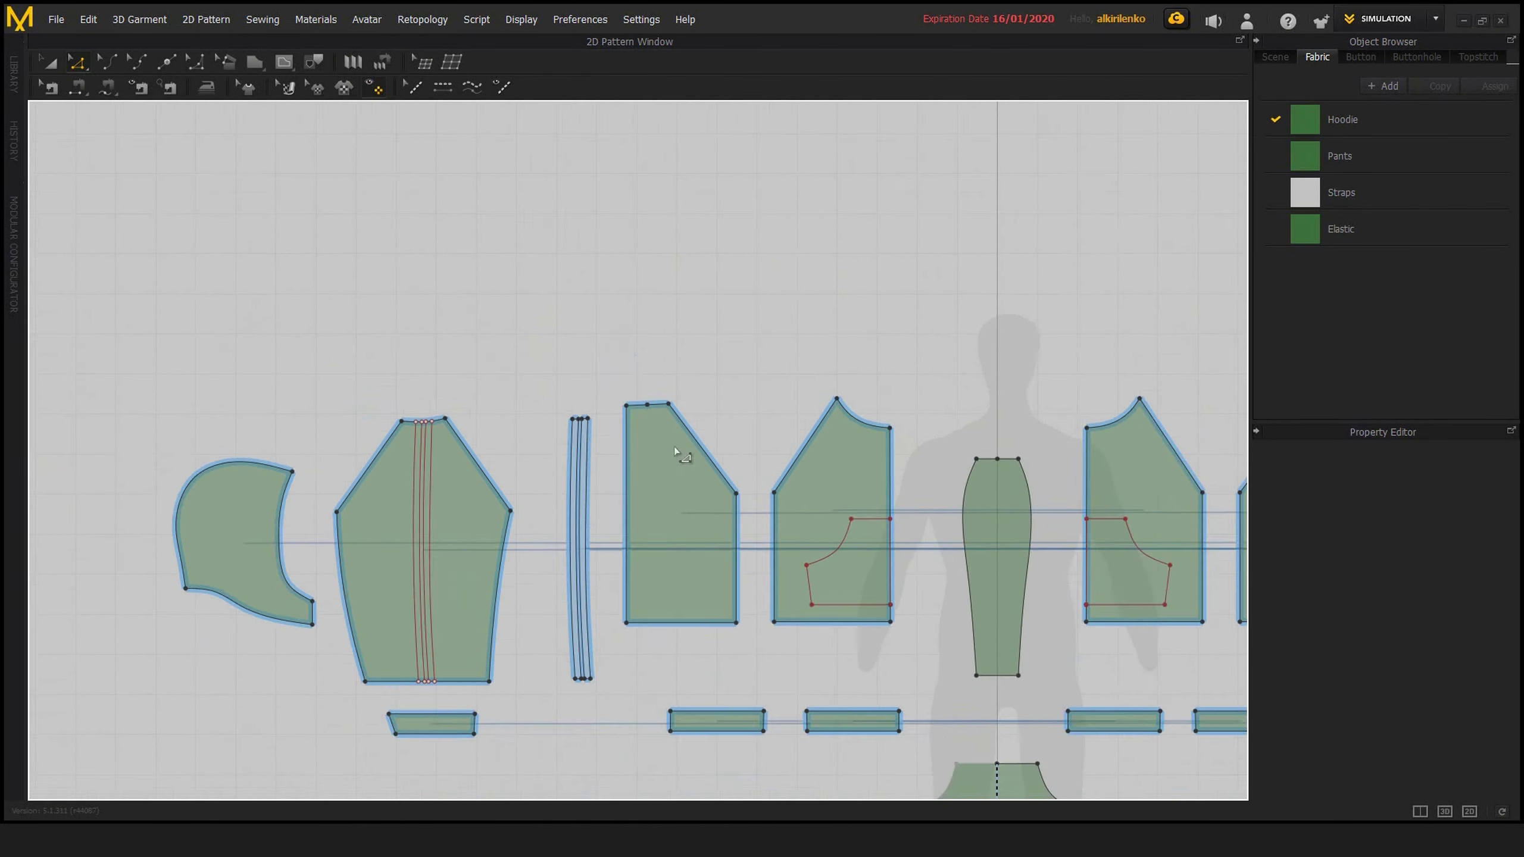
scroll(750, 336, "down", 5)
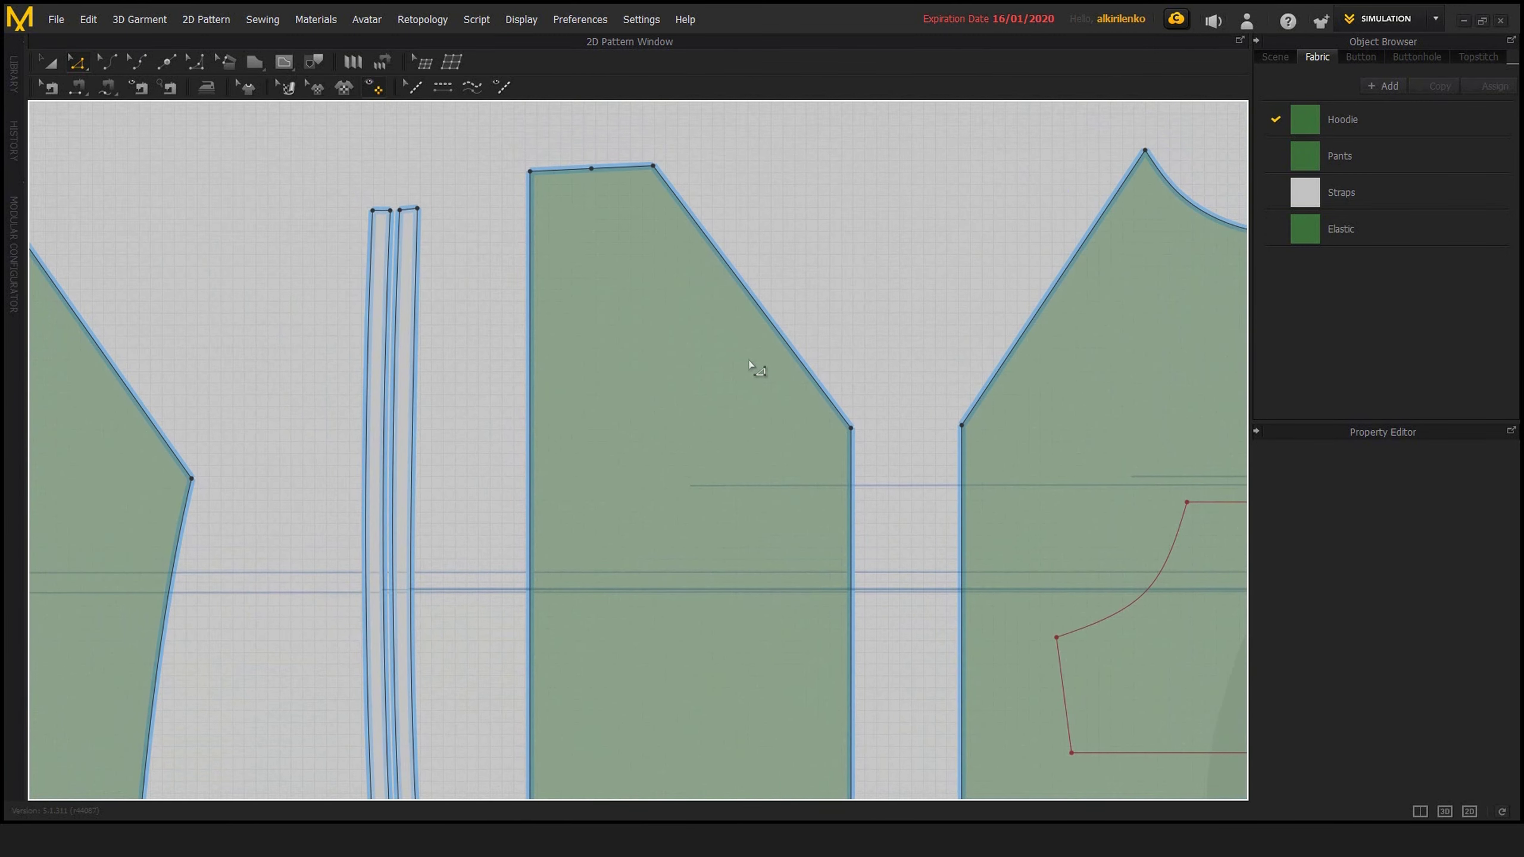
middle_click_drag(769, 326, 769, 332)
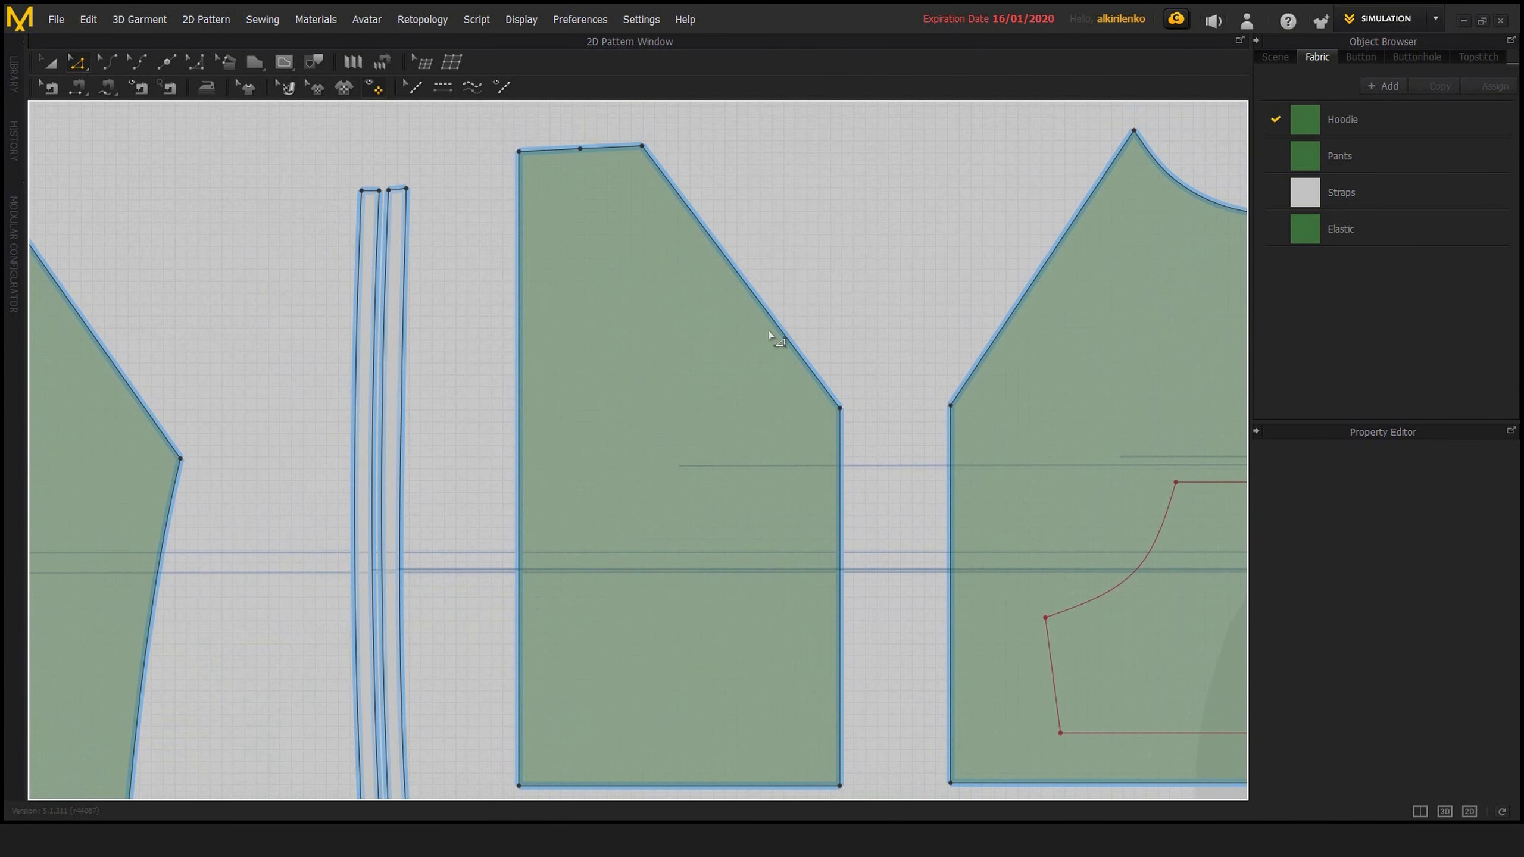
right_click(770, 316)
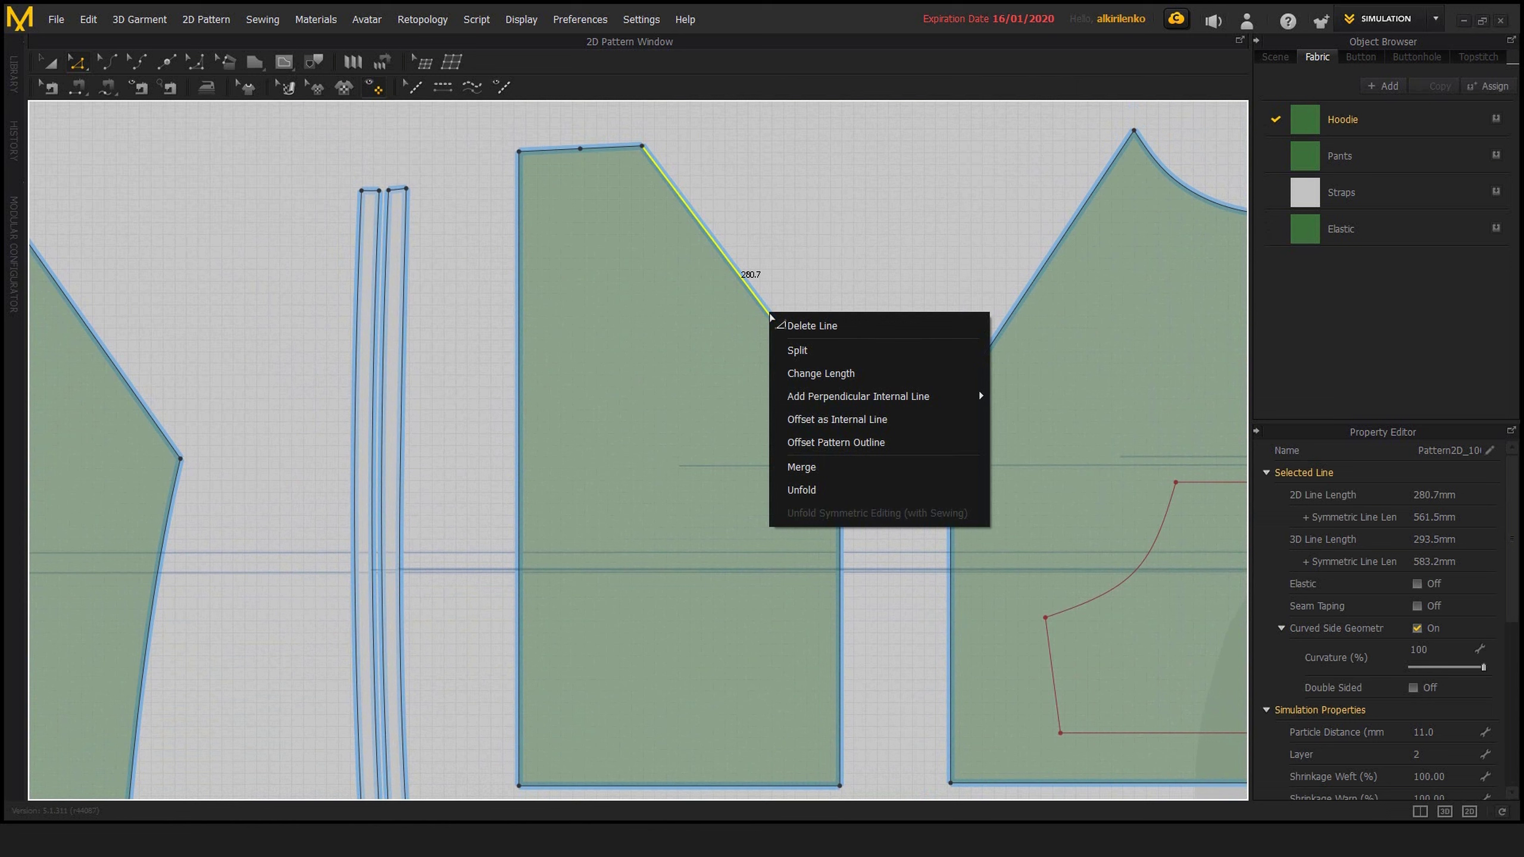
mouse_move(816, 398)
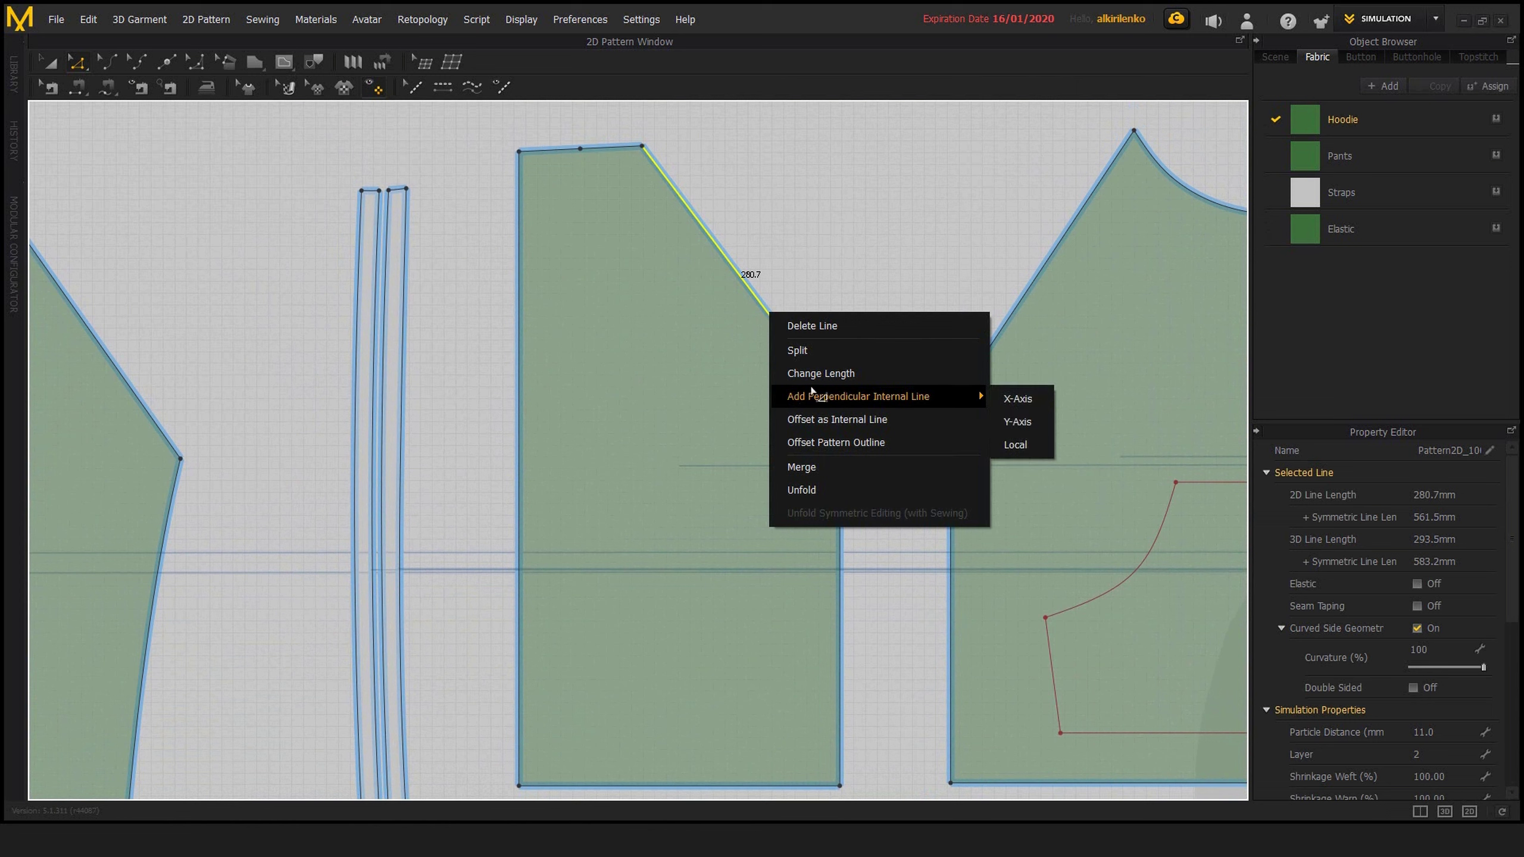
left_click(1019, 399)
left_click_drag(761, 276, 1046, 302)
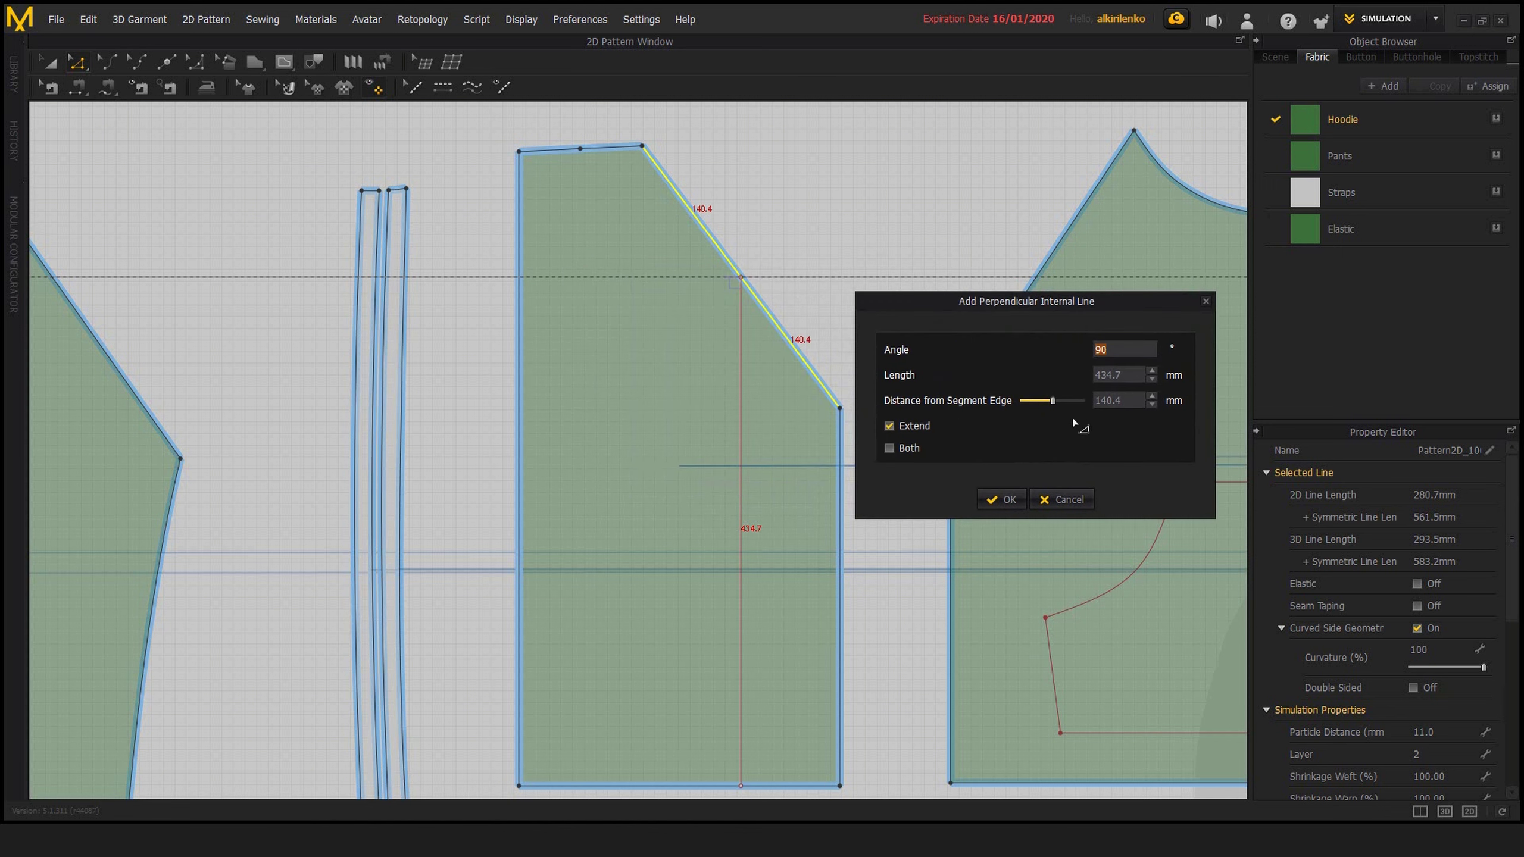
Preview the X-Axis line at 84.2, 103.9 and 168.4 mm from the segment edge, and cancel it
left_click_drag(1051, 403, 1032, 404)
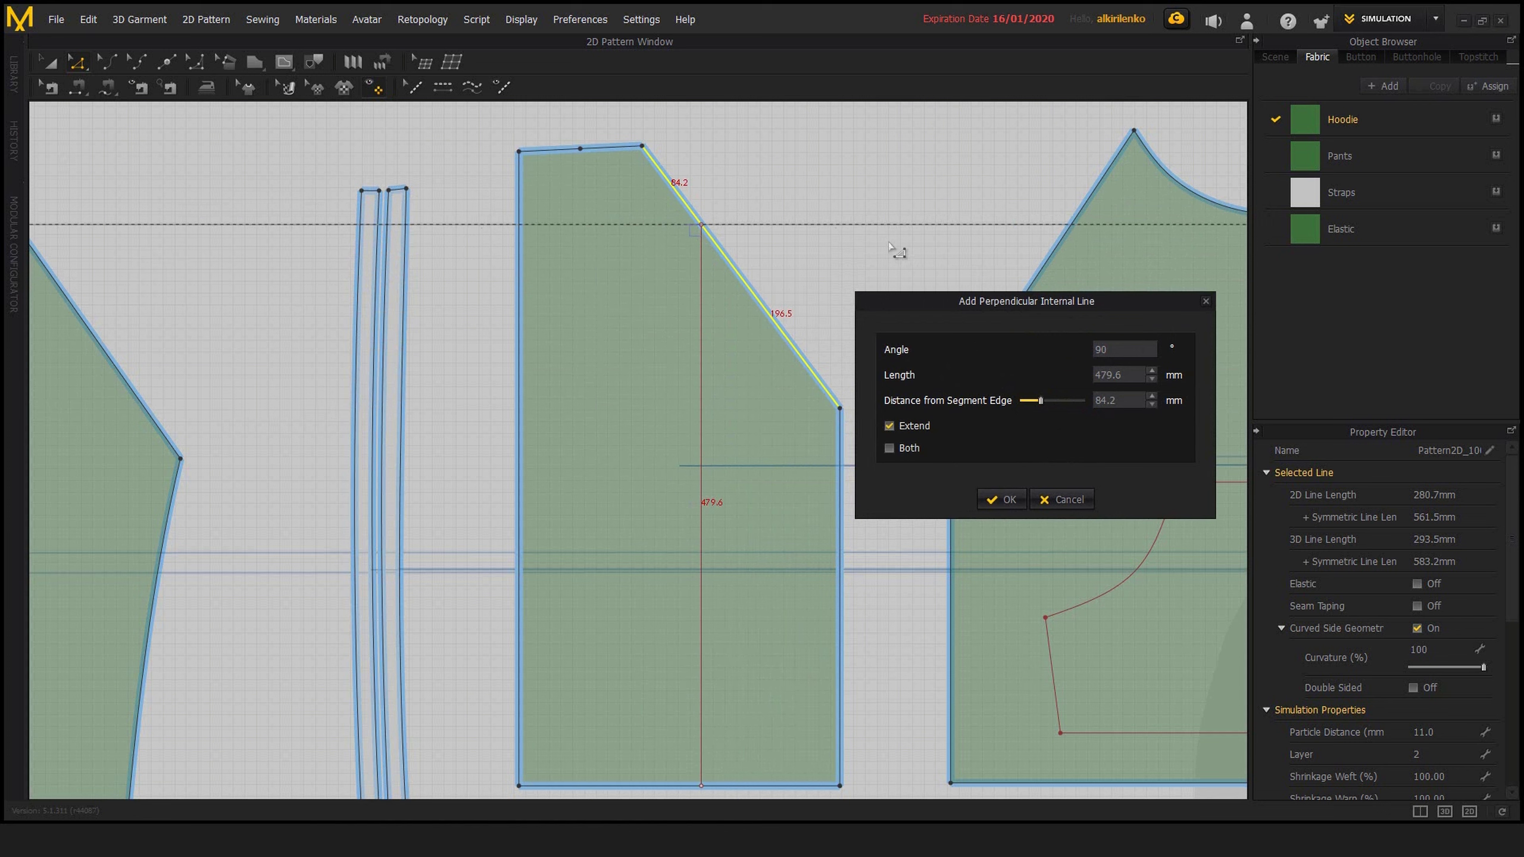
left_click_drag(1041, 401, 1045, 401)
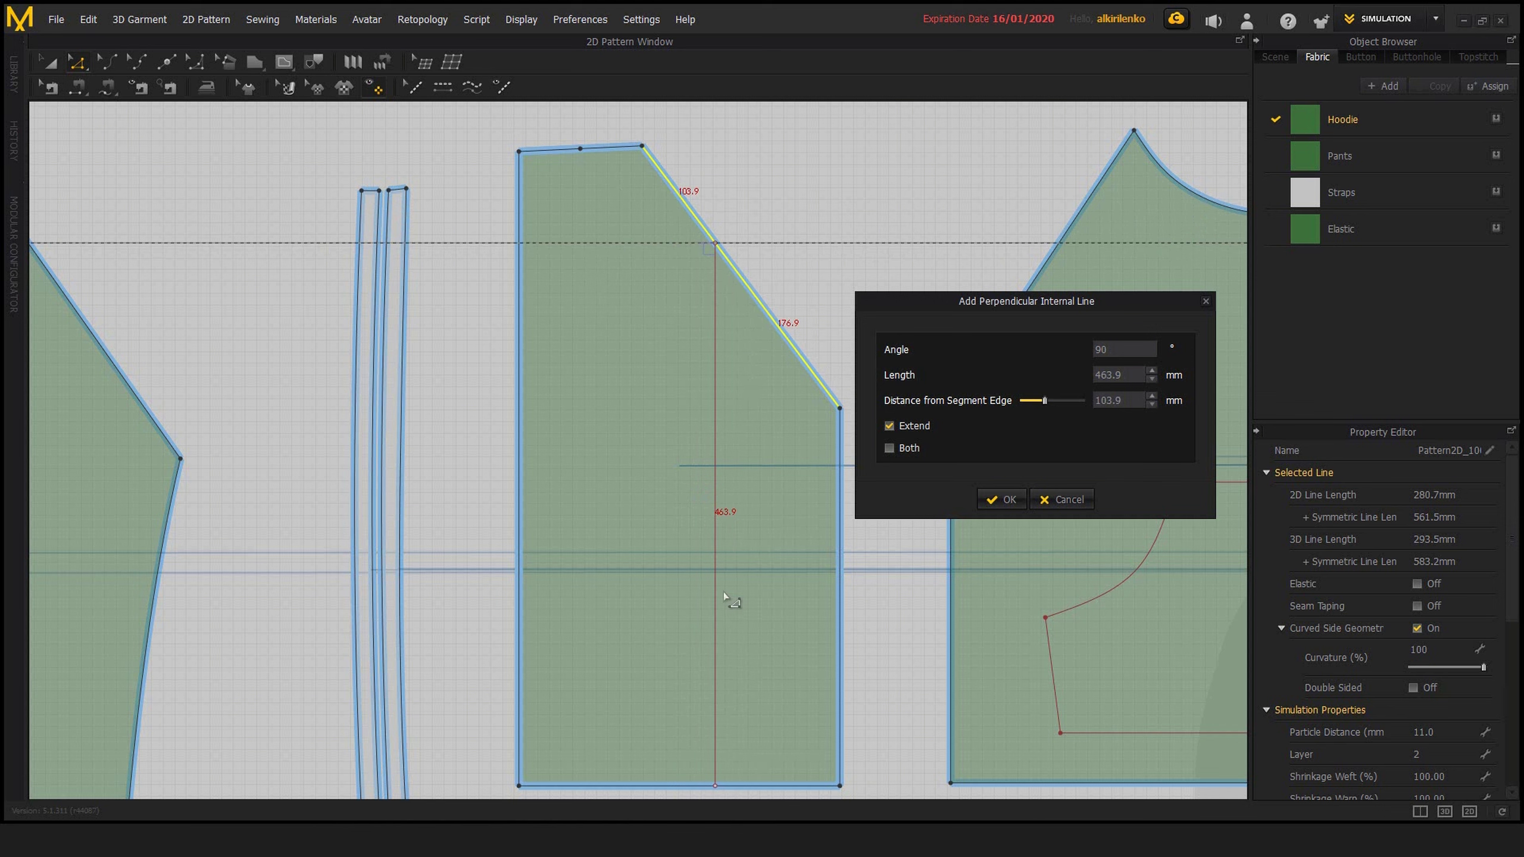
left_click_drag(1049, 405, 1058, 413)
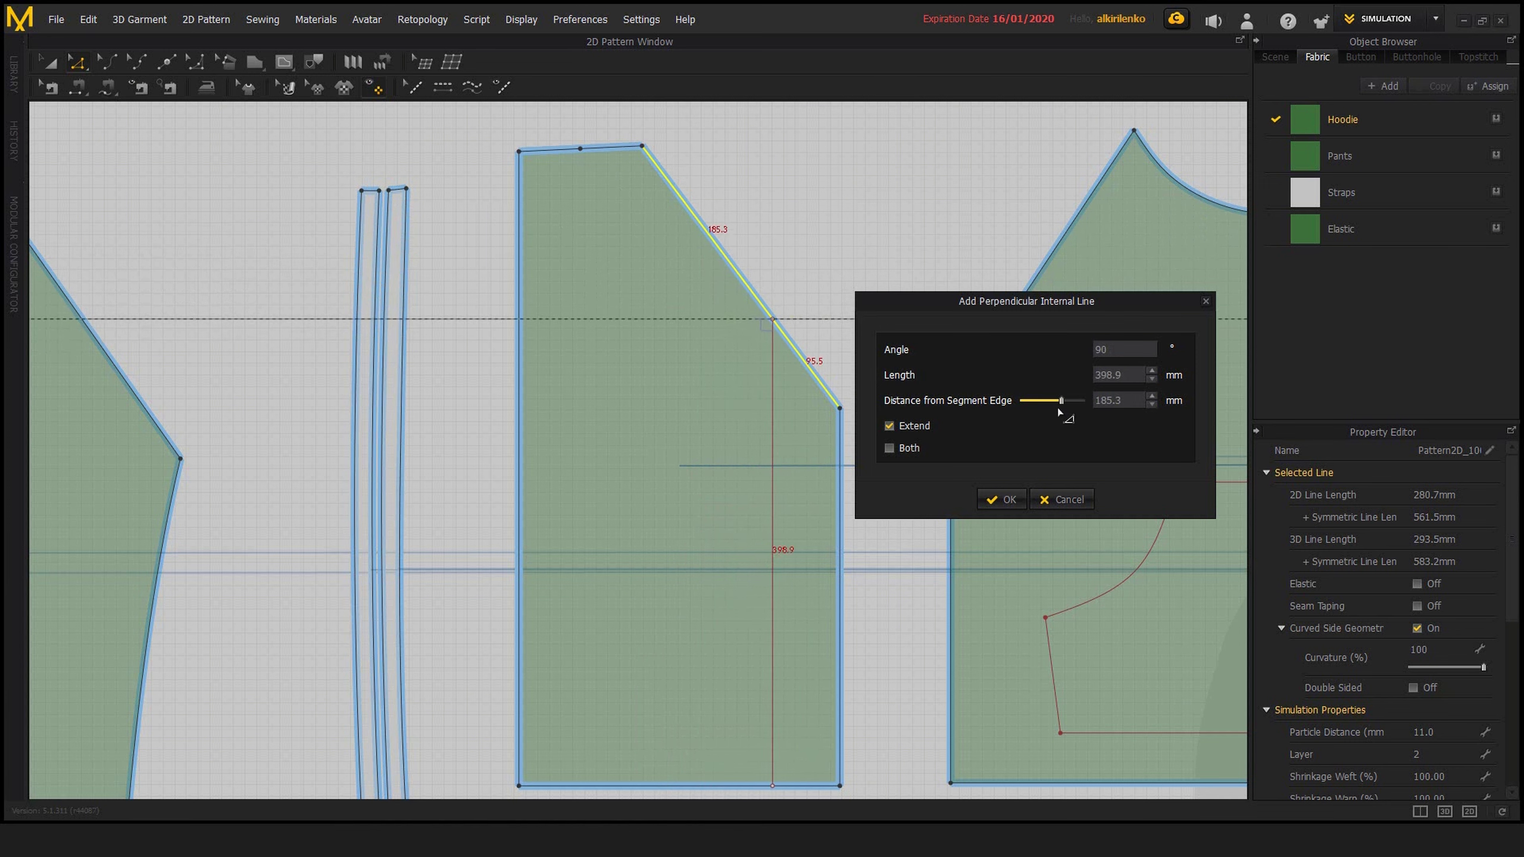
left_click(1077, 501)
Preview a Y-Axis perpendicular internal line on the same slanted edge, 196.5 mm from the segment edge, and cancel it
right_click(776, 322)
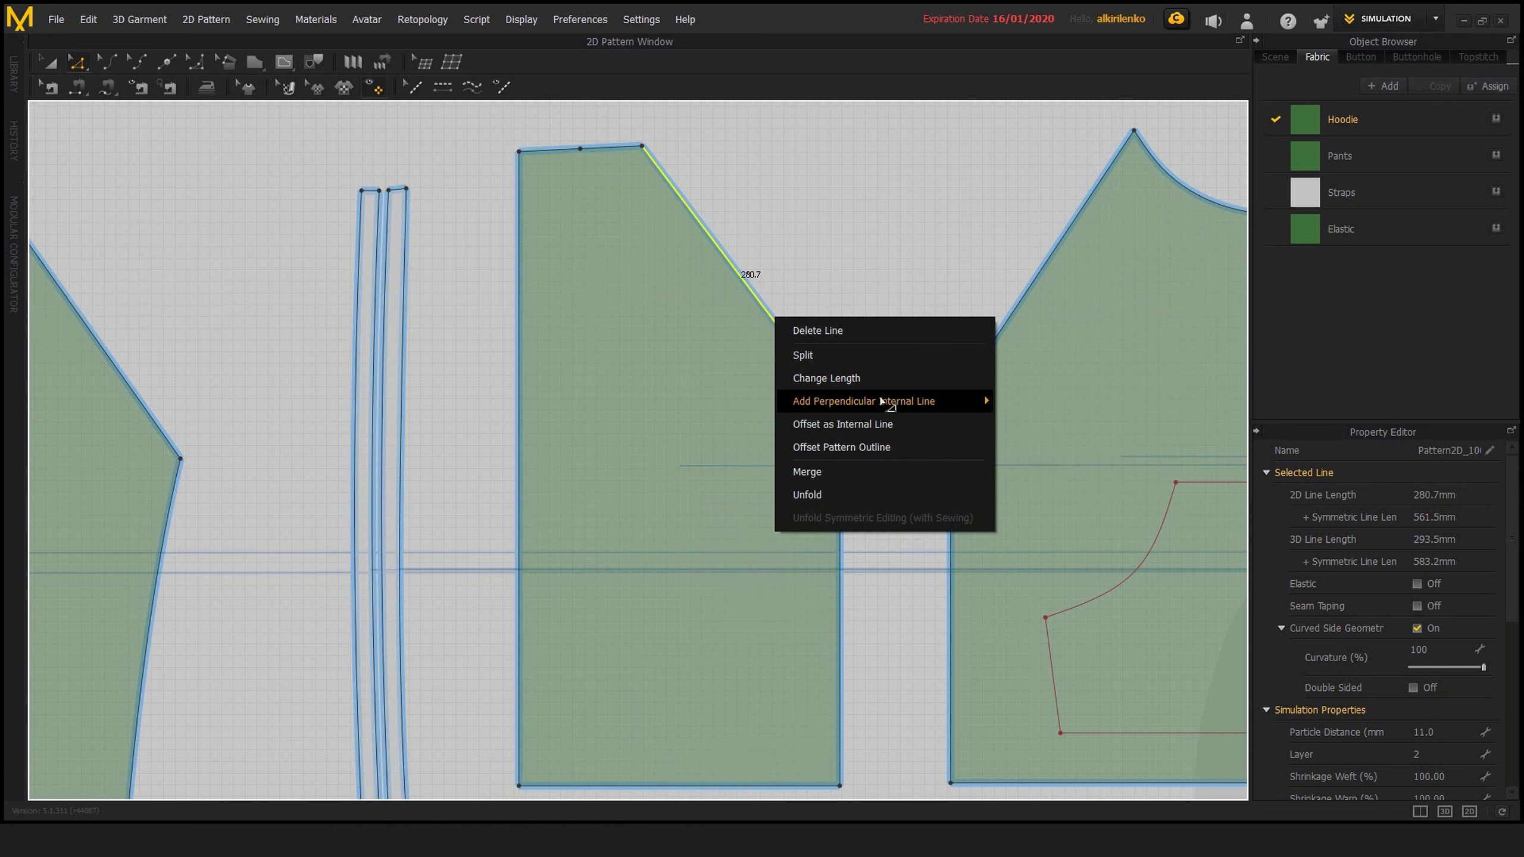
mouse_move(887, 401)
left_click(1026, 427)
left_click_drag(770, 276, 1107, 294)
mouse_move(1125, 398)
left_mouse_down()
mouse_move(1101, 396)
mouse_move(1123, 406)
left_mouse_up()
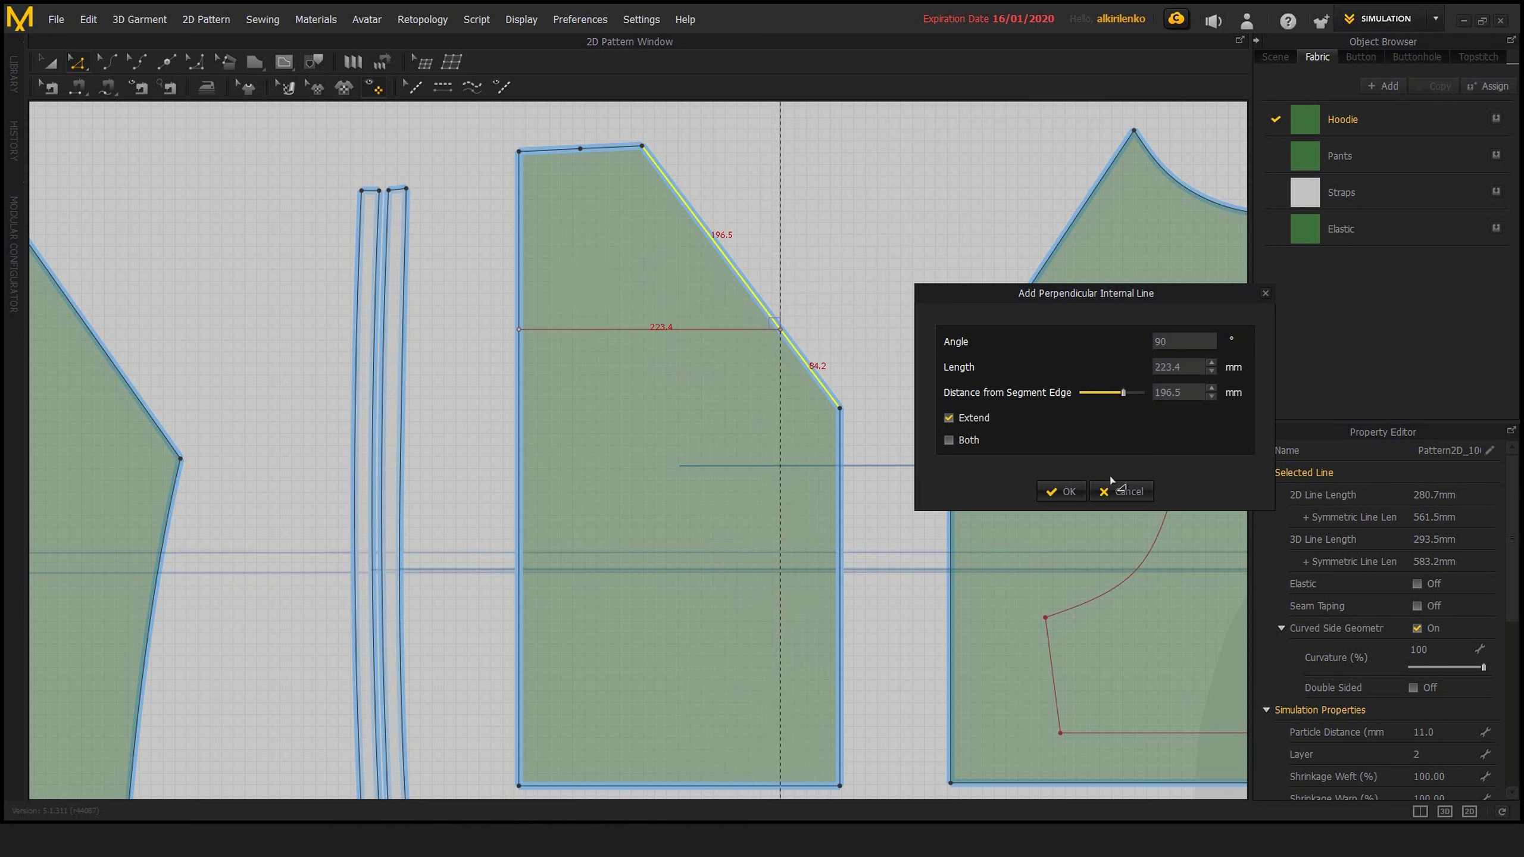
left_click(1119, 491)
Start a Local perpendicular internal line on the slanted edge and set its distance from the segment edge to 176.9 mm
right_click(783, 332)
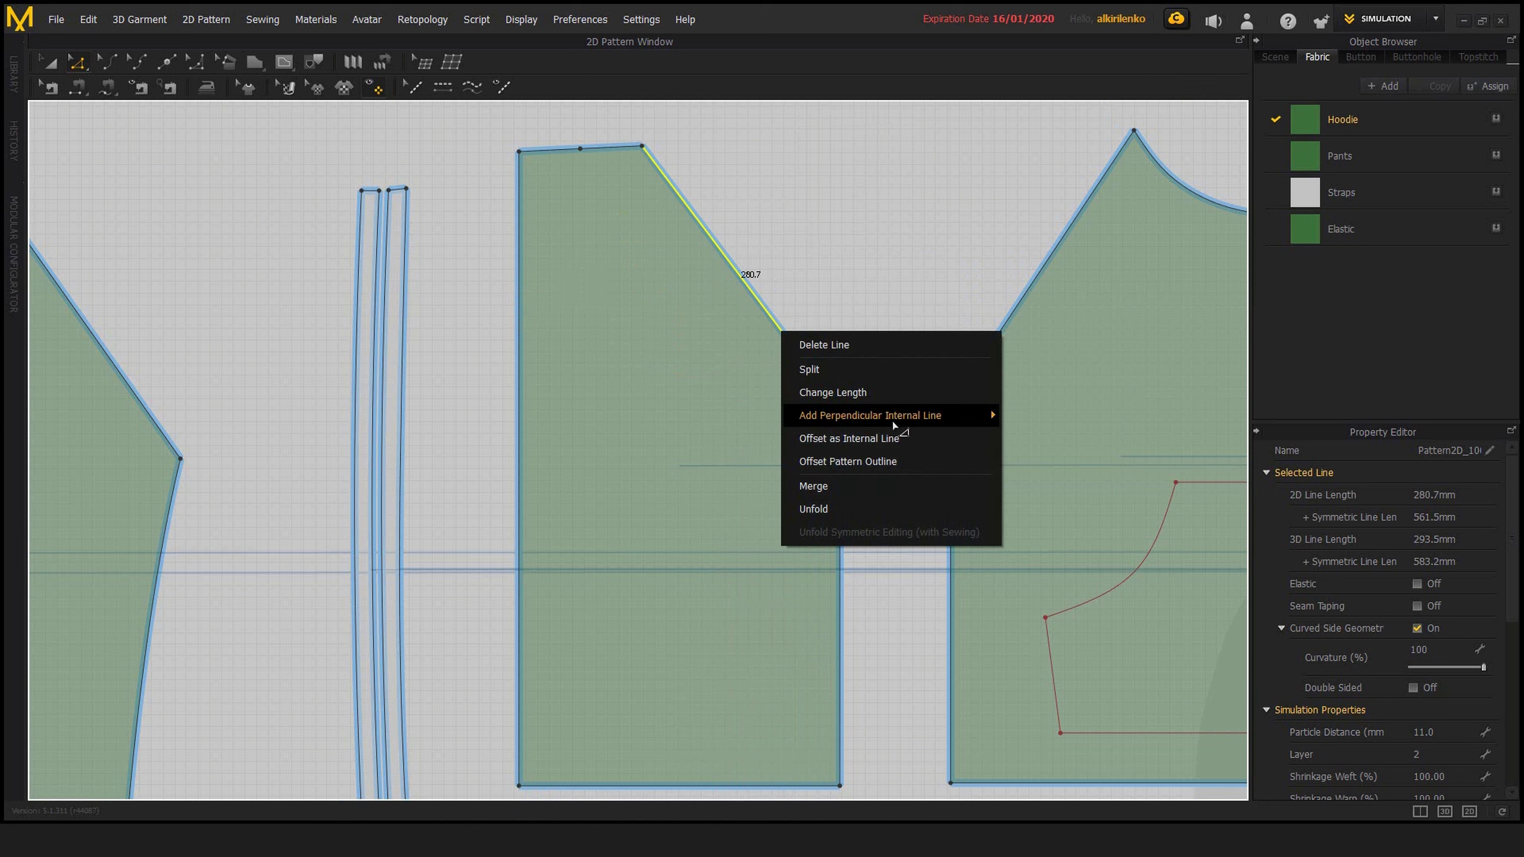
mouse_move(903, 419)
left_click(1025, 463)
left_click_drag(783, 282, 1110, 332)
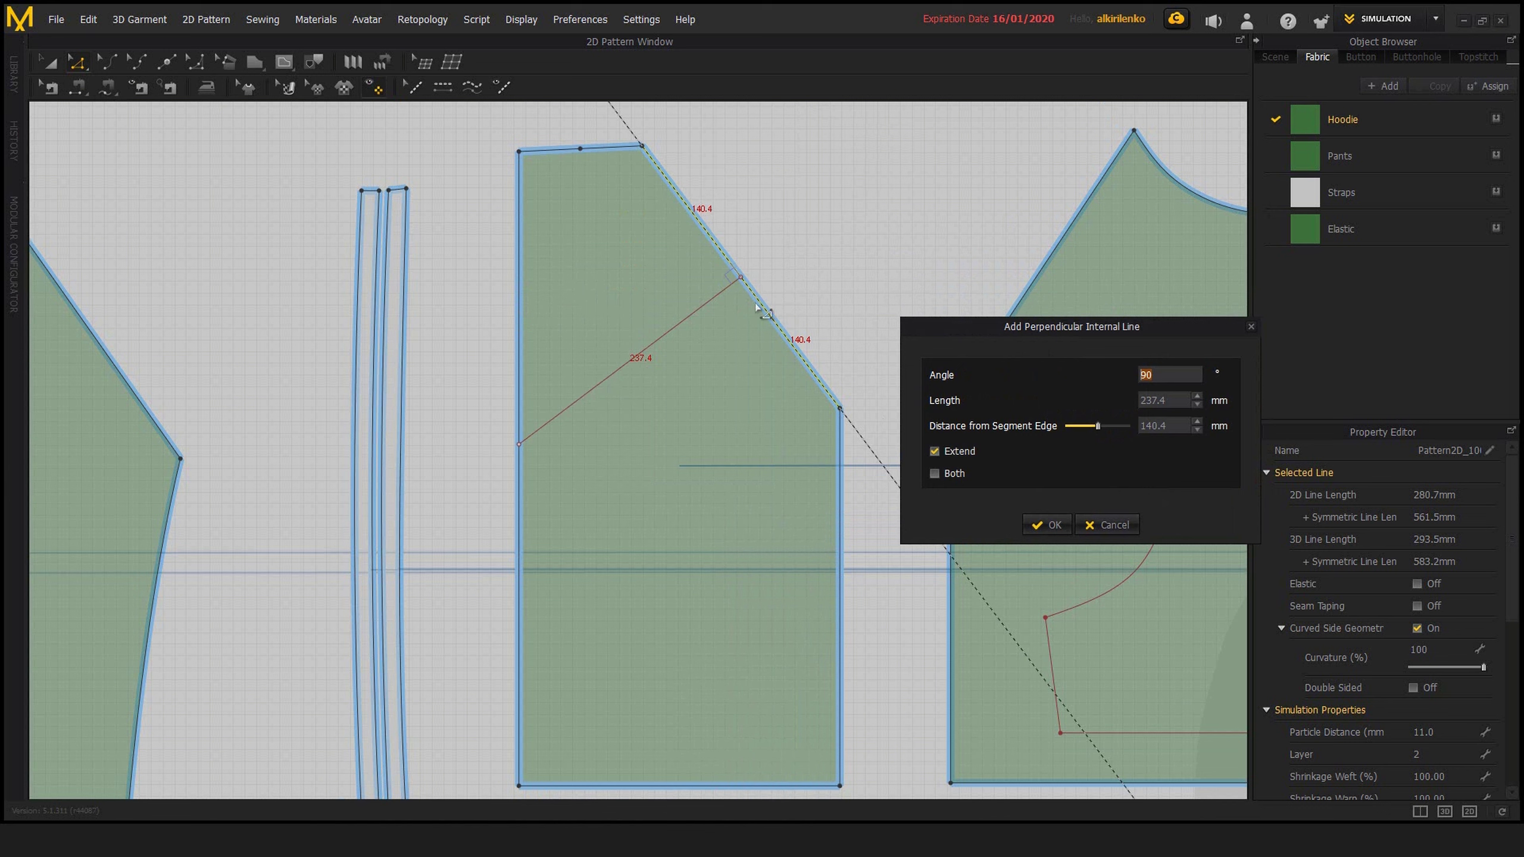
mouse_move(1103, 433)
left_mouse_down()
mouse_move(1075, 432)
mouse_move(1121, 432)
mouse_move(1082, 432)
mouse_move(1102, 441)
left_mouse_up()
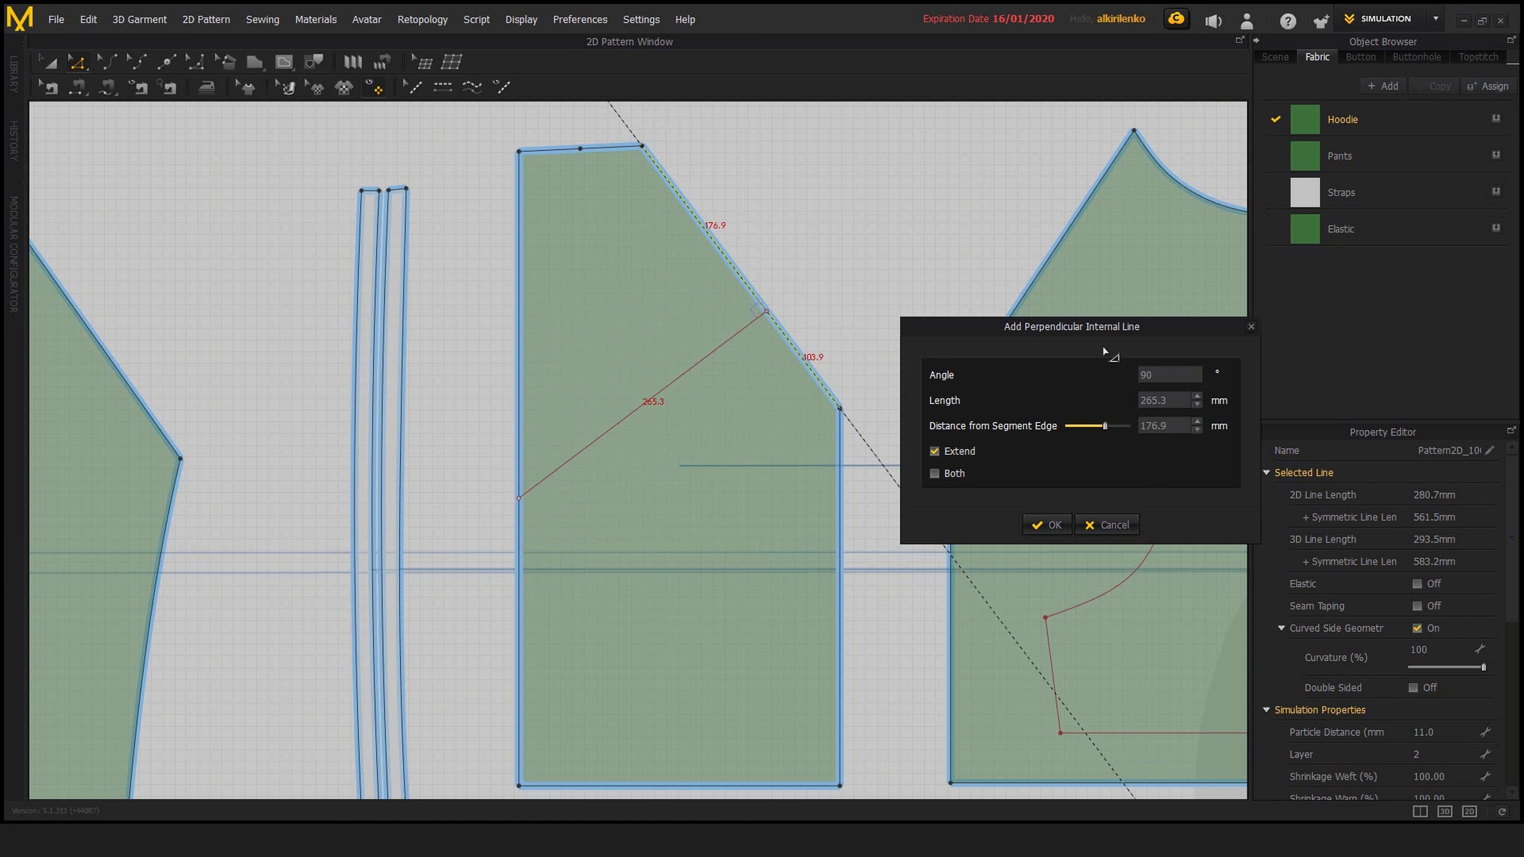
left_click_drag(1102, 351, 1083, 380)
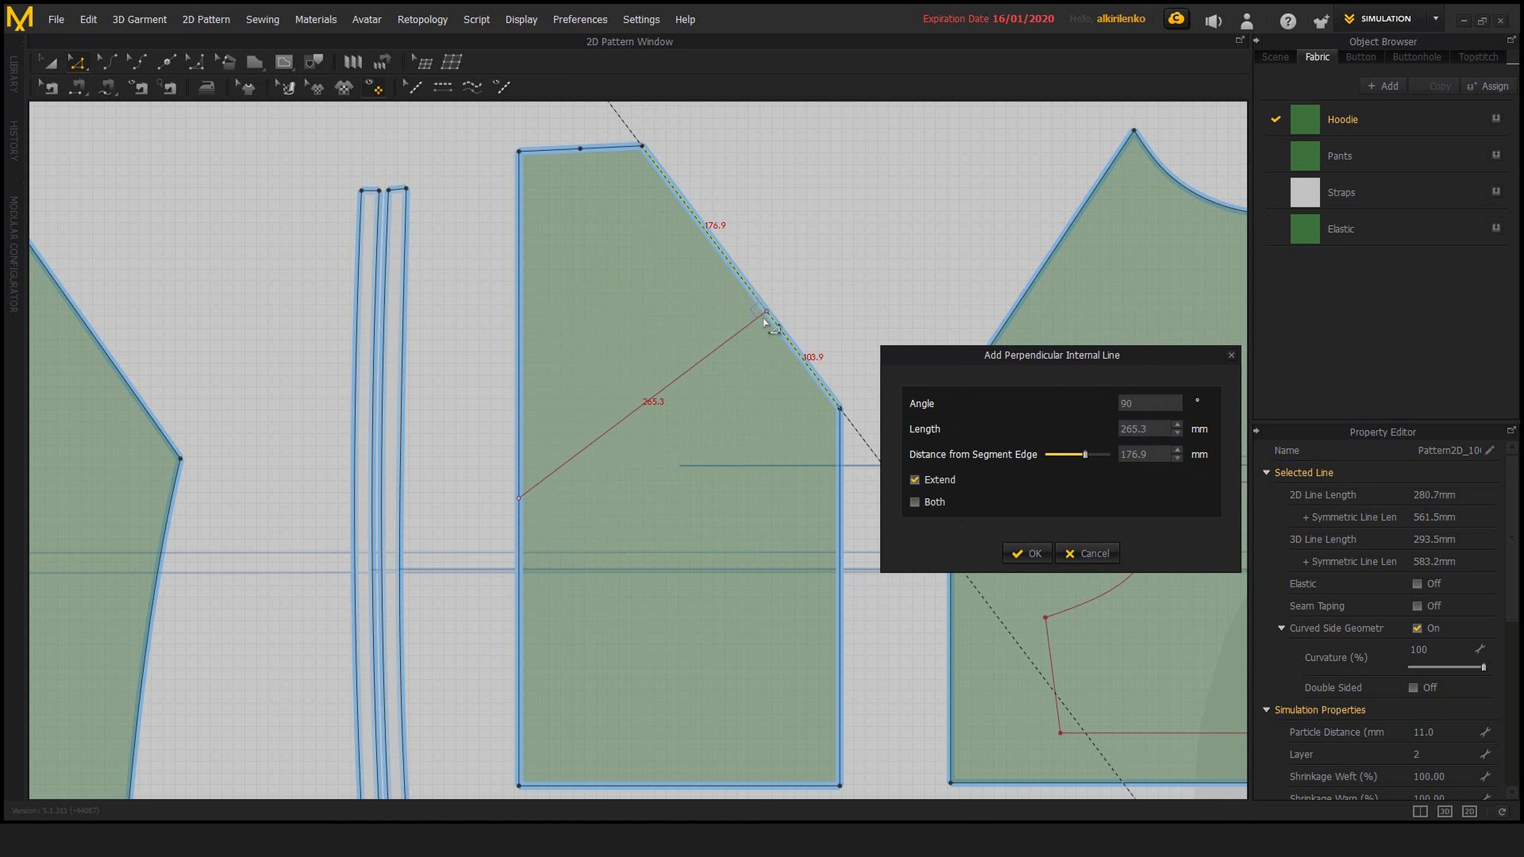
Try an angle of 45° for the internal line and set it back to 90°
double_click(1143, 408)
type("45")
double_click(1155, 406)
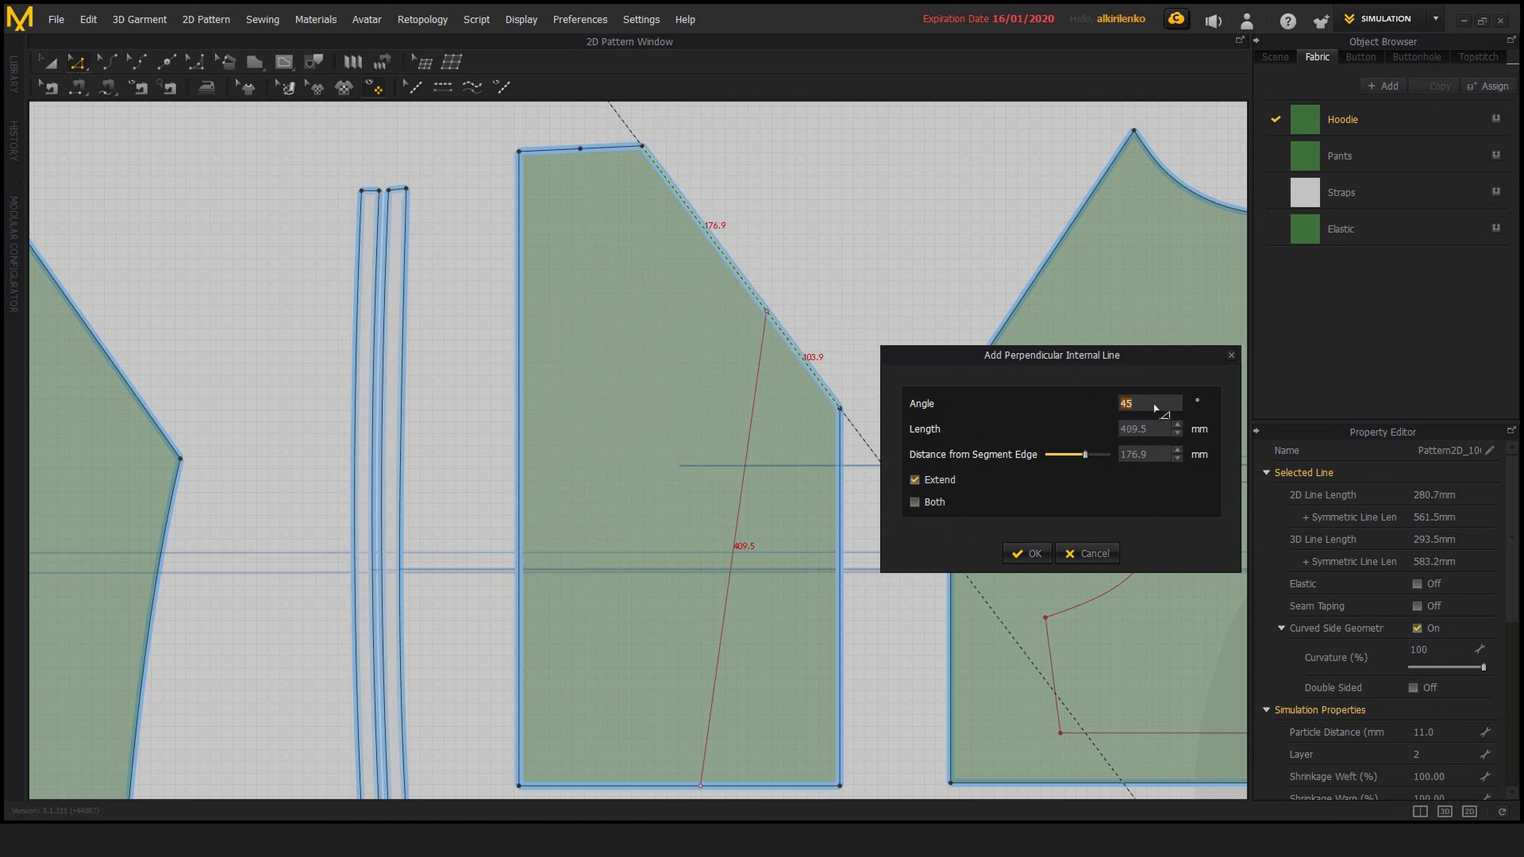
type("90")
Turn on Both to extend the perpendicular line to both sides of the slanted edge, and create it
left_click_drag(1054, 364, 1021, 361)
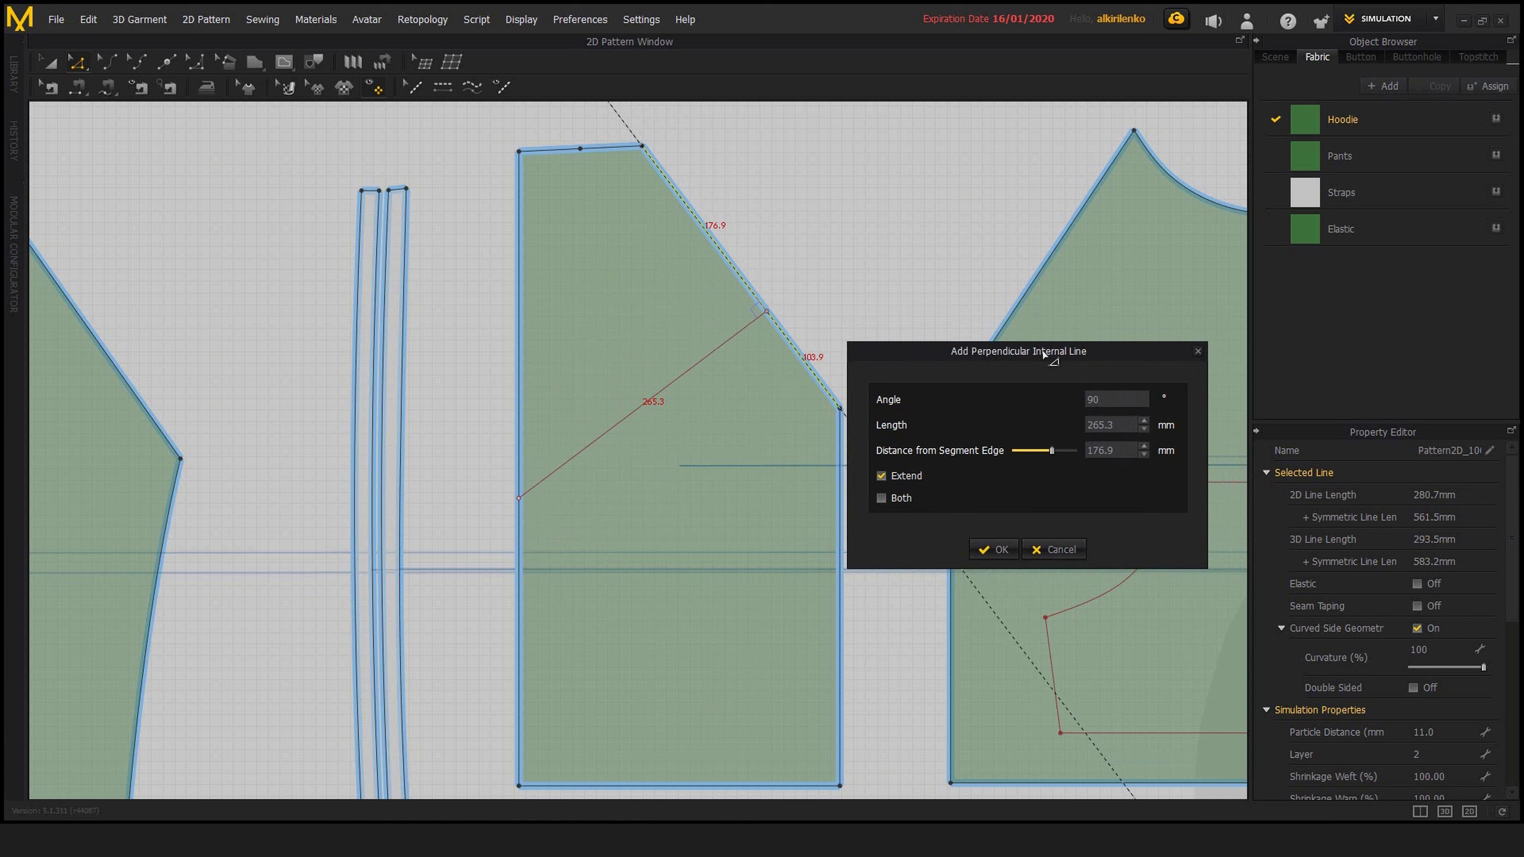
left_click_drag(1044, 355, 1052, 339)
left_click(889, 482)
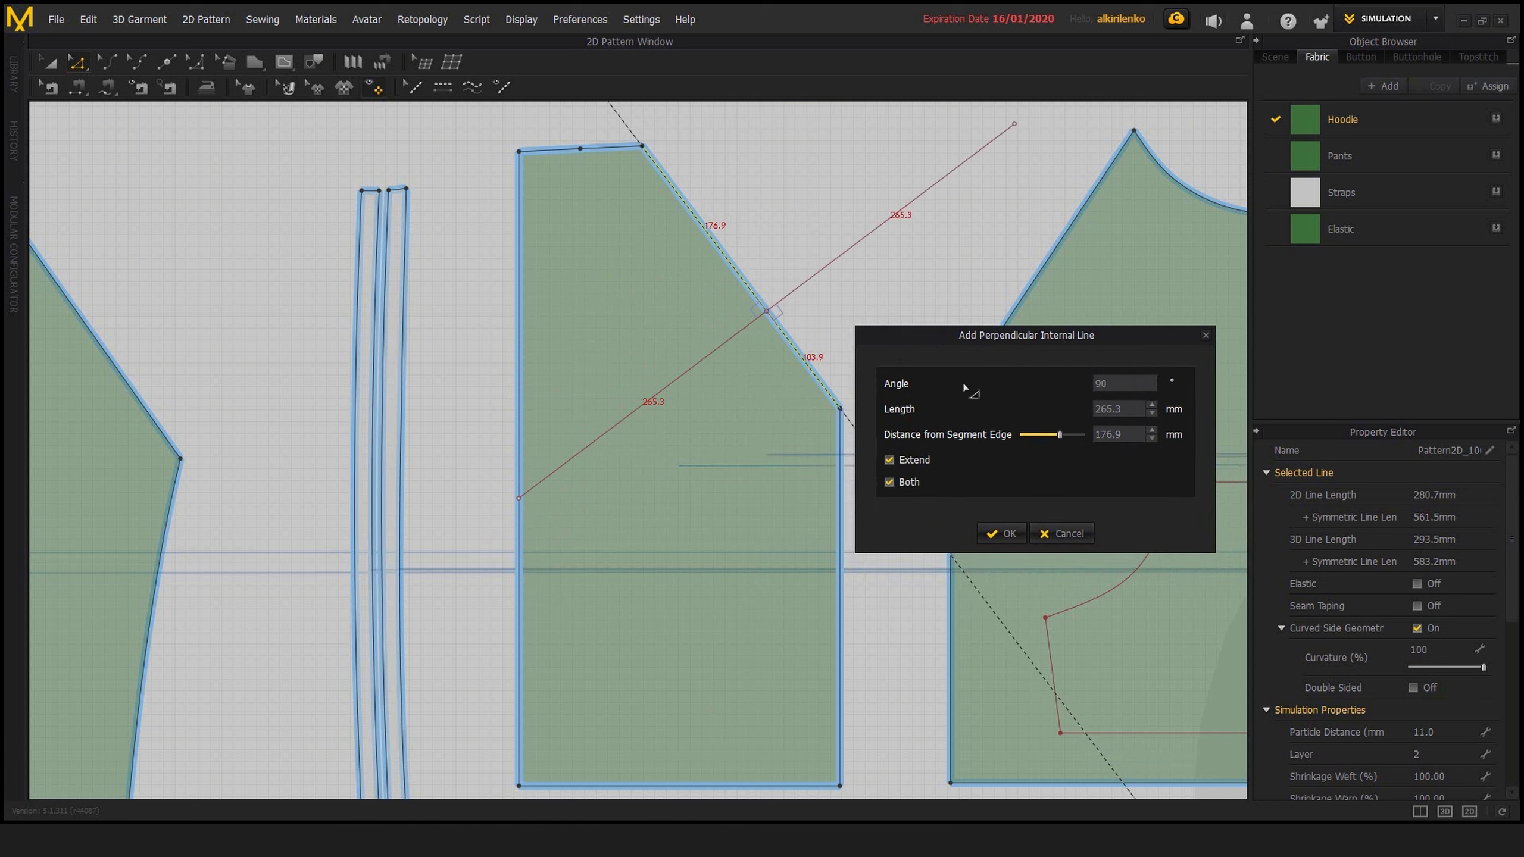
left_click_drag(986, 343, 1016, 353)
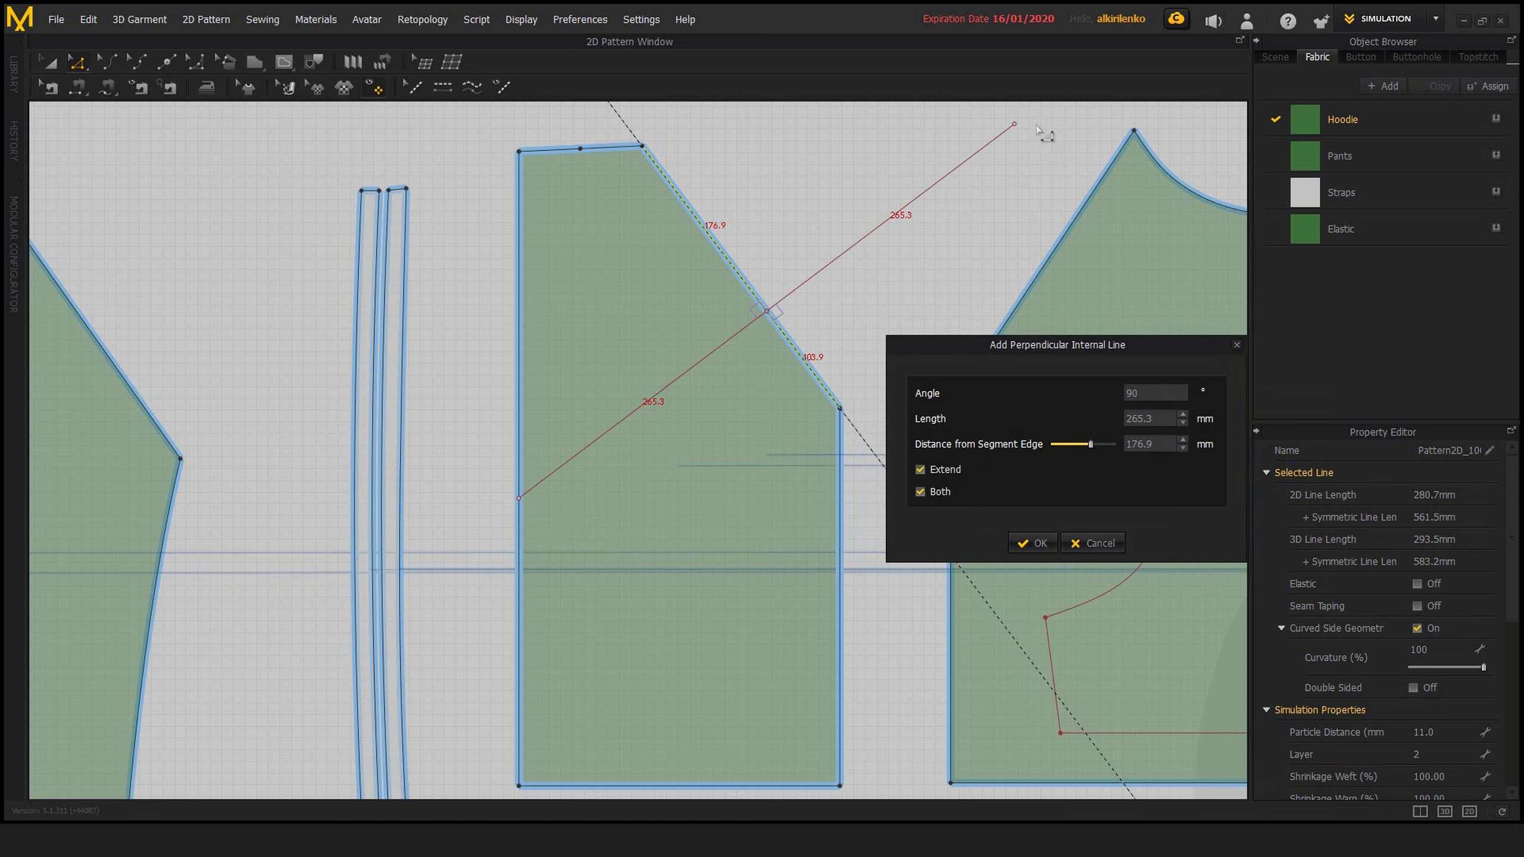
left_click(1032, 543)
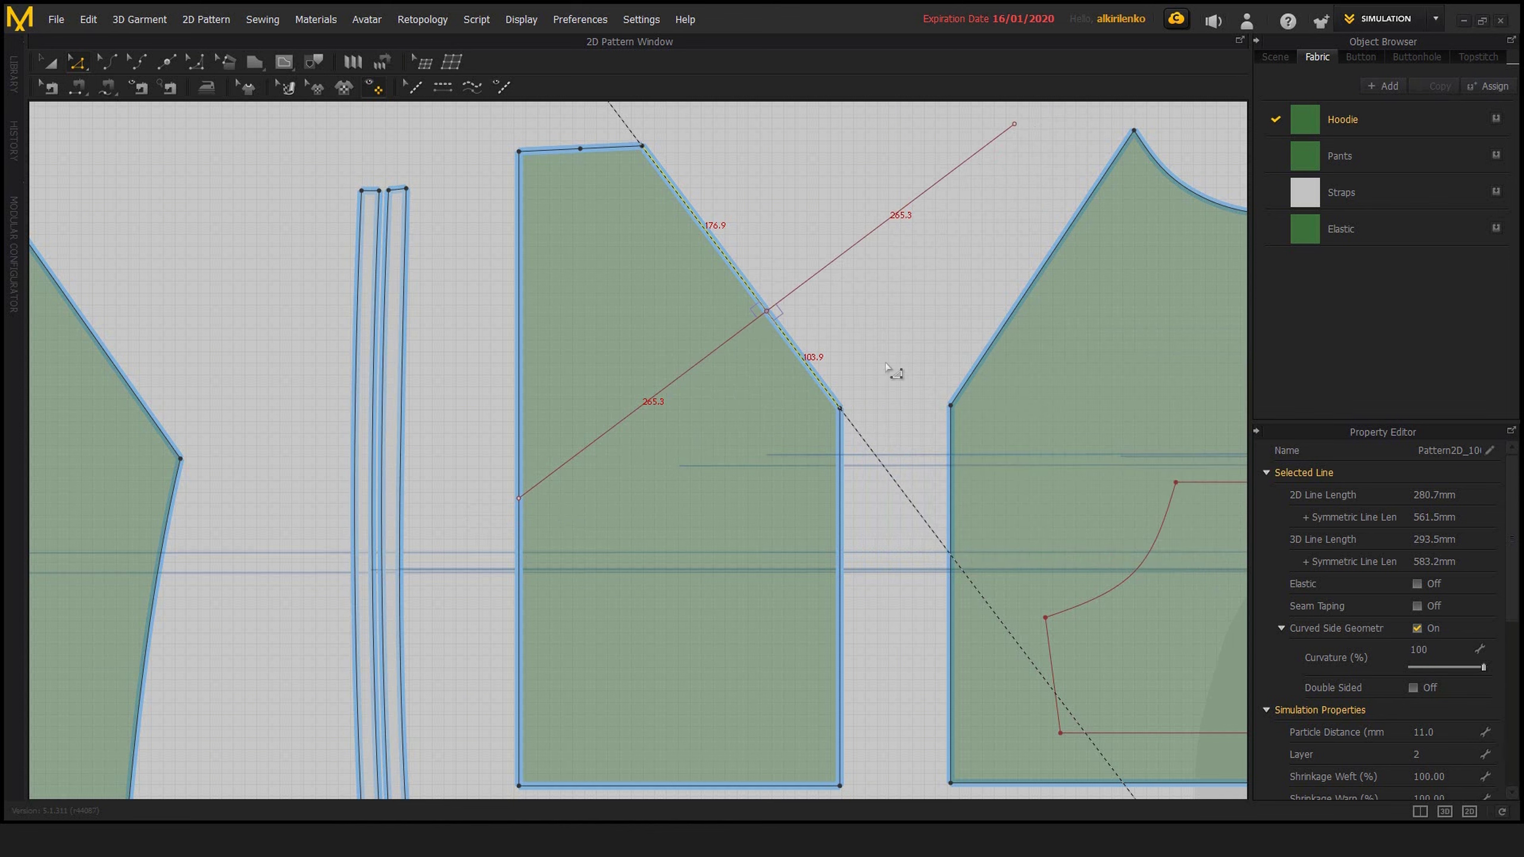
left_click(873, 333)
Select the slanted edge and the line's inner half to inspect their right angle, clear the selection and remove the internal line
middle_click_drag(798, 335, 734, 407)
scroll(781, 381, "up", 2)
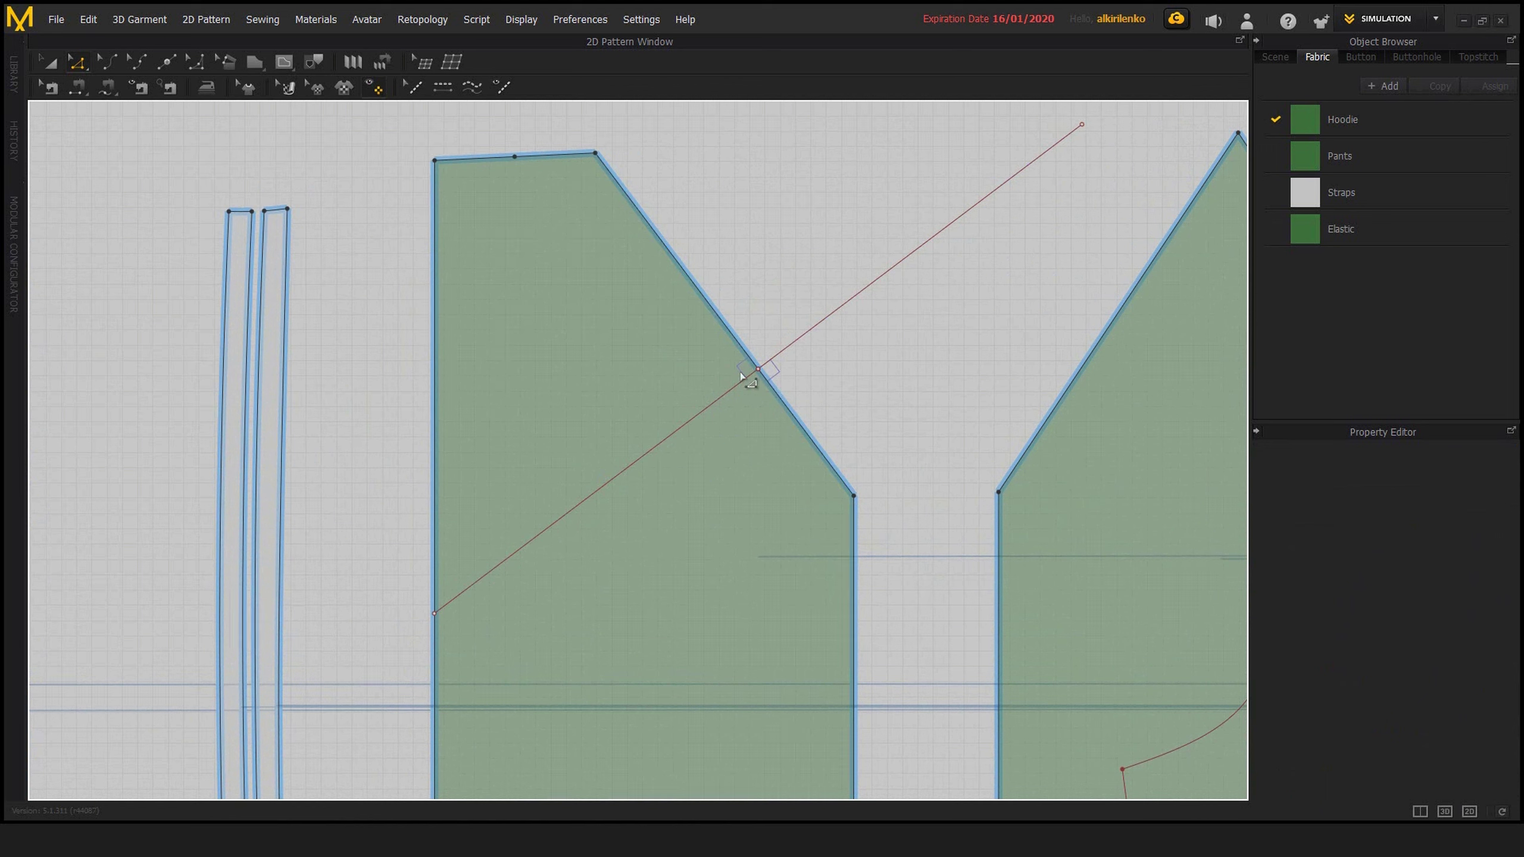
left_click(744, 352)
left_click(742, 381, "shift")
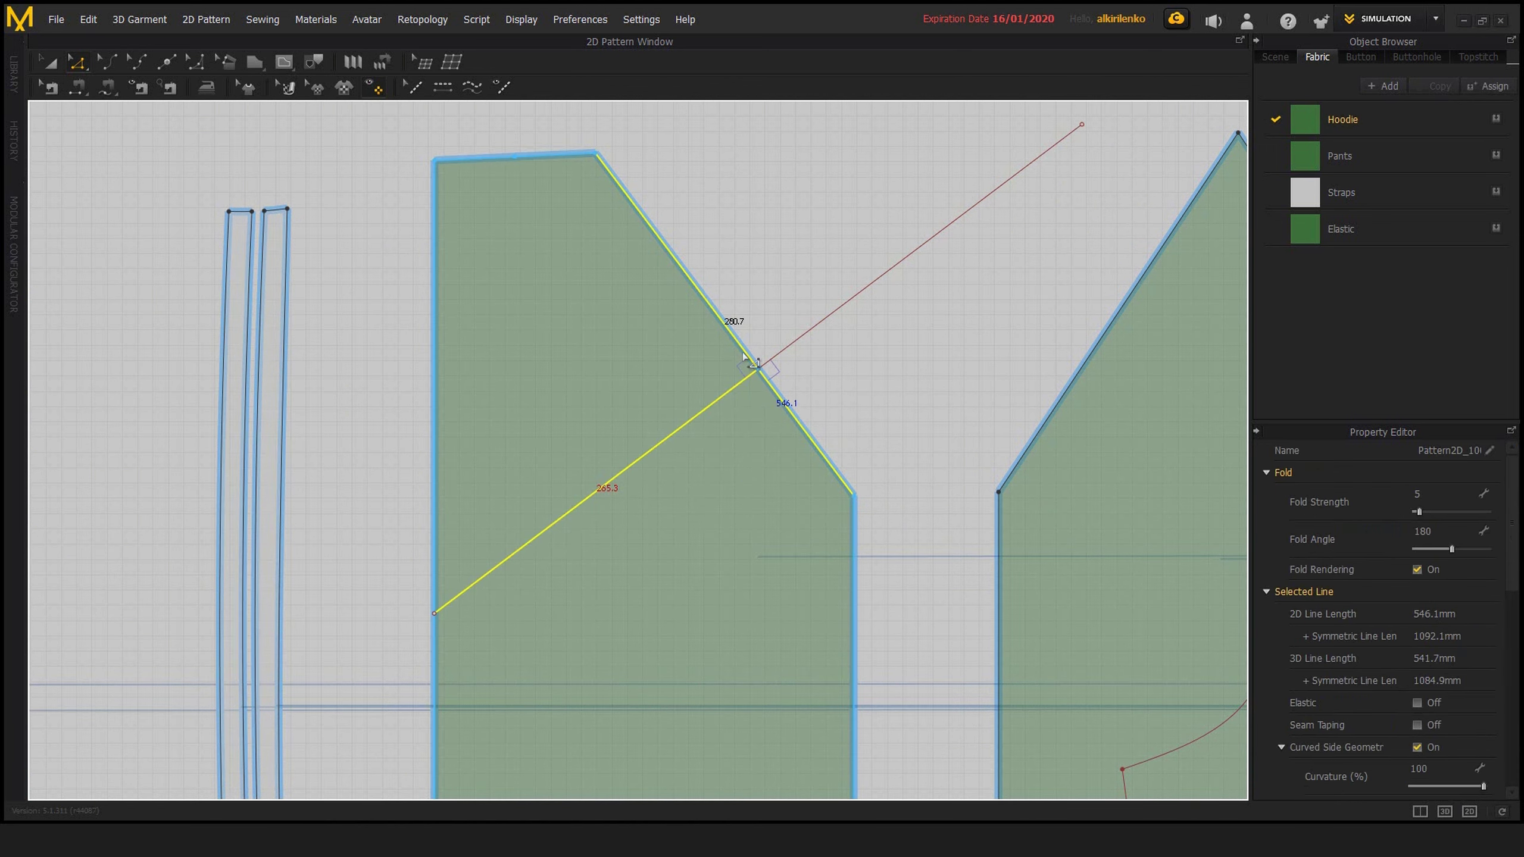
left_click(863, 407)
scroll(886, 410, "down", 1)
scroll(870, 396, "down", 3)
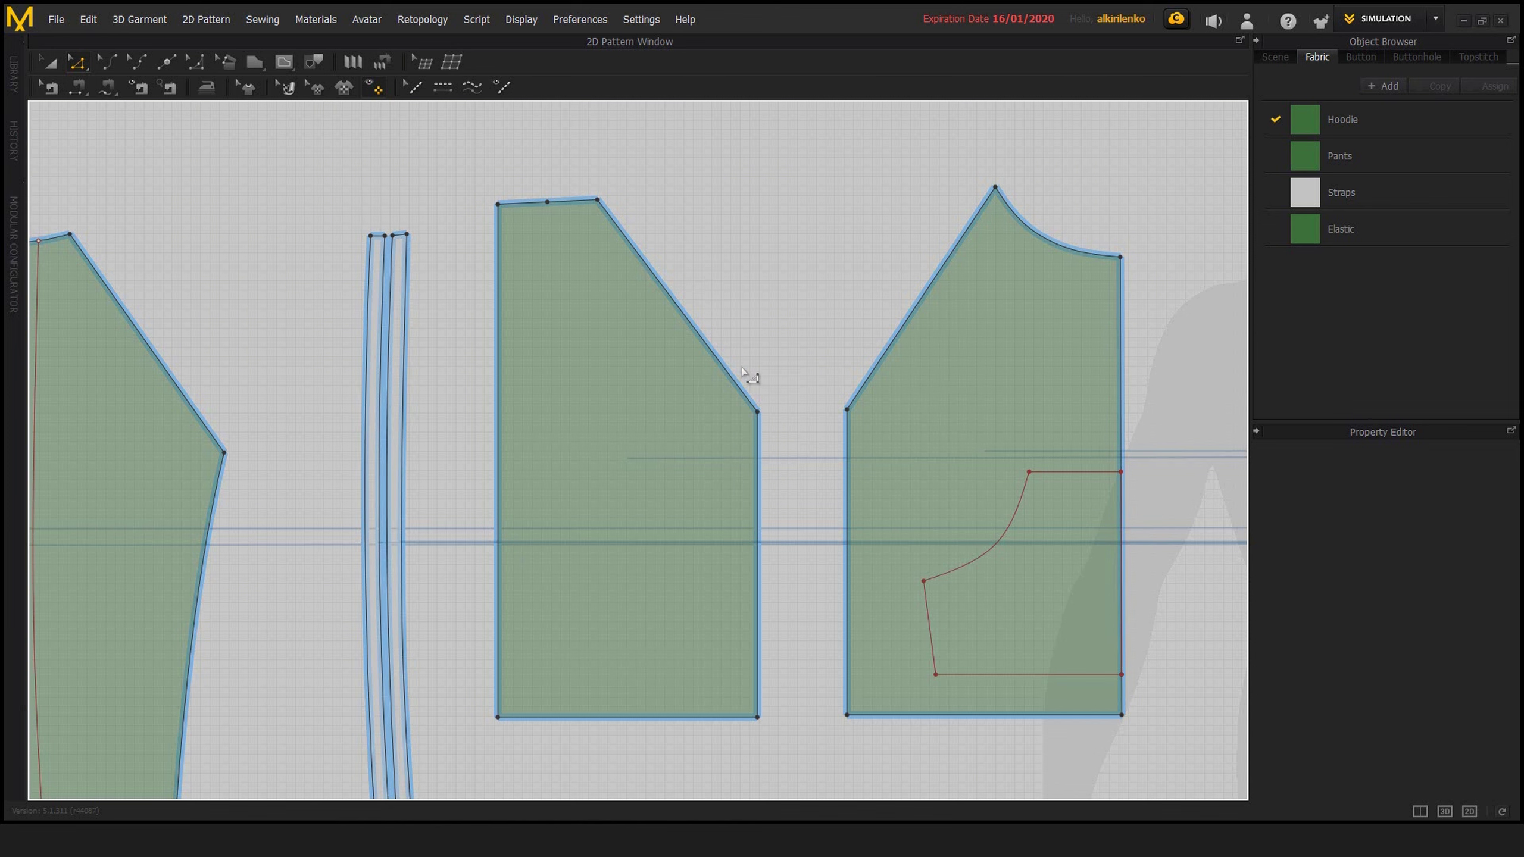
Start a Local perpendicular internal line from the corner point at the lower end of the slanted edge
middle_click_drag(775, 303, 826, 302)
scroll(834, 309, "up", 2)
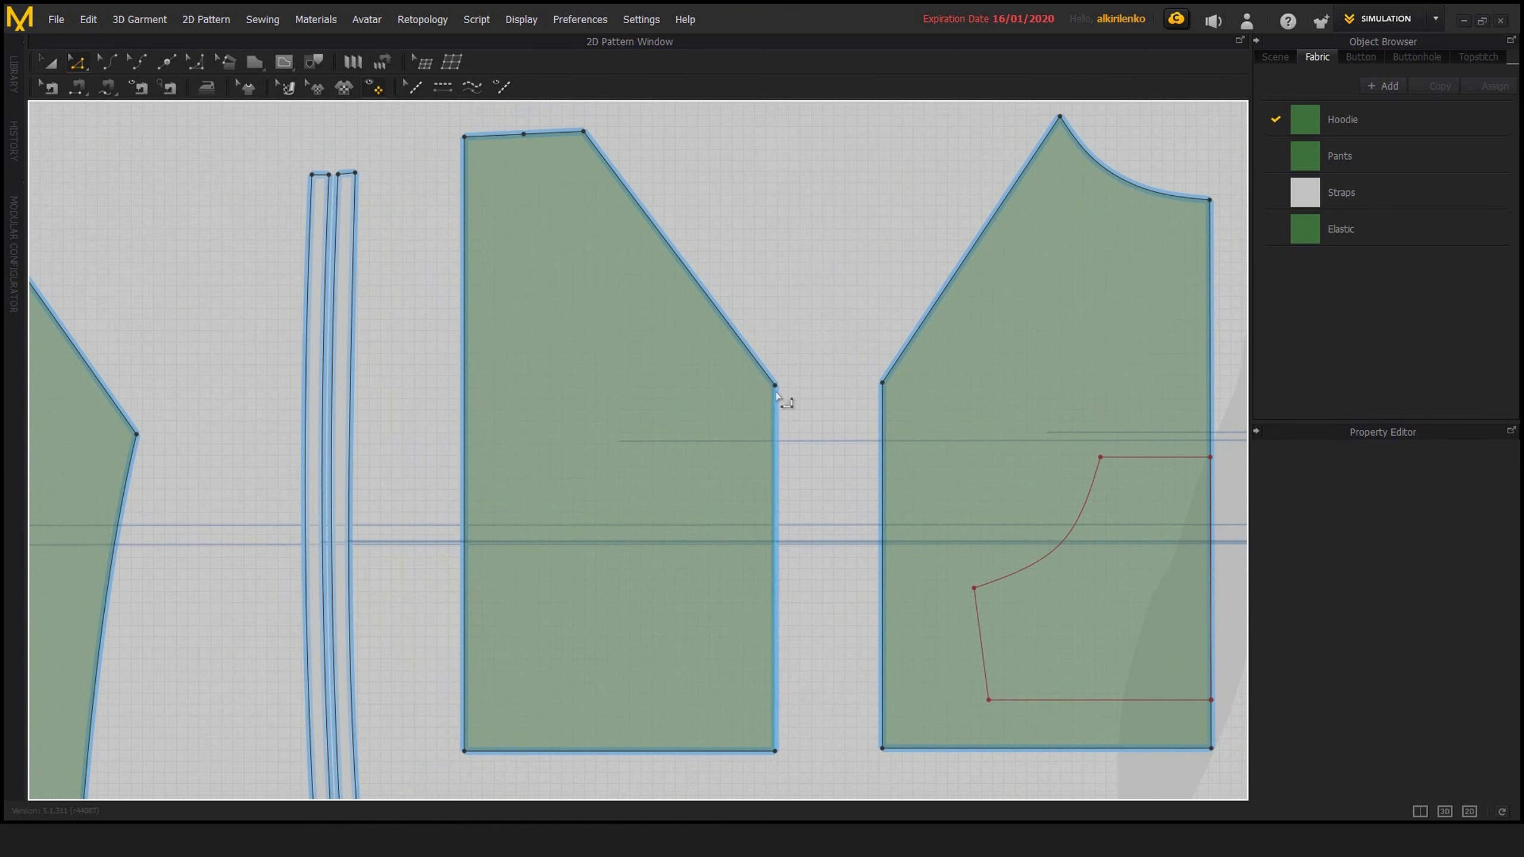
right_click(775, 387)
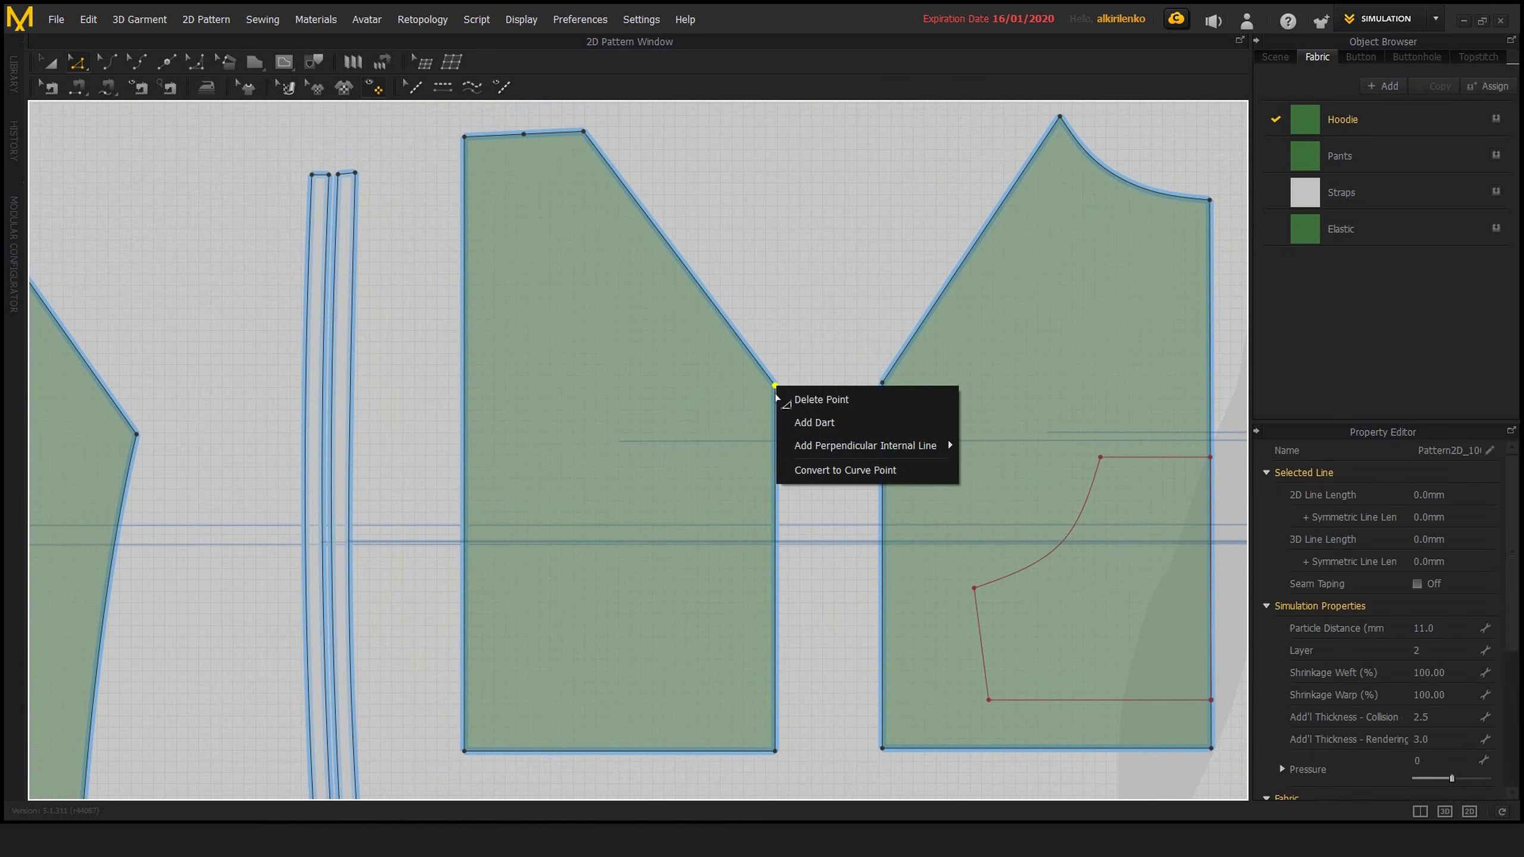
mouse_move(790, 454)
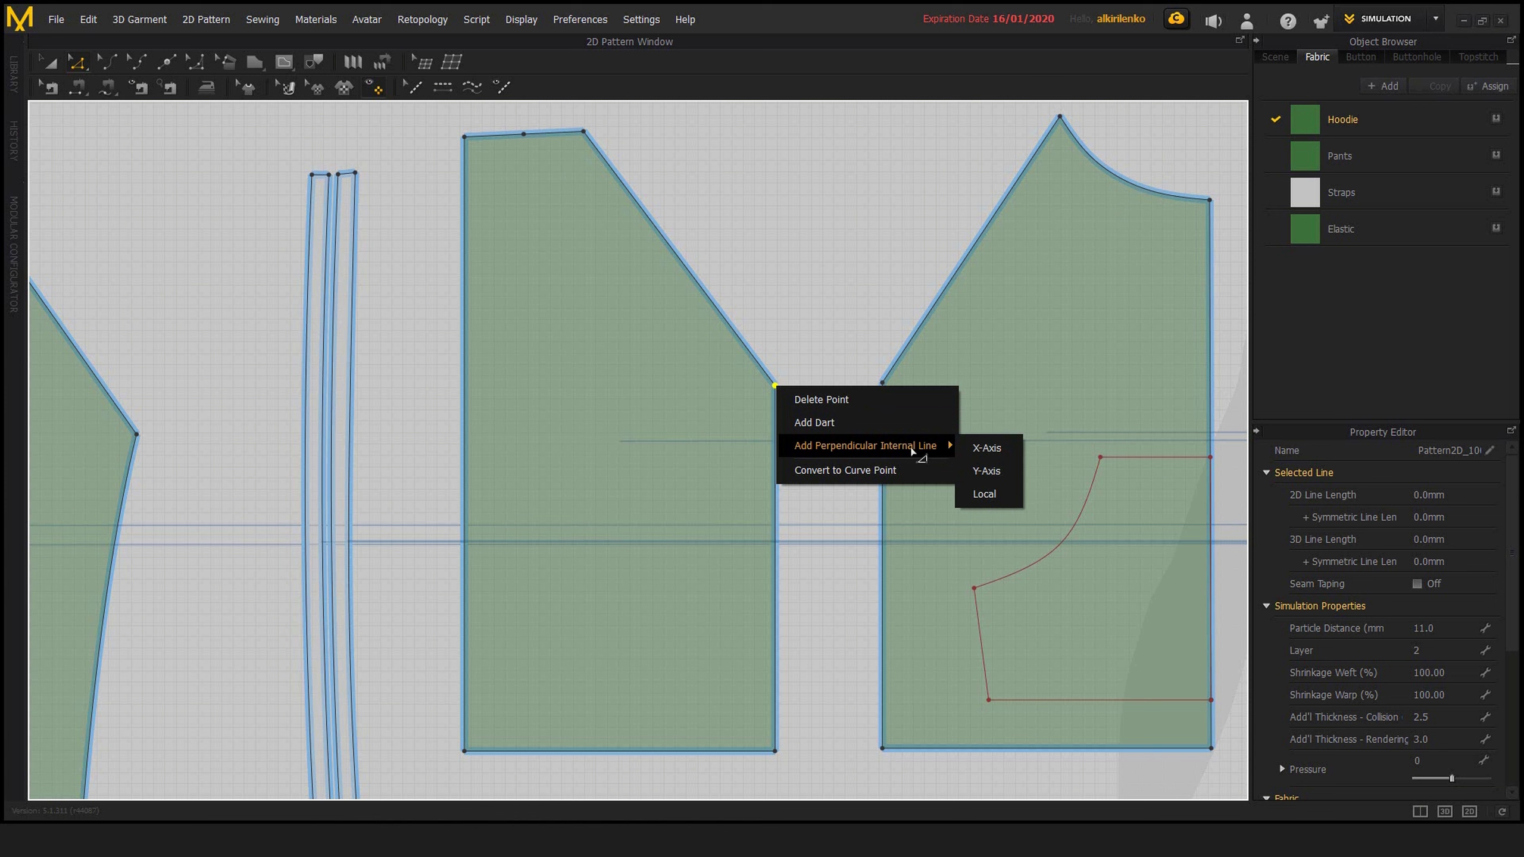
left_click(984, 495)
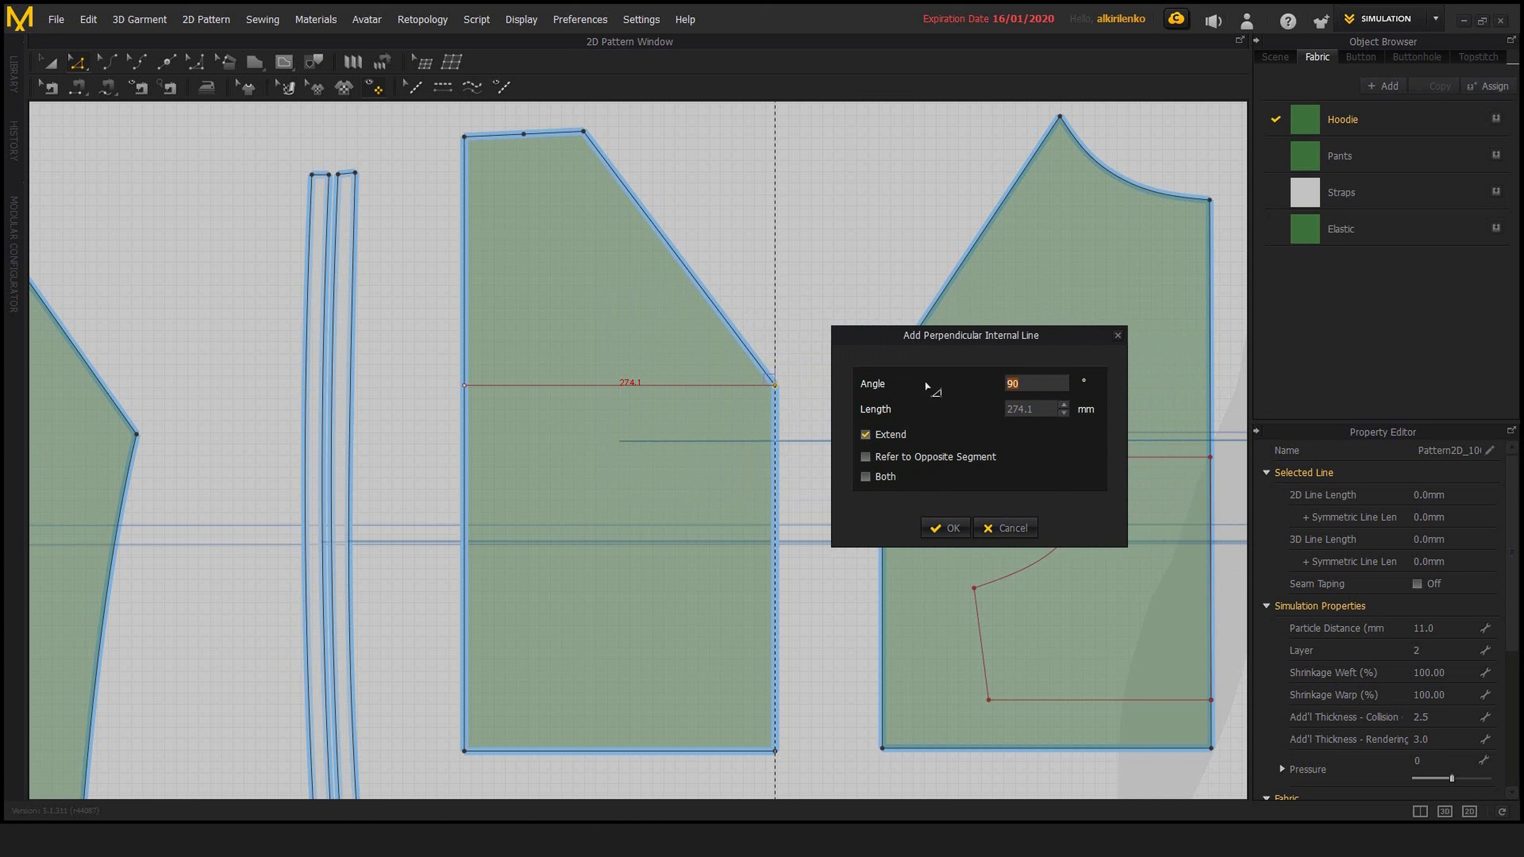
left_click_drag(947, 344, 999, 344)
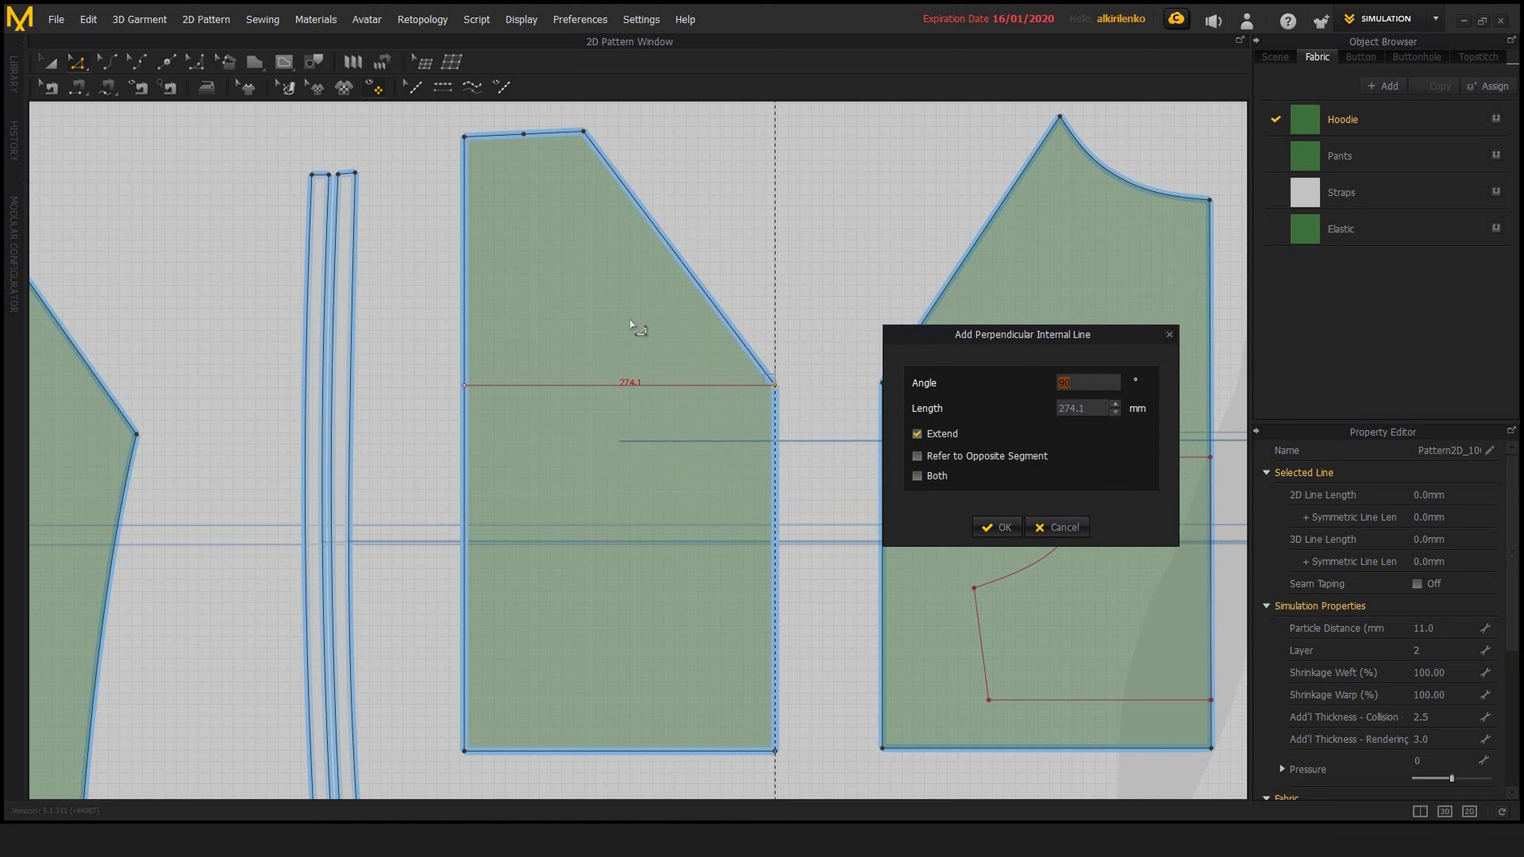
mouse_move(1023, 338)
left_mouse_down()
mouse_move(1075, 348)
mouse_move(1024, 346)
left_mouse_up()
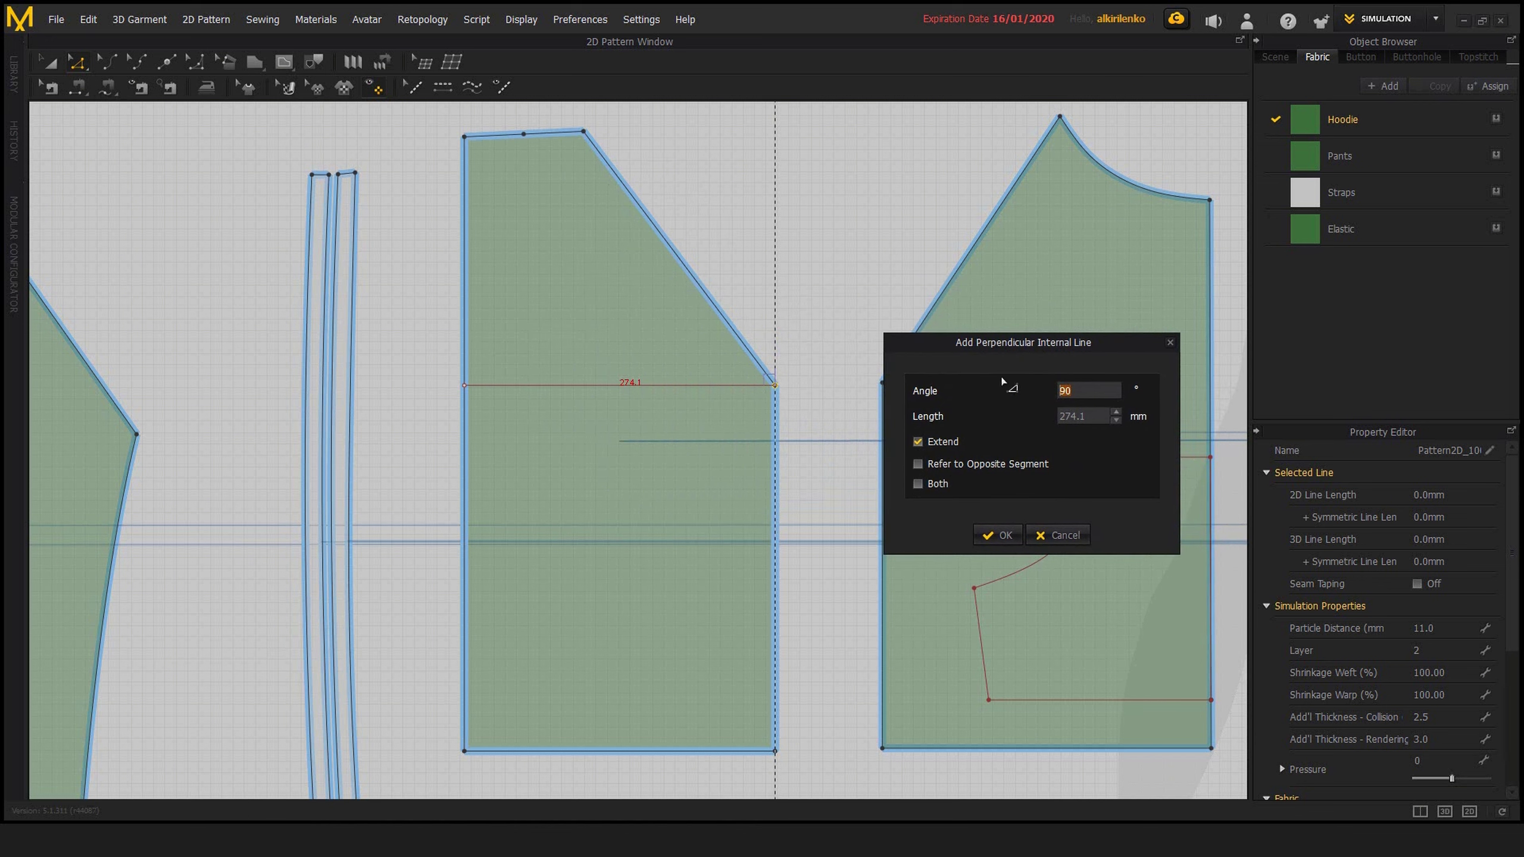
mouse_move(1010, 346)
left_mouse_down()
mouse_move(1078, 344)
mouse_move(1008, 350)
left_mouse_up()
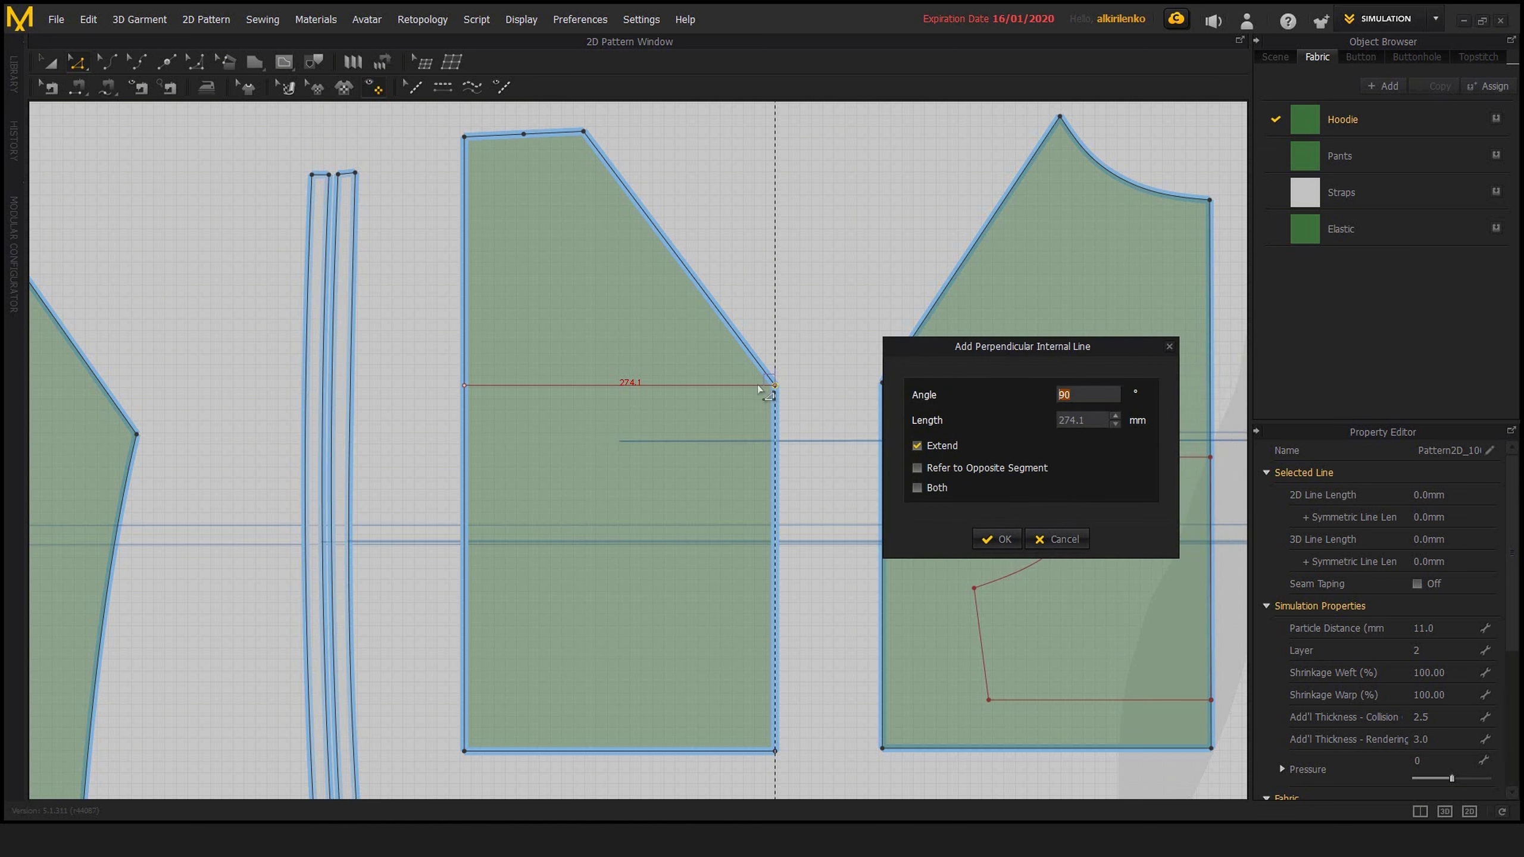
Try Refer to Opposite Segment on and off, turn it on together with Both, and apply the perpendicular line
left_click(917, 469)
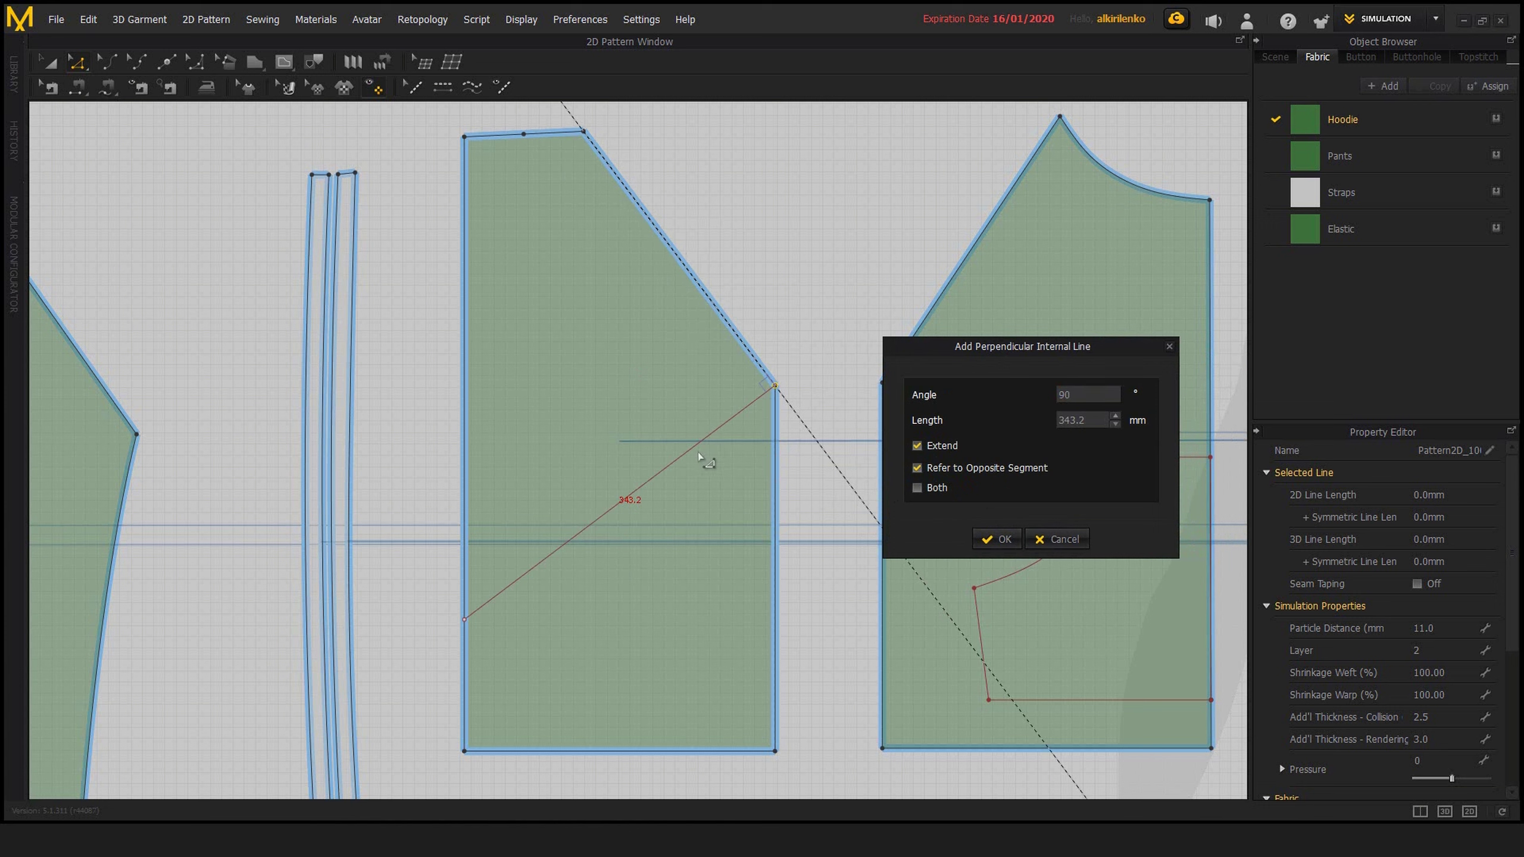
left_click(916, 468)
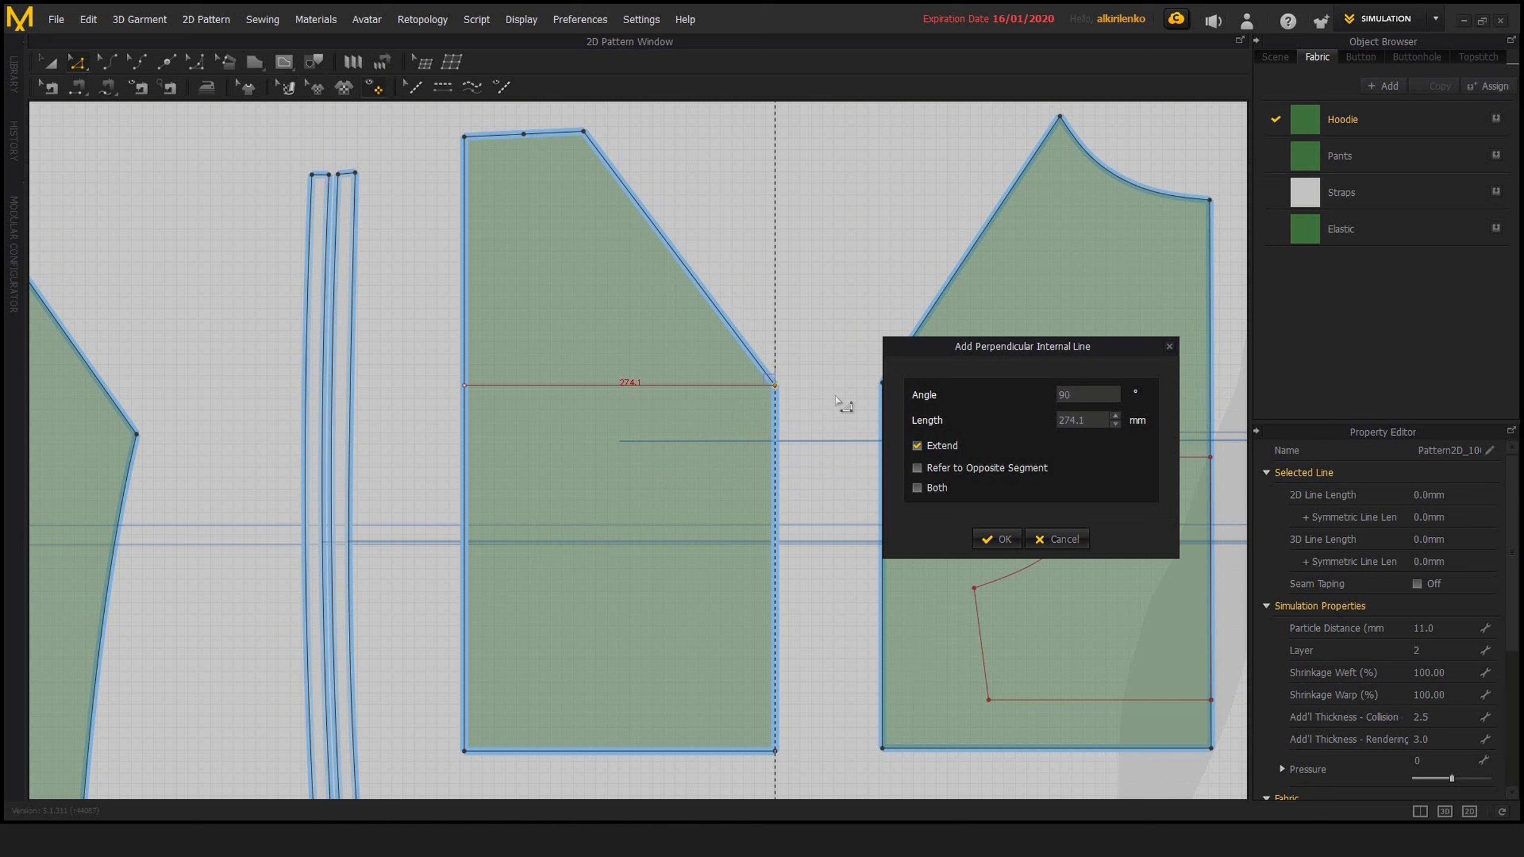
left_click(916, 487)
left_click(917, 468)
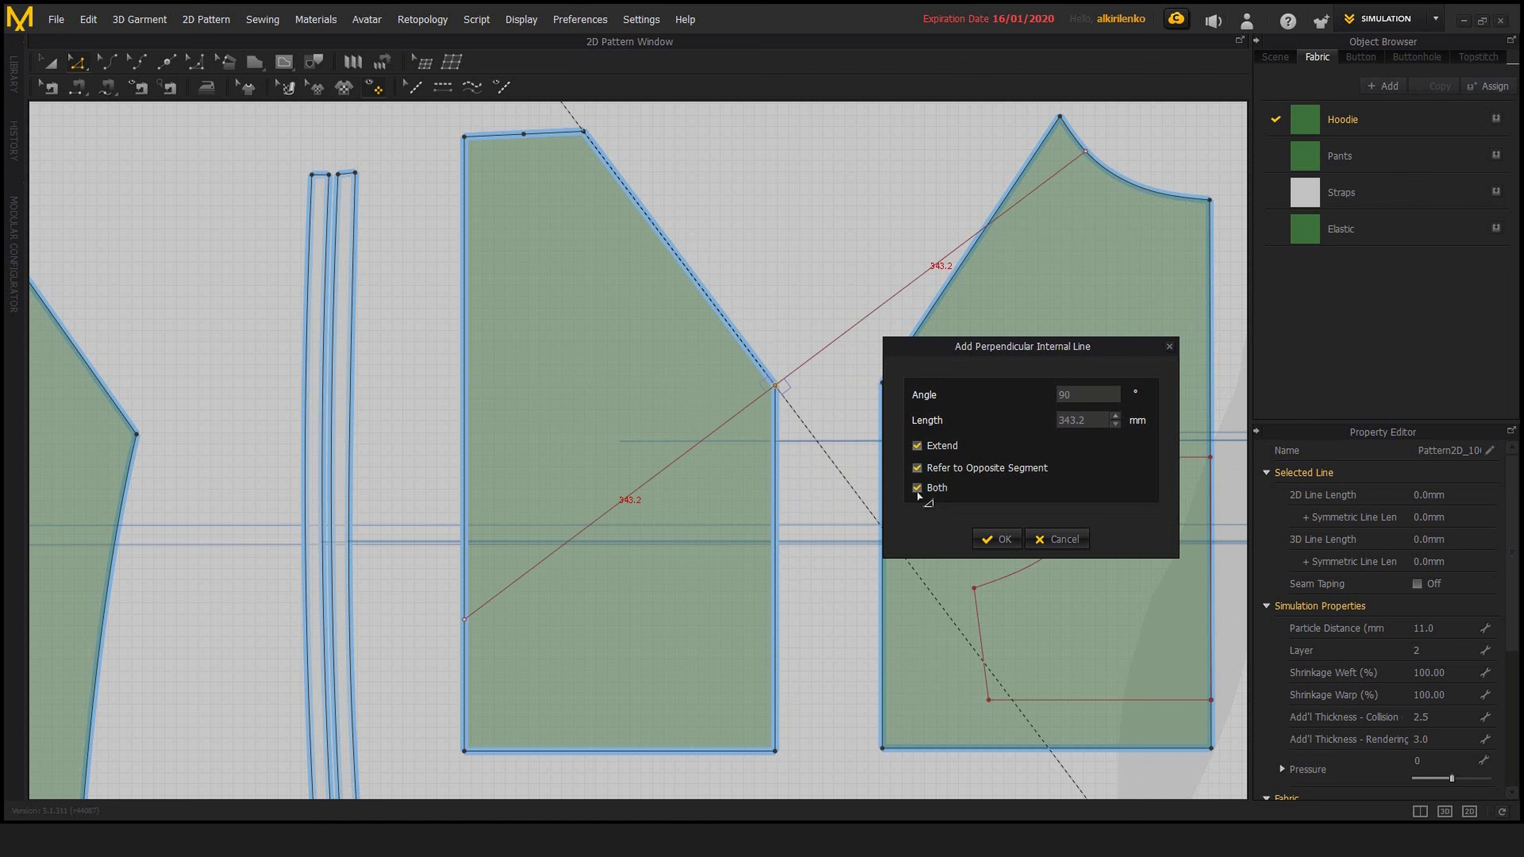
left_click(996, 539)
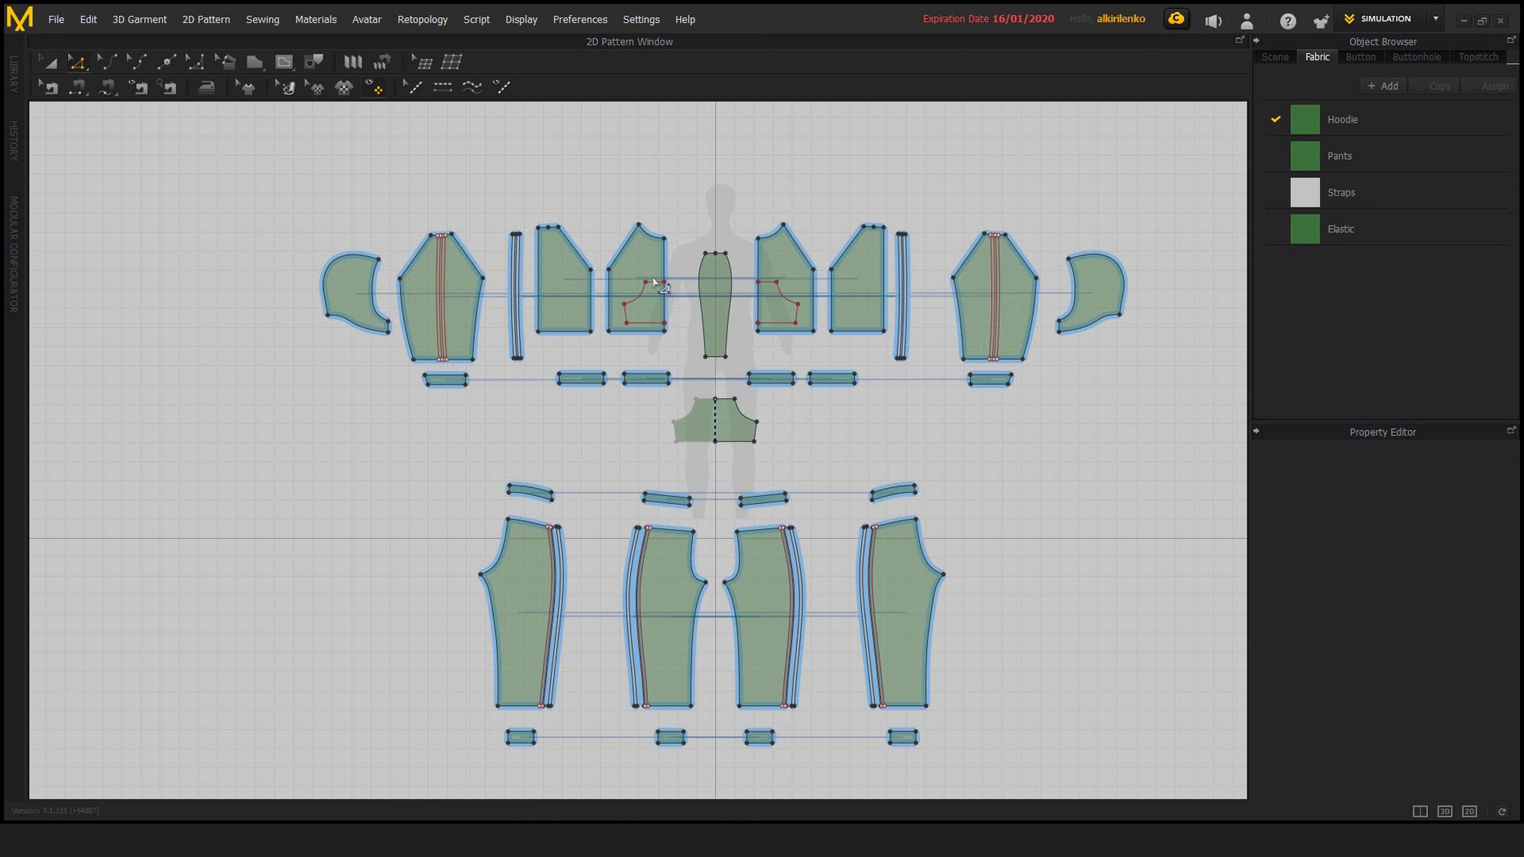
scroll(654, 282, "up", 10)
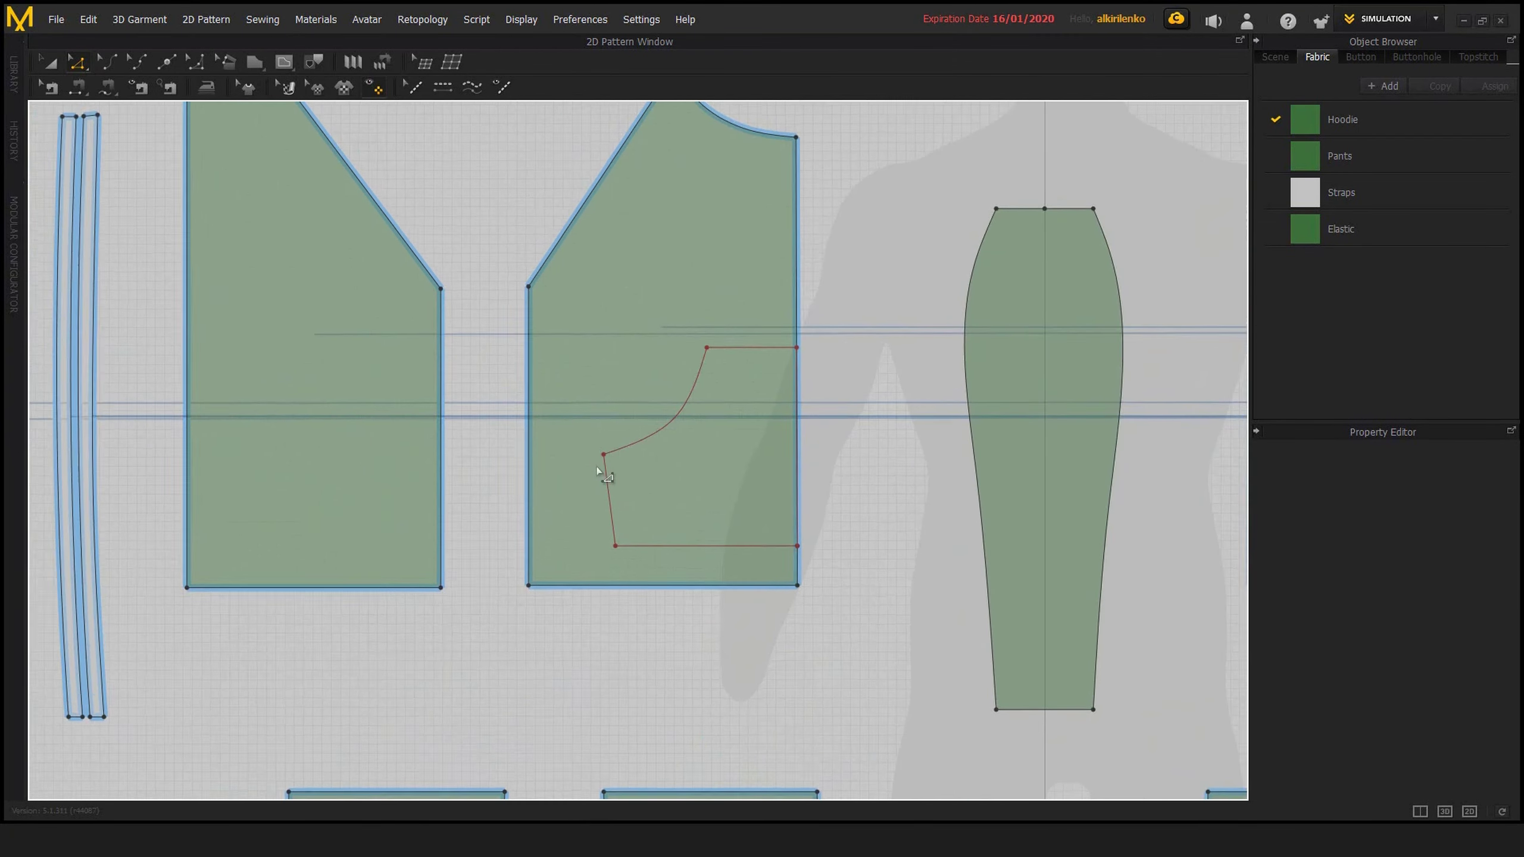
Try moving the pocket's curved internal segment toward the slanted edge, undo the move and clear the selection
scroll(683, 480, "up", 2)
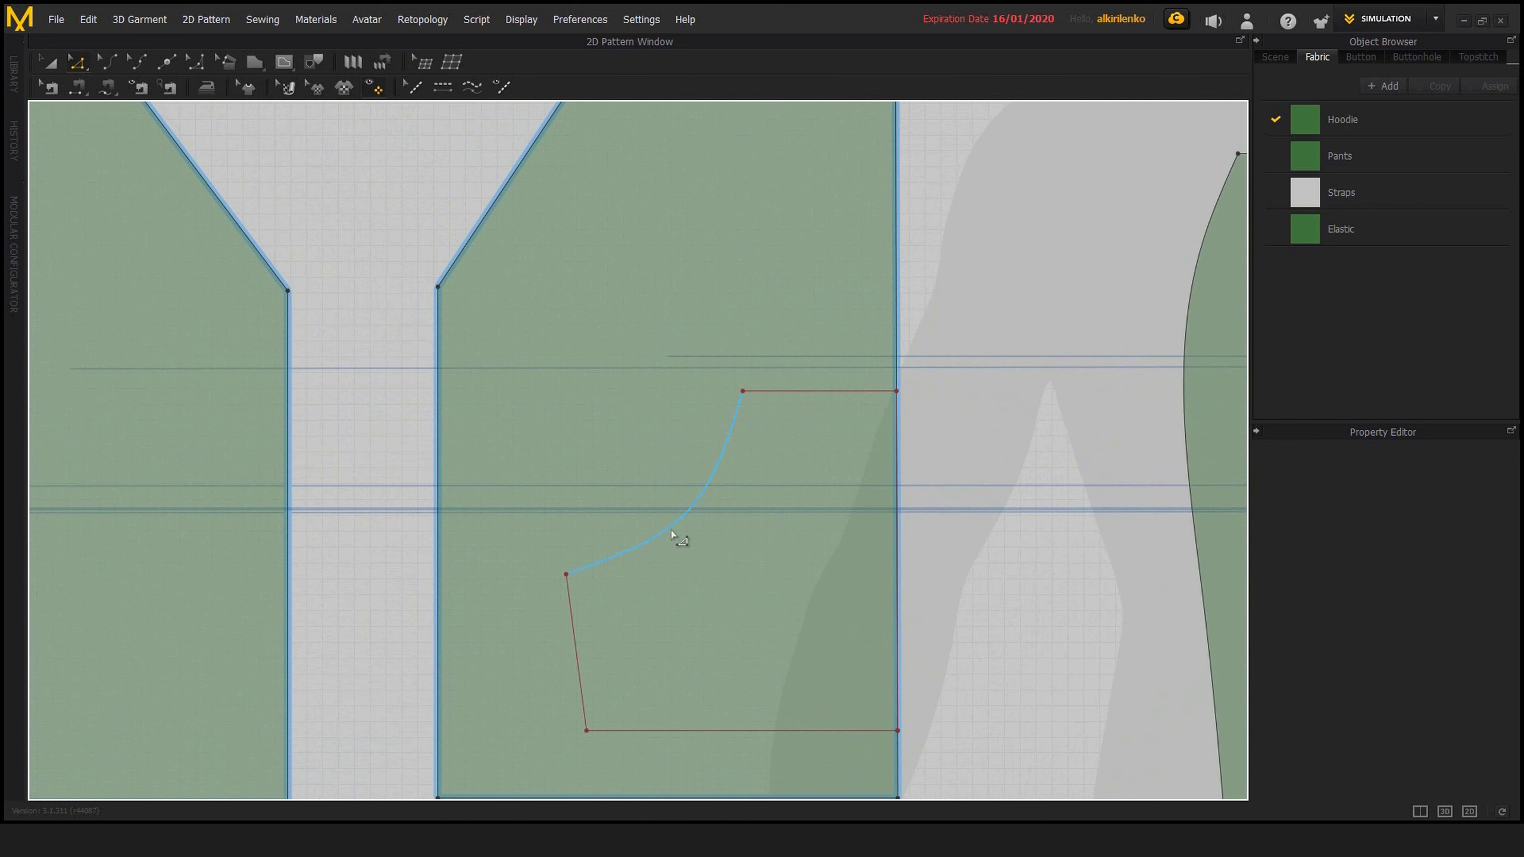
left_click(630, 552)
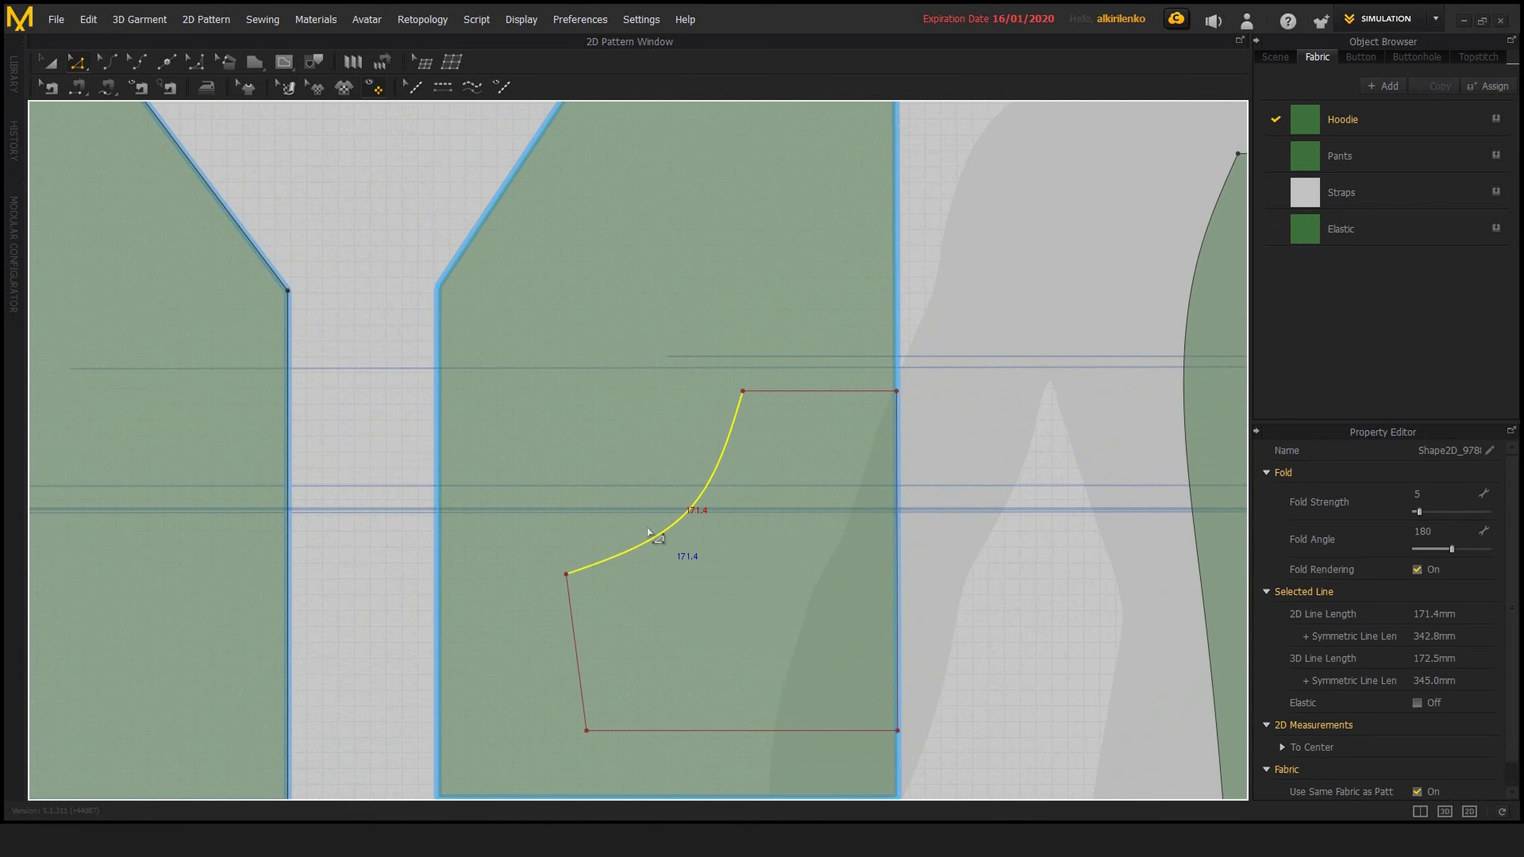
middle_click_drag(949, 466, 941, 492)
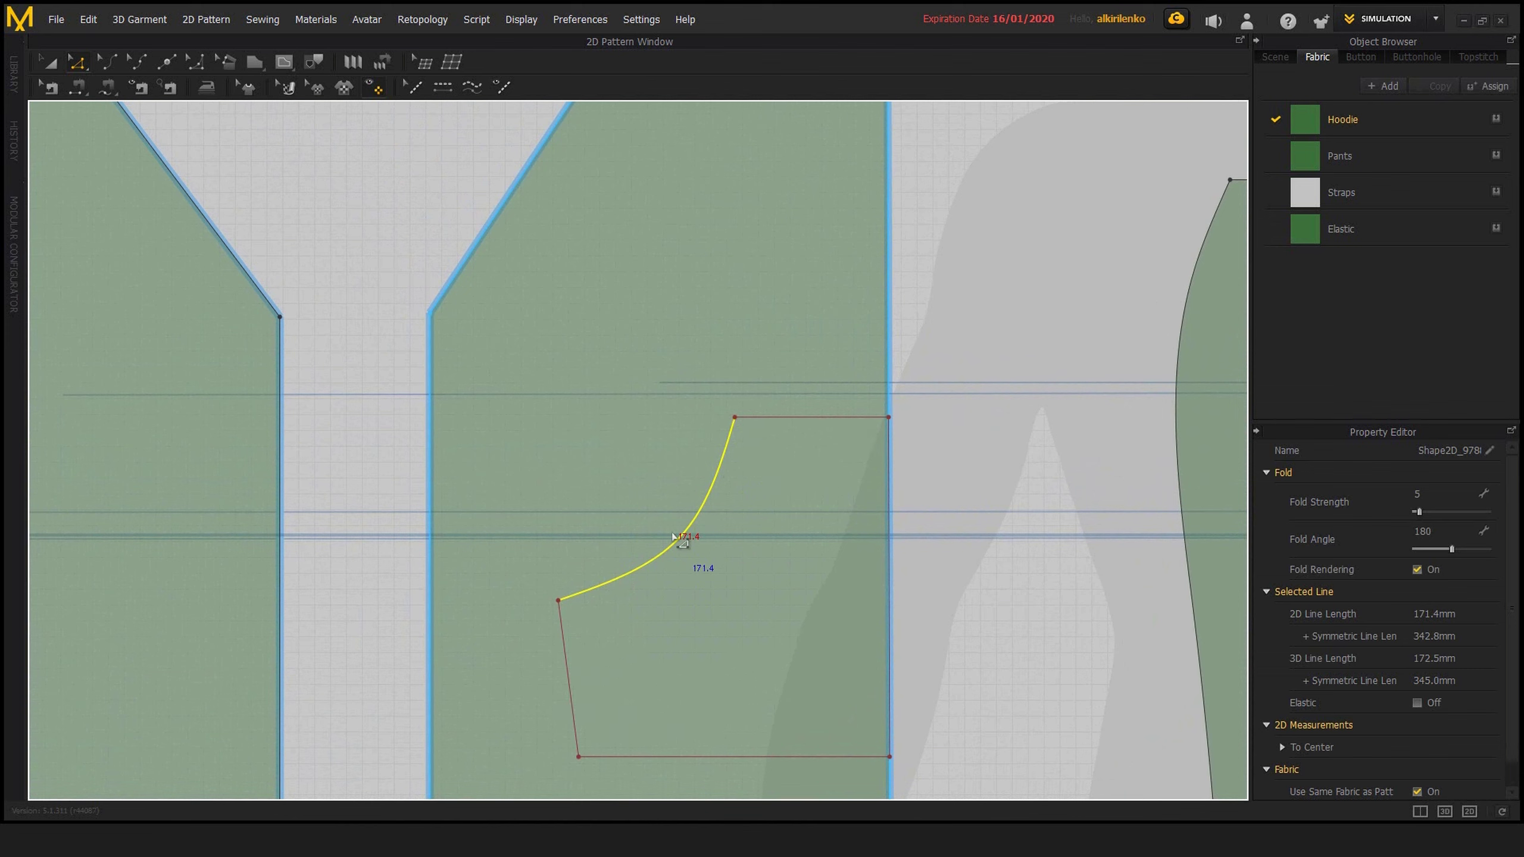
left_click_drag(673, 537, 518, 415)
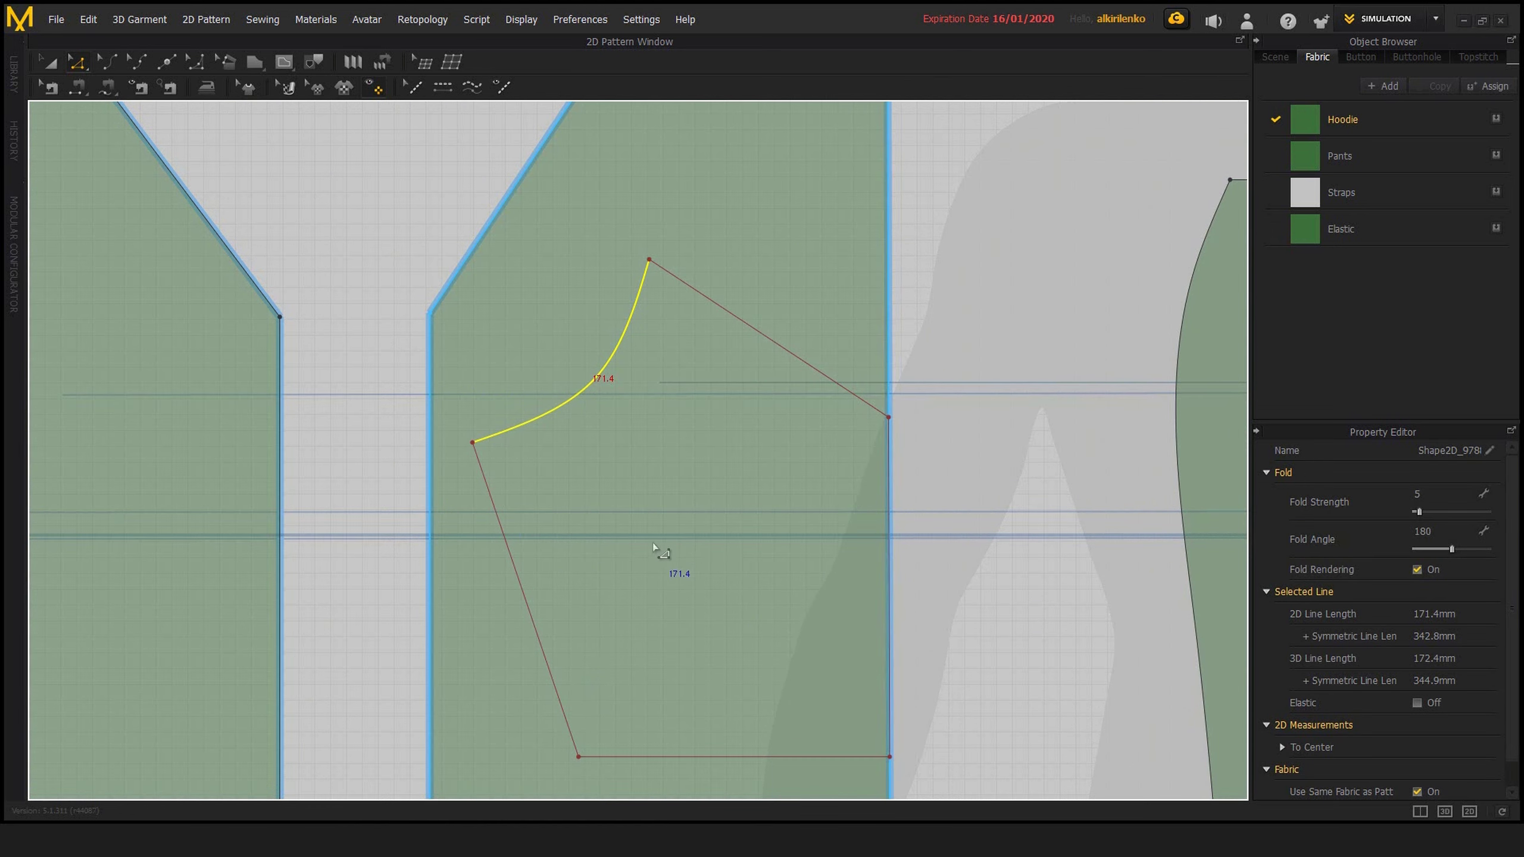
key("ctrl+z")
left_click(952, 517)
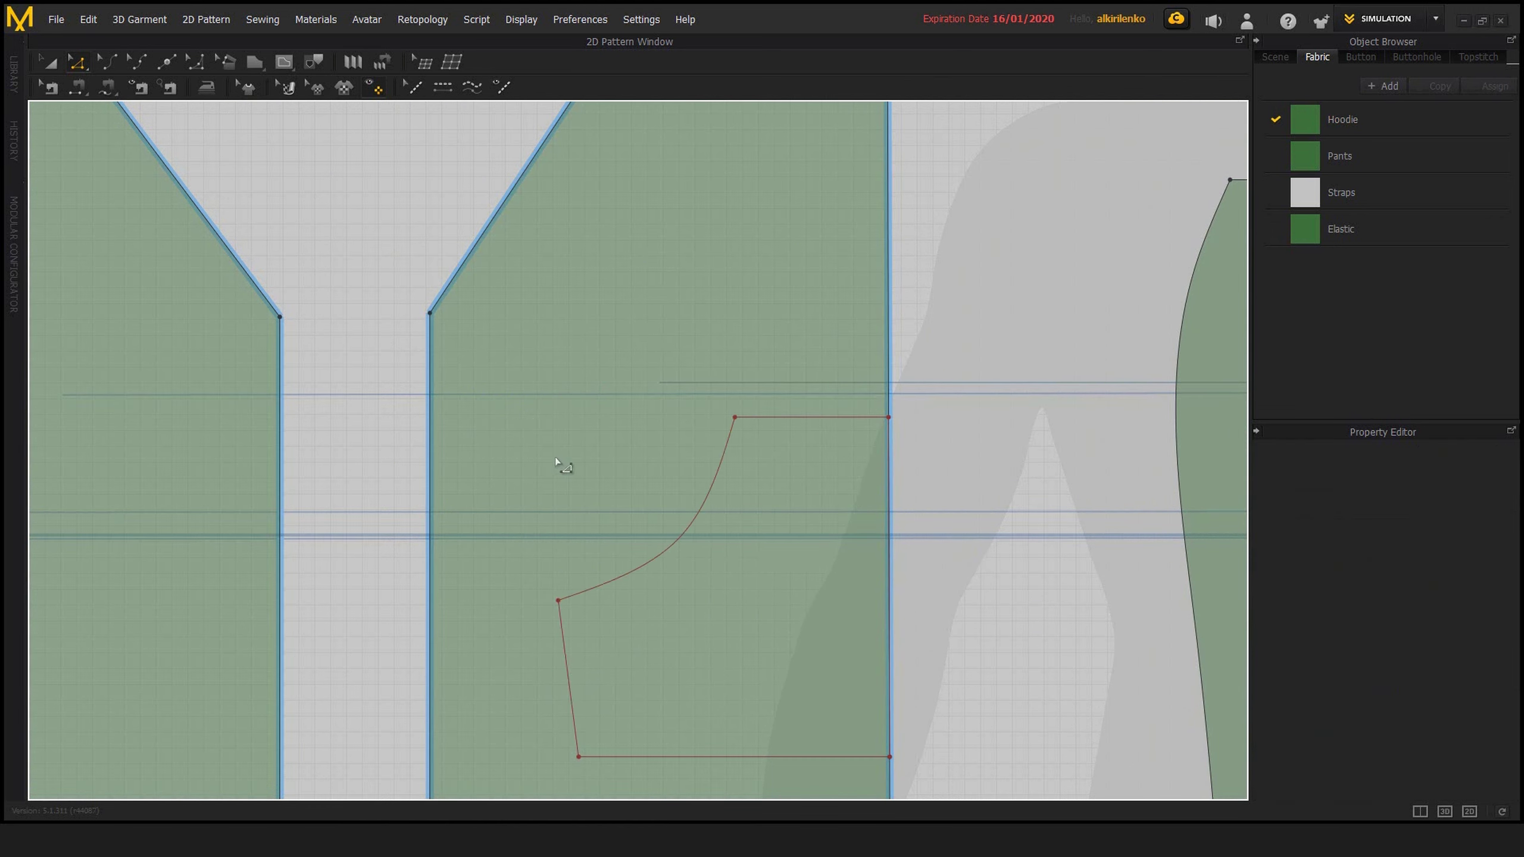
Look at the Divide Internal Point option for the corner point at the upper end of the pocket curve
scroll(576, 457, "up", 2)
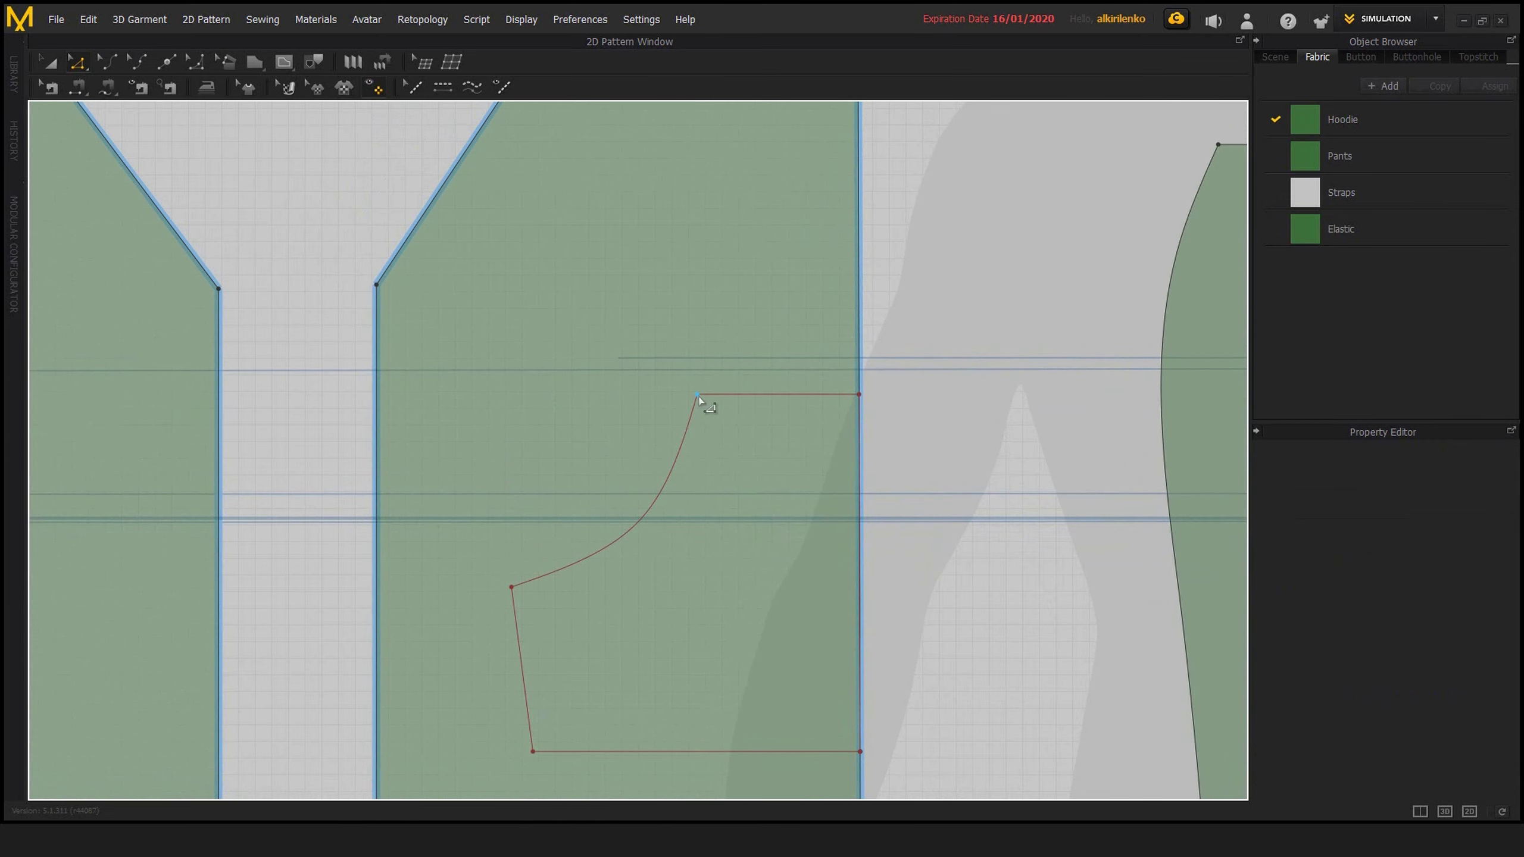
left_click(698, 396)
right_click(697, 396)
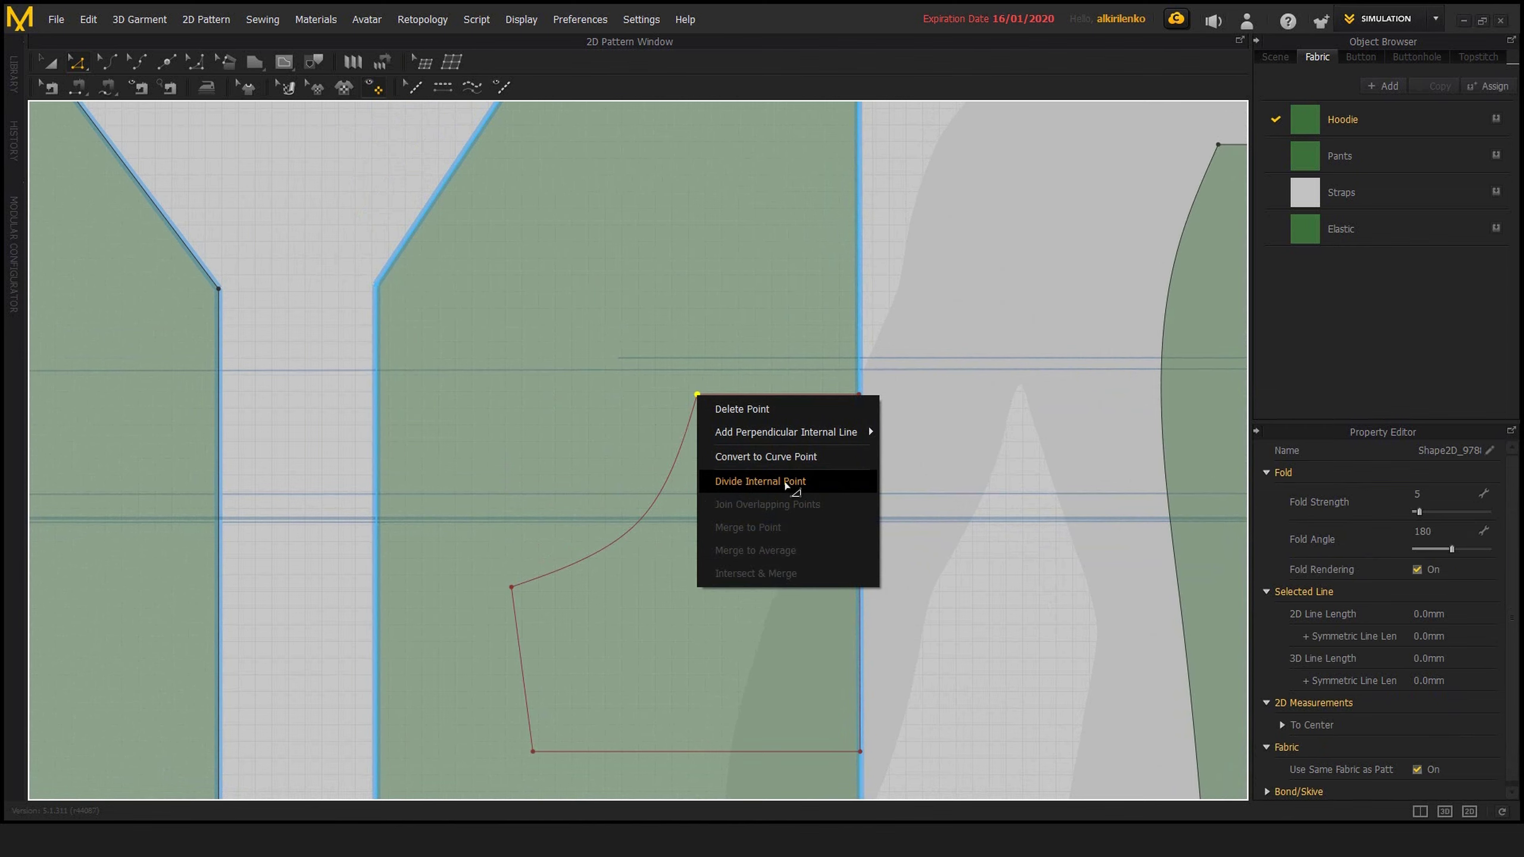
left_click(899, 476)
left_click(833, 405)
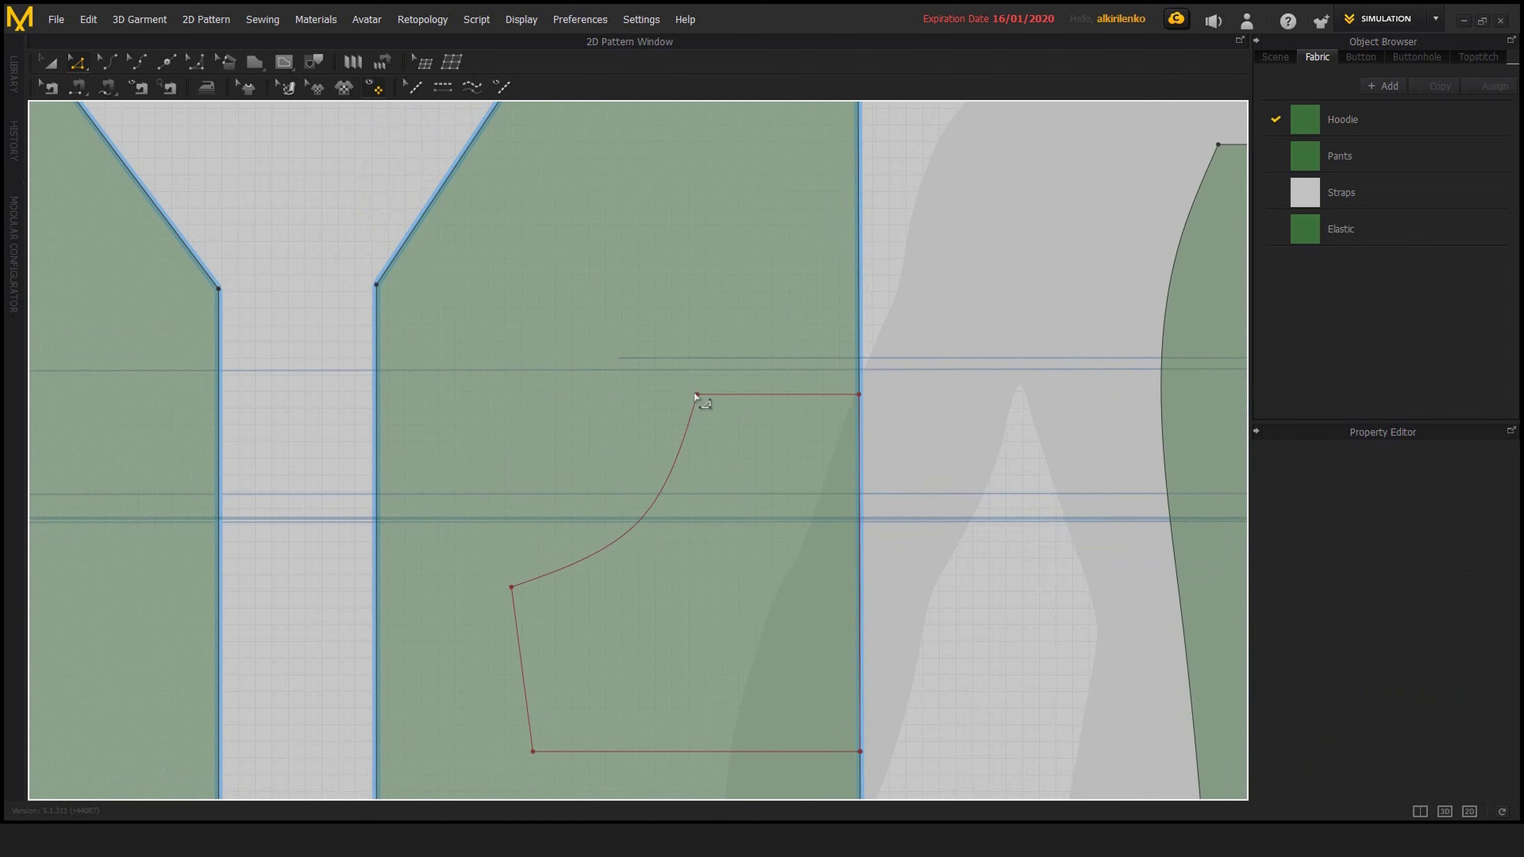
Divide the pocket's curved internal line from the straight lines at both of its ends
middle_click_drag(950, 510, 1017, 489)
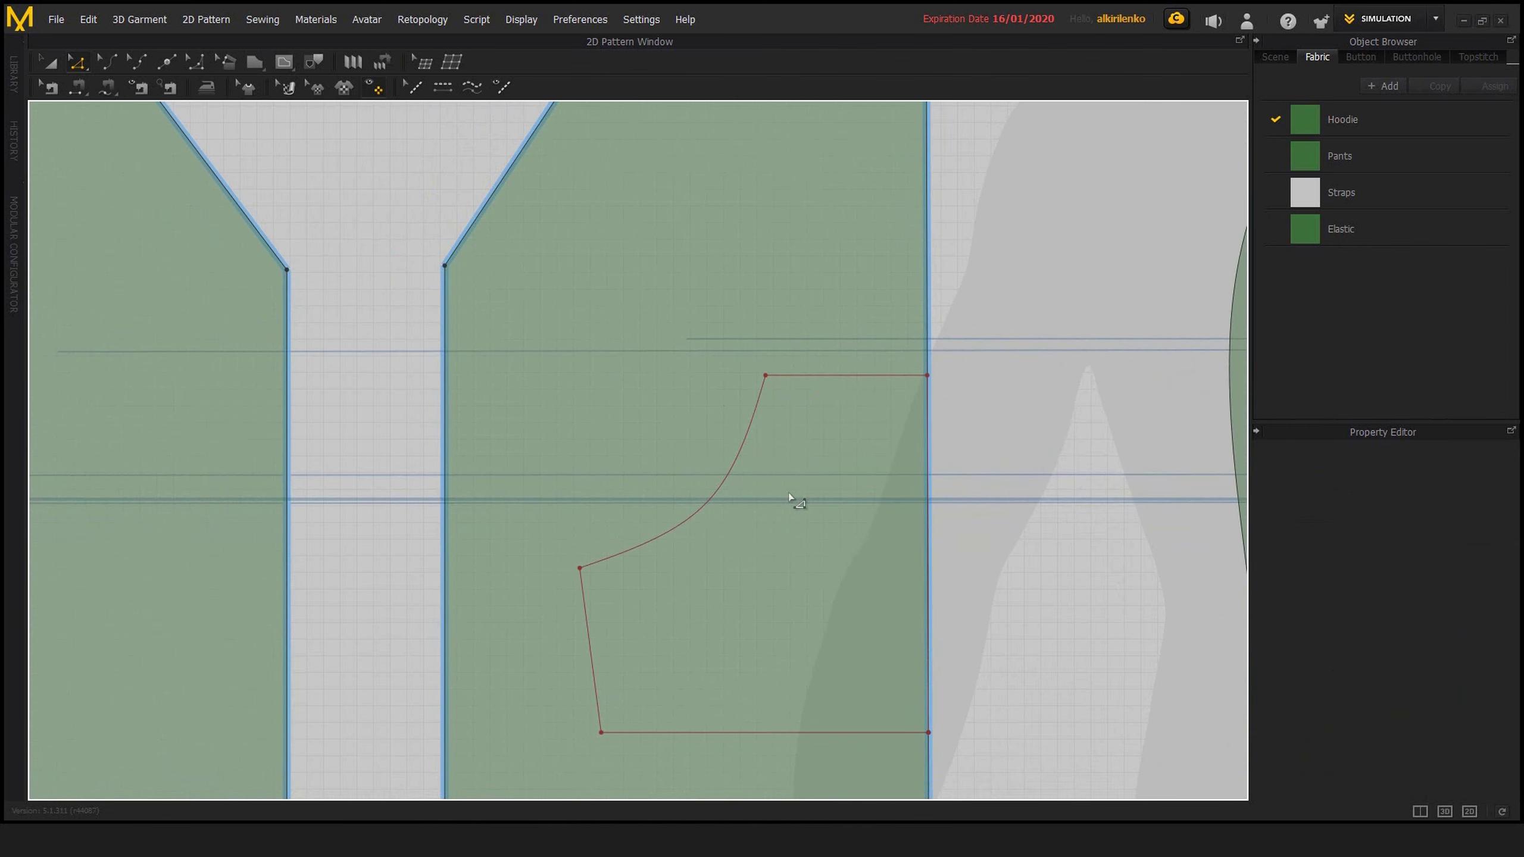
middle_click_drag(724, 492, 676, 490)
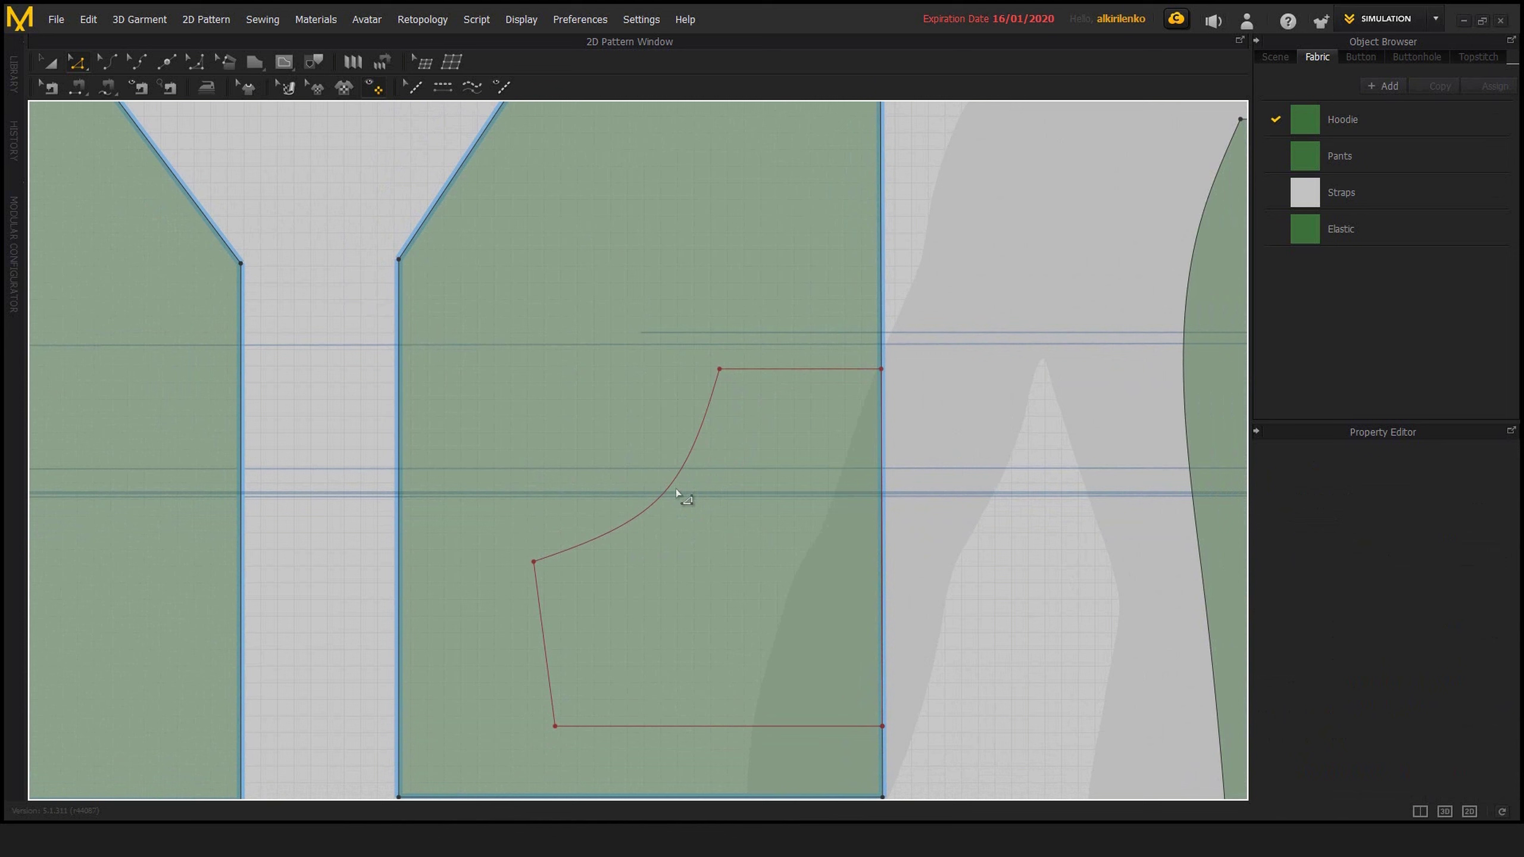
right_click(653, 509)
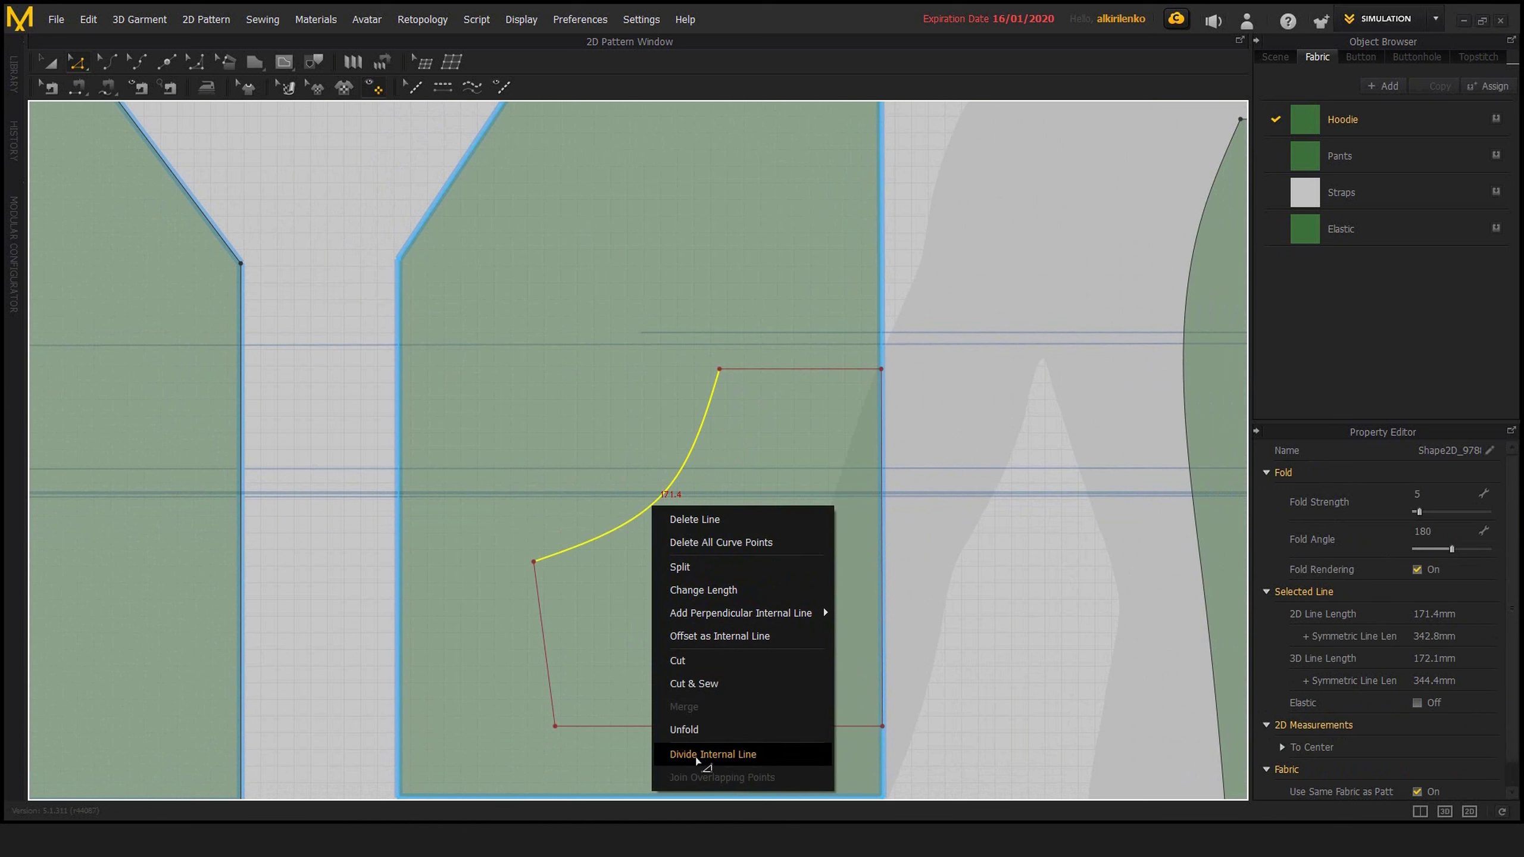
left_click(733, 759)
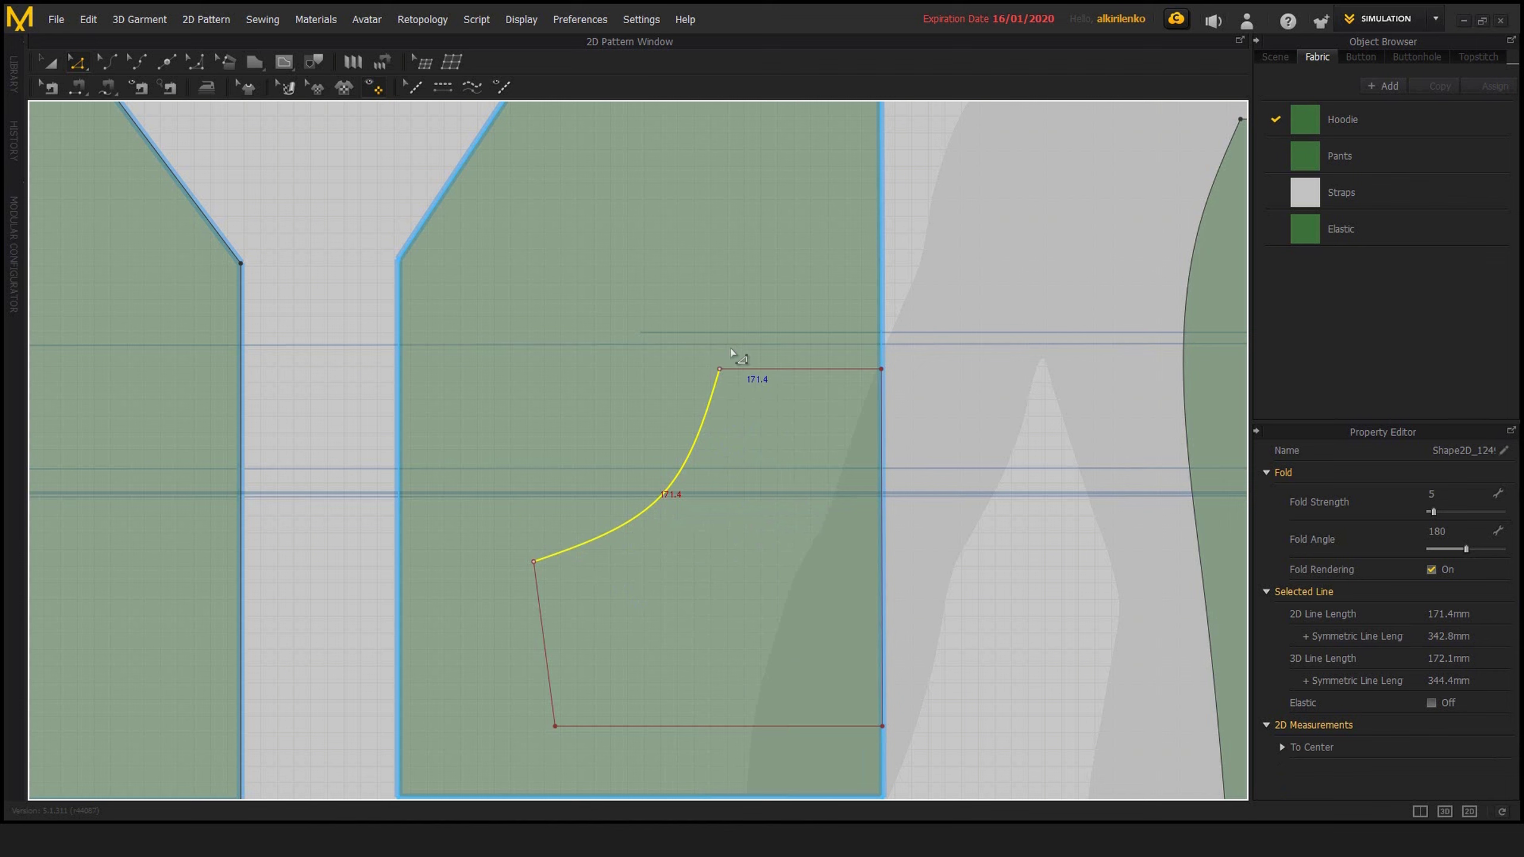
left_click(975, 434)
left_click_drag(669, 485, 586, 384)
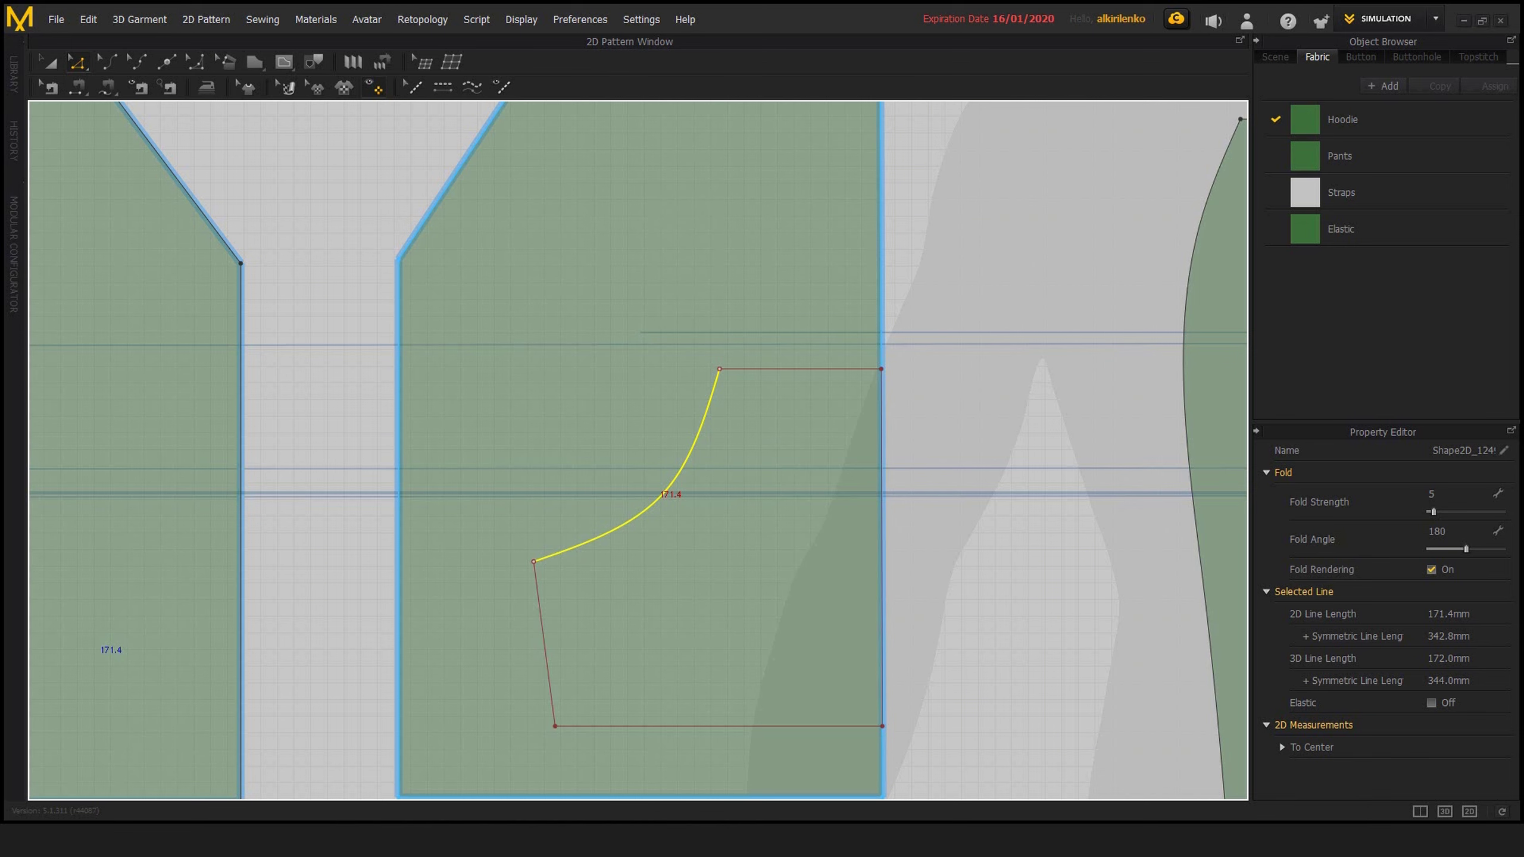
key("Escape")
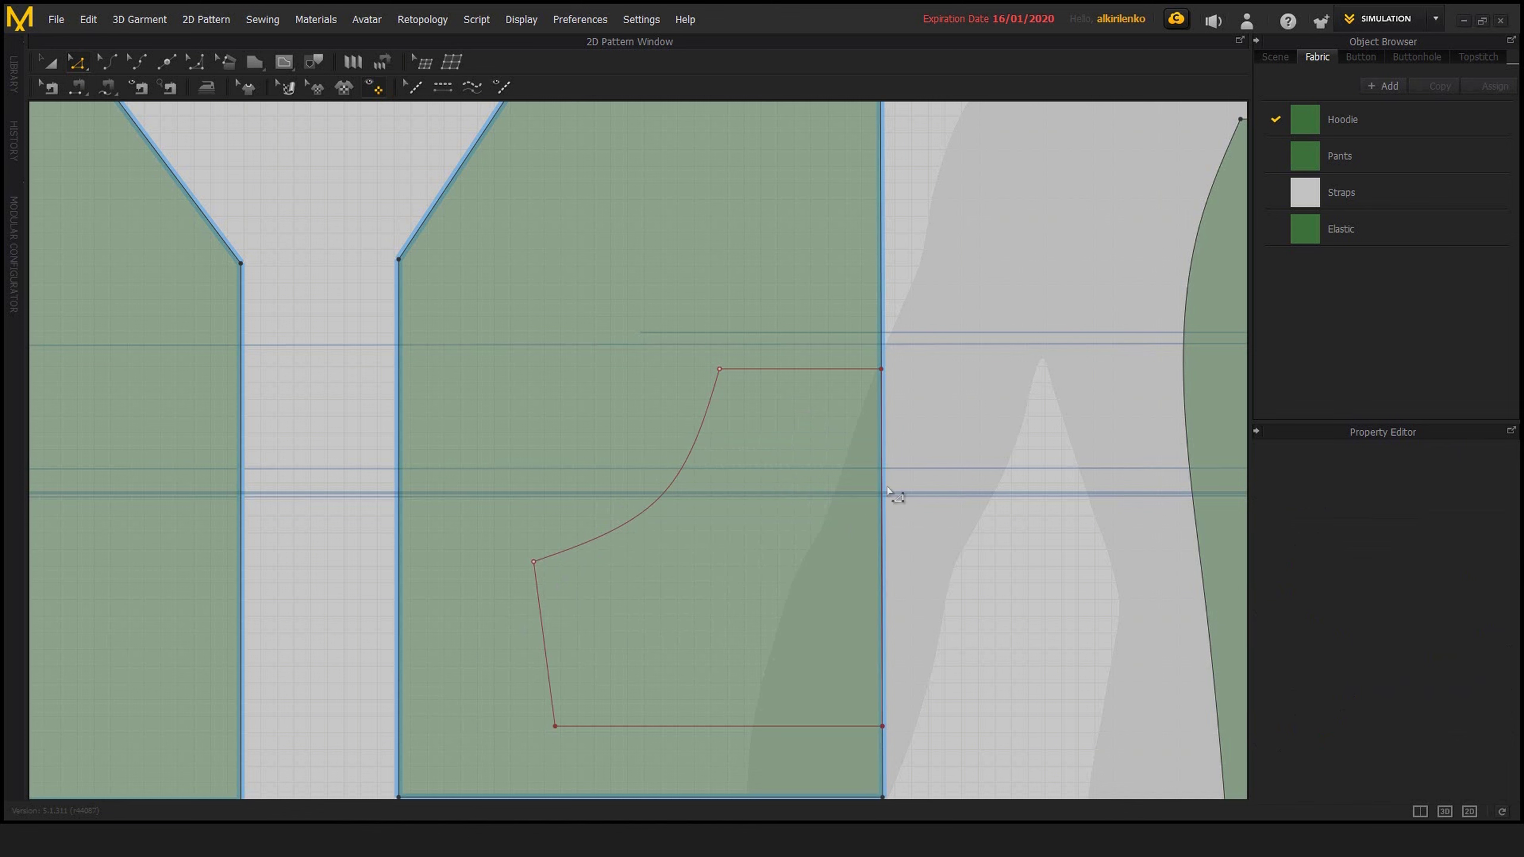
Try moving the divided curve away from its neighbouring lines to test the separation, and undo the move
scroll(740, 451, "down", 2)
scroll(744, 486, "up", 2)
scroll(645, 442, "down", 1)
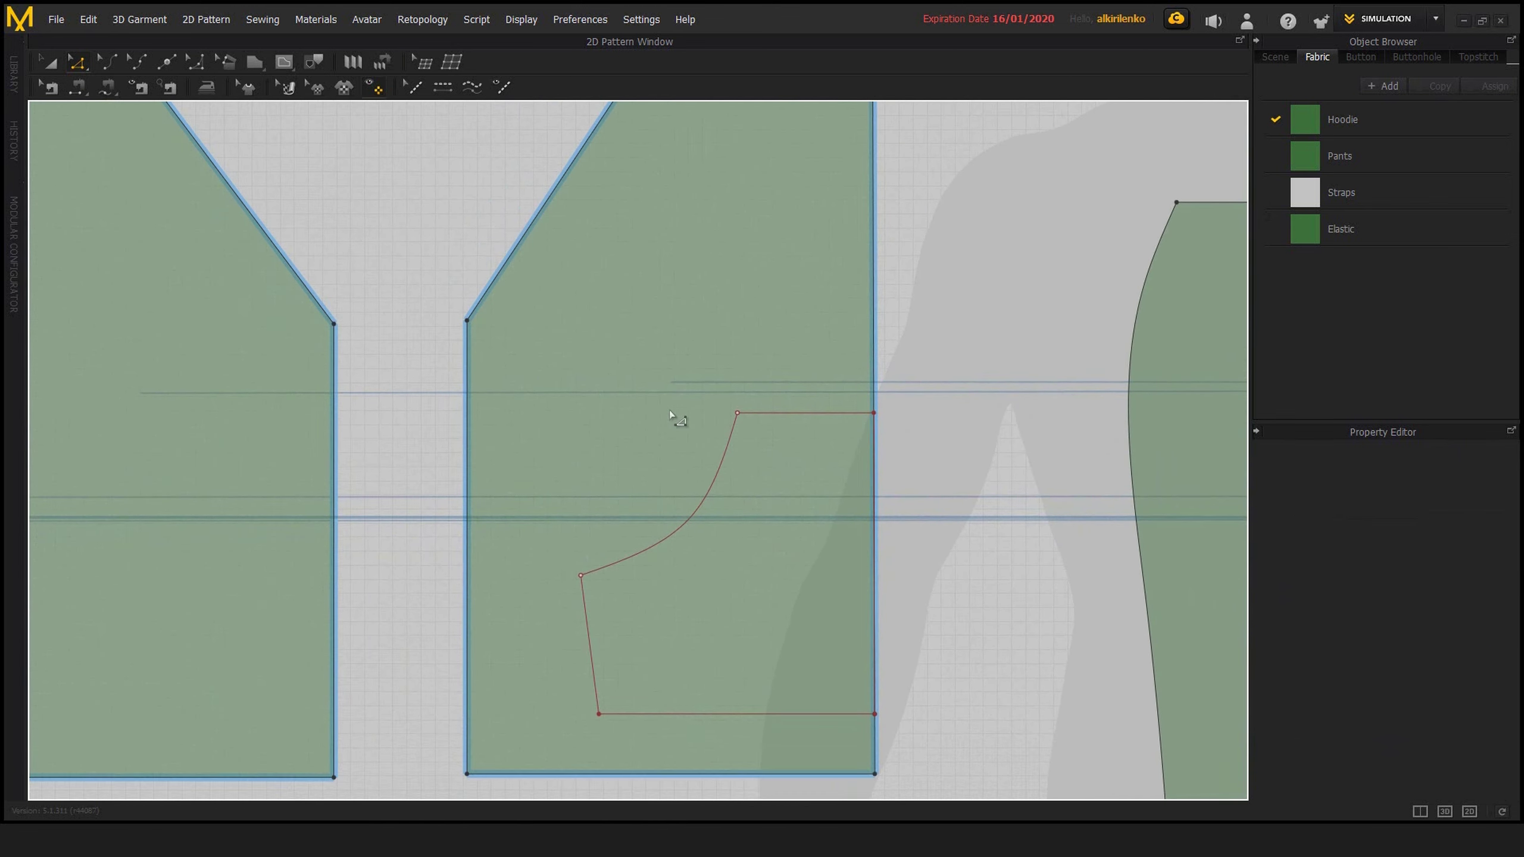
scroll(720, 540, "up", 1)
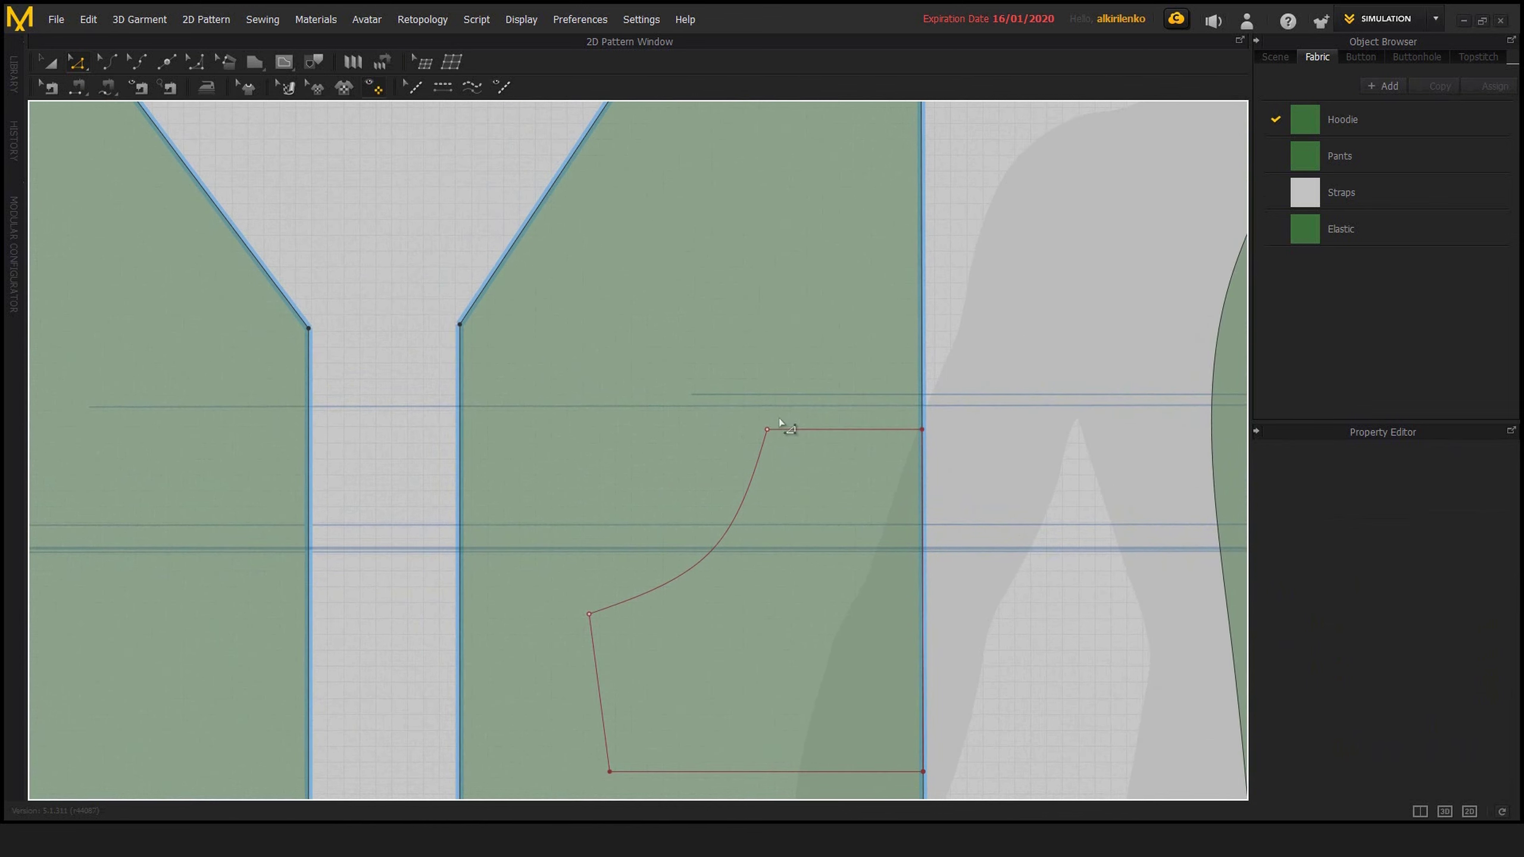
middle_click_drag(778, 425, 755, 445)
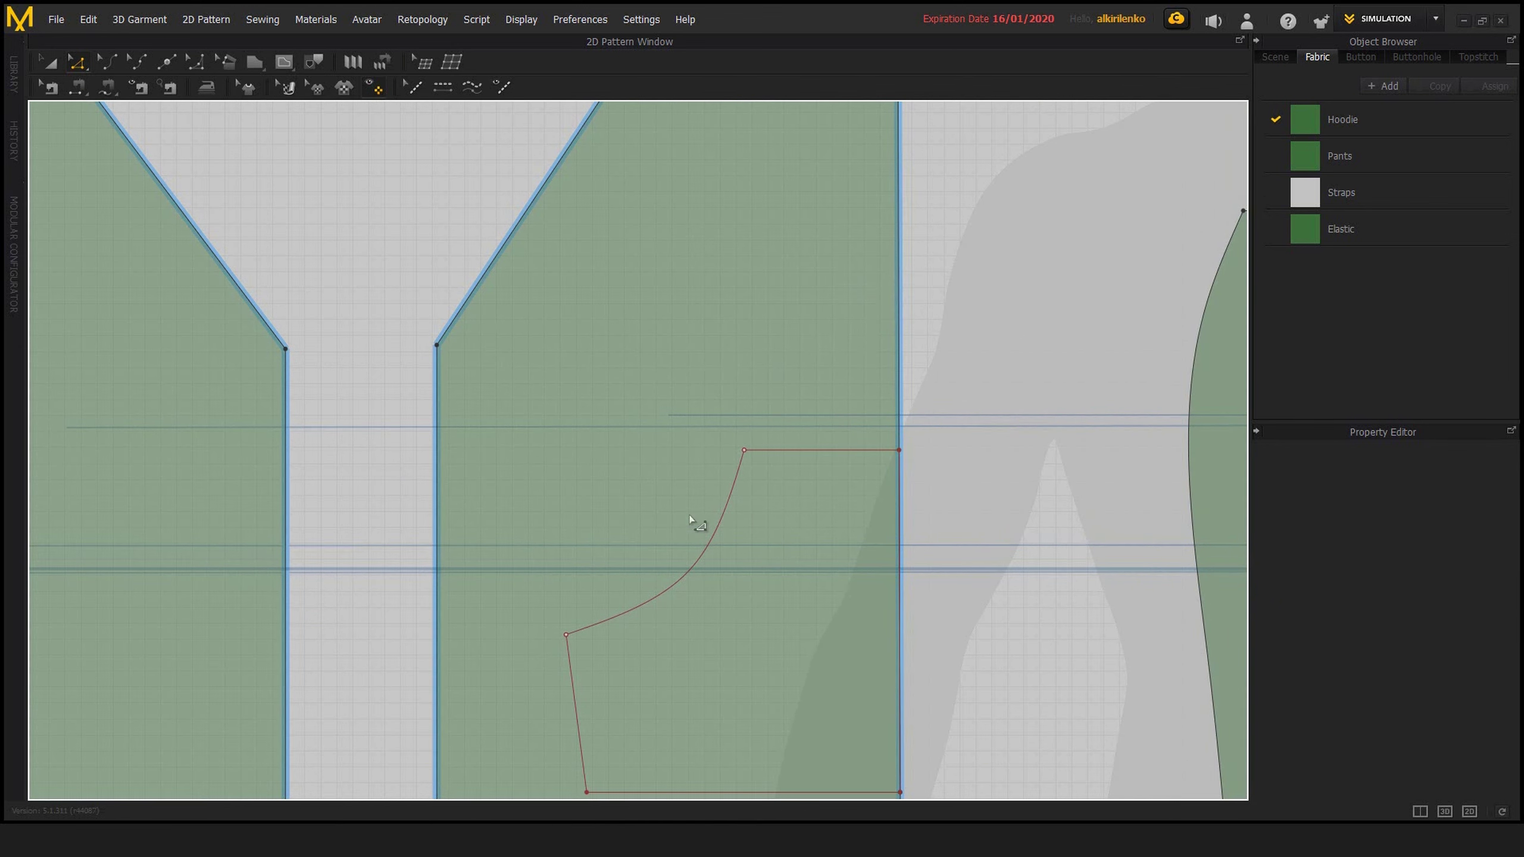
middle_click_drag(689, 514, 772, 448)
left_click_drag(772, 500, 644, 453)
left_click(714, 489)
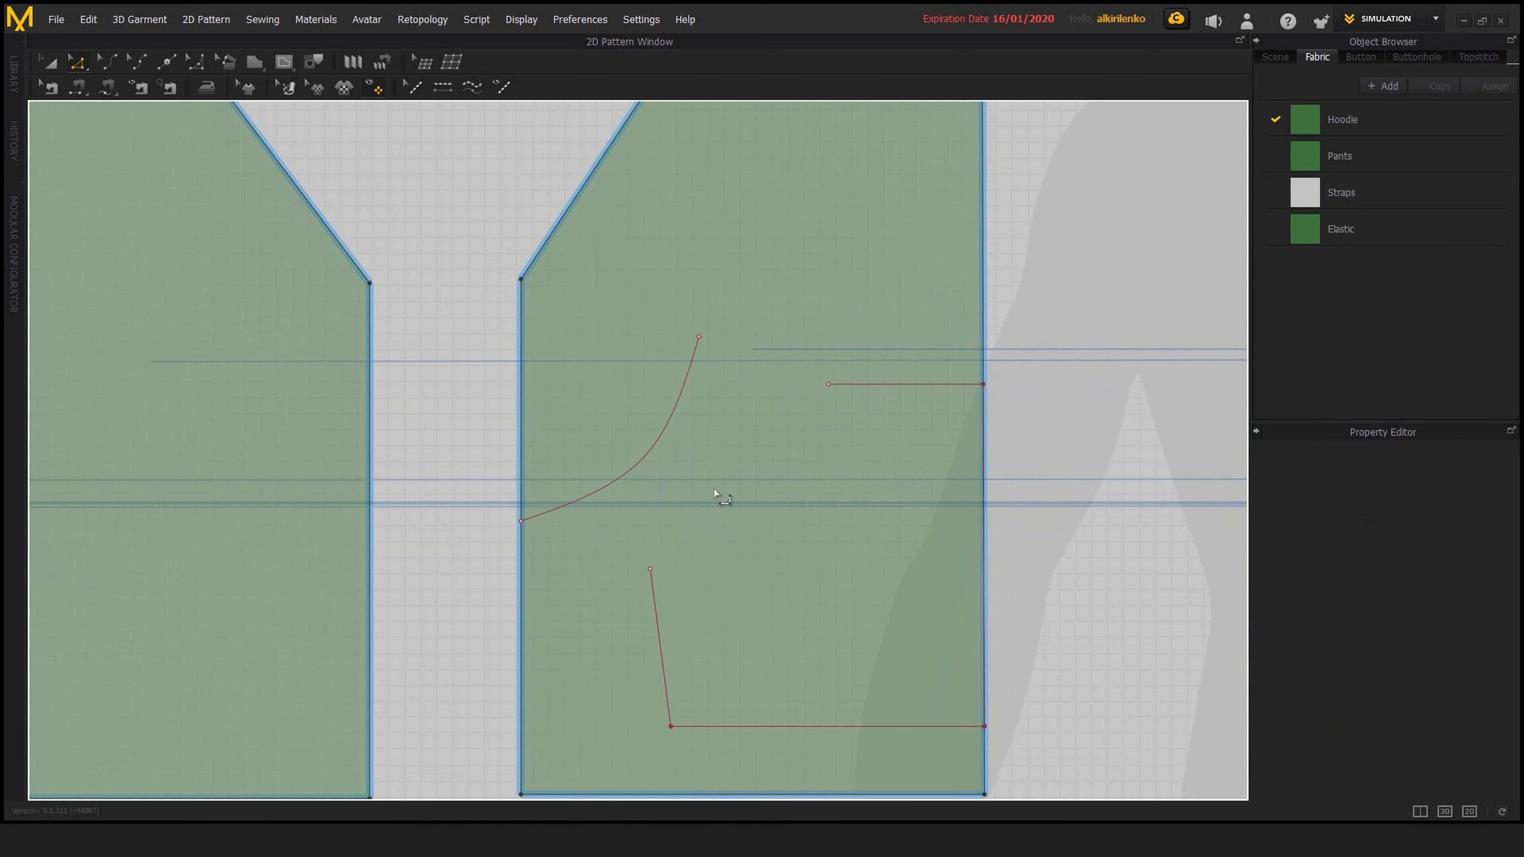
key("ctrl+z")
key("ctrl+z")
left_click(728, 291)
middle_click_drag(602, 188, 605, 344)
right_click(596, 335)
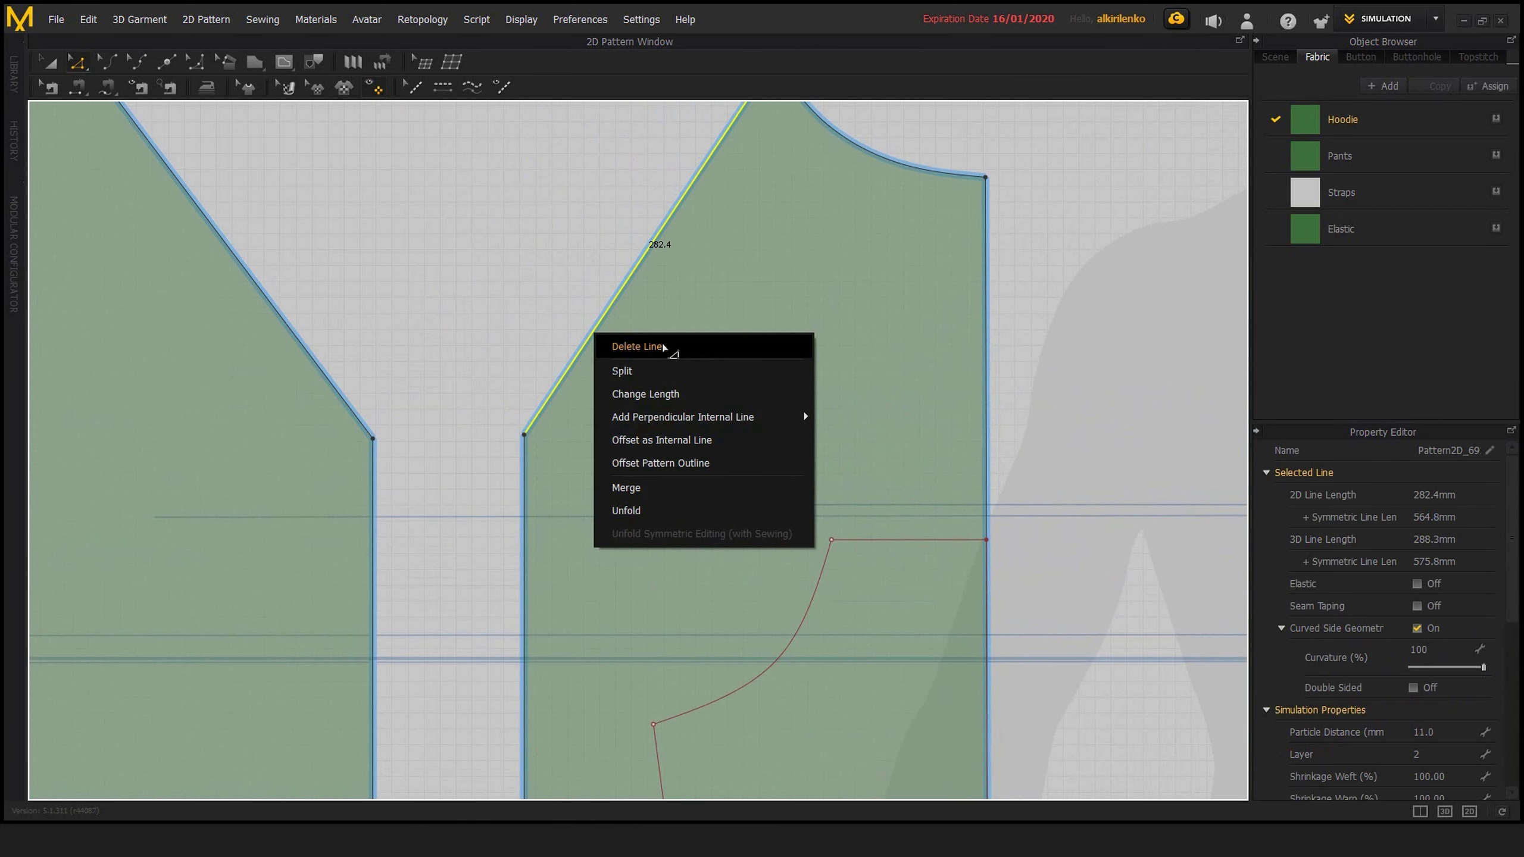
left_click(689, 440)
left_click(856, 275)
left_click(765, 479)
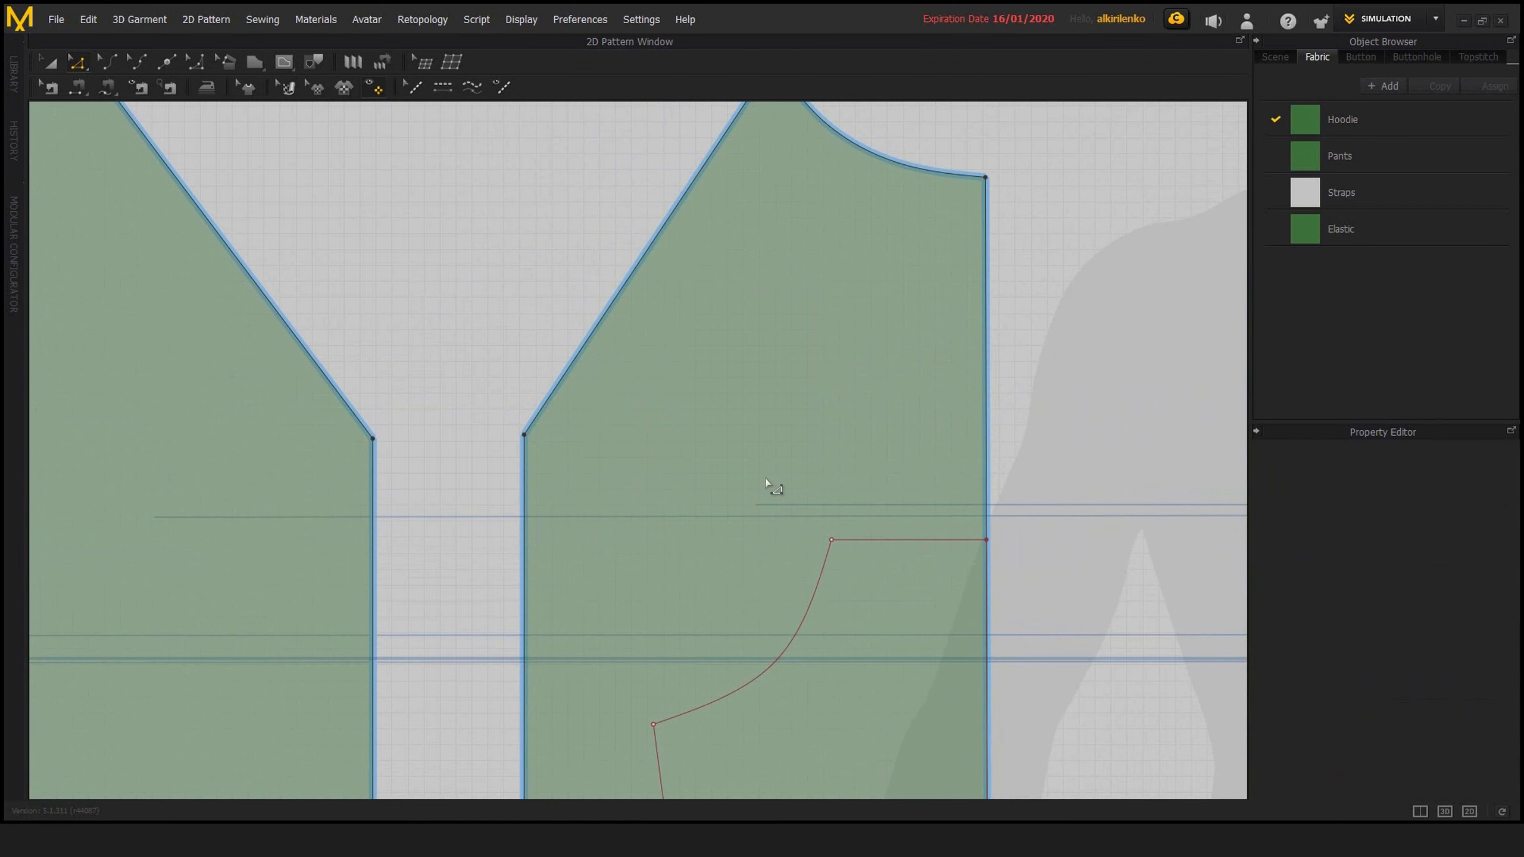
Offset the pocket's upper horizontal line as seven internal lines spaced 10 mm apart, in the reverse direction
right_click(883, 544)
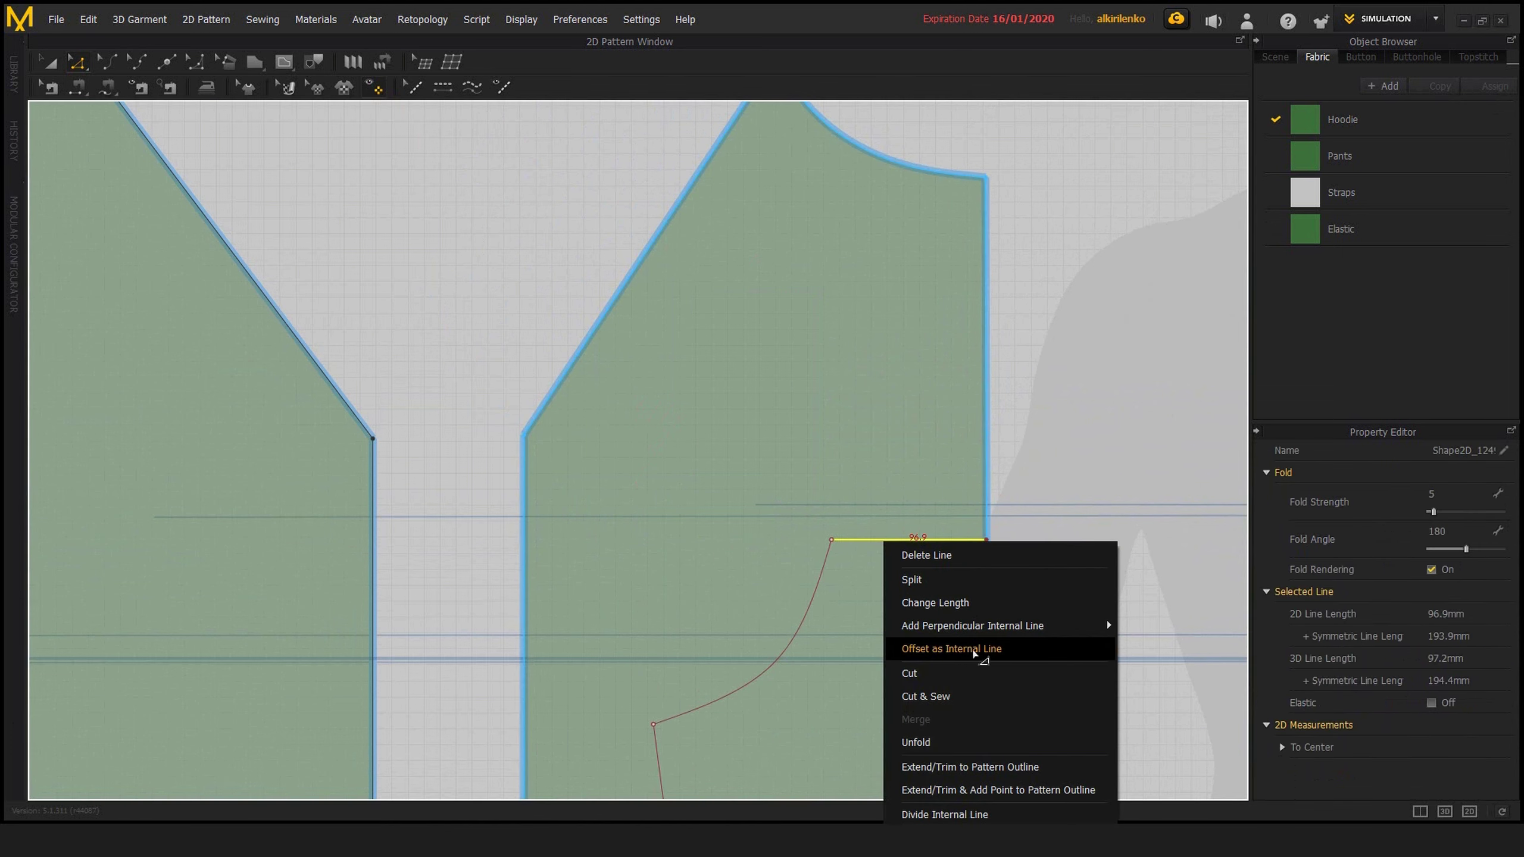
left_click(981, 650)
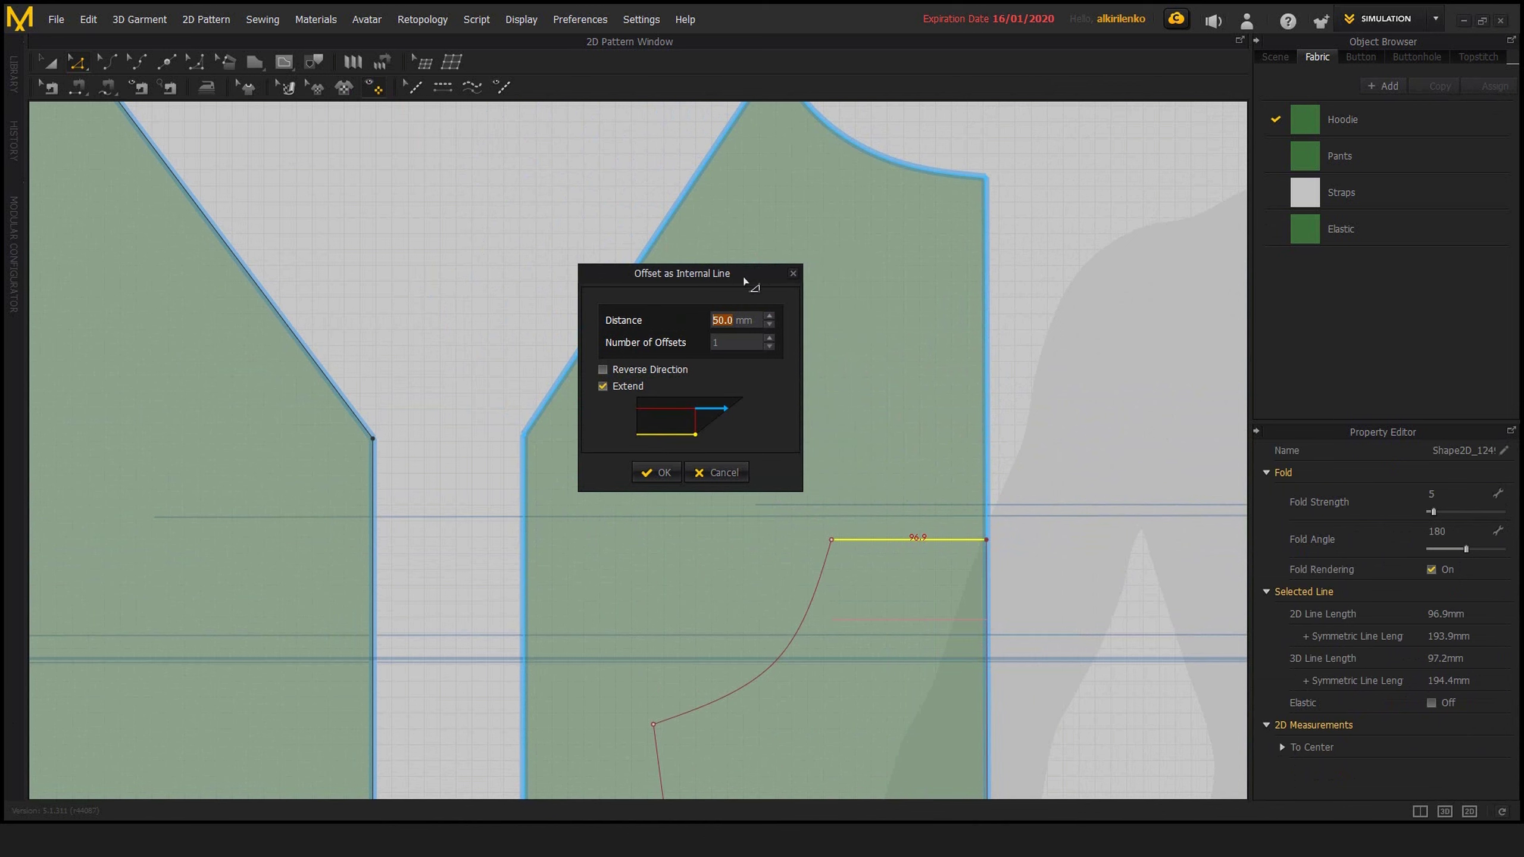
type("1")
left_click_drag(760, 278, 644, 275)
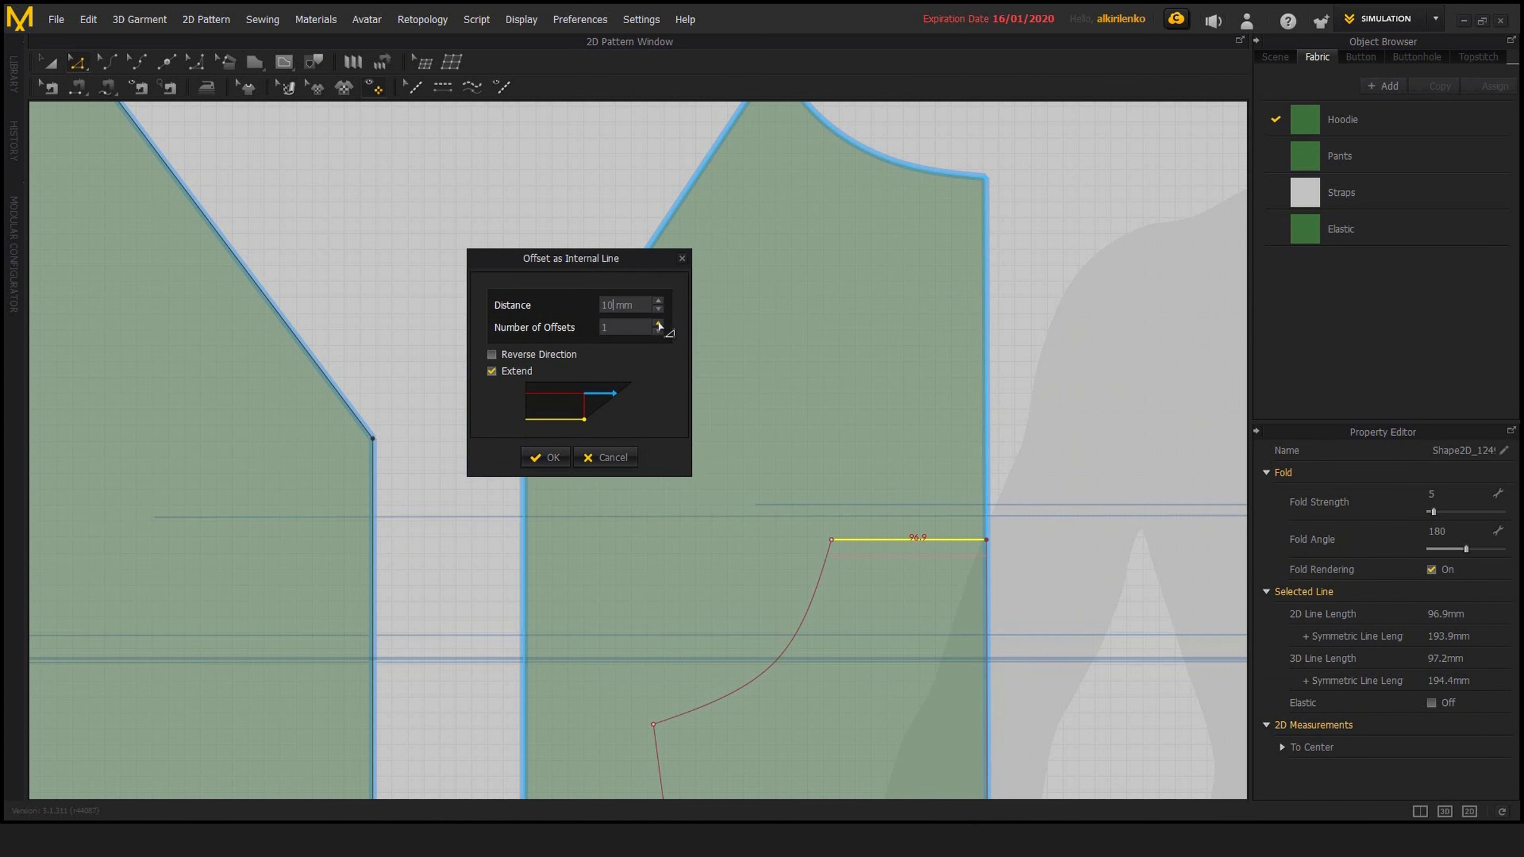
left_click(545, 456)
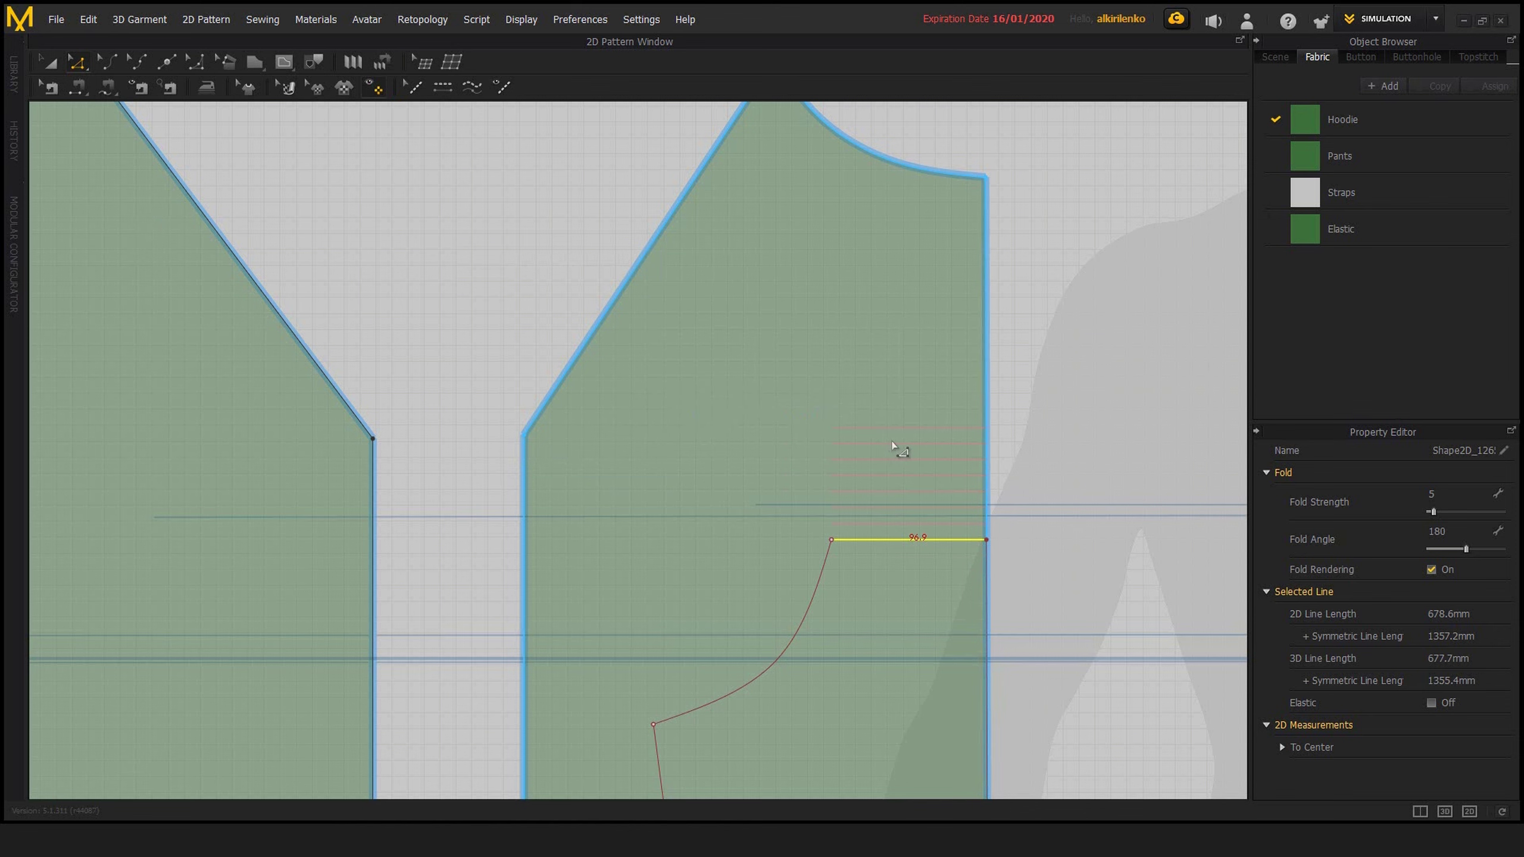
Try stretching the seven offset lines by moving their inner endpoints together to the pattern's opposite vertical edge
middle_click_drag(830, 432, 678, 396)
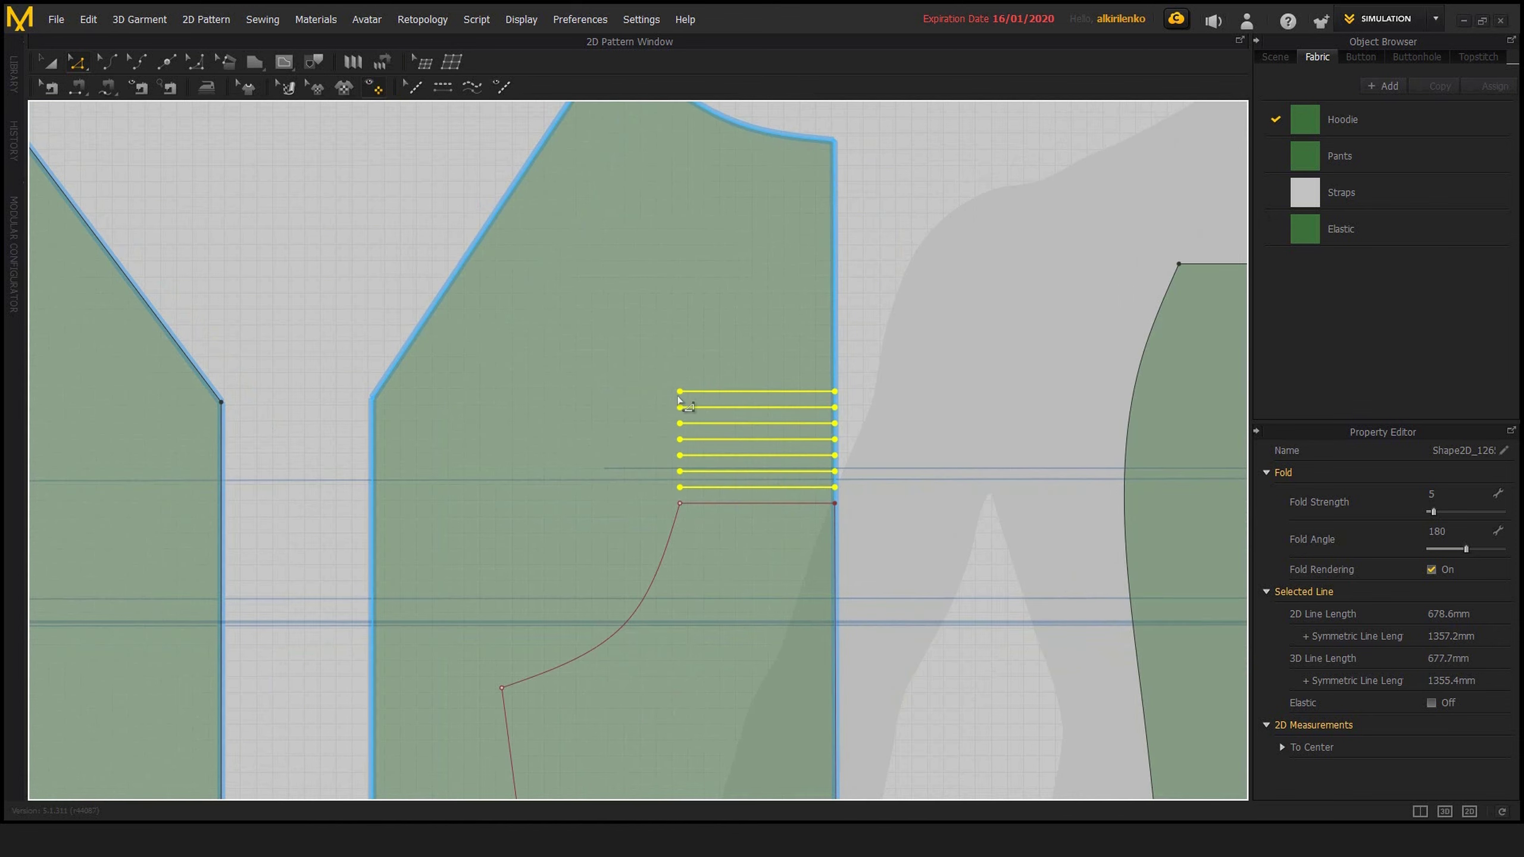
middle_click_drag(488, 398, 704, 422)
left_click_drag(717, 368, 493, 512)
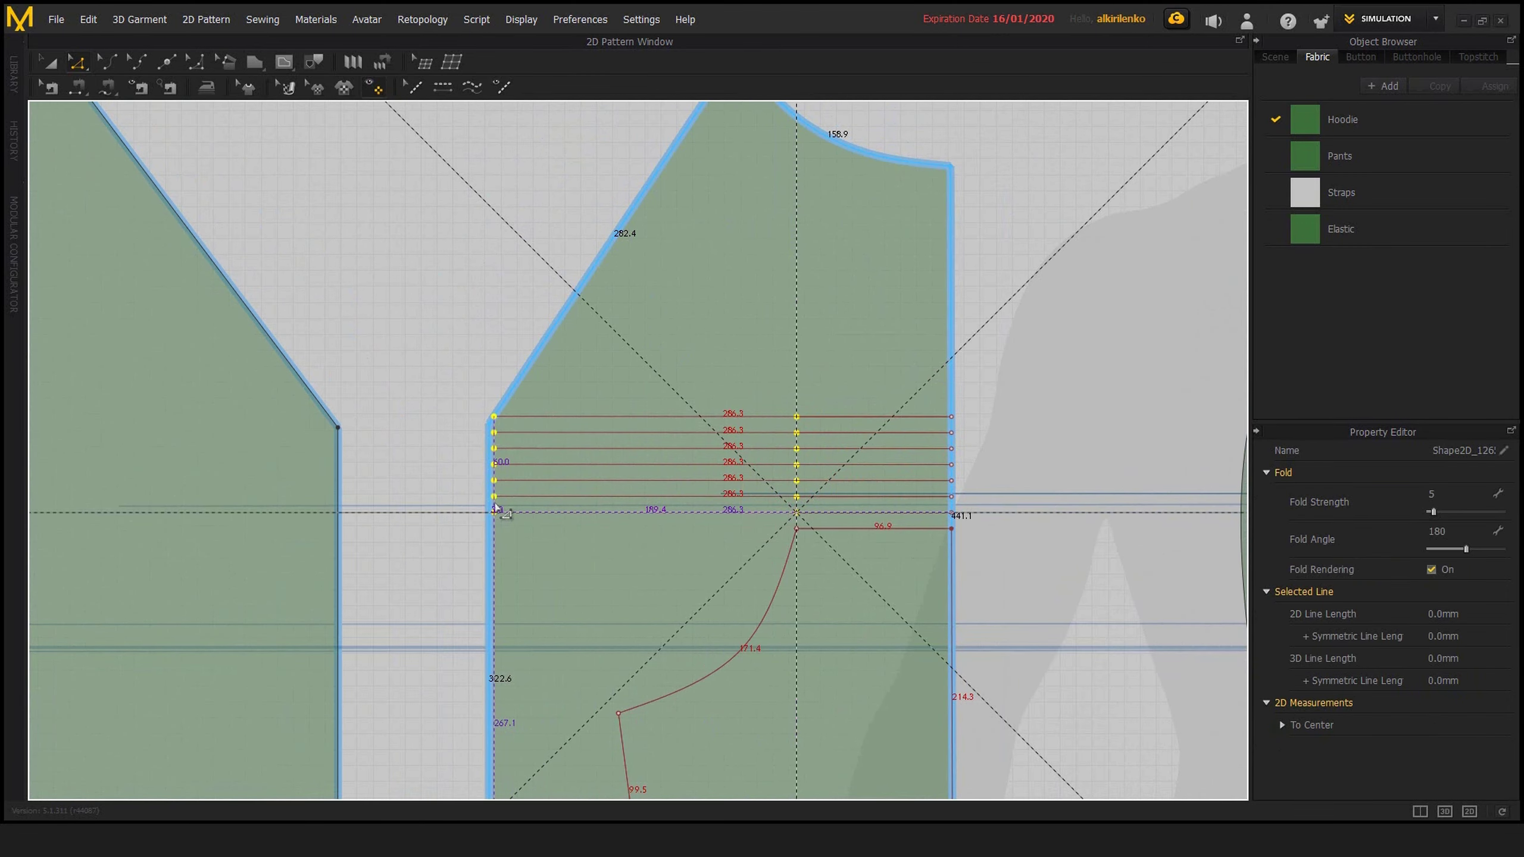
Try moving the endpoints of the second and third lines individually onto the pattern outline
scroll(458, 453, "up", 5)
scroll(583, 385, "up", 2)
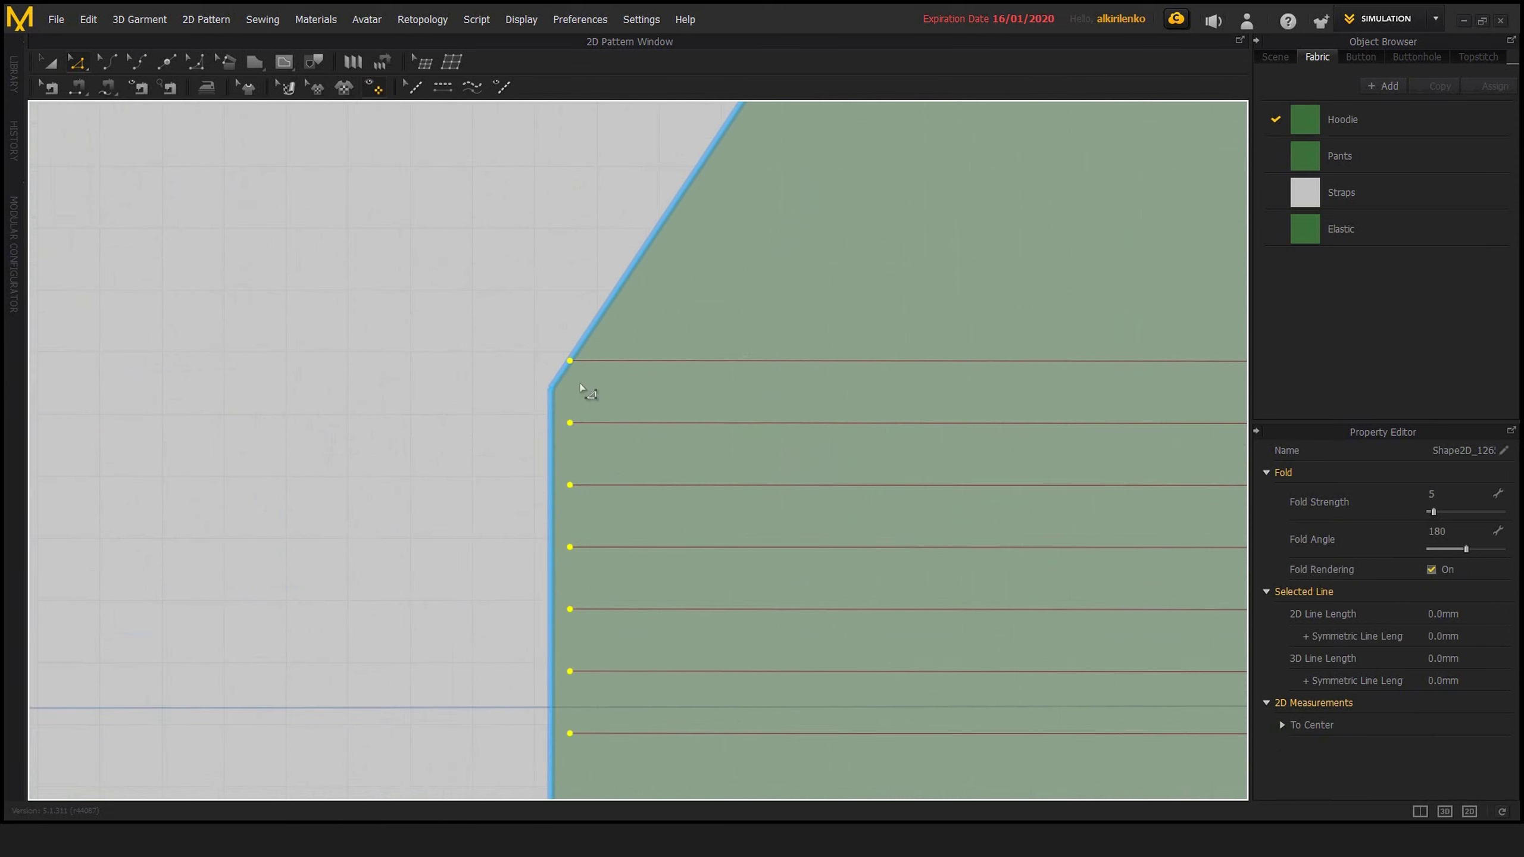
left_click(587, 360)
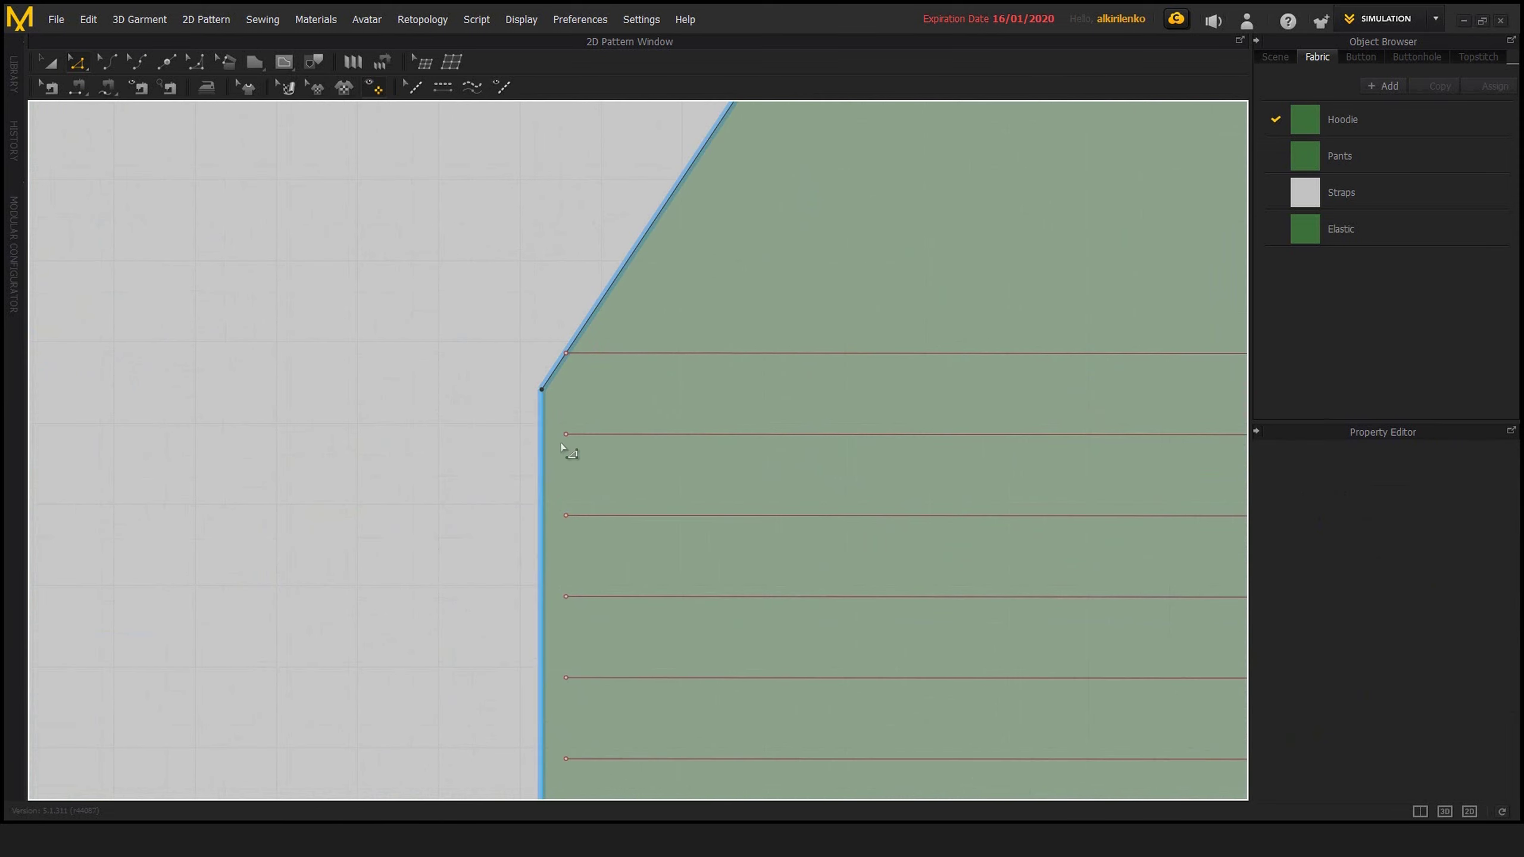
left_click_drag(566, 435, 539, 434)
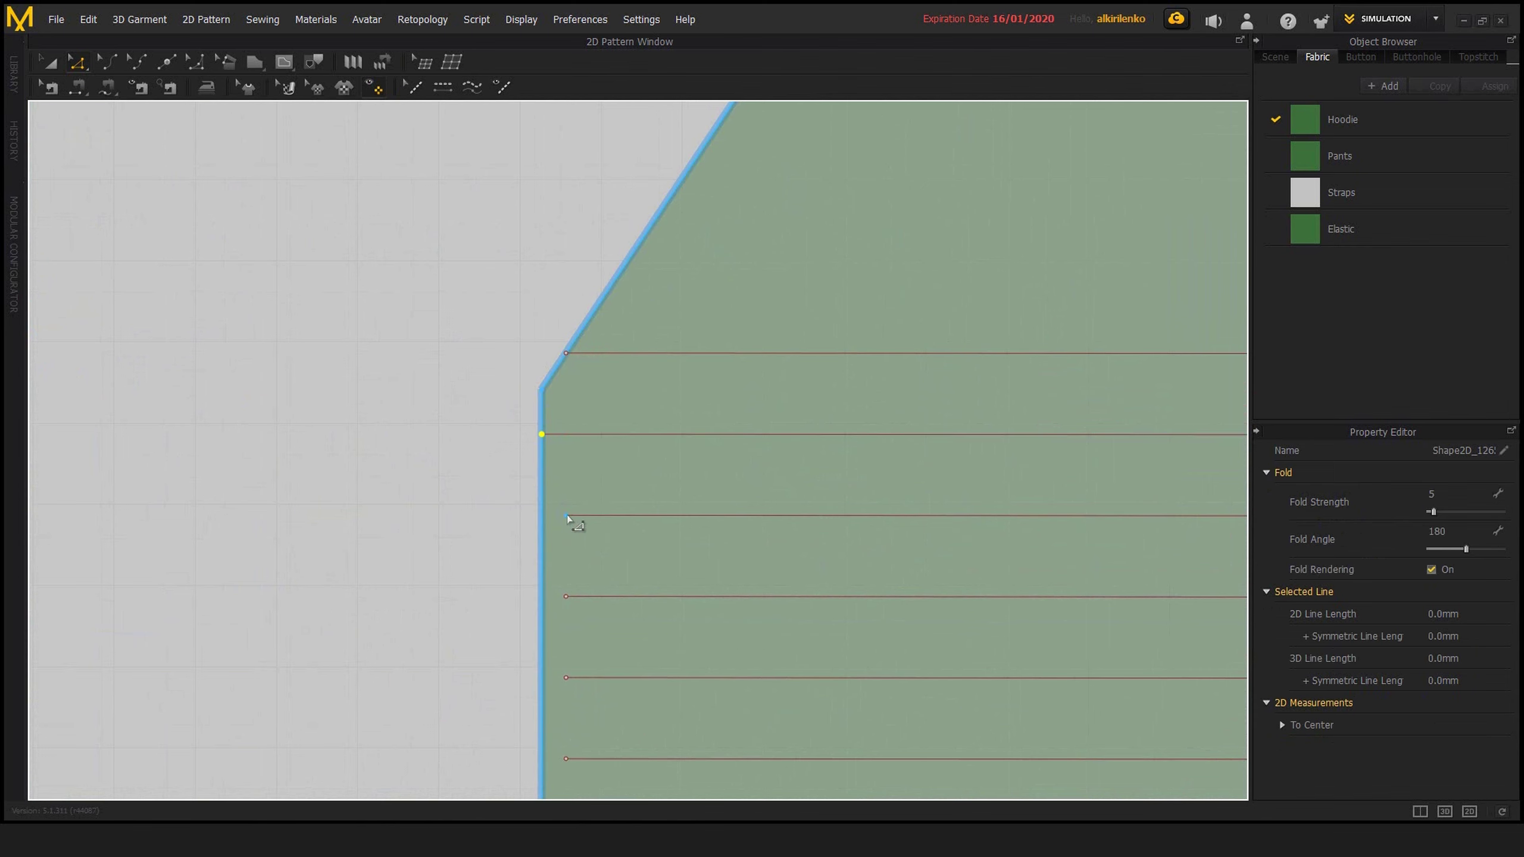
left_click_drag(545, 514, 489, 545)
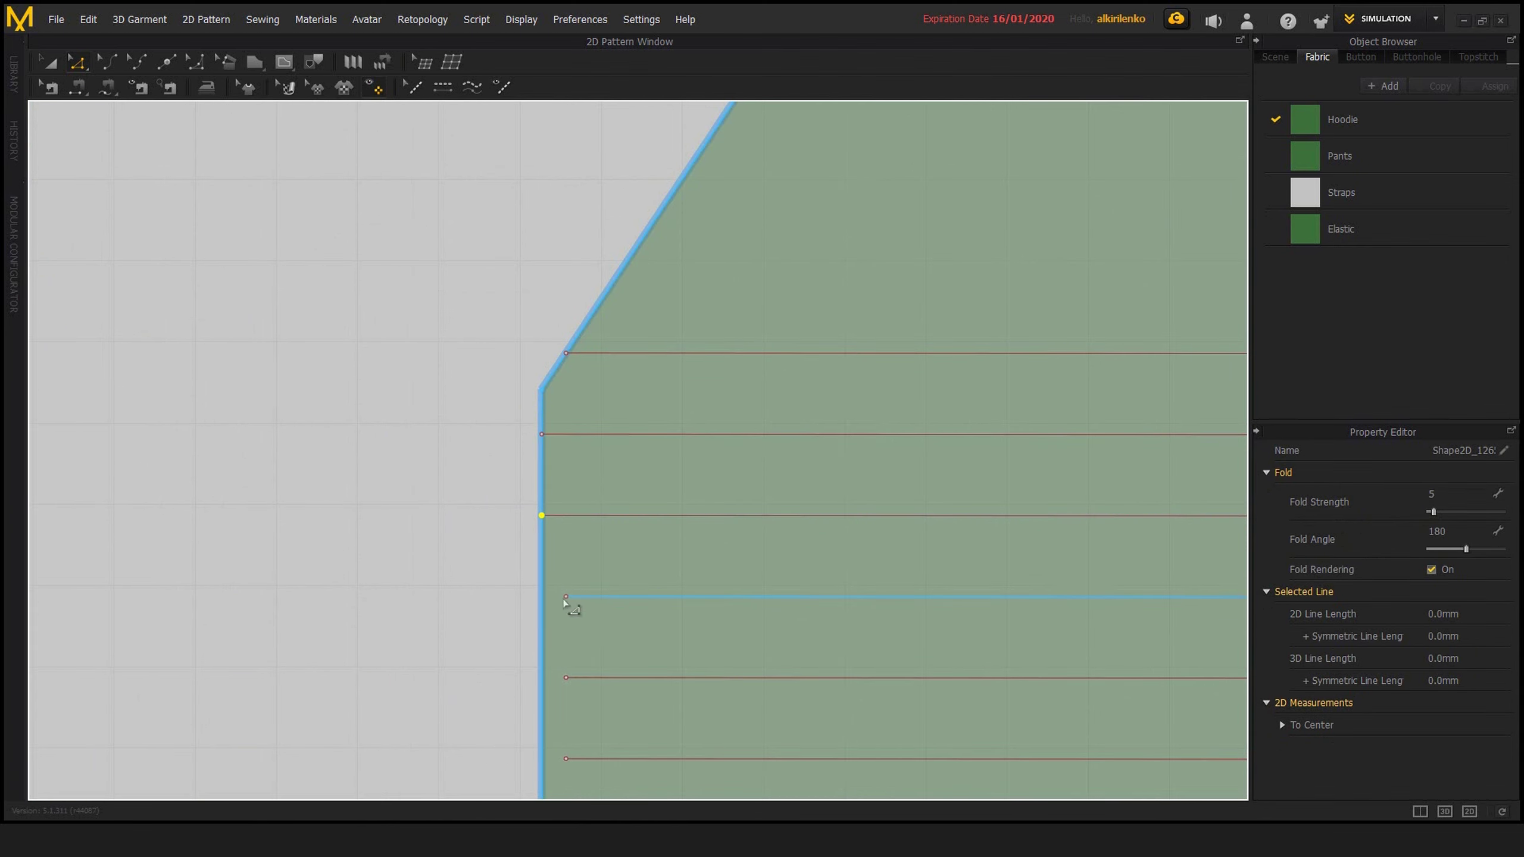
scroll(593, 392, "down", 3)
scroll(600, 451, "down", 2)
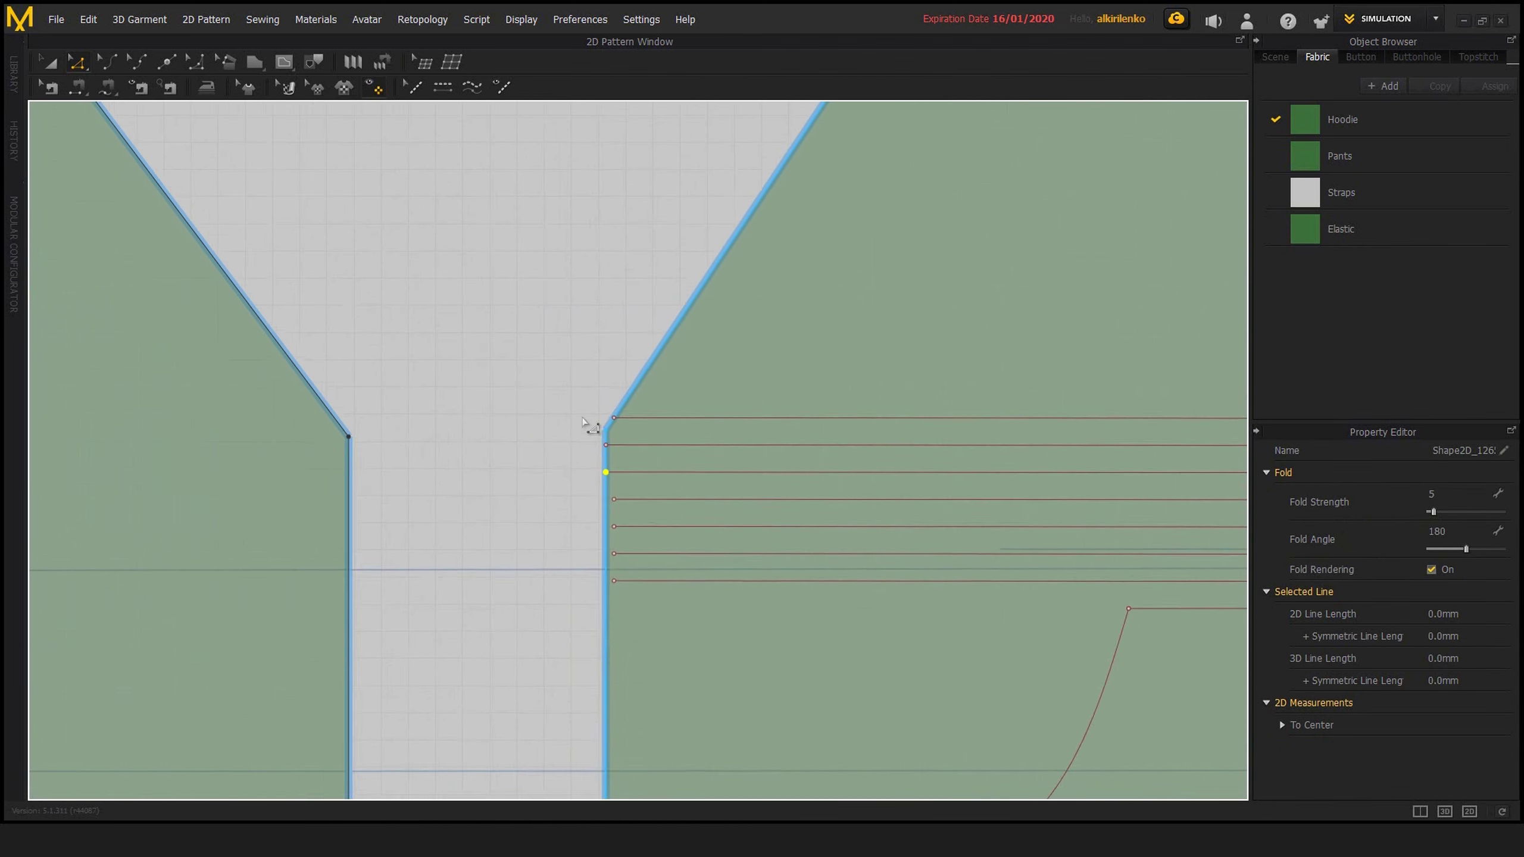
scroll(576, 447, "down", 2)
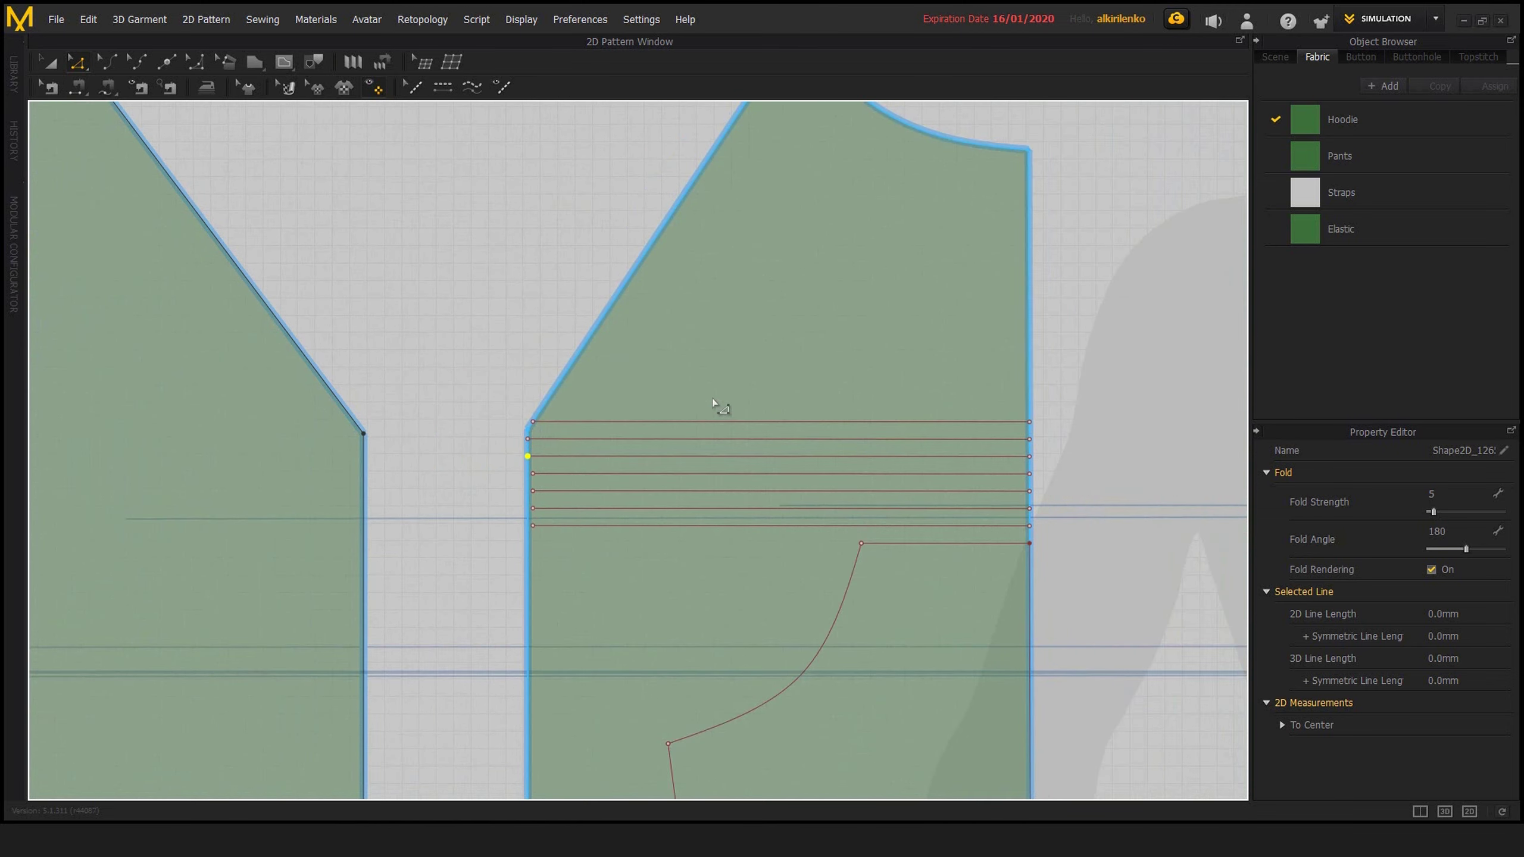
Undo all endpoint moves on the seven offset lines
key("ctrl+z")
key("ctrl+z")
key("ctrl+z")
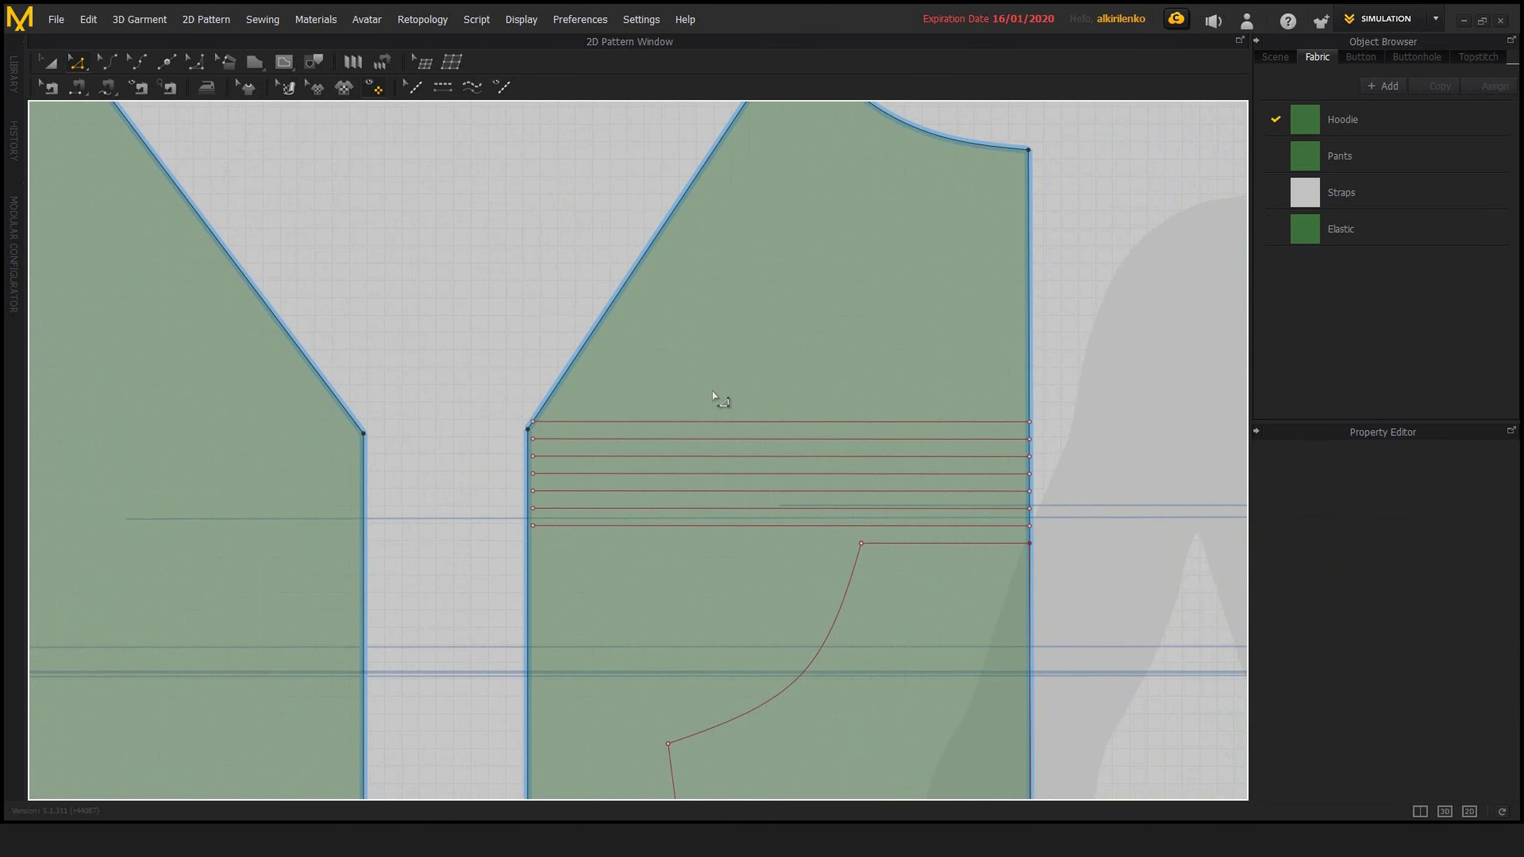
key("ctrl+z")
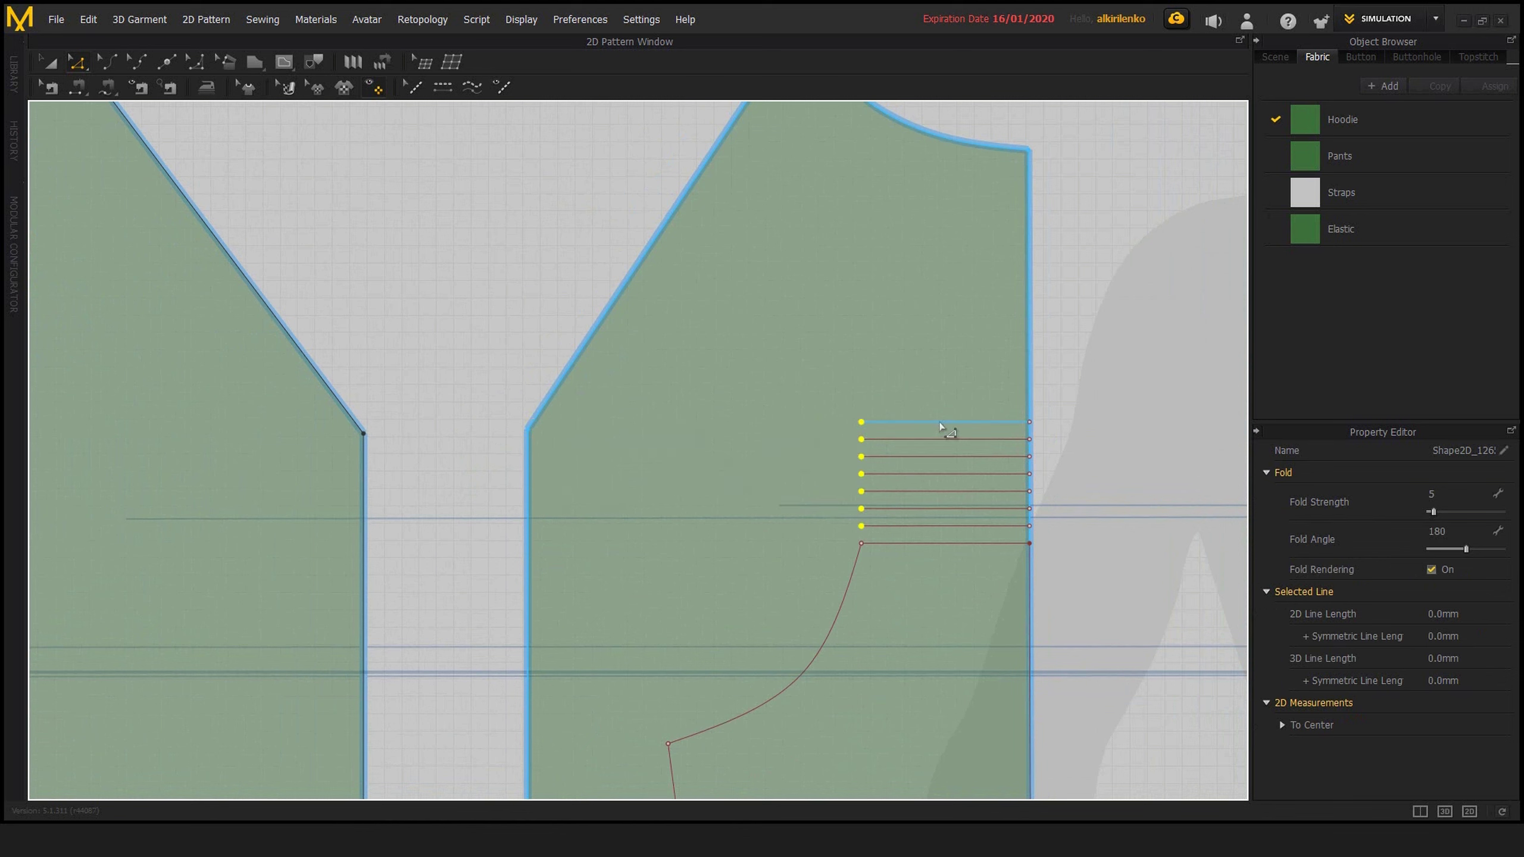
Extend all seven offset lines above the pocket to the pattern outline
right_click(937, 422)
left_click_drag(778, 340, 1056, 528)
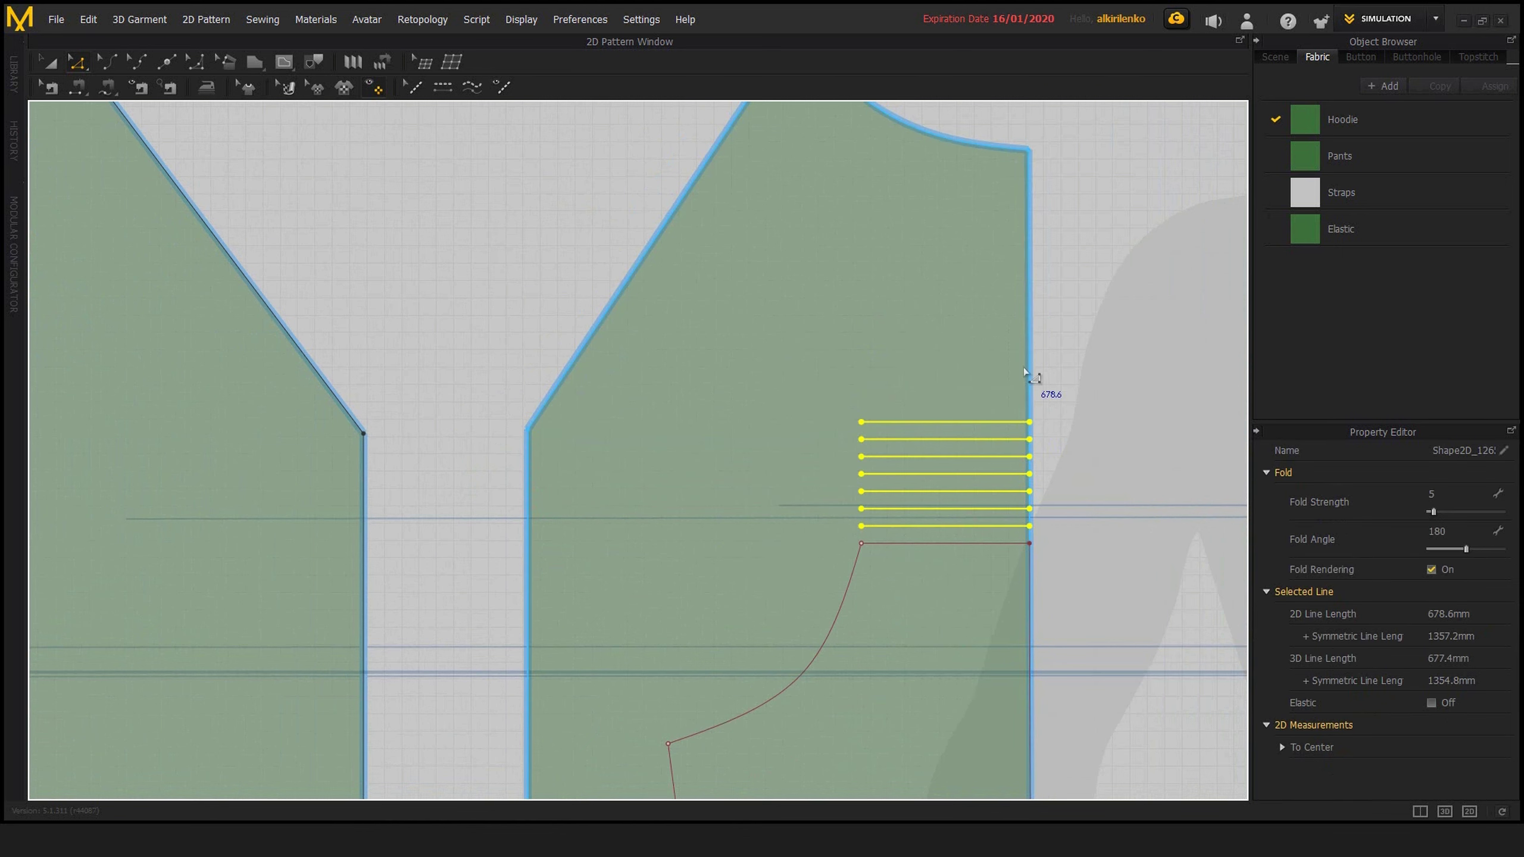
right_click(969, 423)
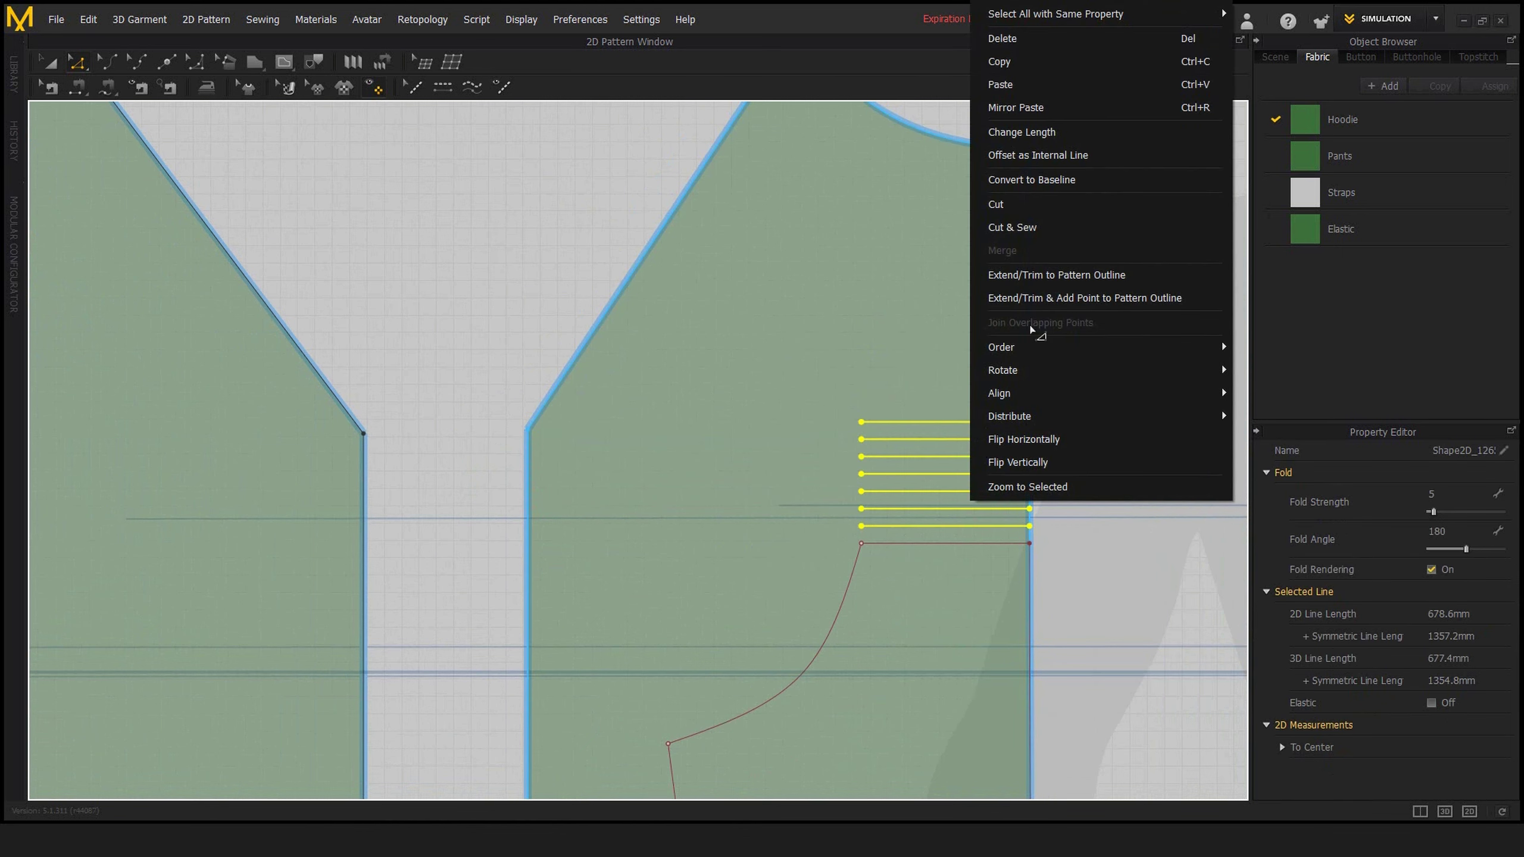
left_click(1083, 279)
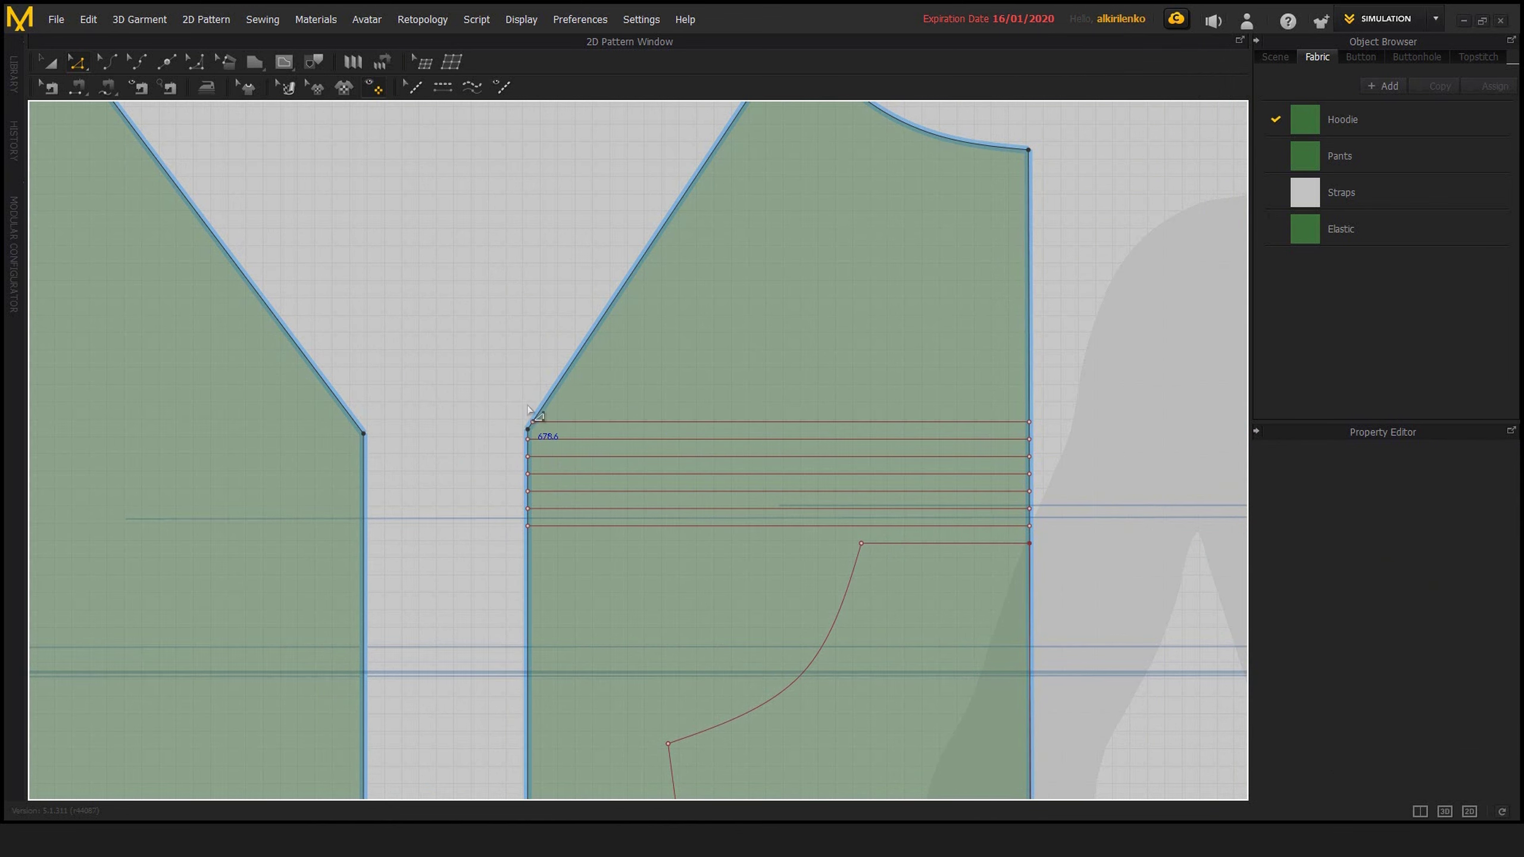
scroll(525, 465, "up", 5)
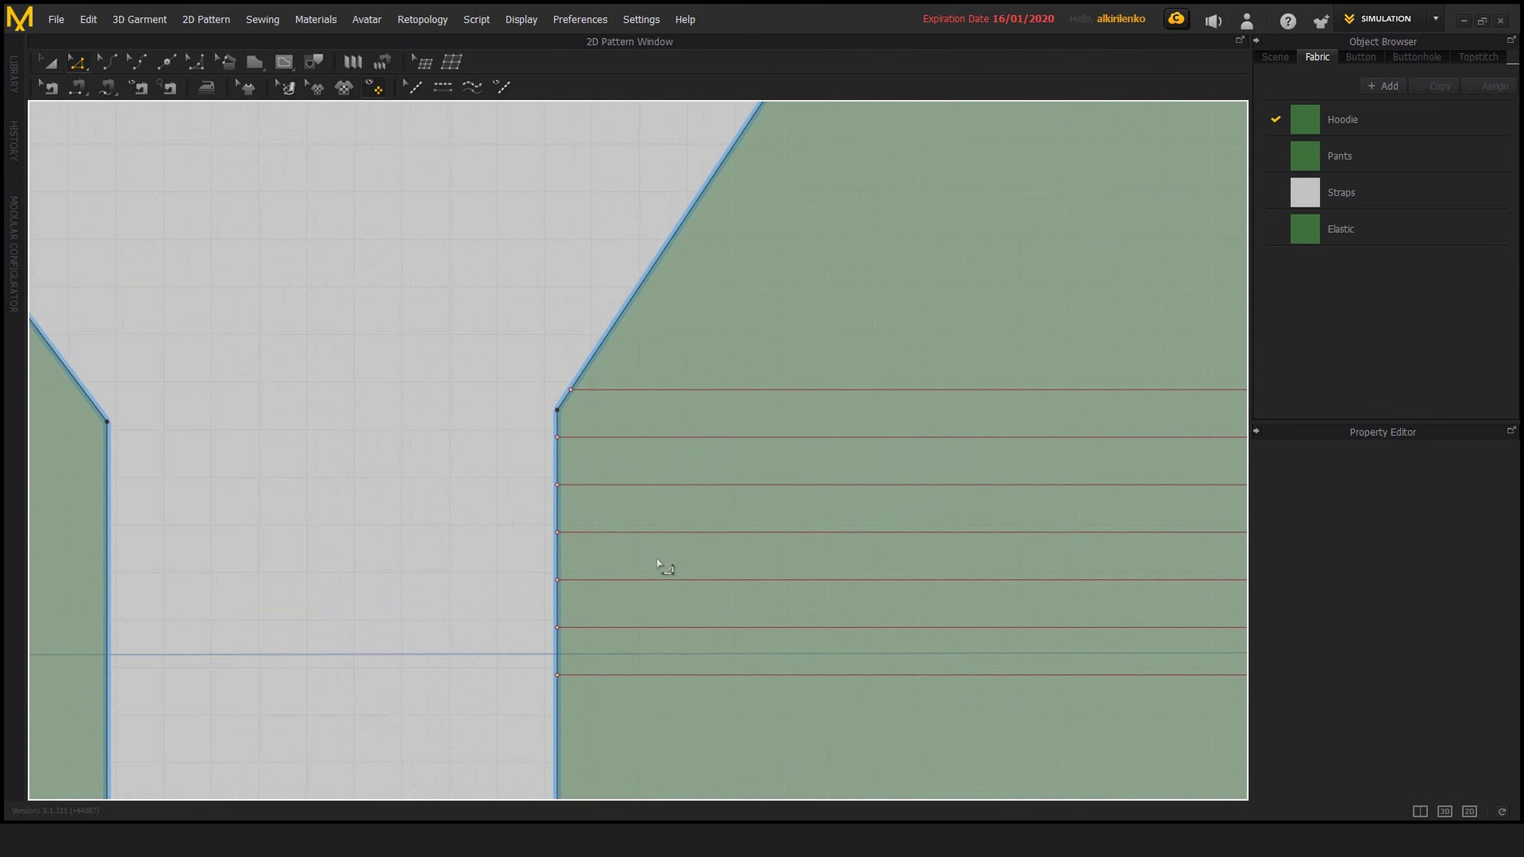
scroll(657, 558, "down", 5)
right_click_drag(648, 365, 685, 436)
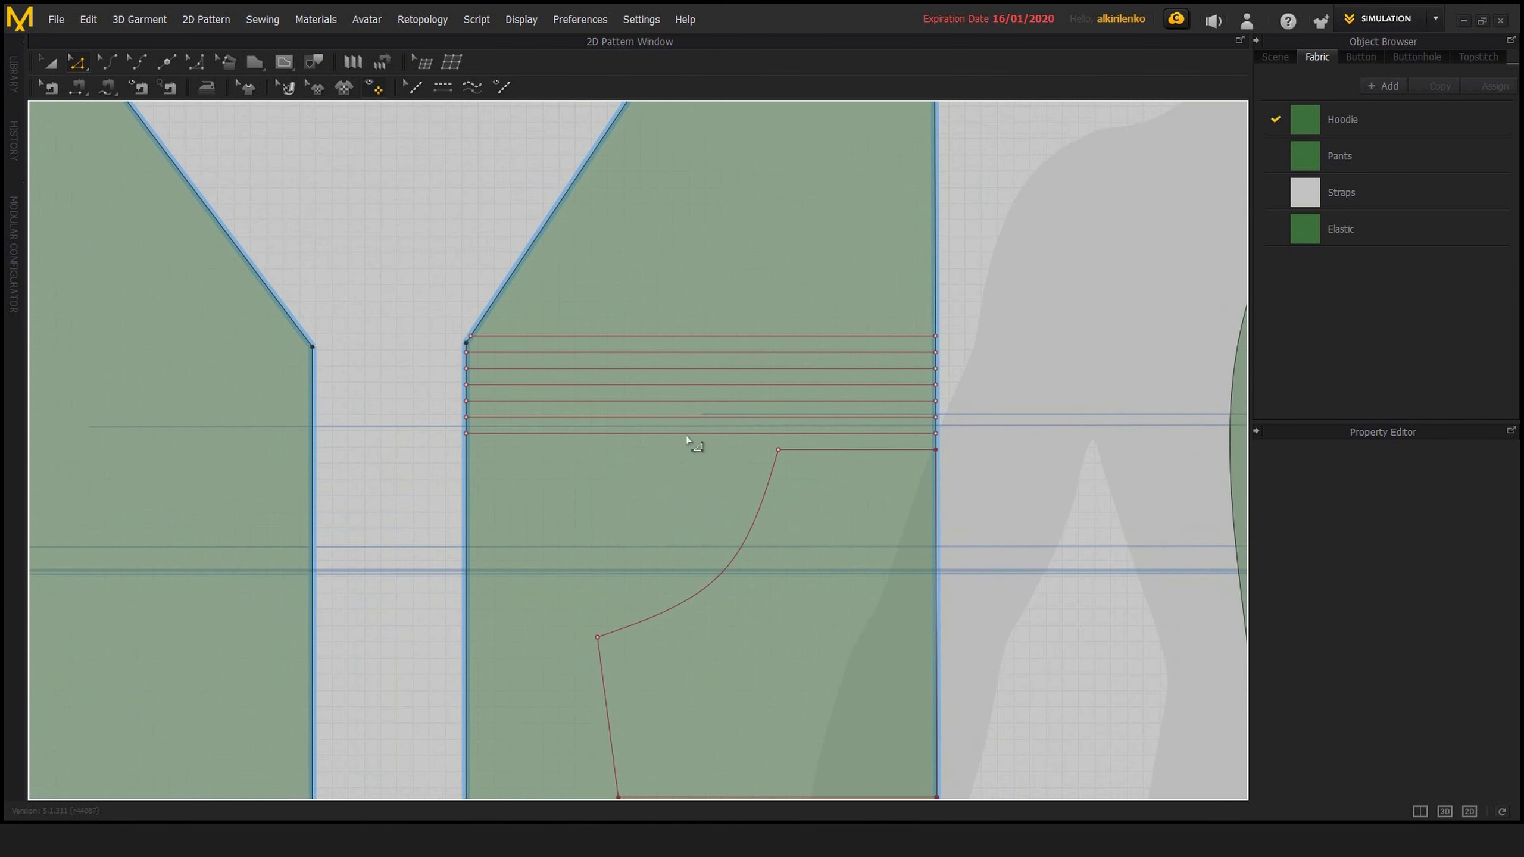
middle_click_drag(570, 372, 689, 319)
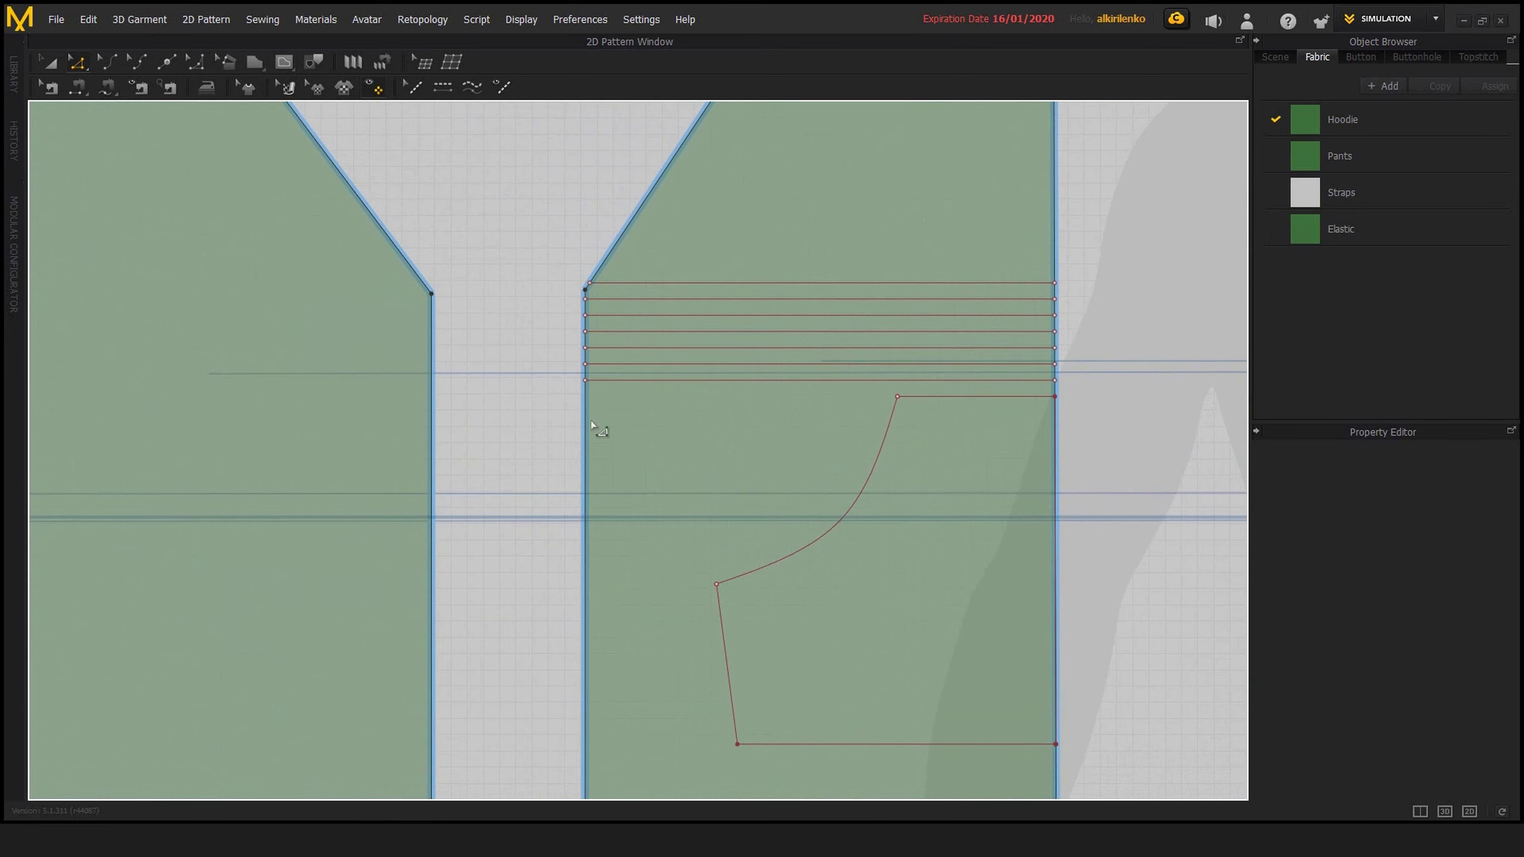
Bend the straight vertical side edge of the pocket's pattern piece outward into a curve about 341 mm long
key("c")
left_click_drag(586, 437, 520, 421)
middle_click_drag(640, 319, 639, 442)
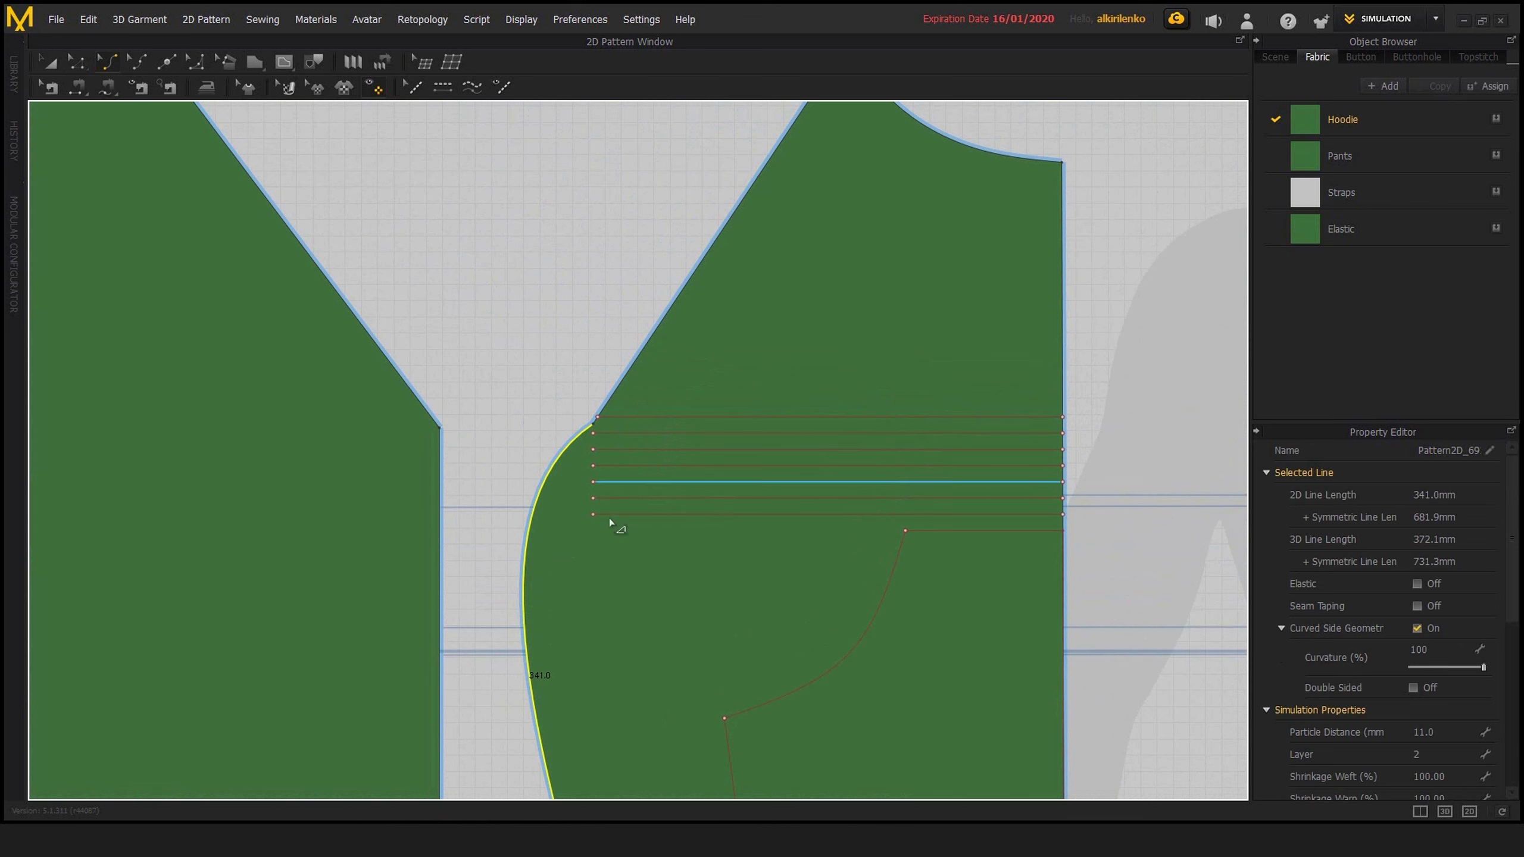
scroll(752, 576, "down", 3)
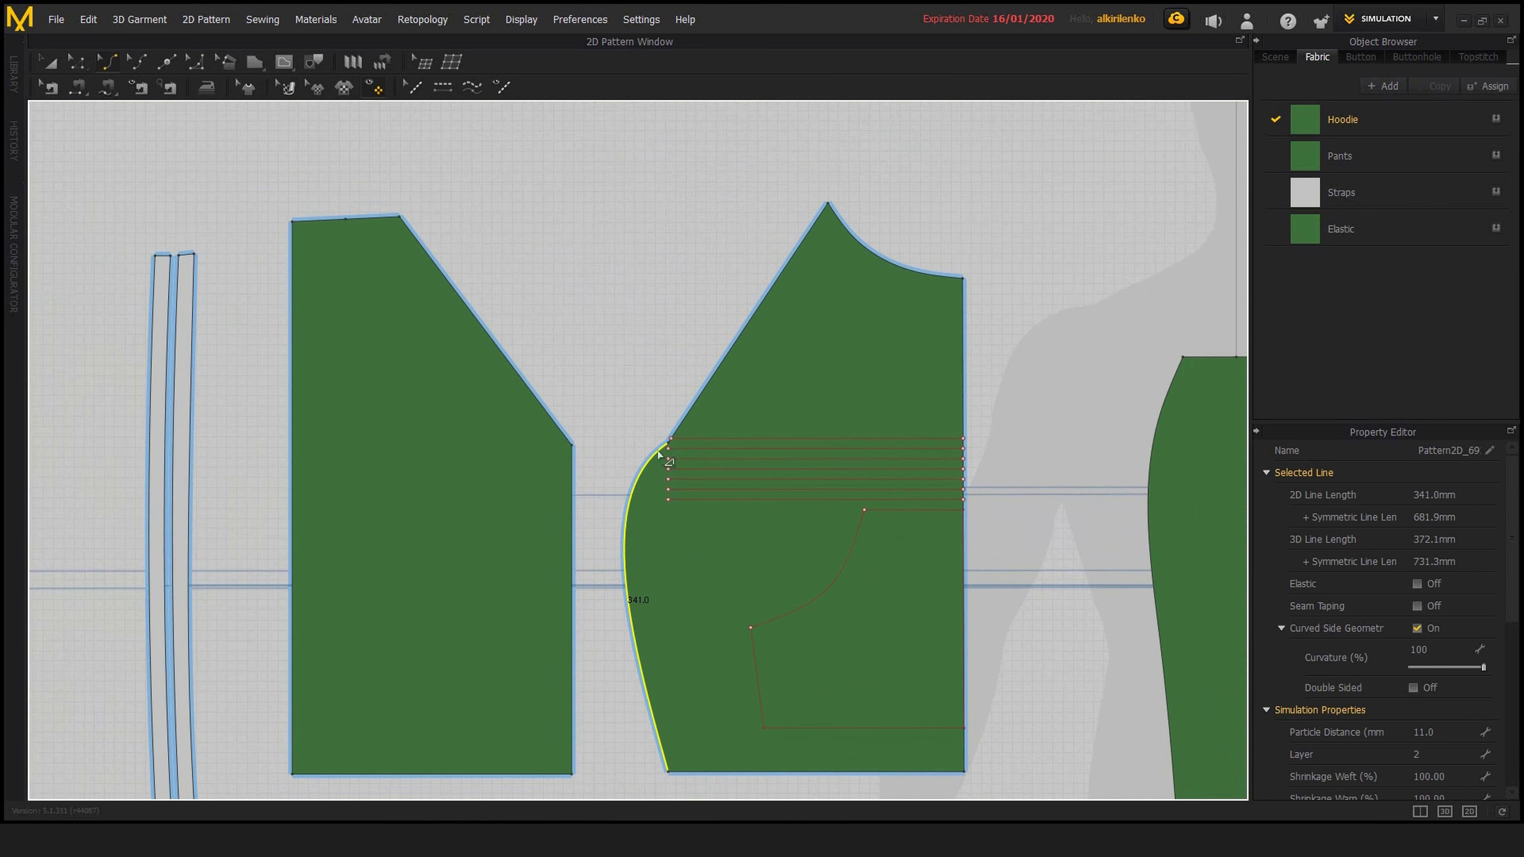
scroll(649, 494, "up", 4)
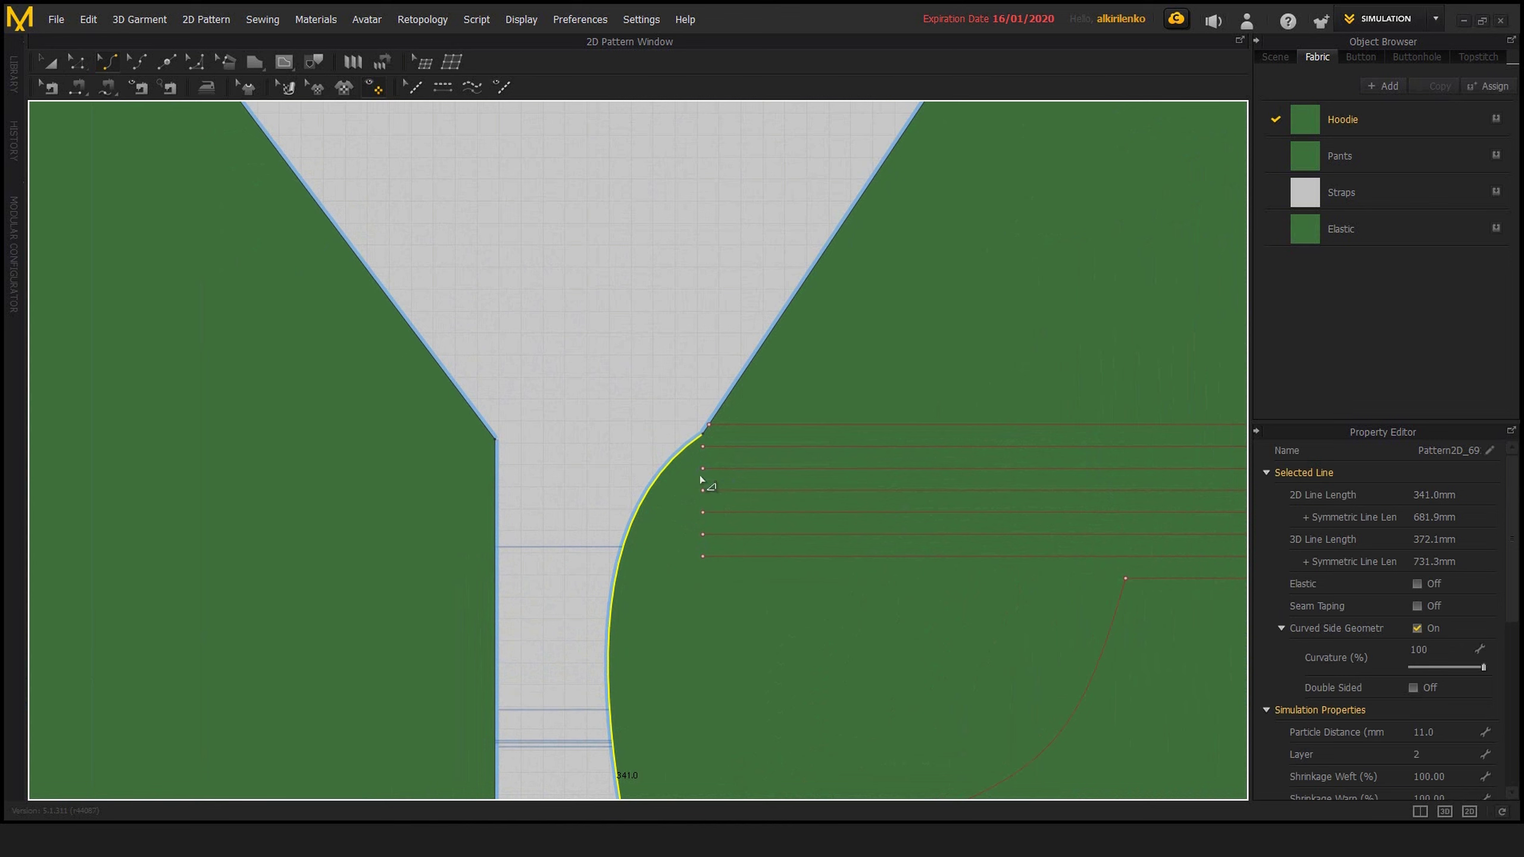
middle_click_drag(897, 576, 692, 533)
scroll(692, 533, "down", 3)
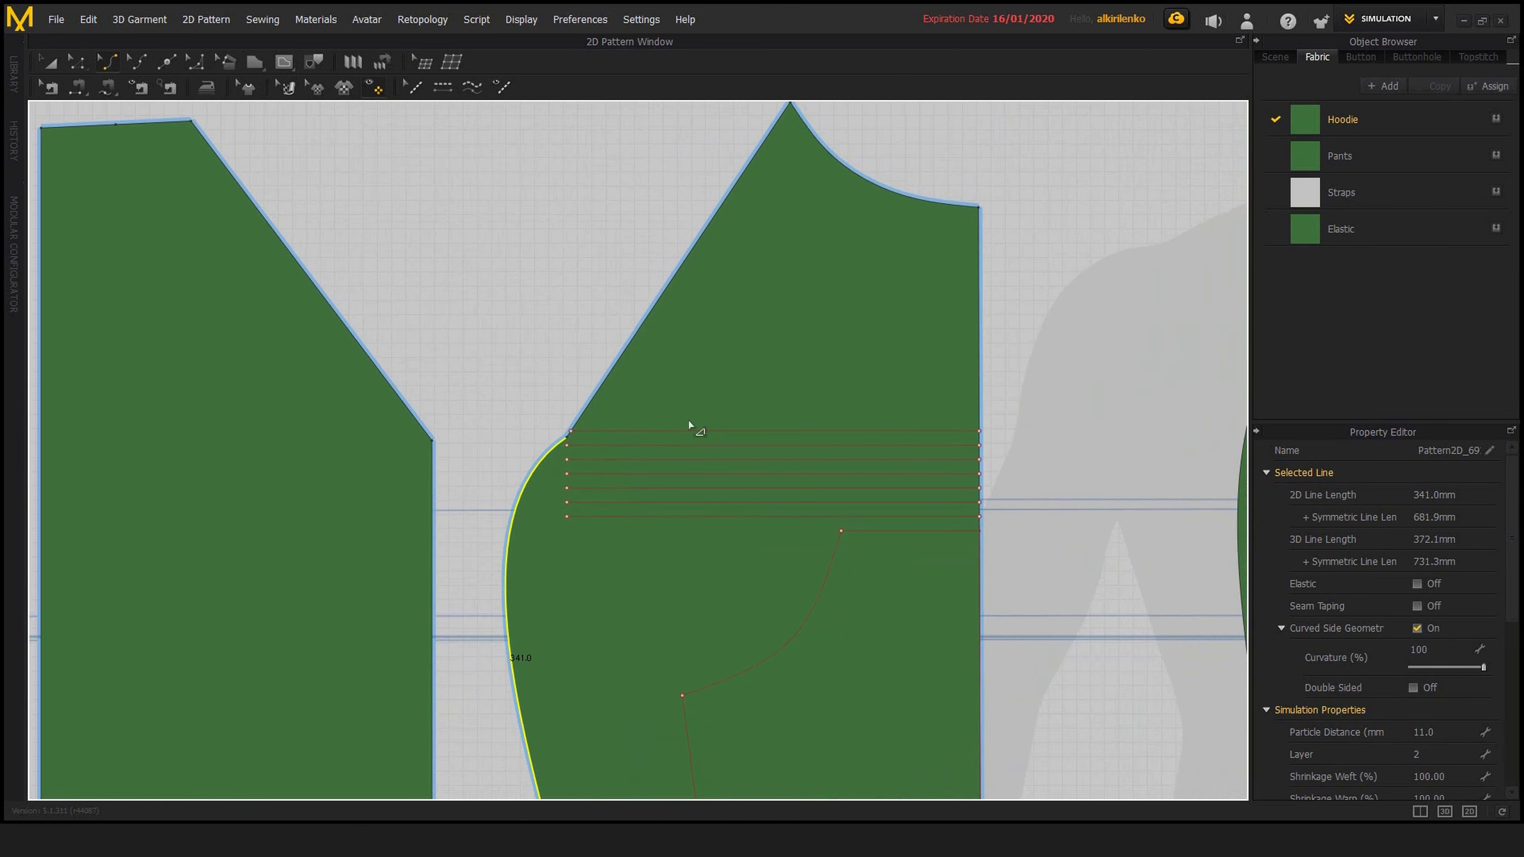
Try moving the lowest offset line's endpoint onto the curved side edge, and undo the move
key("z")
scroll(574, 523, "up", 4)
left_click_drag(556, 517, 468, 516)
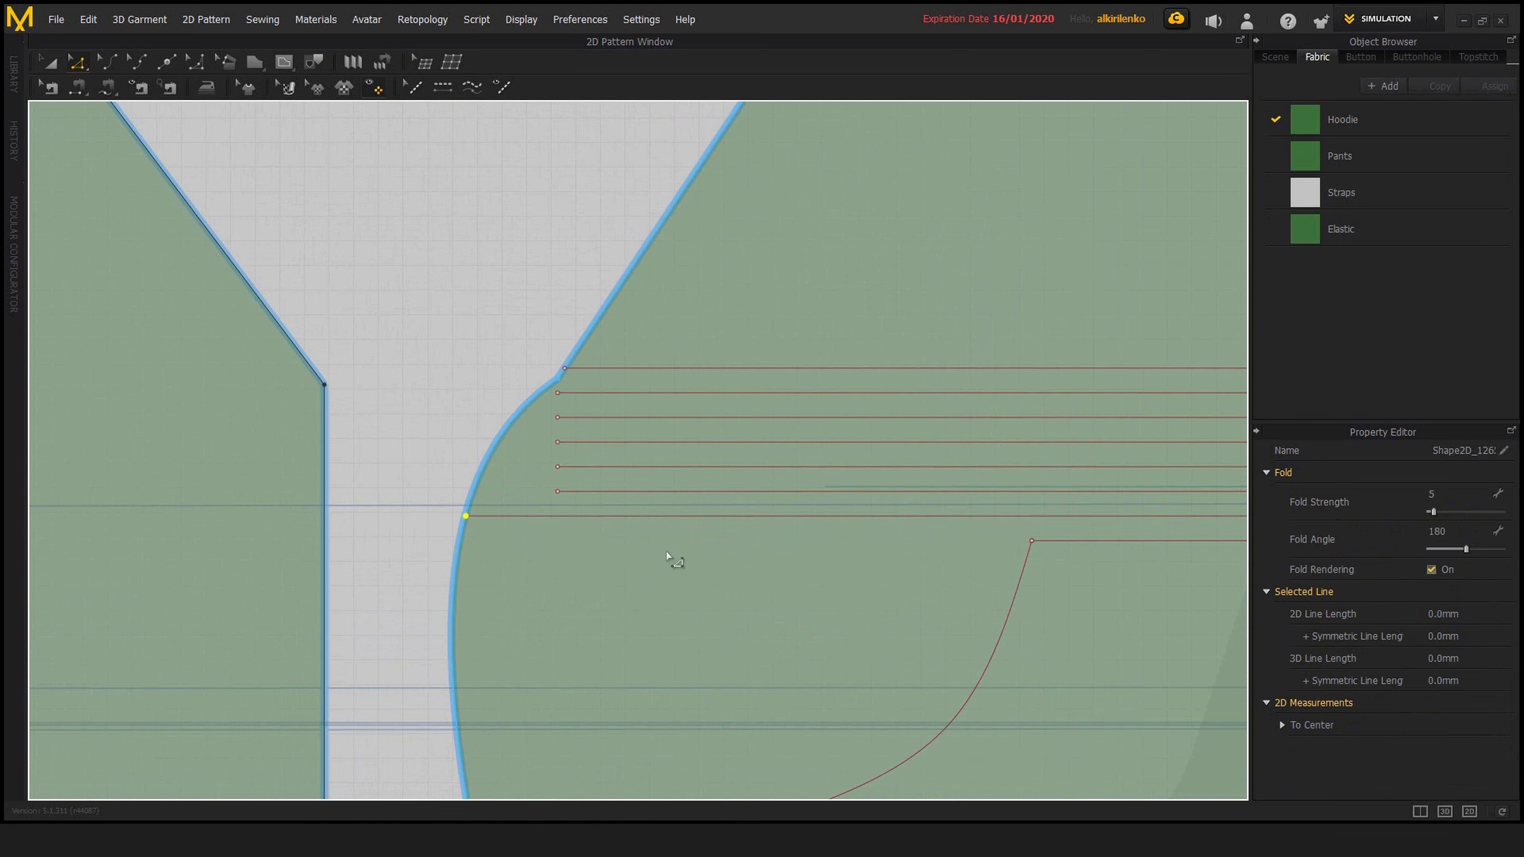
key("ctrl+z")
Extend the three lowest offset lines to the curved pattern outline without adding outline points
left_click(674, 516)
left_click(684, 491, "shift")
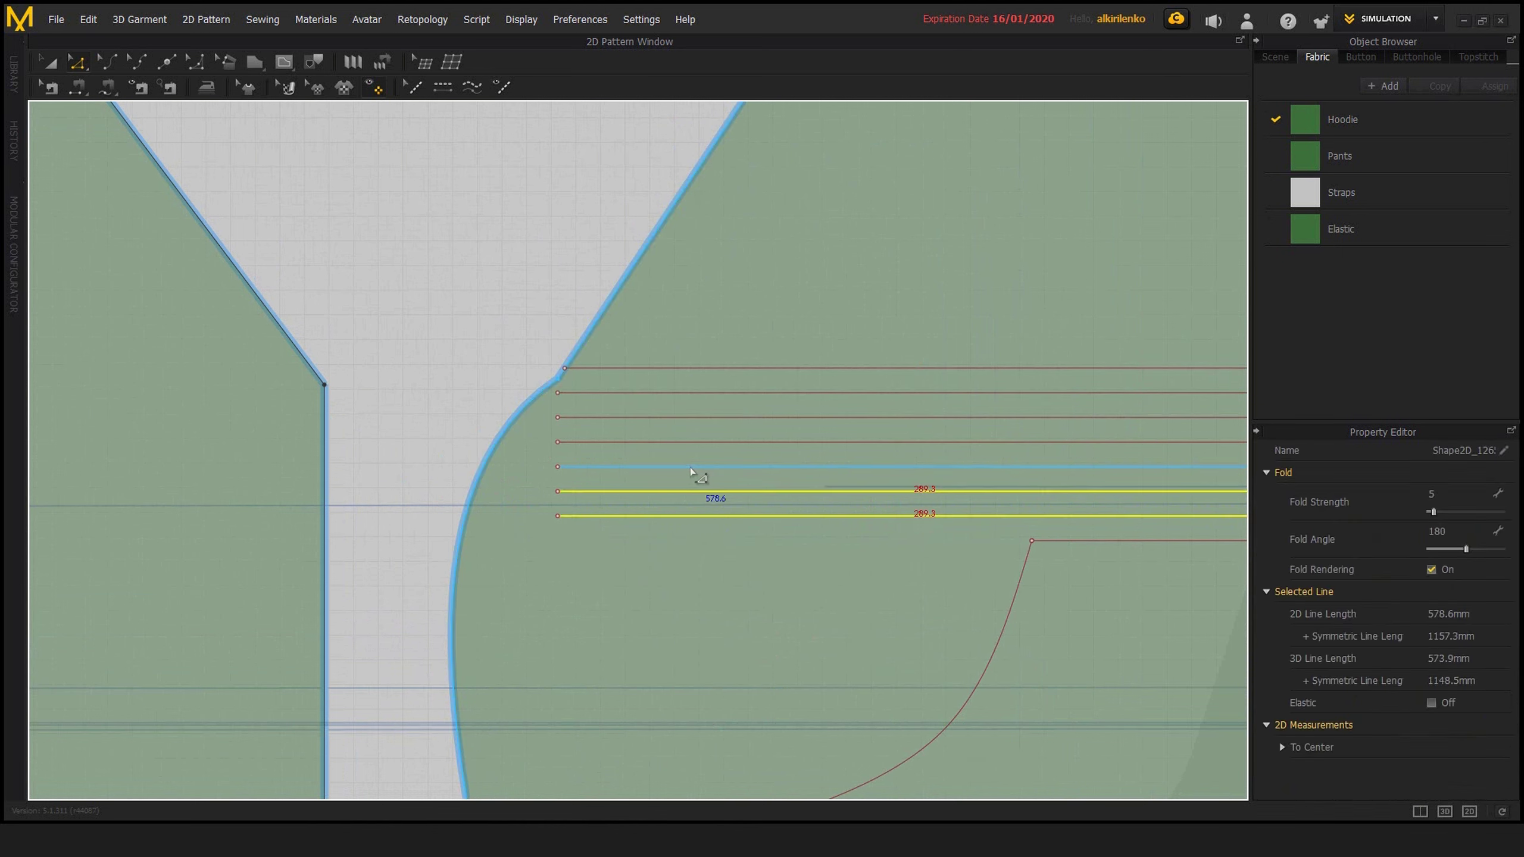
left_click(690, 467, "shift")
right_click(690, 468)
left_click(752, 666)
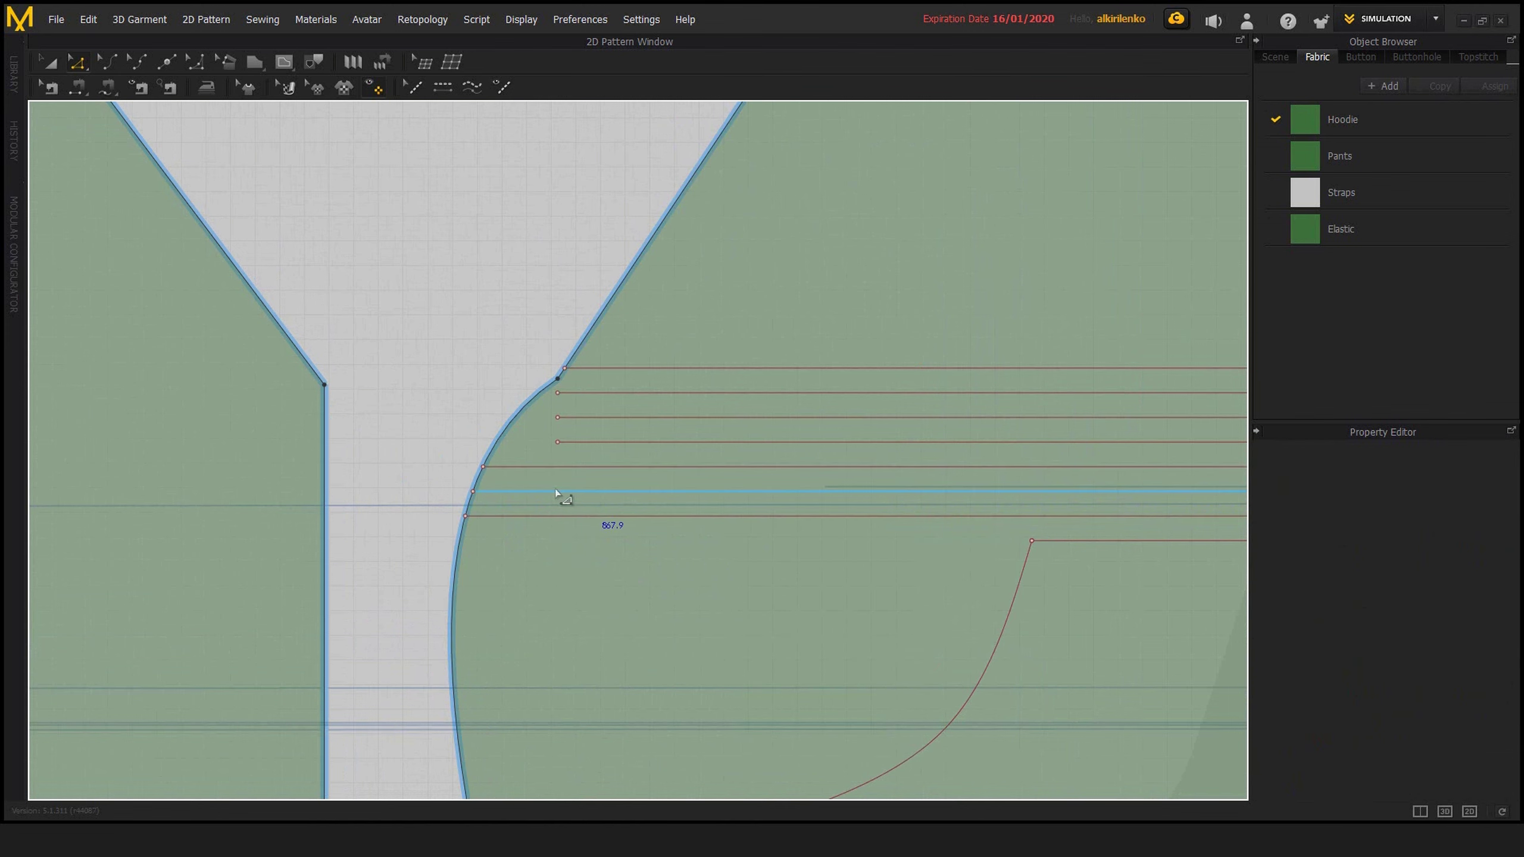
scroll(628, 515, "down", 10)
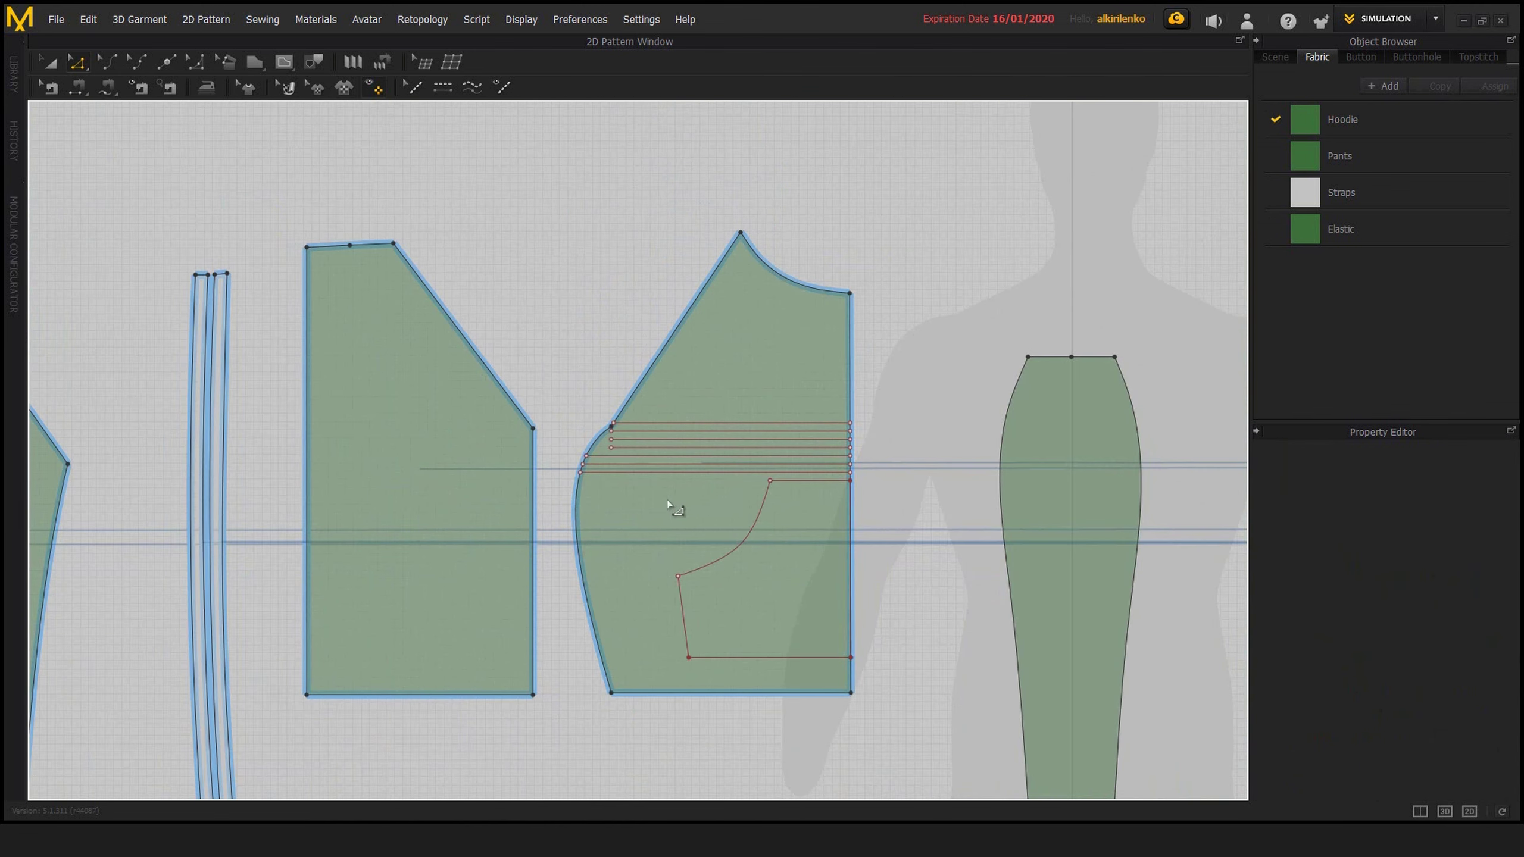
Extend the pocket's curved line to the pattern outline at both ends, adding points to the outline
right_click(714, 541)
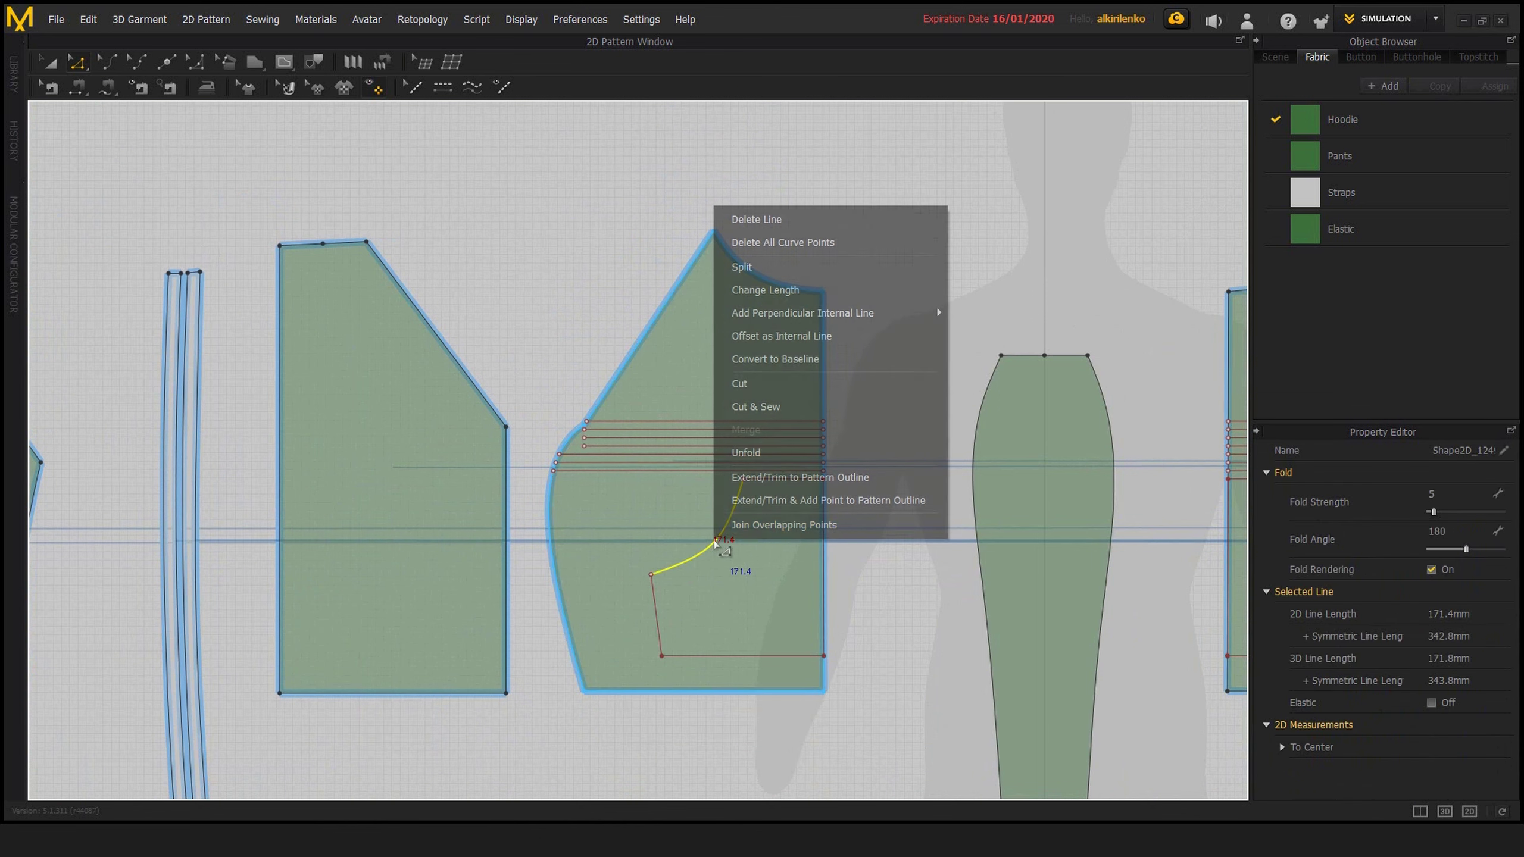
left_click(781, 500)
left_click(870, 506)
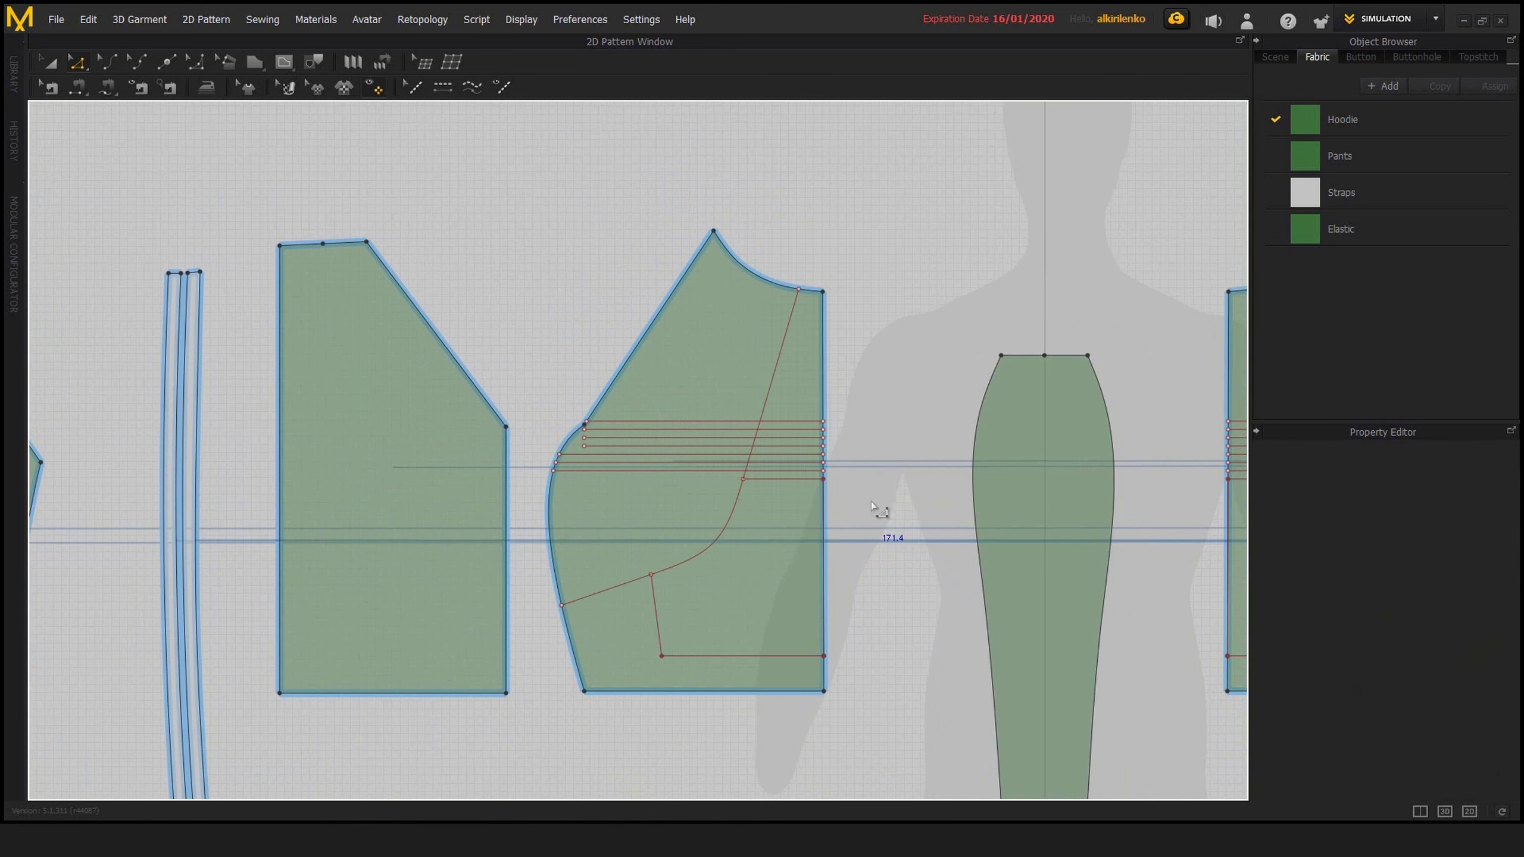
scroll(743, 526, "up", 3)
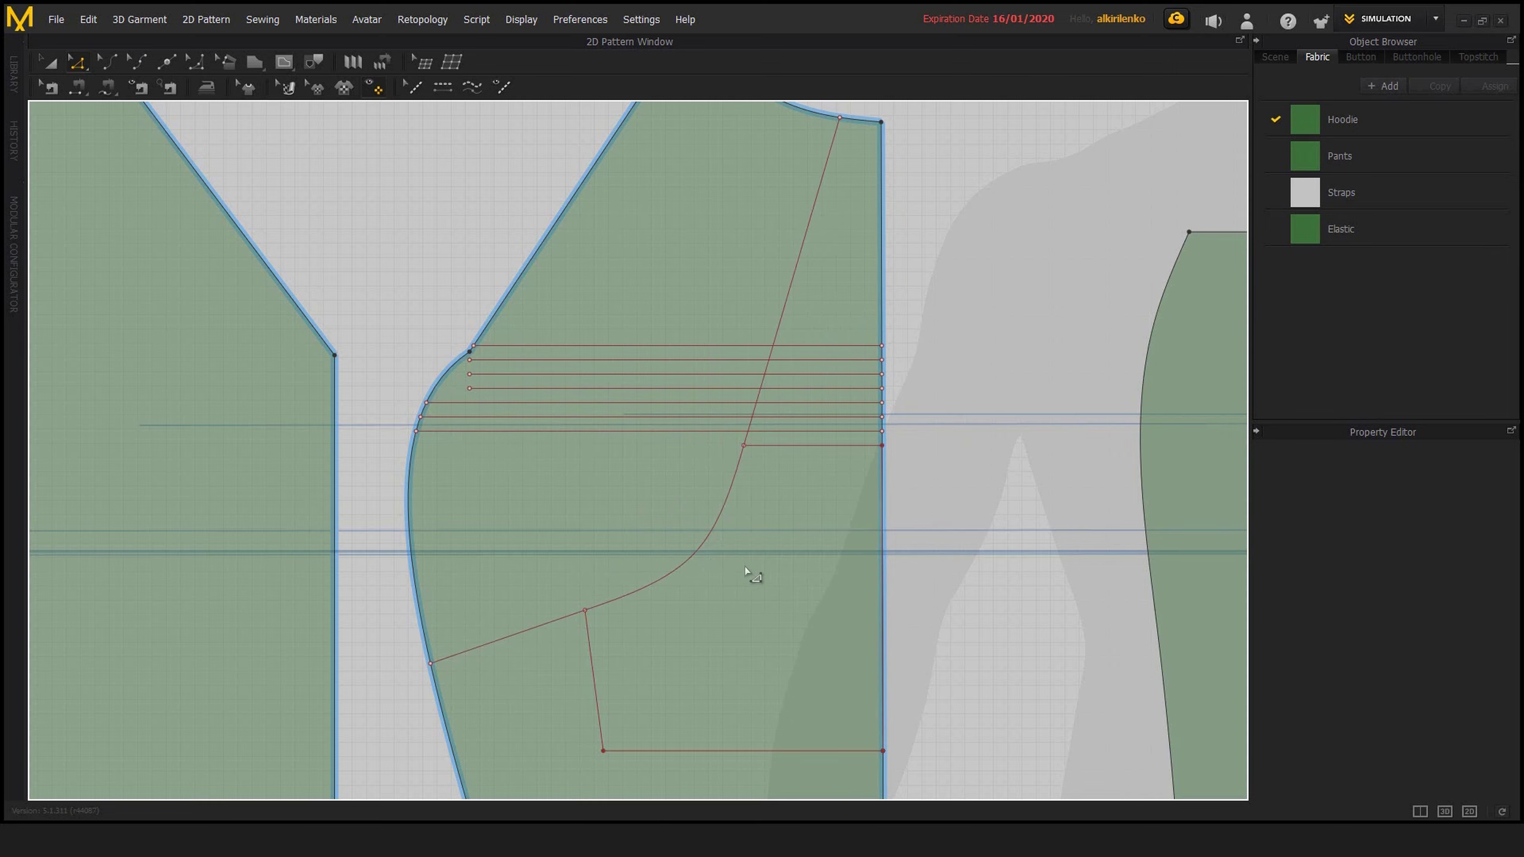
scroll(745, 567, "down", 3)
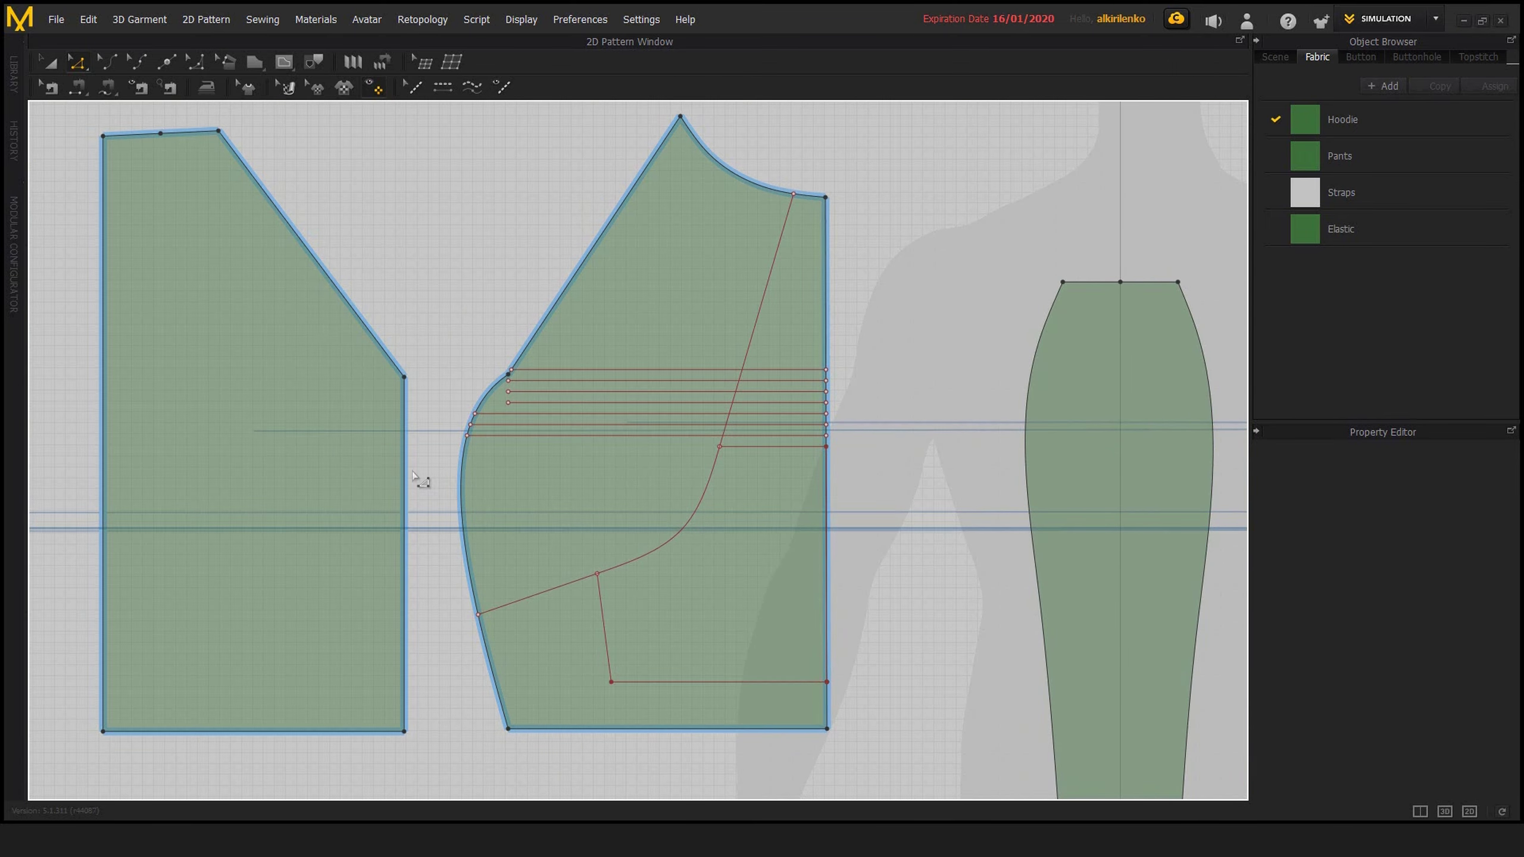
Try offsetting the neighbouring piece's slanted edge as internal lines with Extend and Reverse Direction turned off
middle_click_drag(389, 365, 437, 391)
right_click(437, 391)
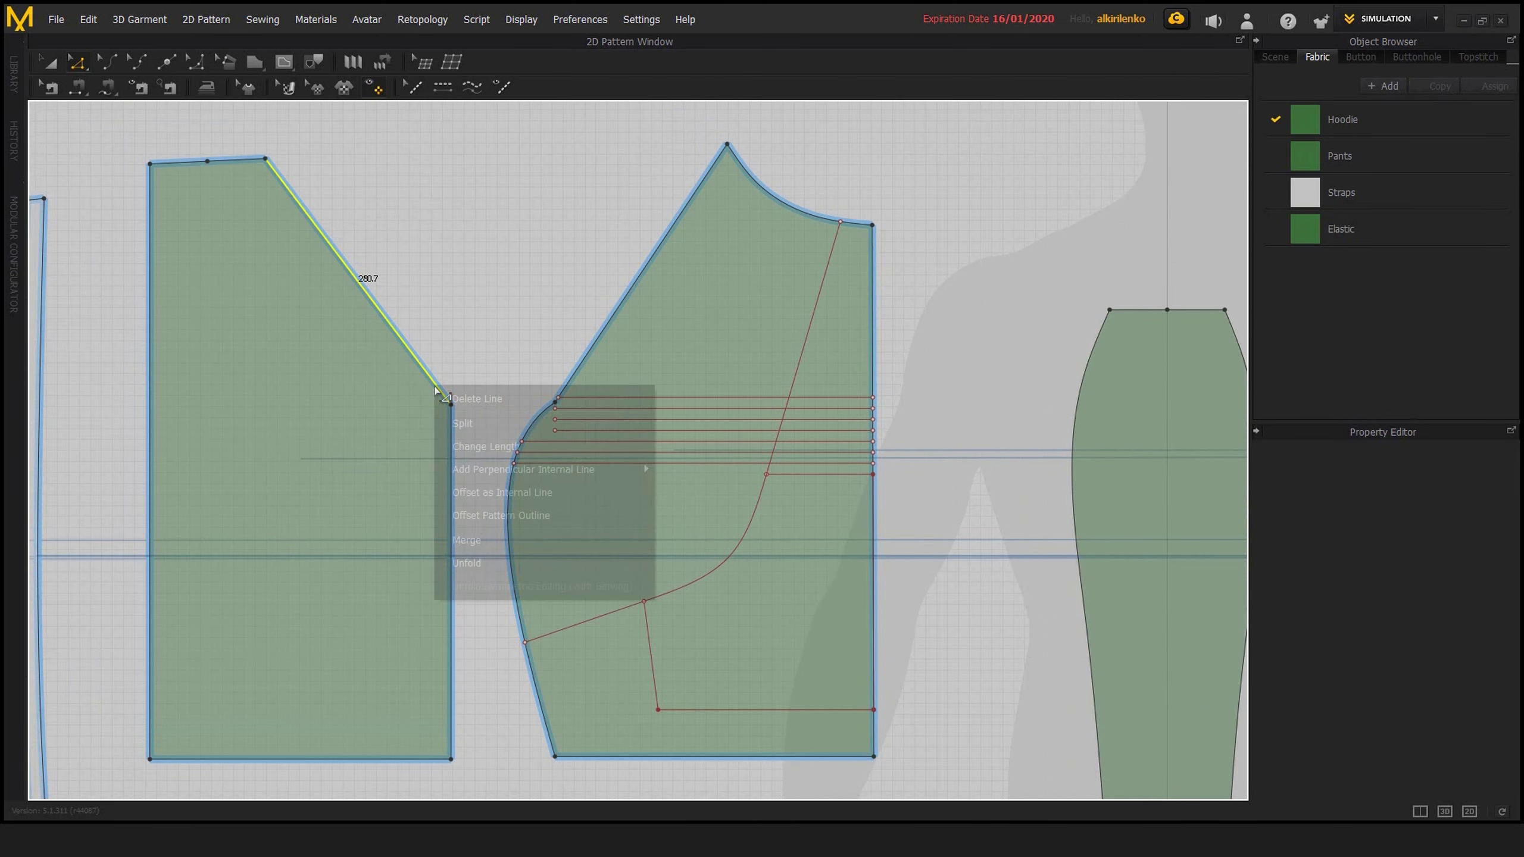
left_click(499, 493)
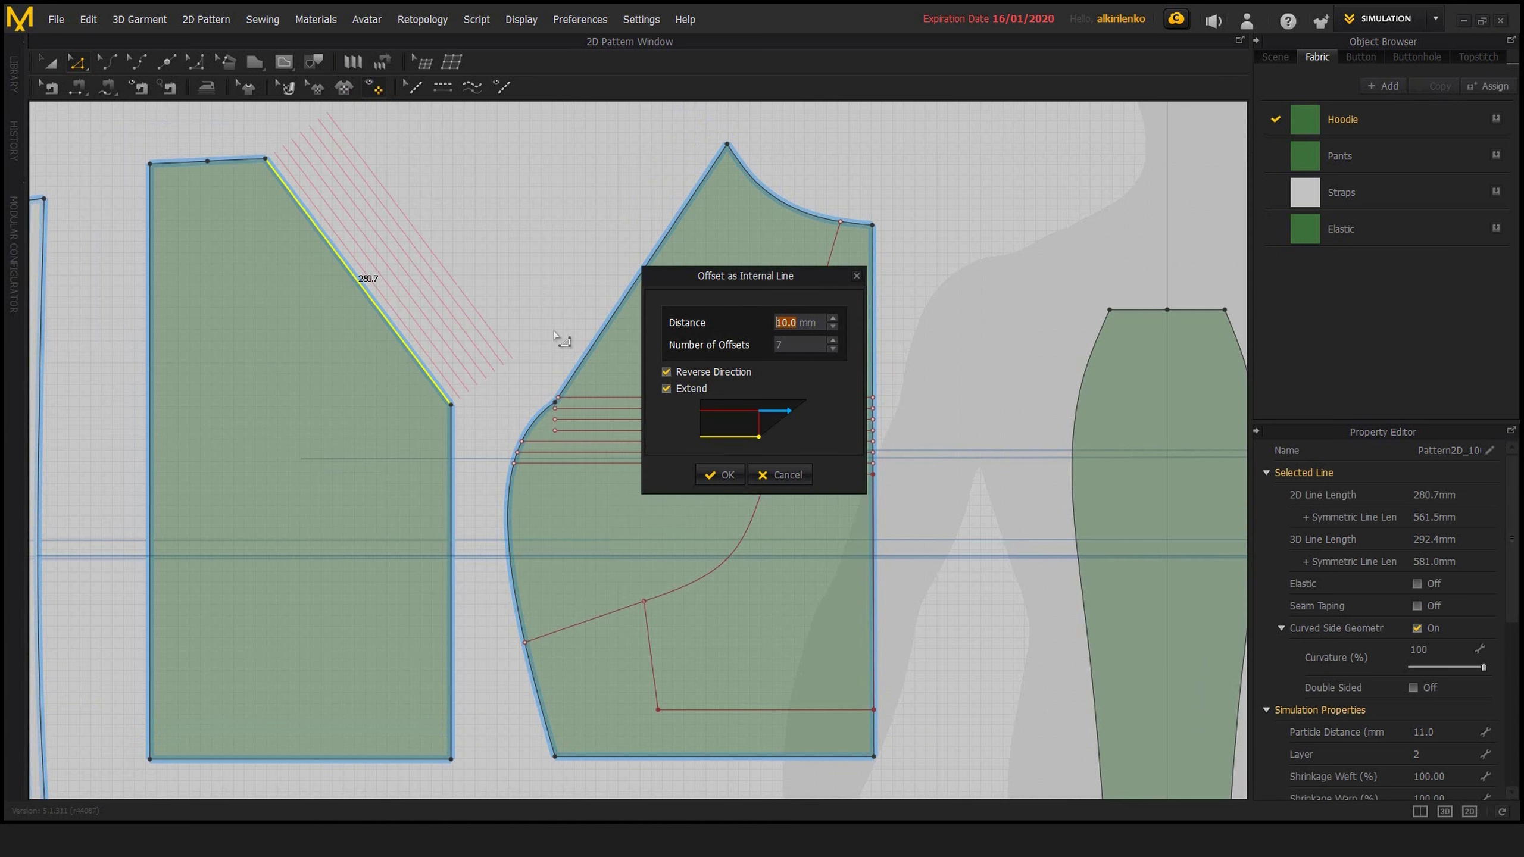
left_click(667, 388)
left_click(667, 372)
left_click(785, 482)
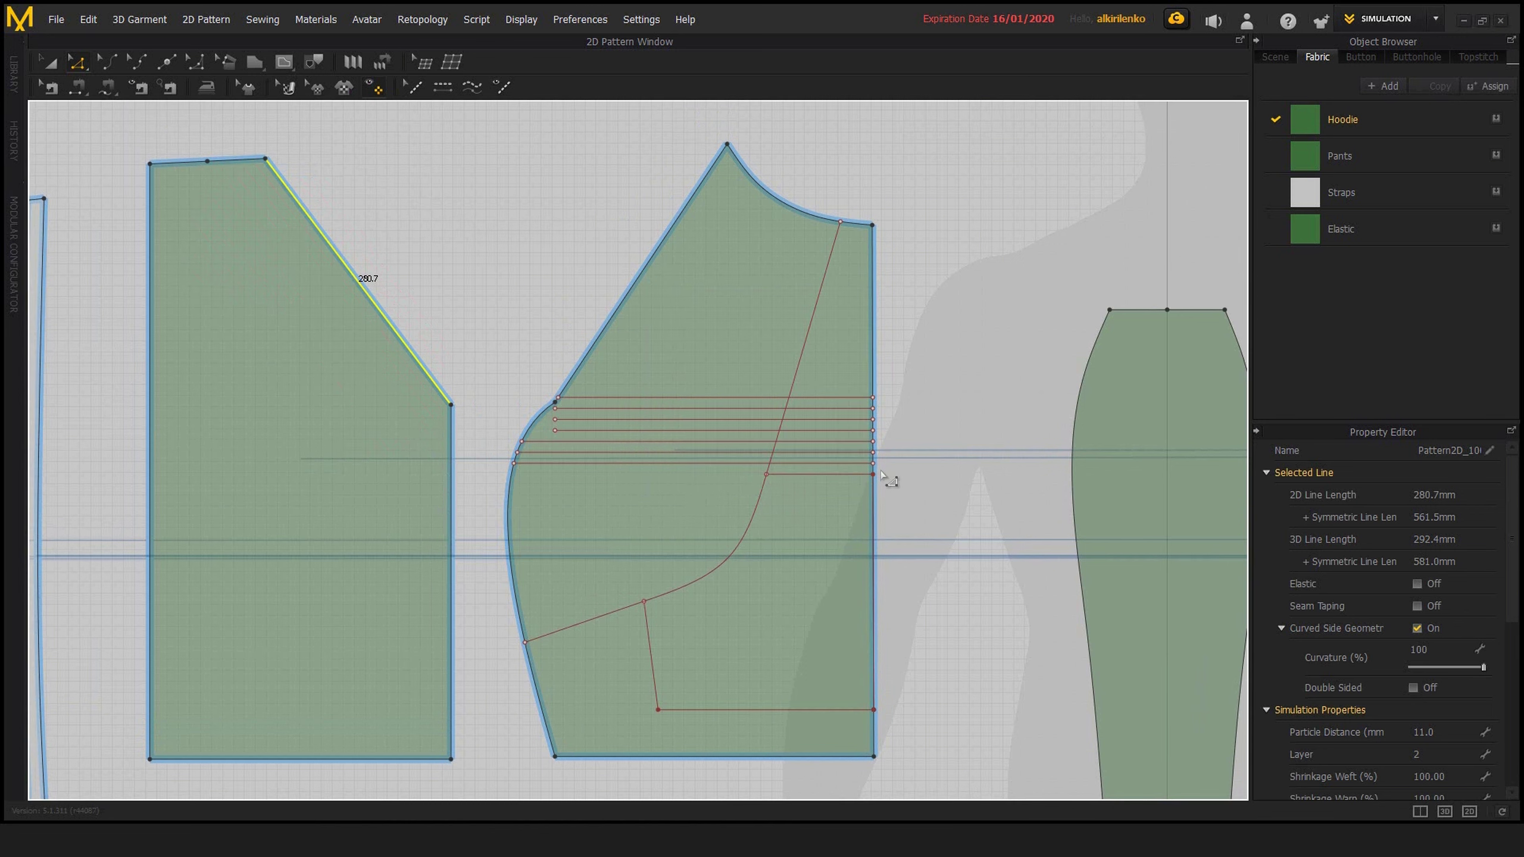
Extend the second, third and fourth offset lines from the top to the curved outline, adding points to the outline
scroll(705, 444, "up", 2)
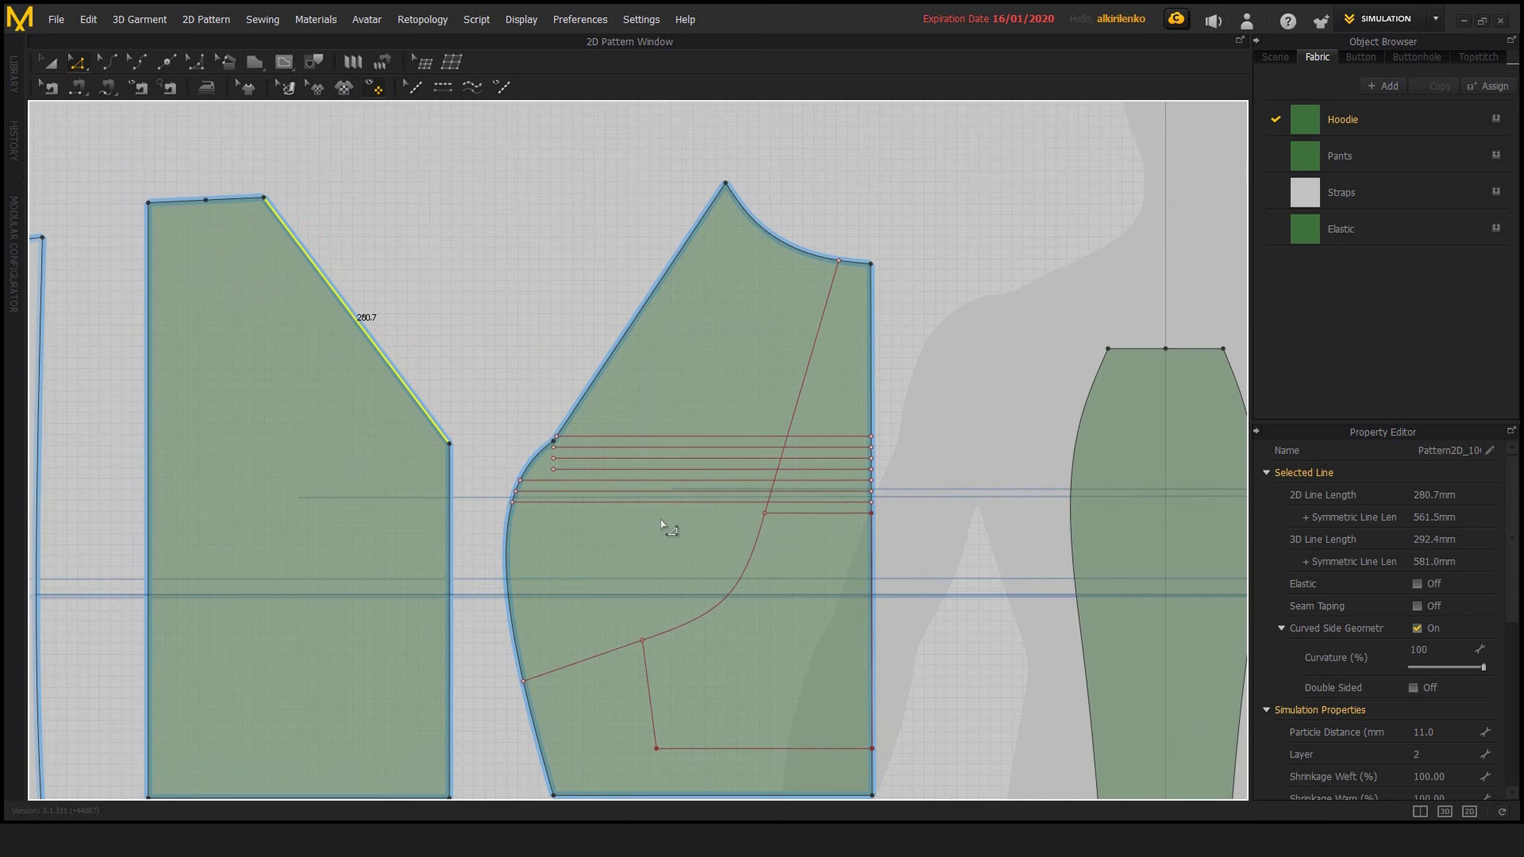
left_click(681, 431)
left_click(679, 449)
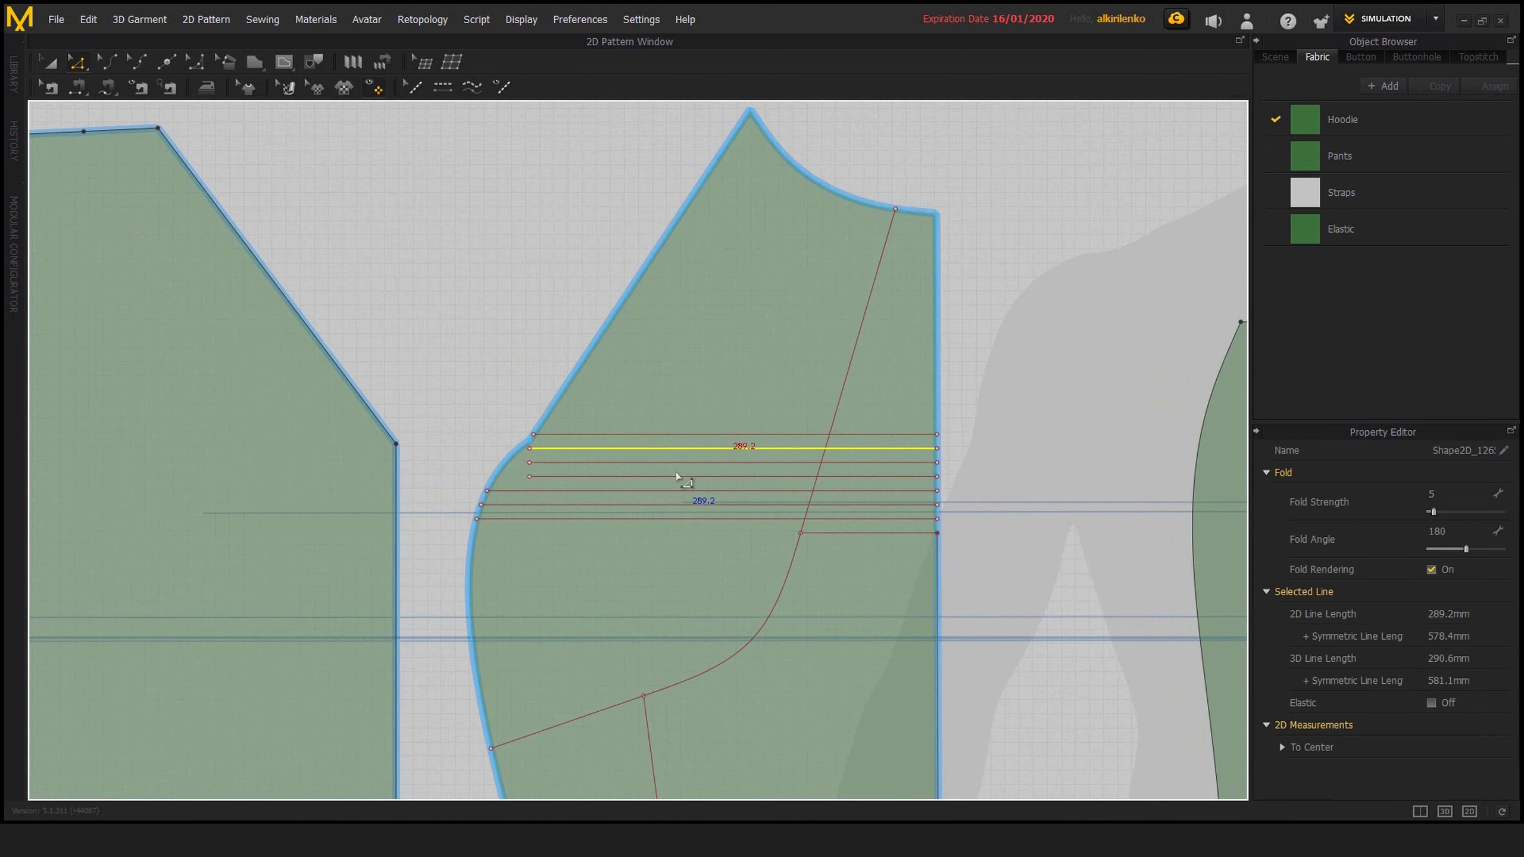
left_click(677, 463, "shift")
left_click(678, 477, "shift")
right_click(678, 478)
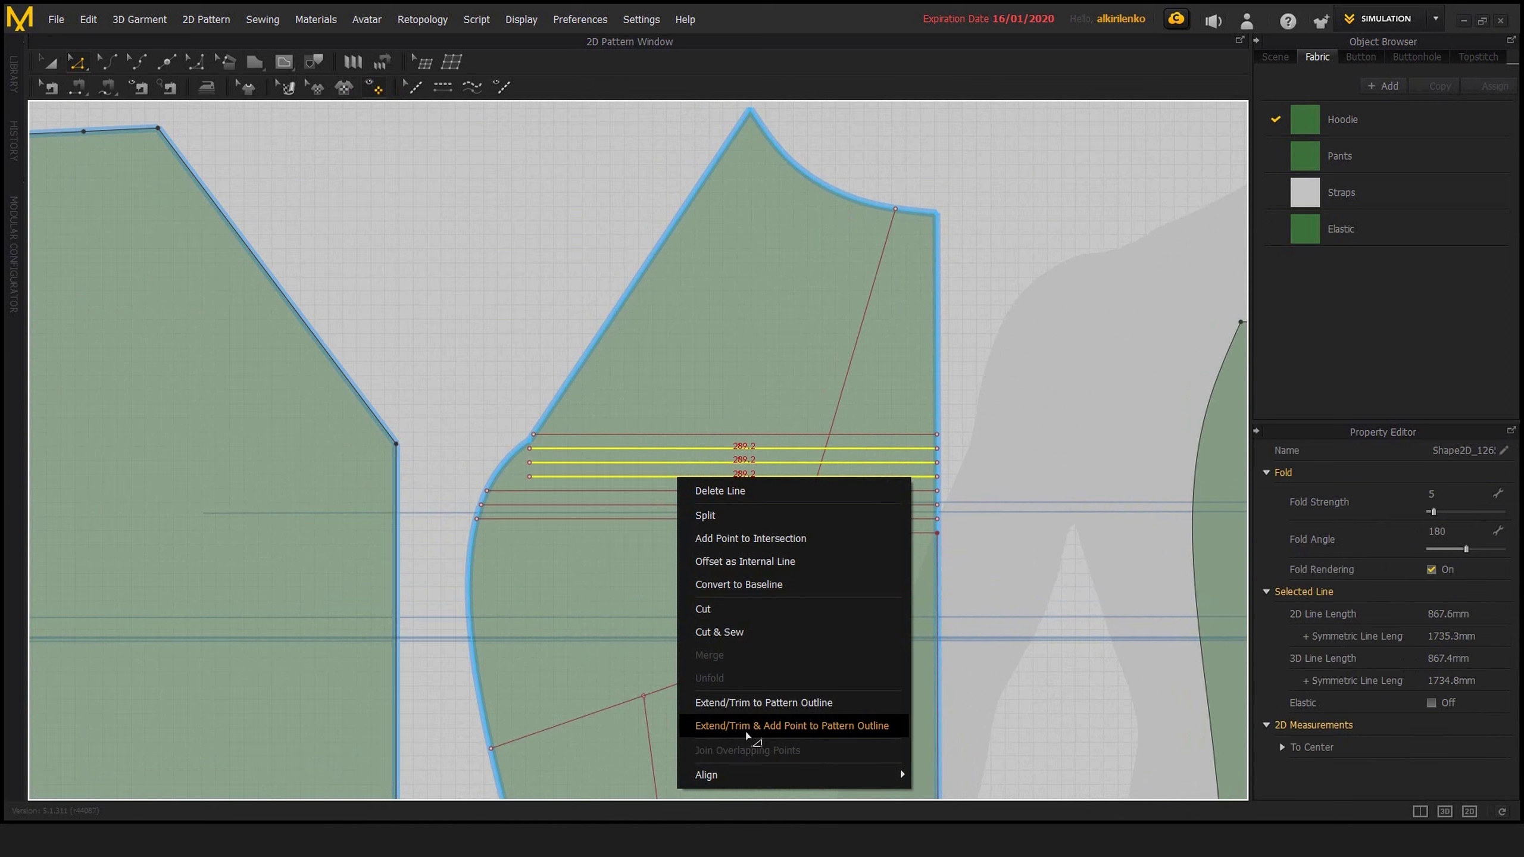
left_click(840, 733)
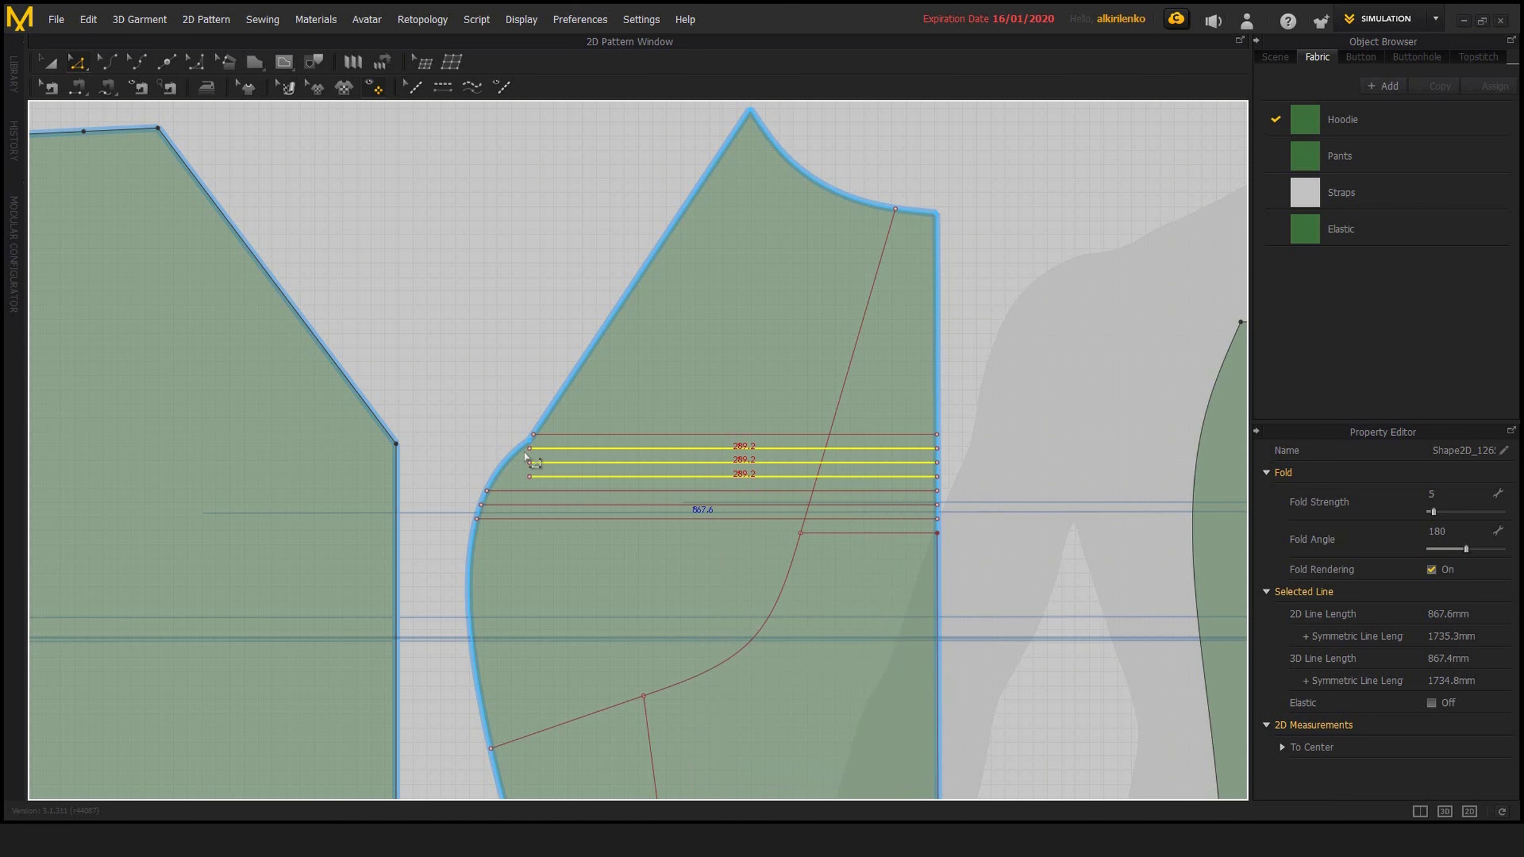
left_click(514, 463)
scroll(531, 477, "up", 3)
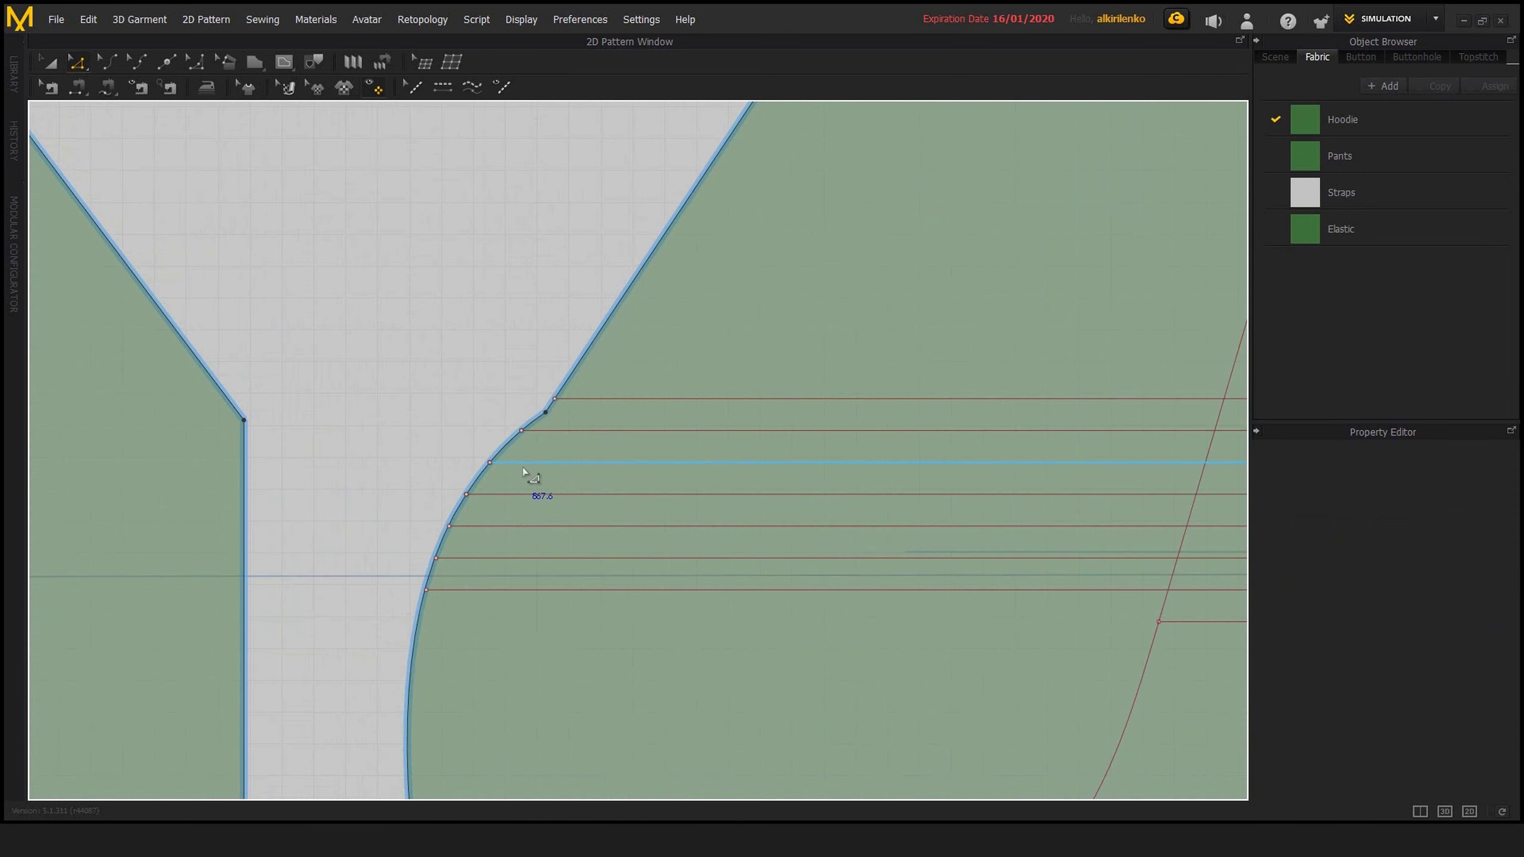
Move the third line onto the one below, and try pulling its former outline point outward before undoing the pull
left_click_drag(609, 474, 613, 475)
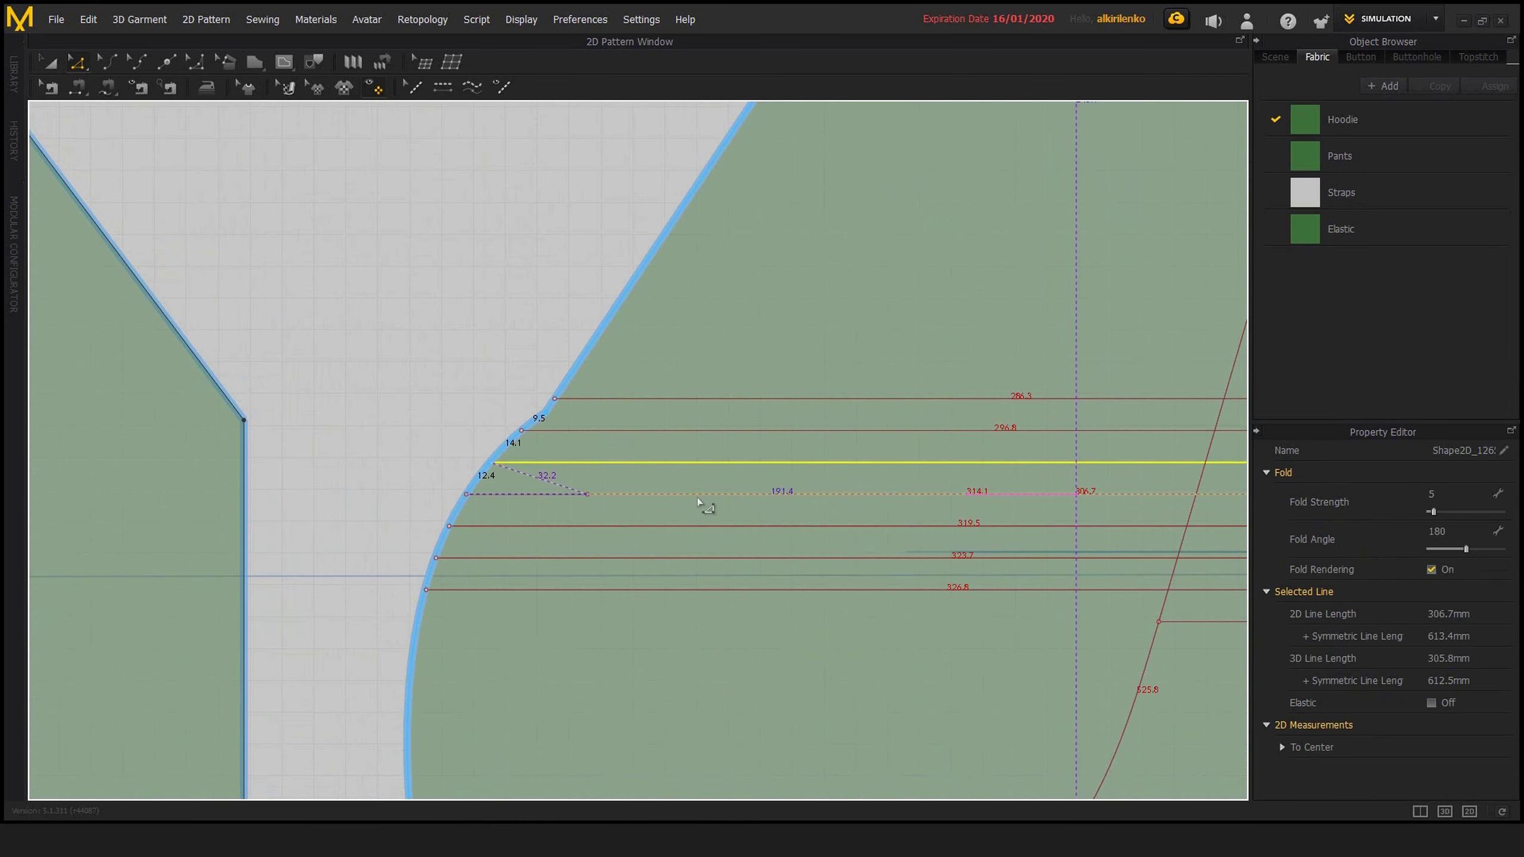
left_click(489, 466)
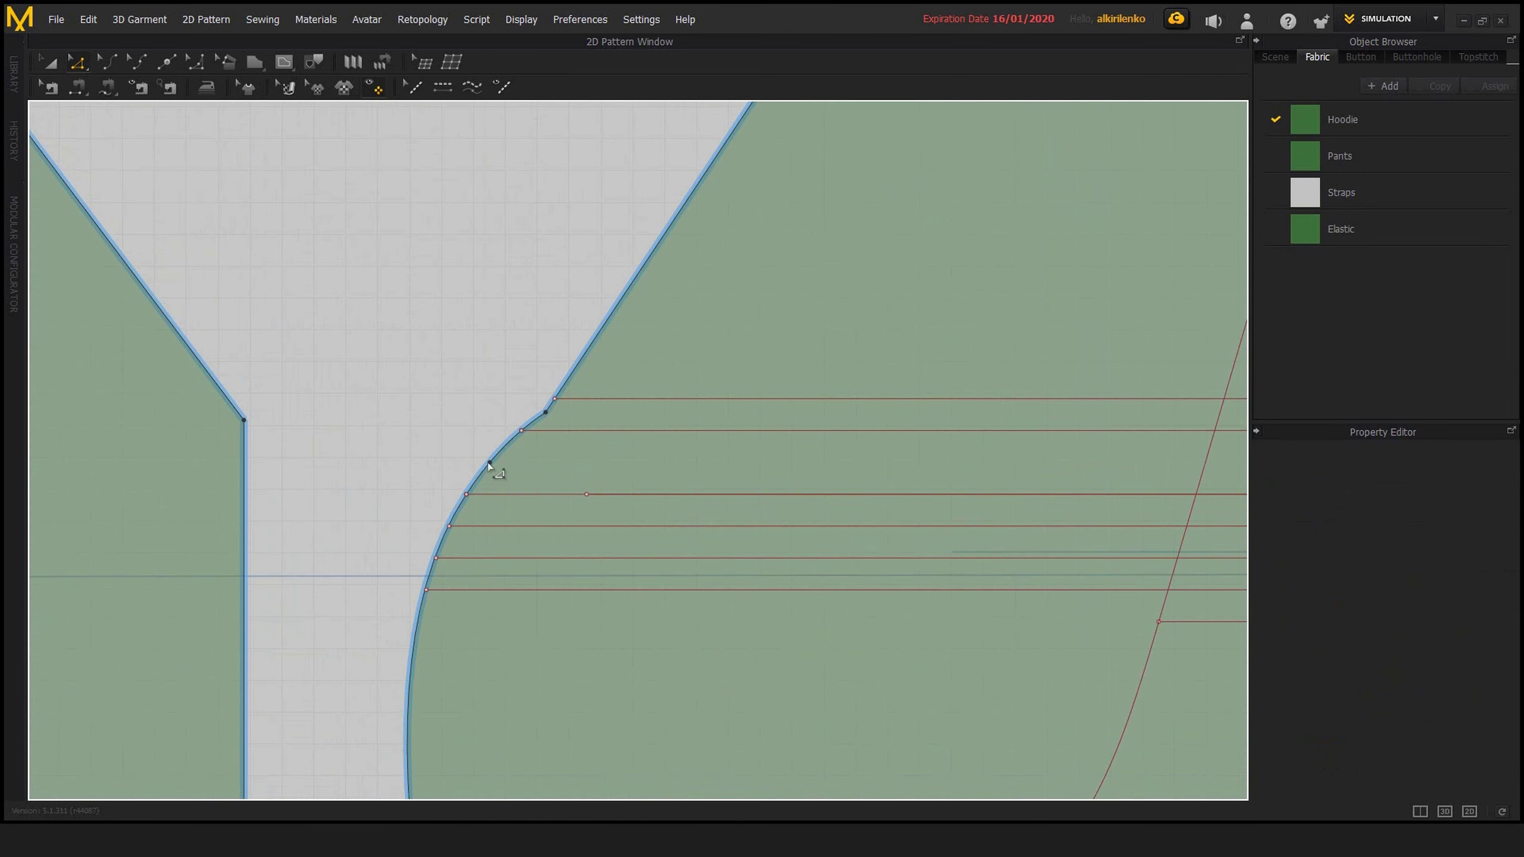
left_click_drag(484, 444, 434, 395)
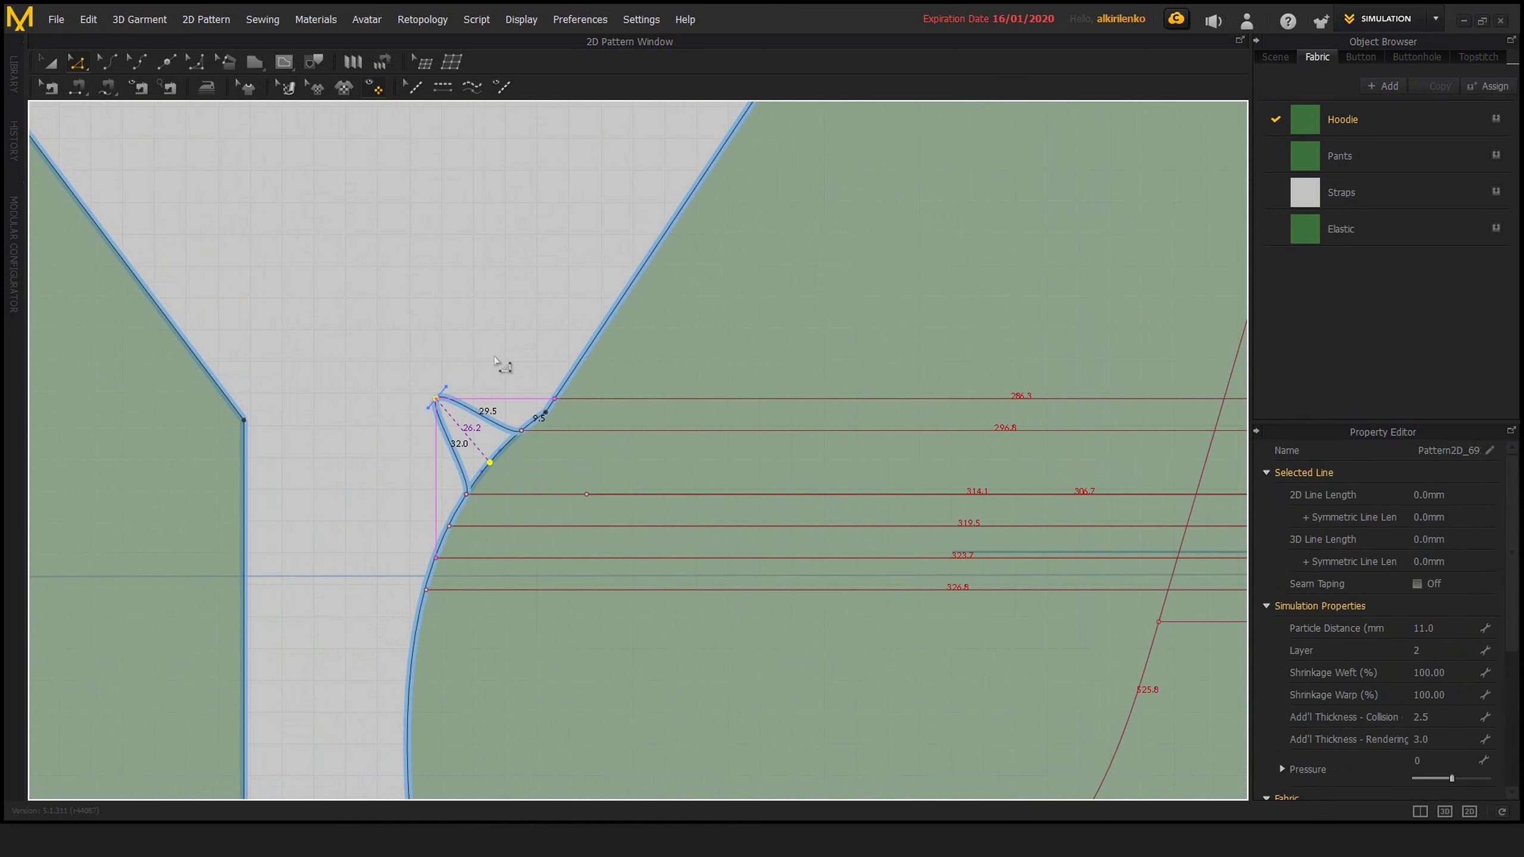
key("ctrl+z")
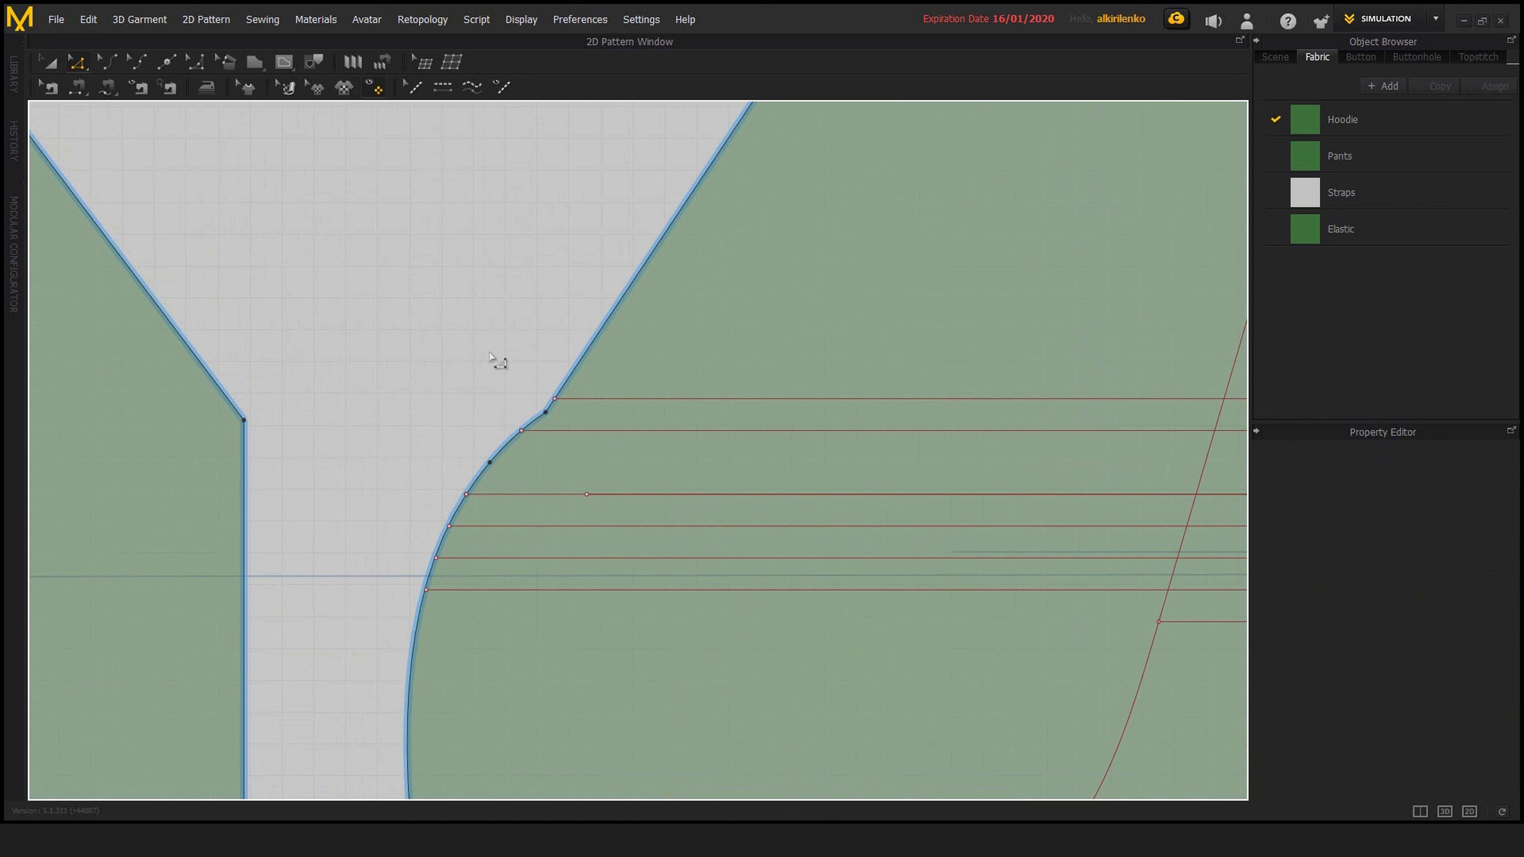
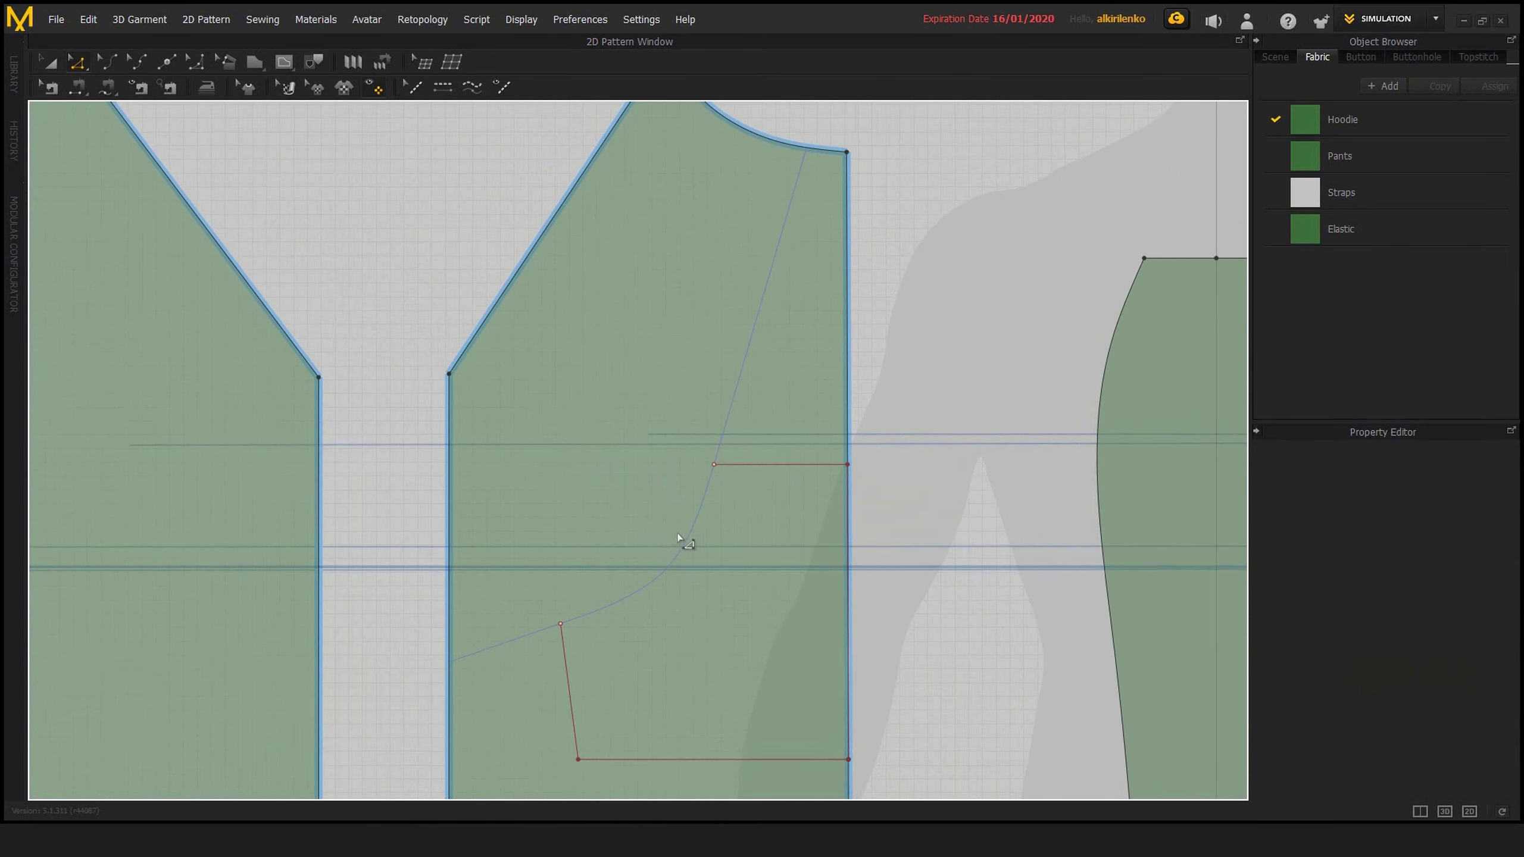
scroll(687, 432, "up", 1)
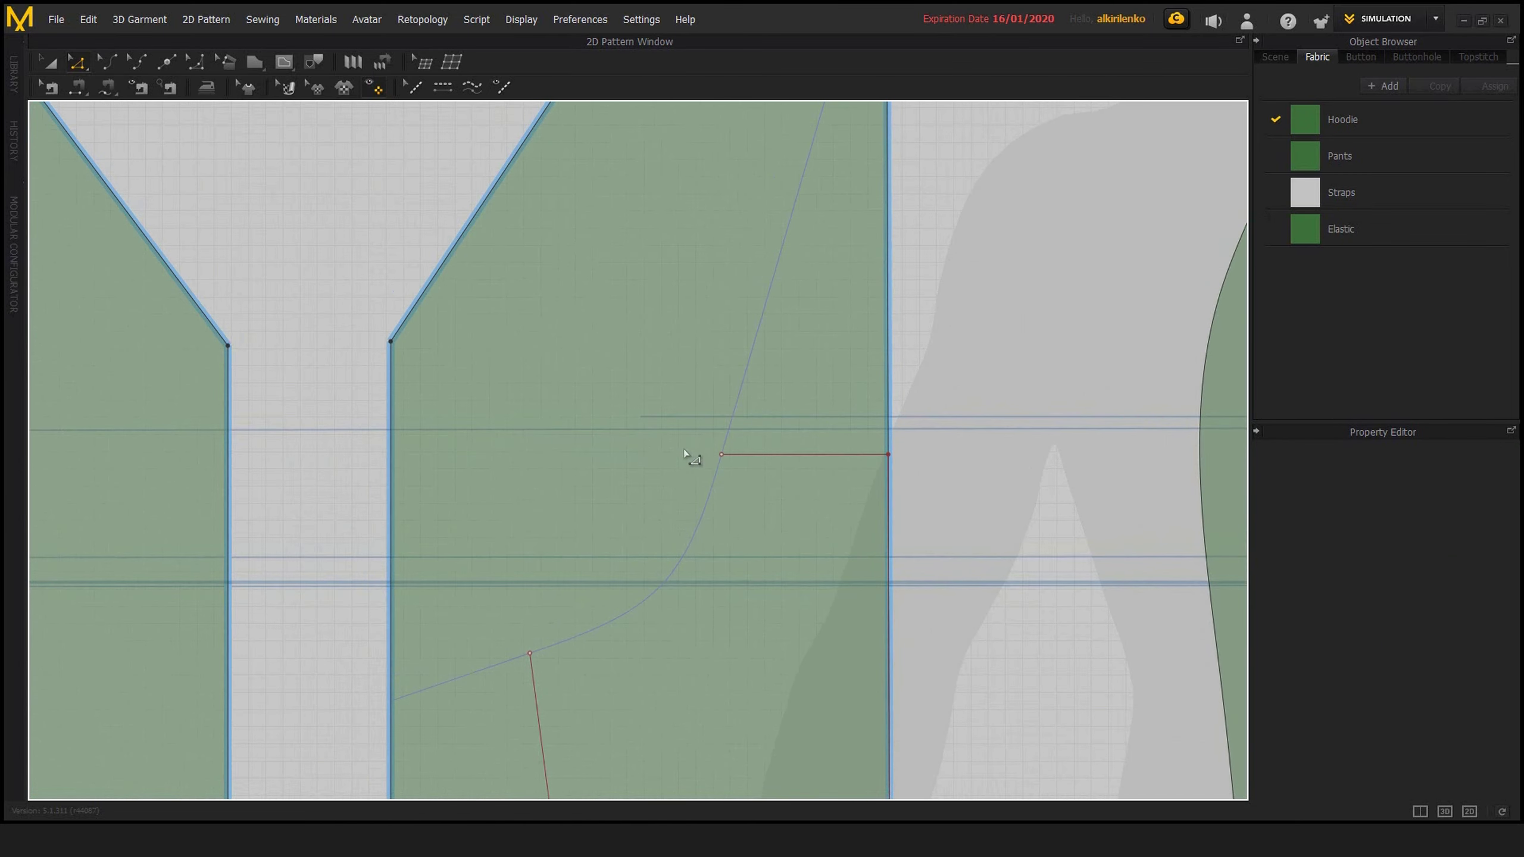
Move the free end point of the upper pocket line down along the curved internal line on the front piece
scroll(696, 503, "down", 1)
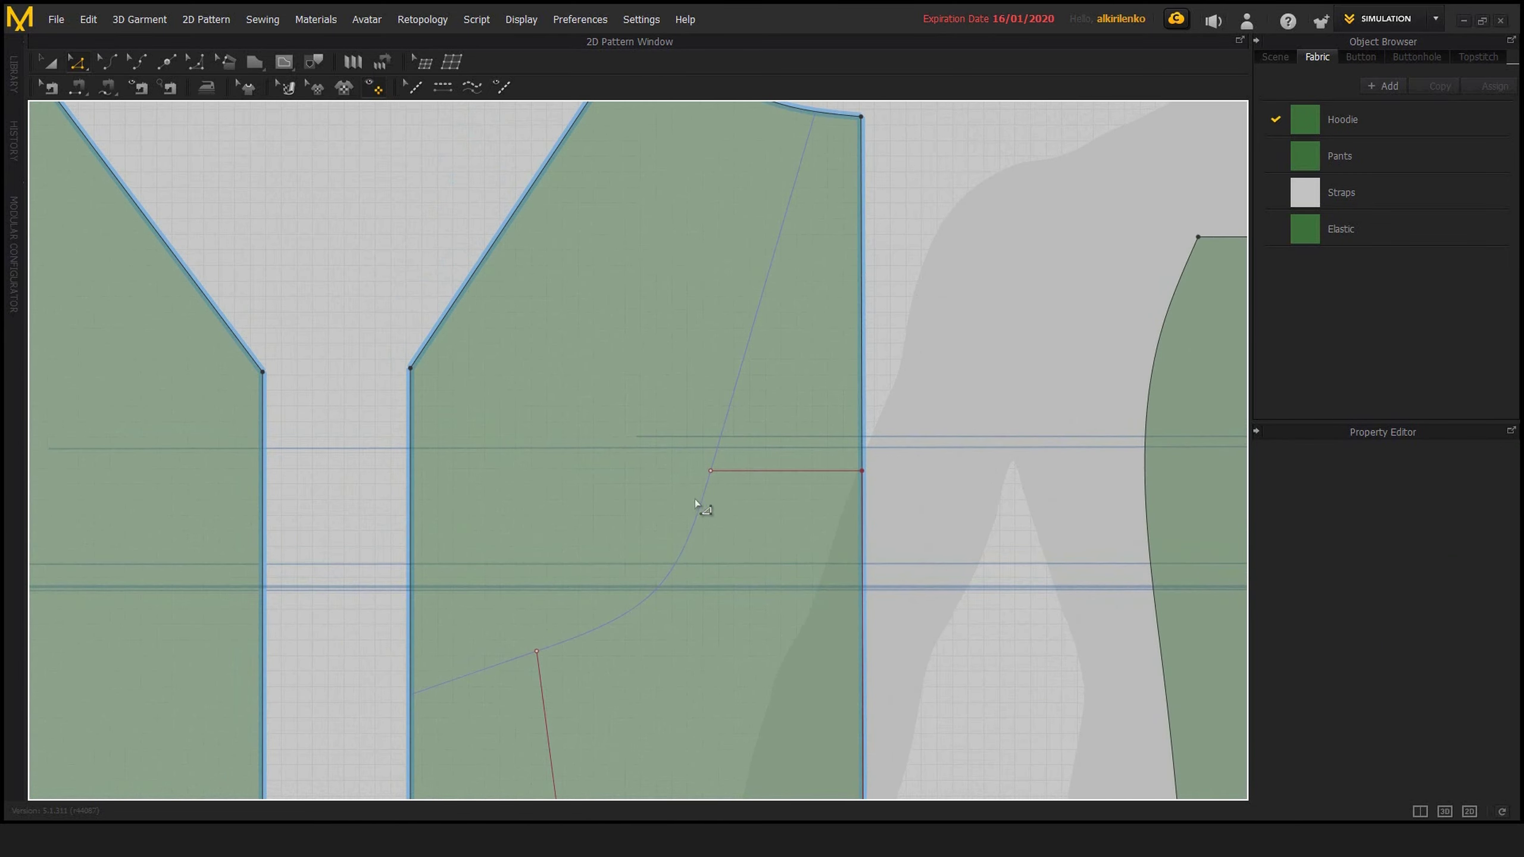
left_click(710, 471)
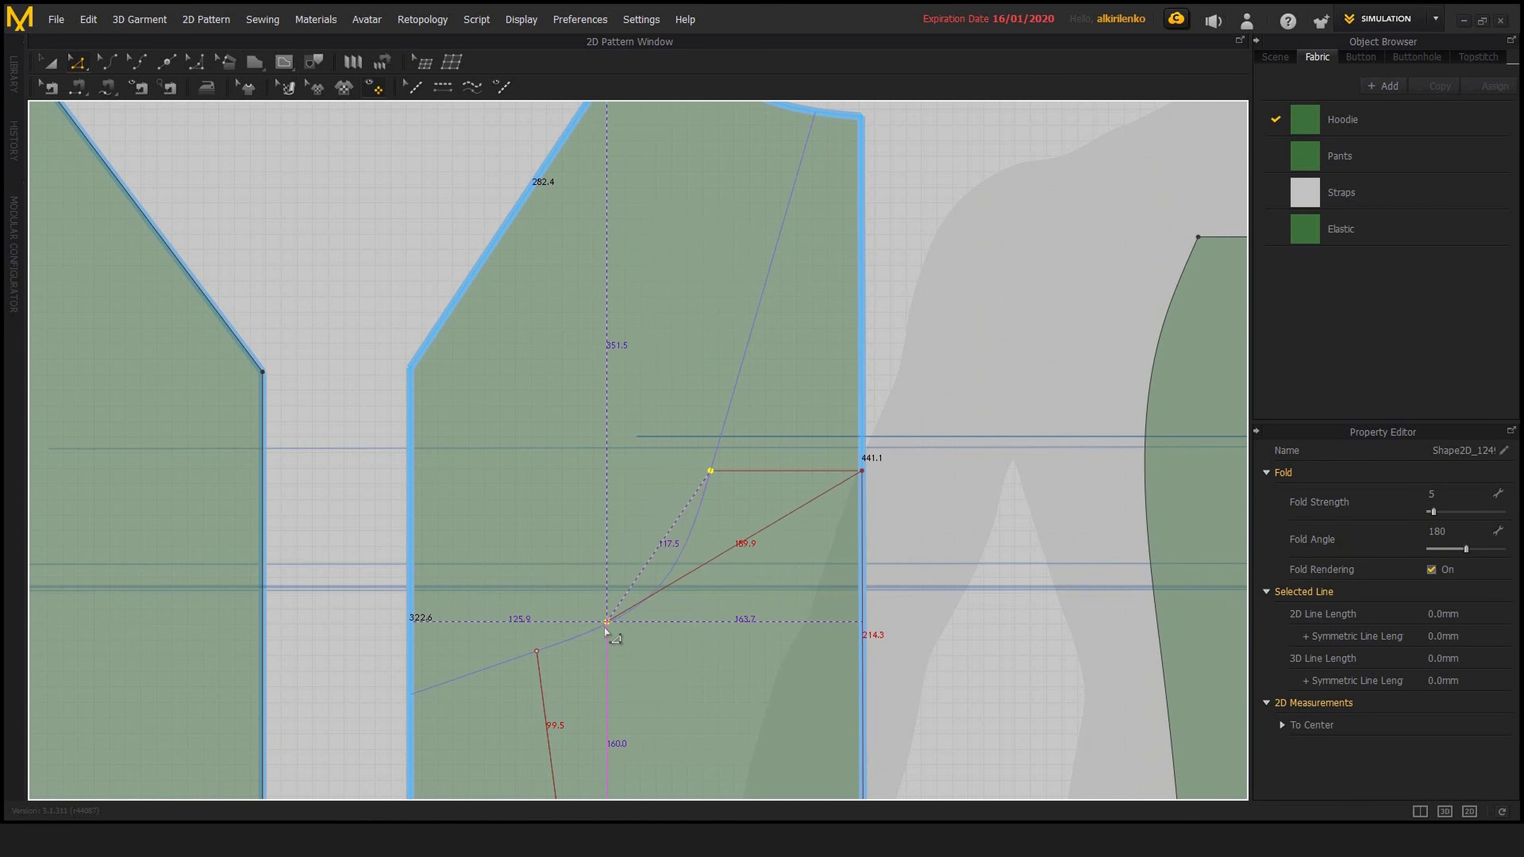
left_click_drag(710, 471, 670, 578)
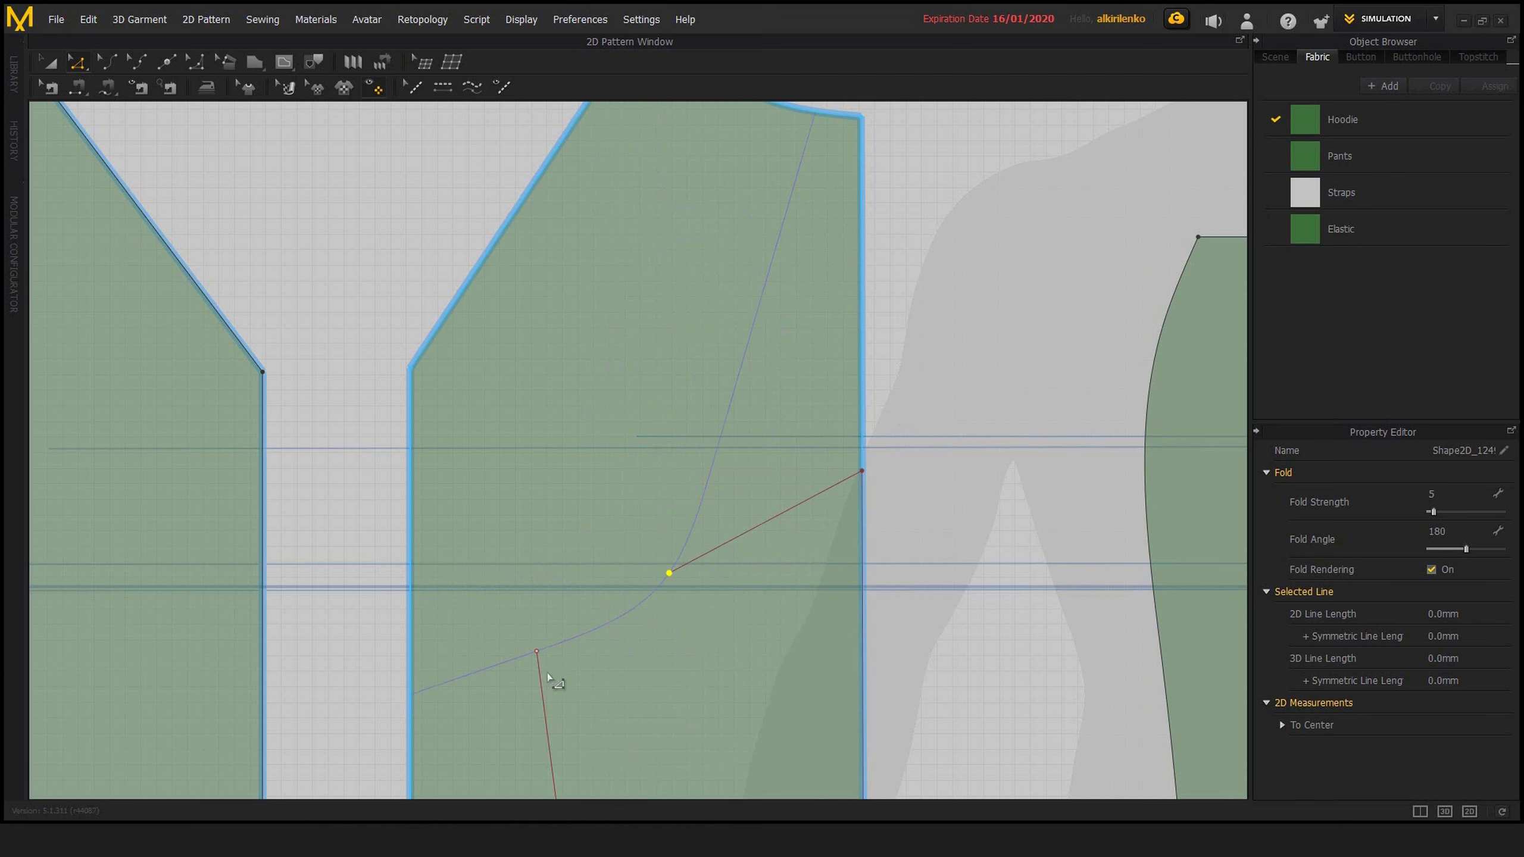
left_click(661, 559)
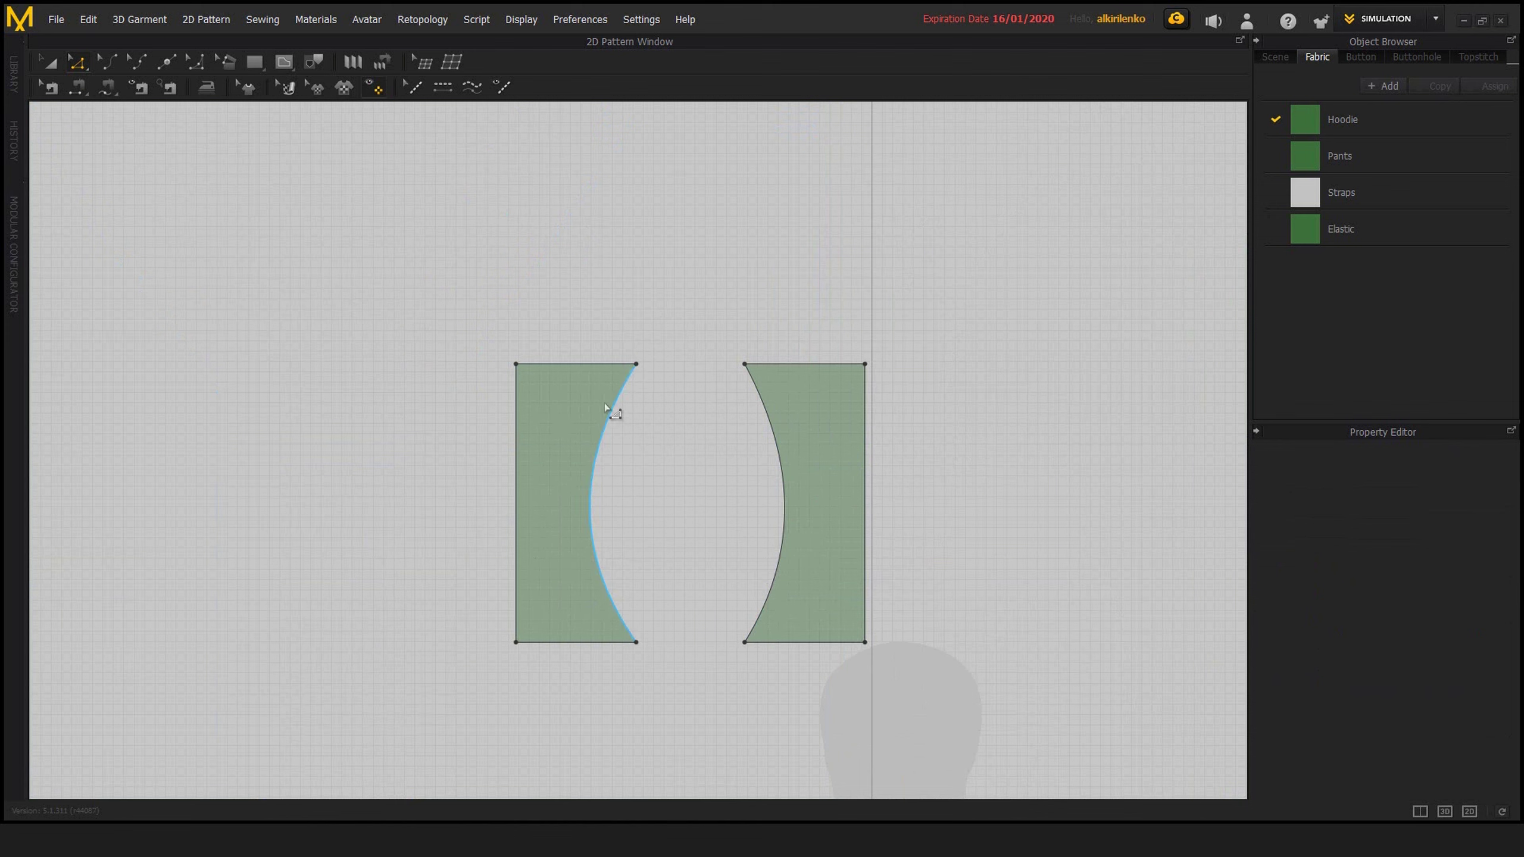
Merge the two small pieces along their facing curved edges into one rectangular piece
scroll(683, 489, "up", 2)
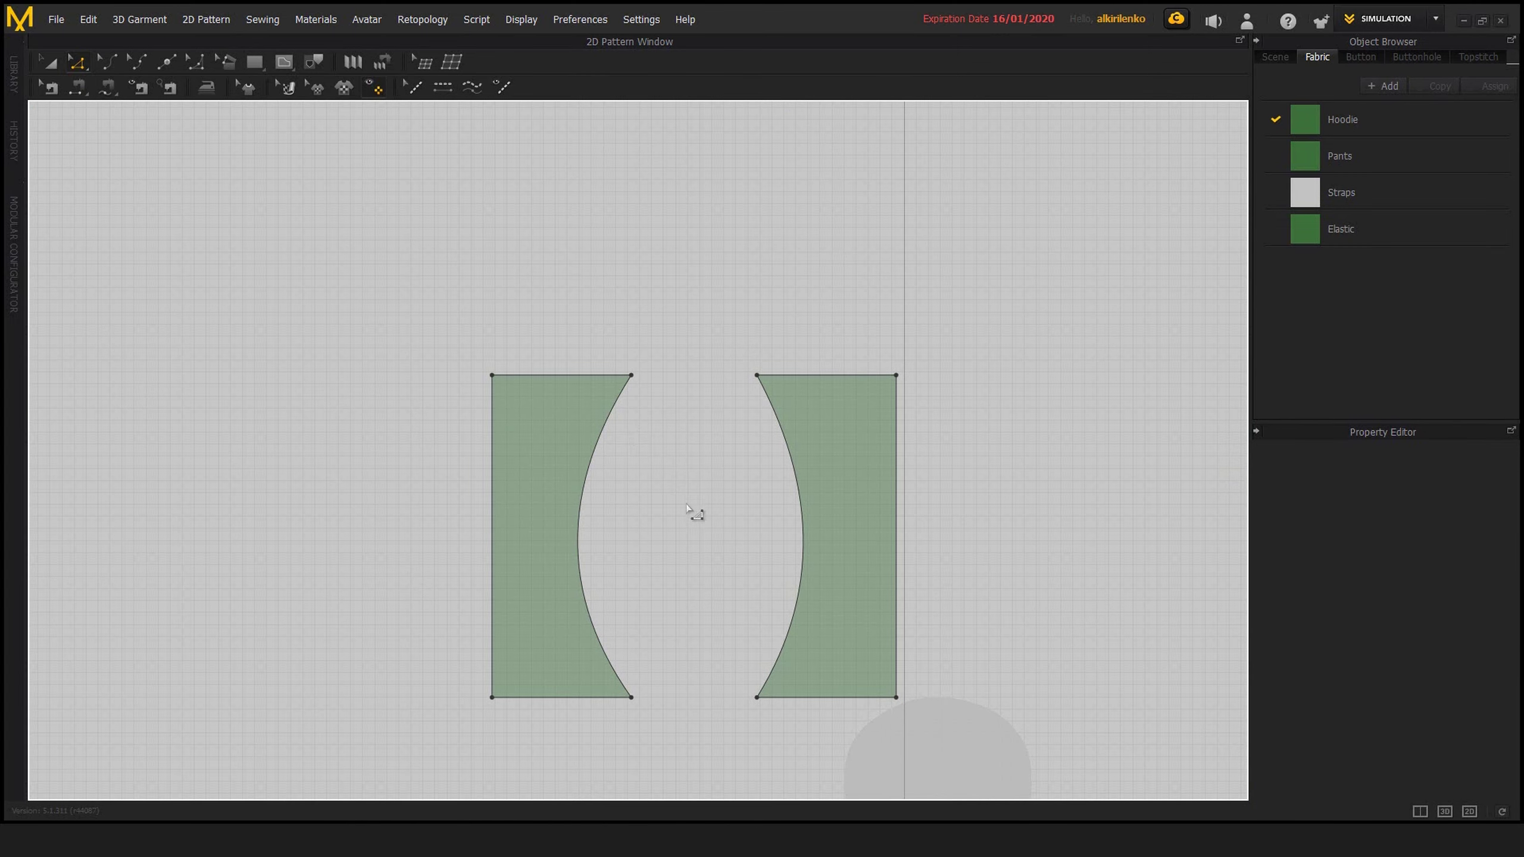
middle_click_drag(697, 514, 694, 537)
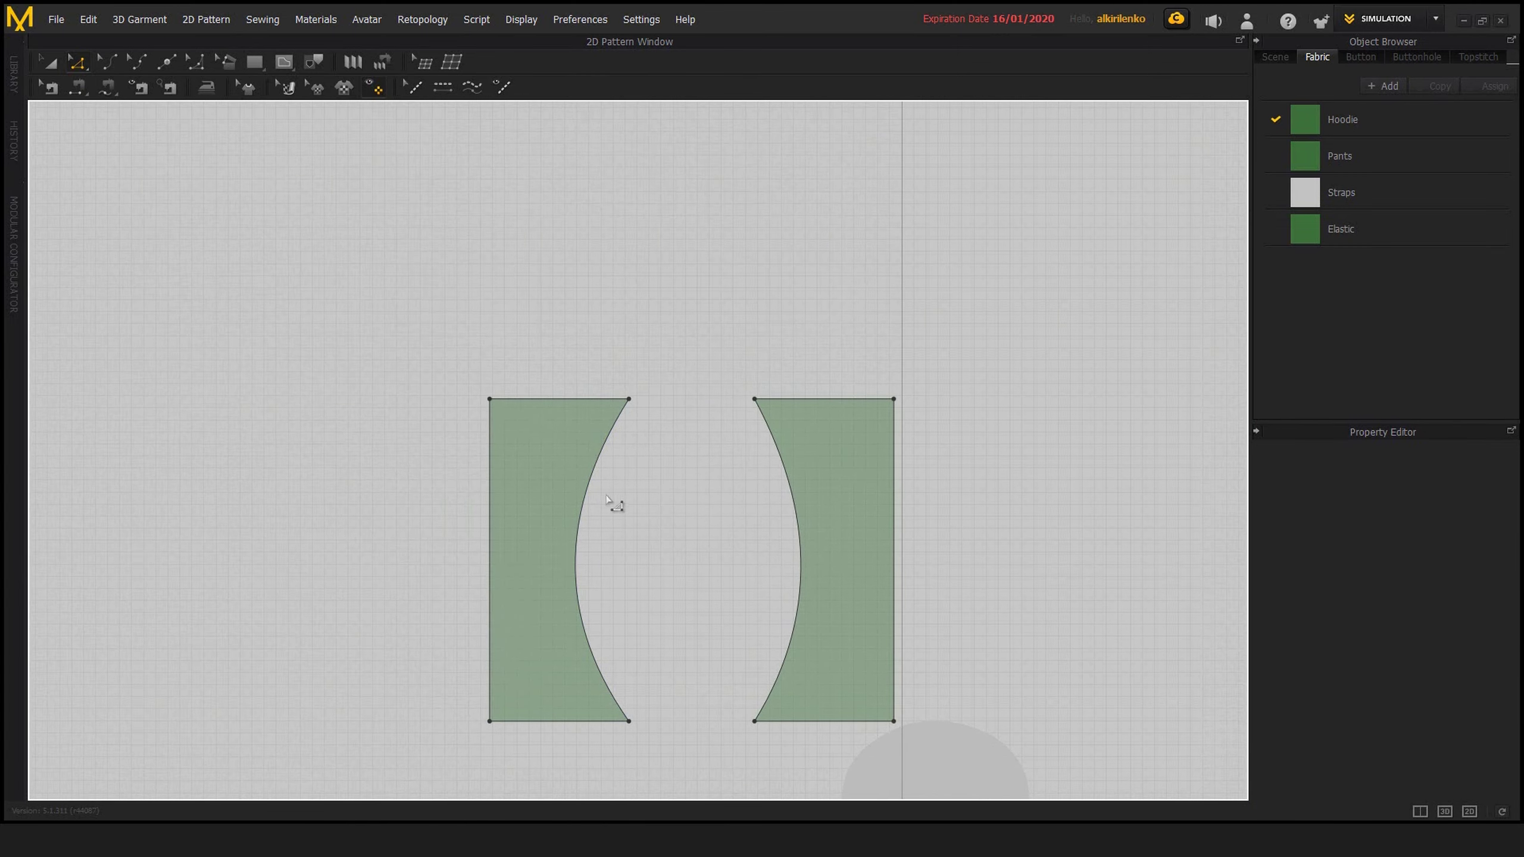
middle_click_drag(708, 568, 682, 530)
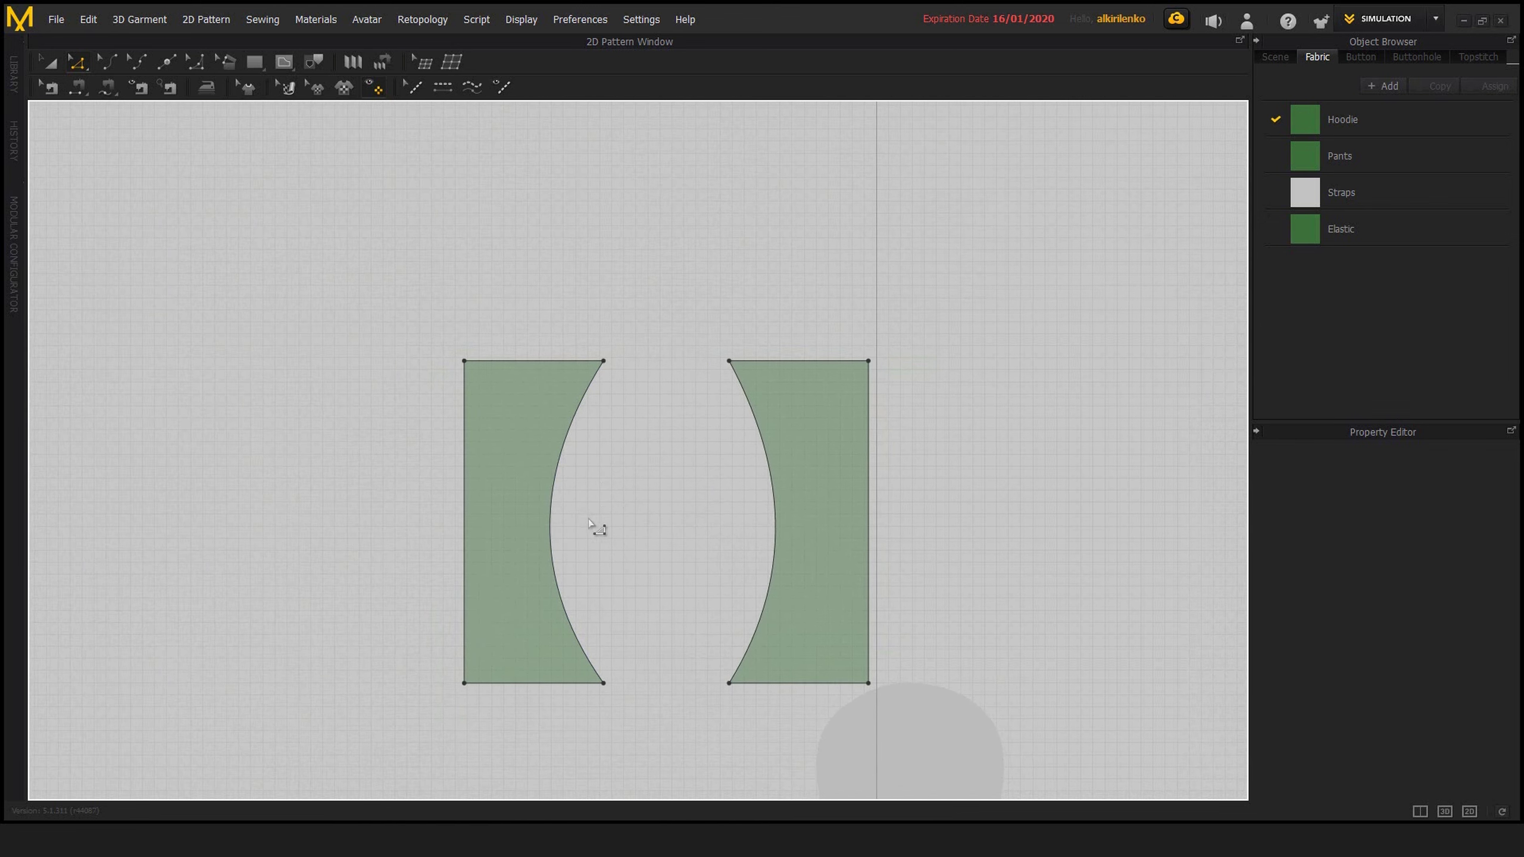
left_click(551, 518)
left_click(775, 521, "shift")
right_click(775, 519)
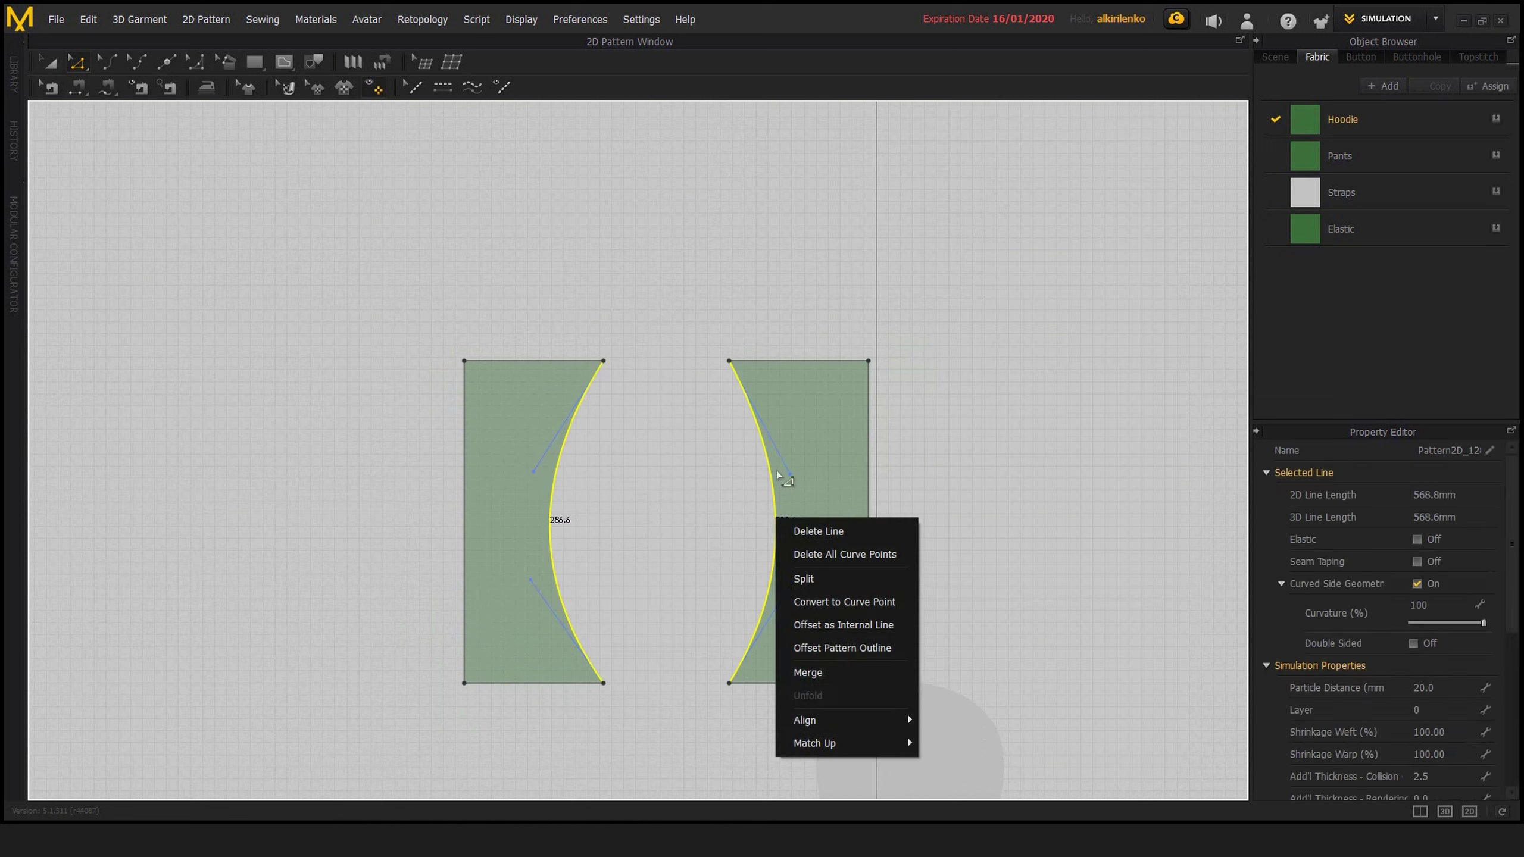
left_click(838, 676)
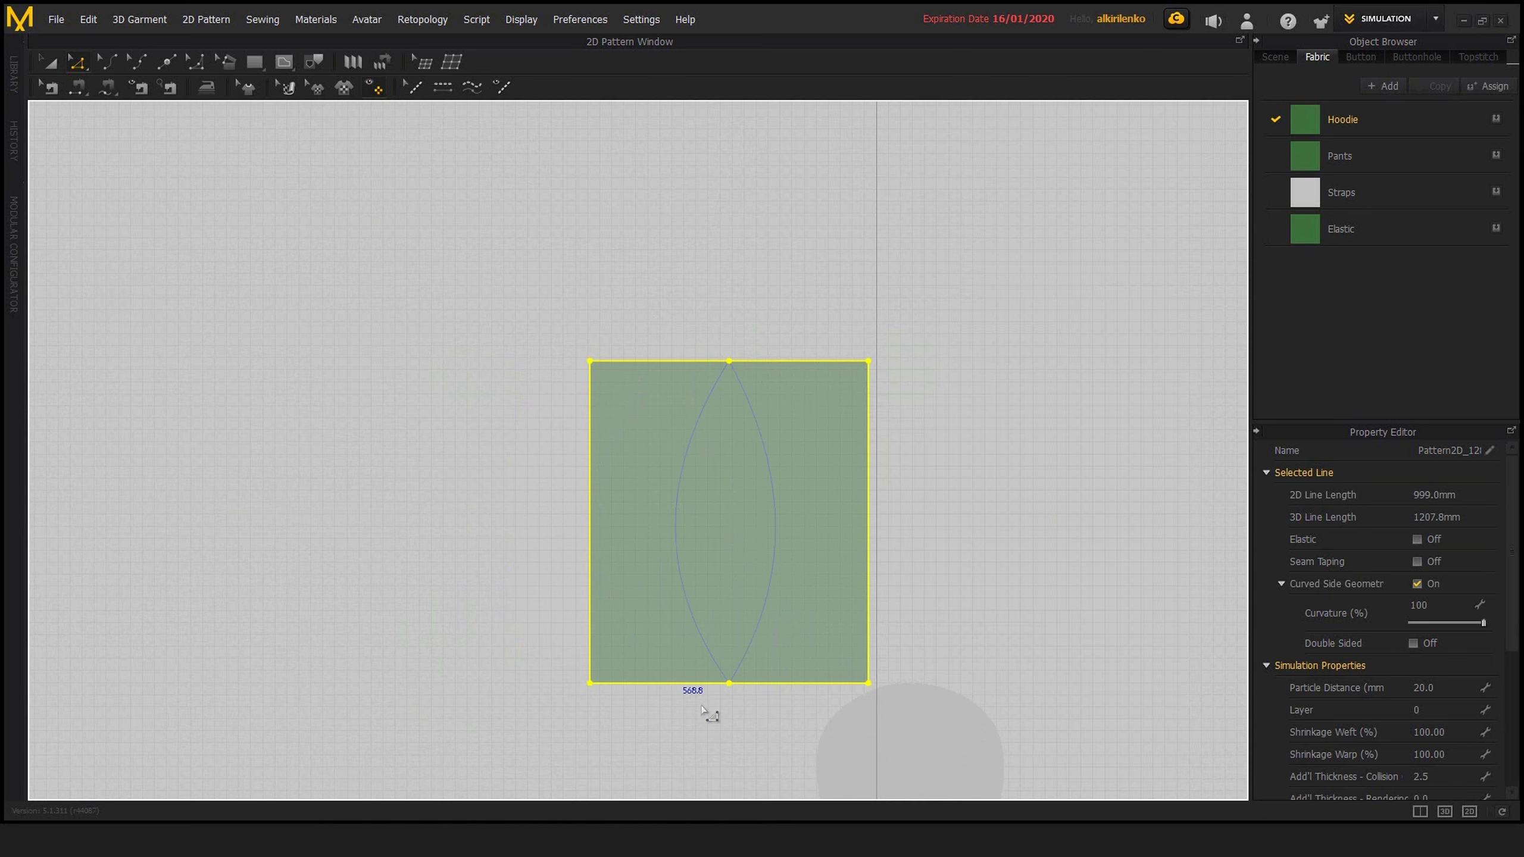
left_click(918, 603)
scroll(803, 533, "down", 2)
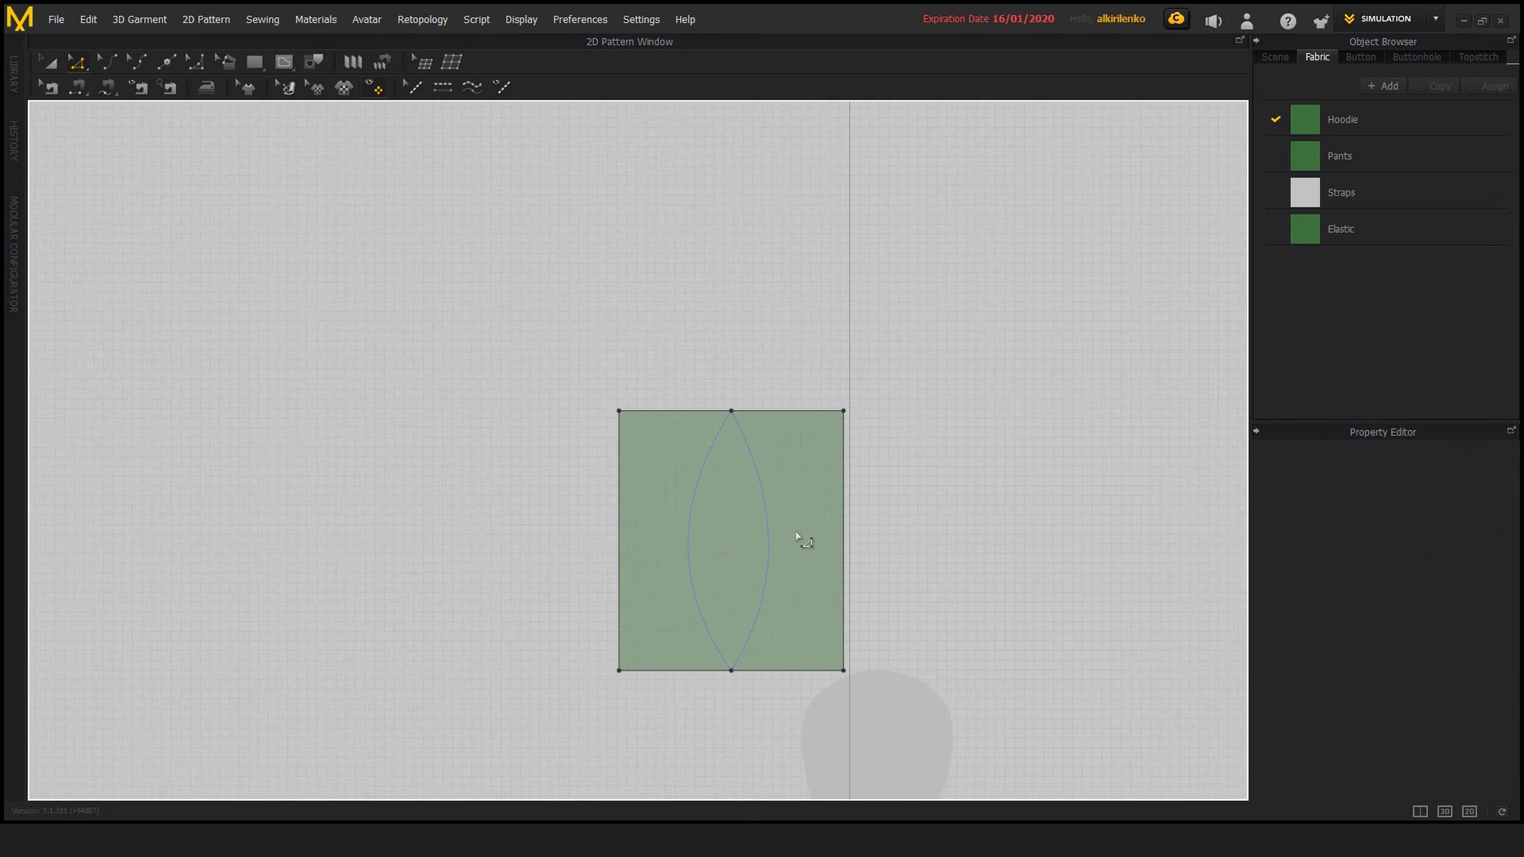
scroll(762, 499, "up", 2)
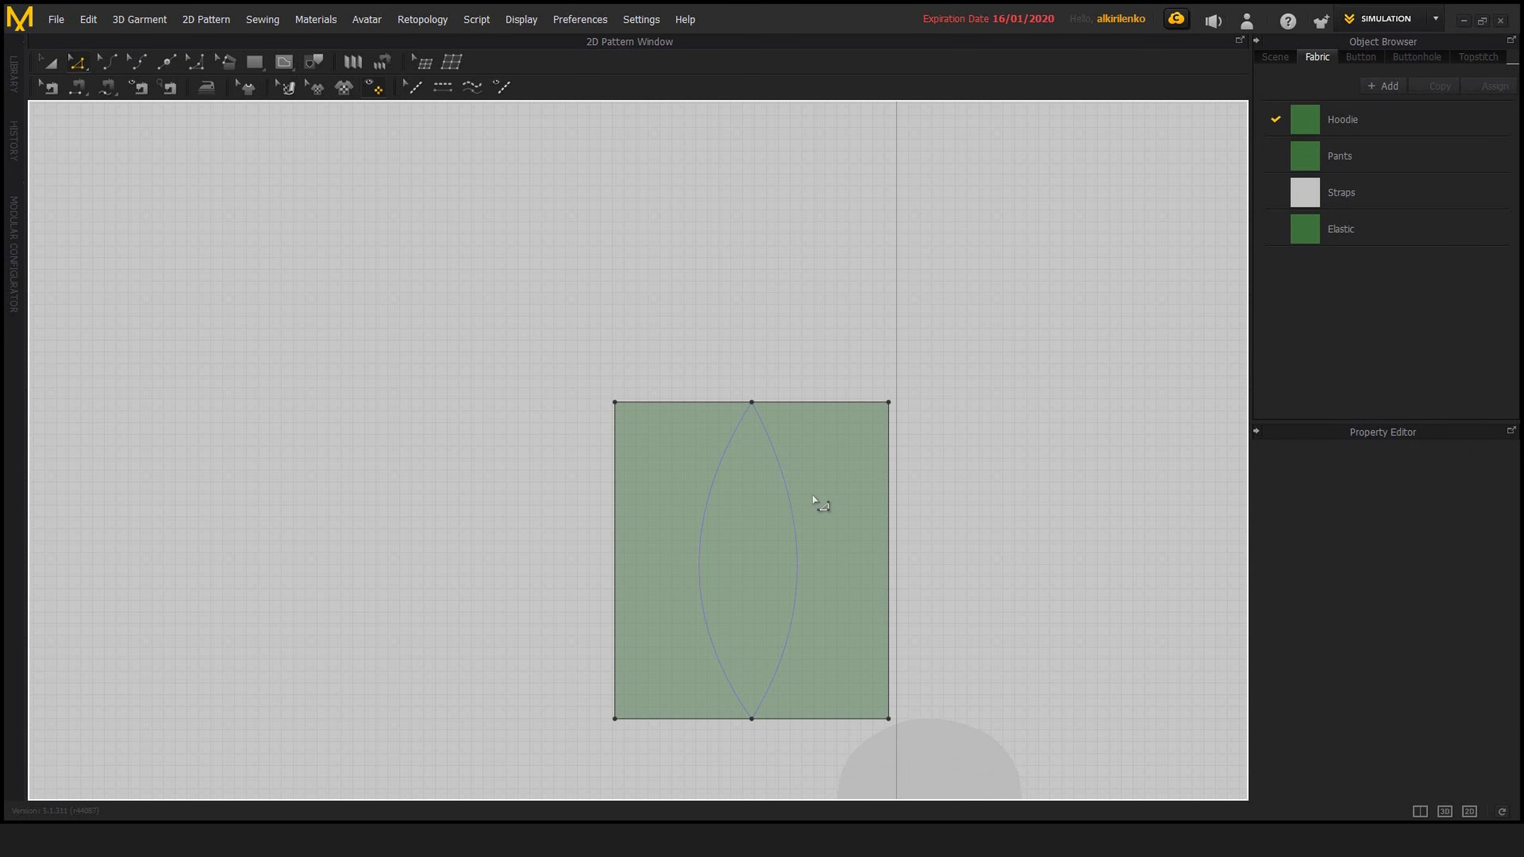
middle_click_drag(815, 498, 748, 459)
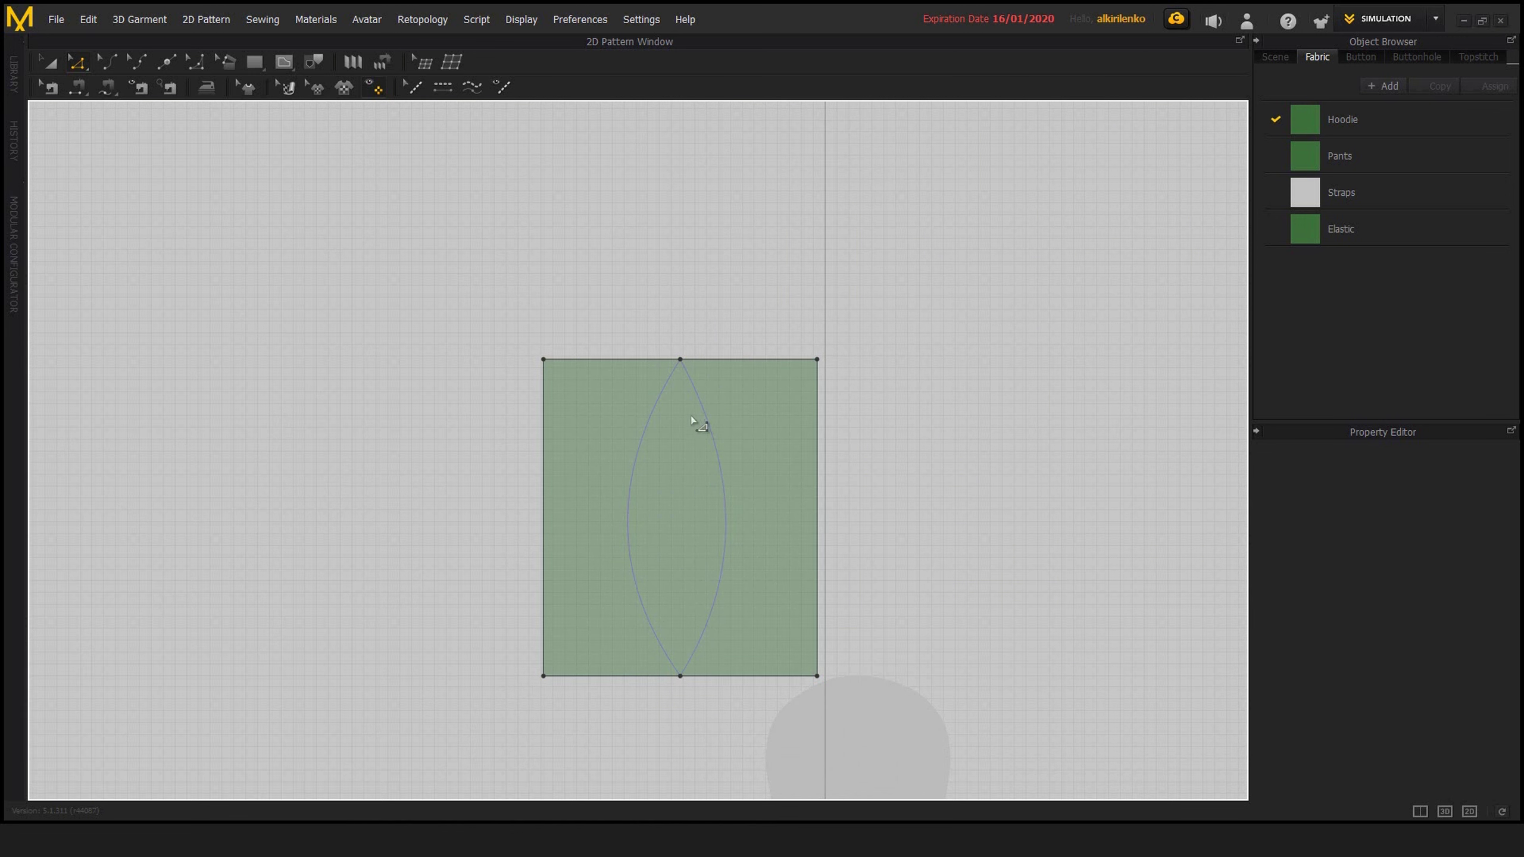
mouse_move(696, 420)
middle_mouse_down()
mouse_move(745, 461)
mouse_move(672, 433)
middle_mouse_up()
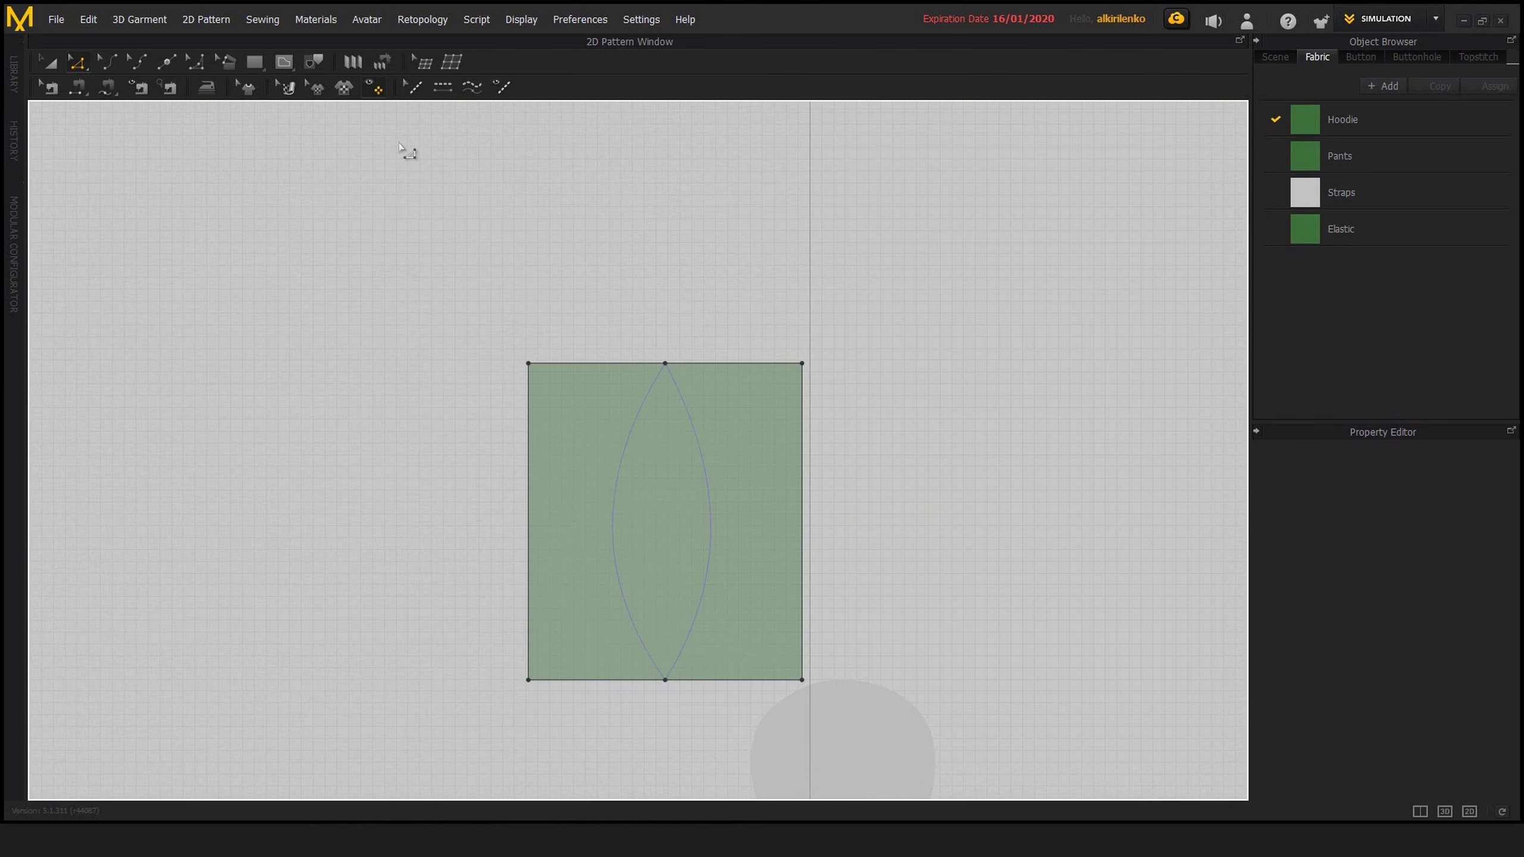
middle_click_drag(481, 194, 460, 180)
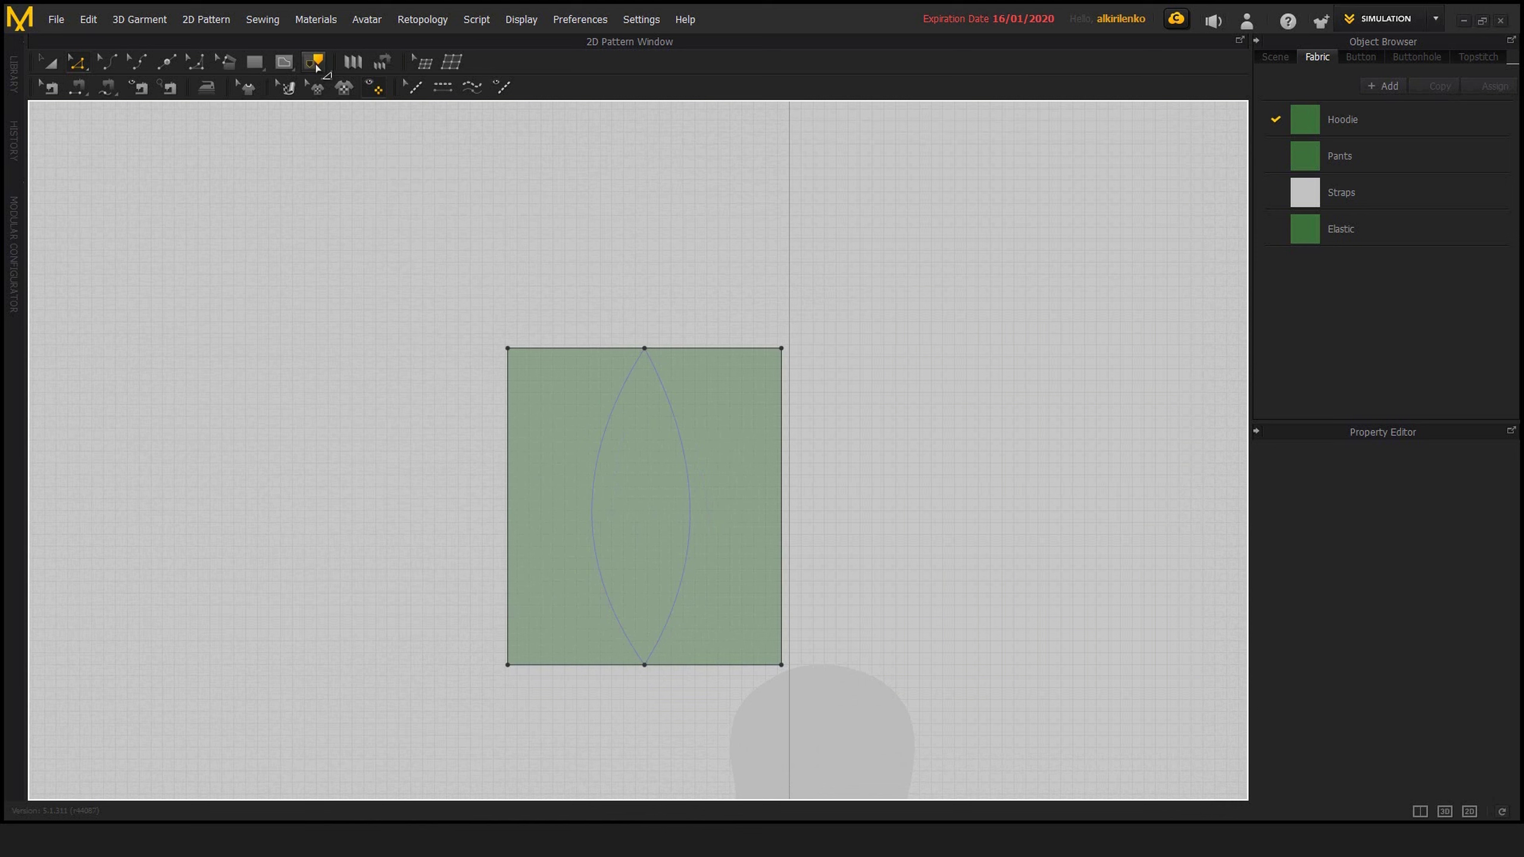
left_click(316, 65)
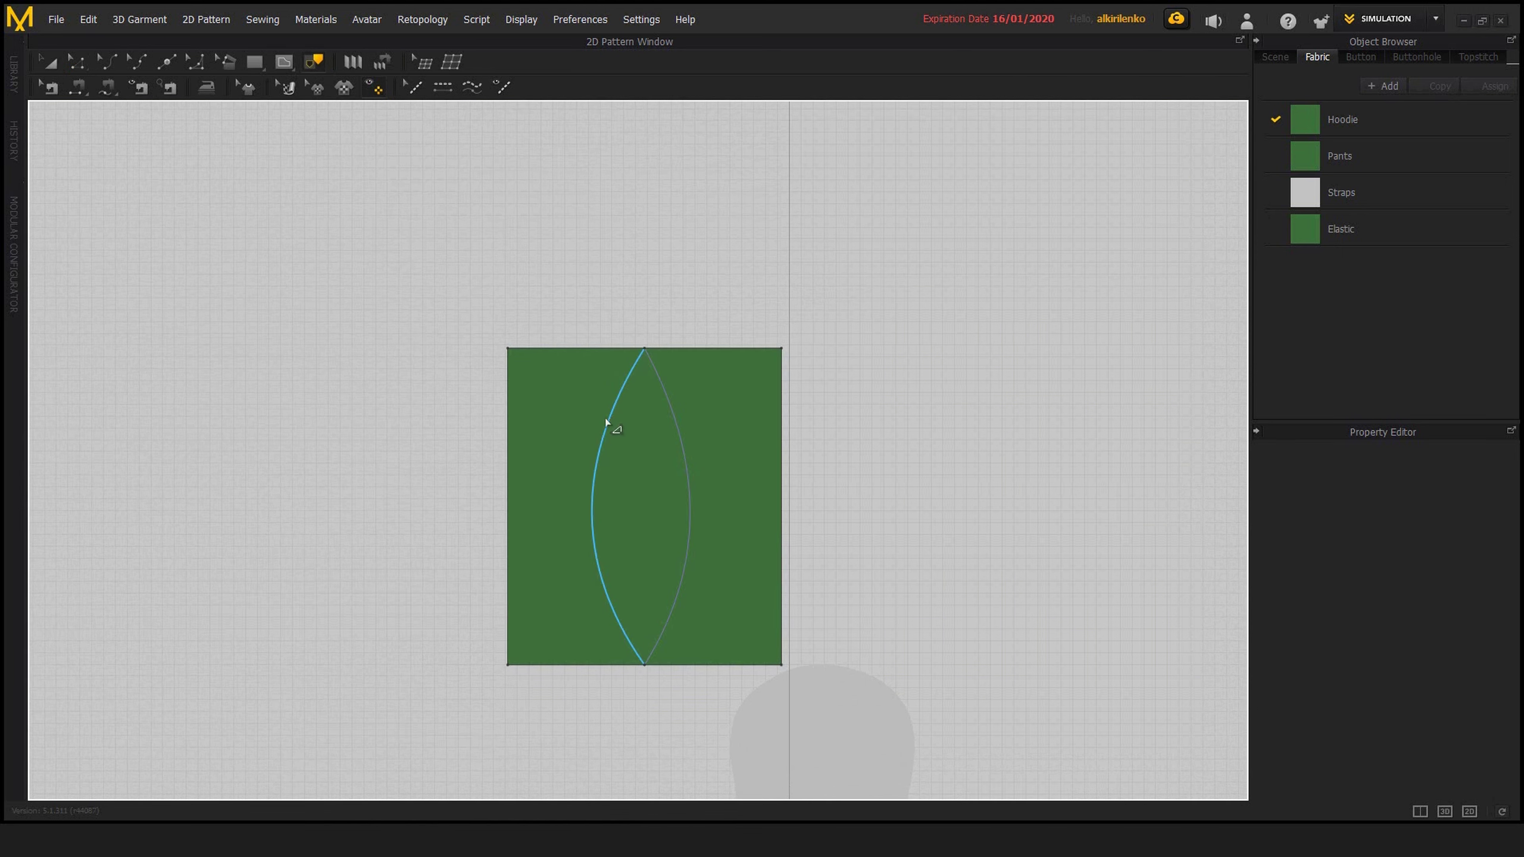
key("z")
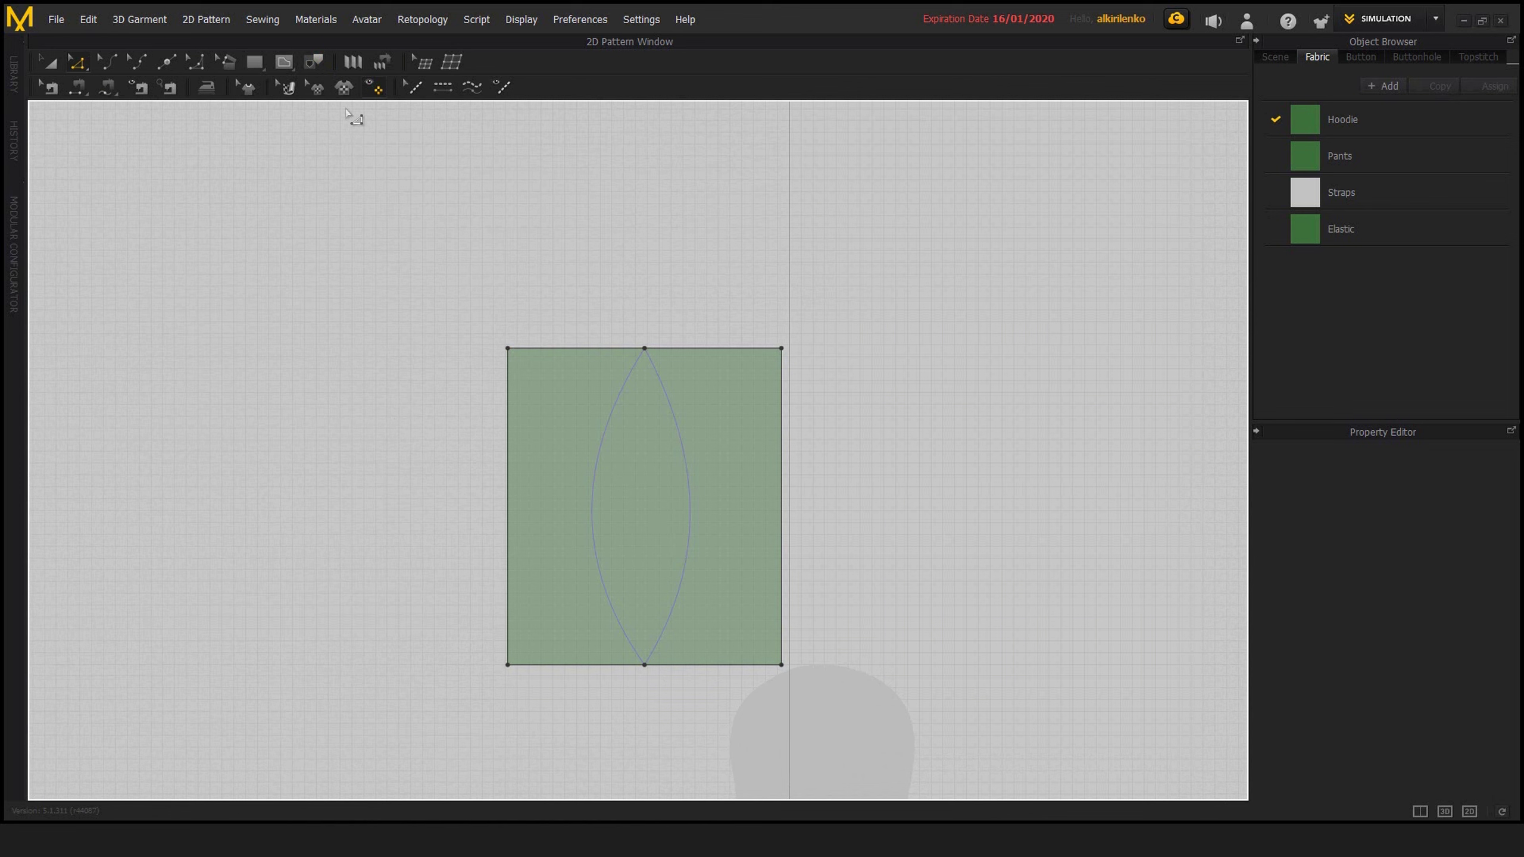
Trace the merged piece's left curve and its adjoining top, bottom and left edges as a pattern, and place the copy to its left
left_click(314, 61)
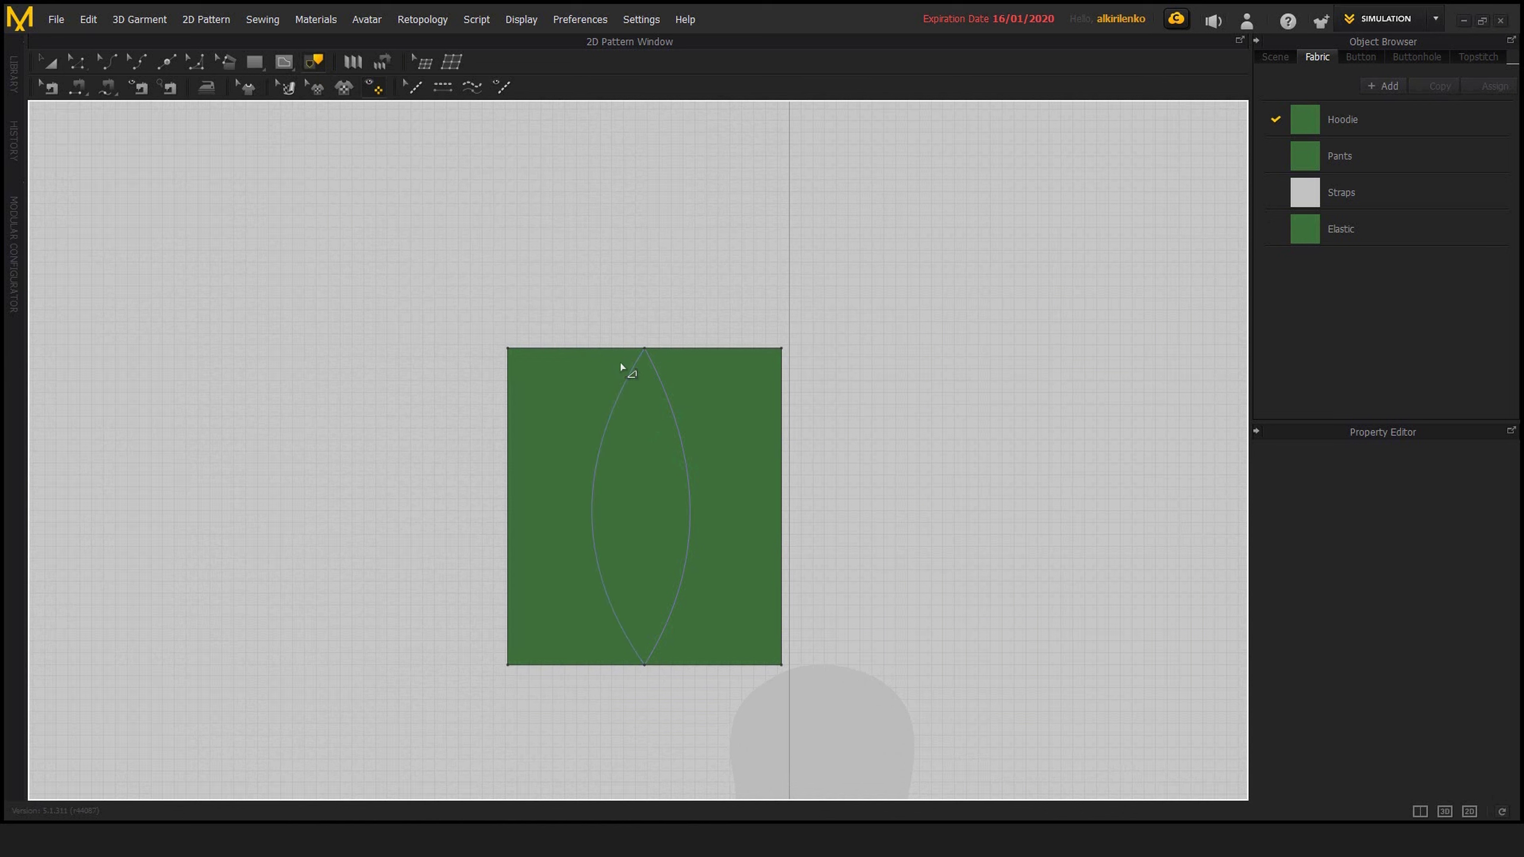
left_click(591, 348)
left_click(624, 405, "shift")
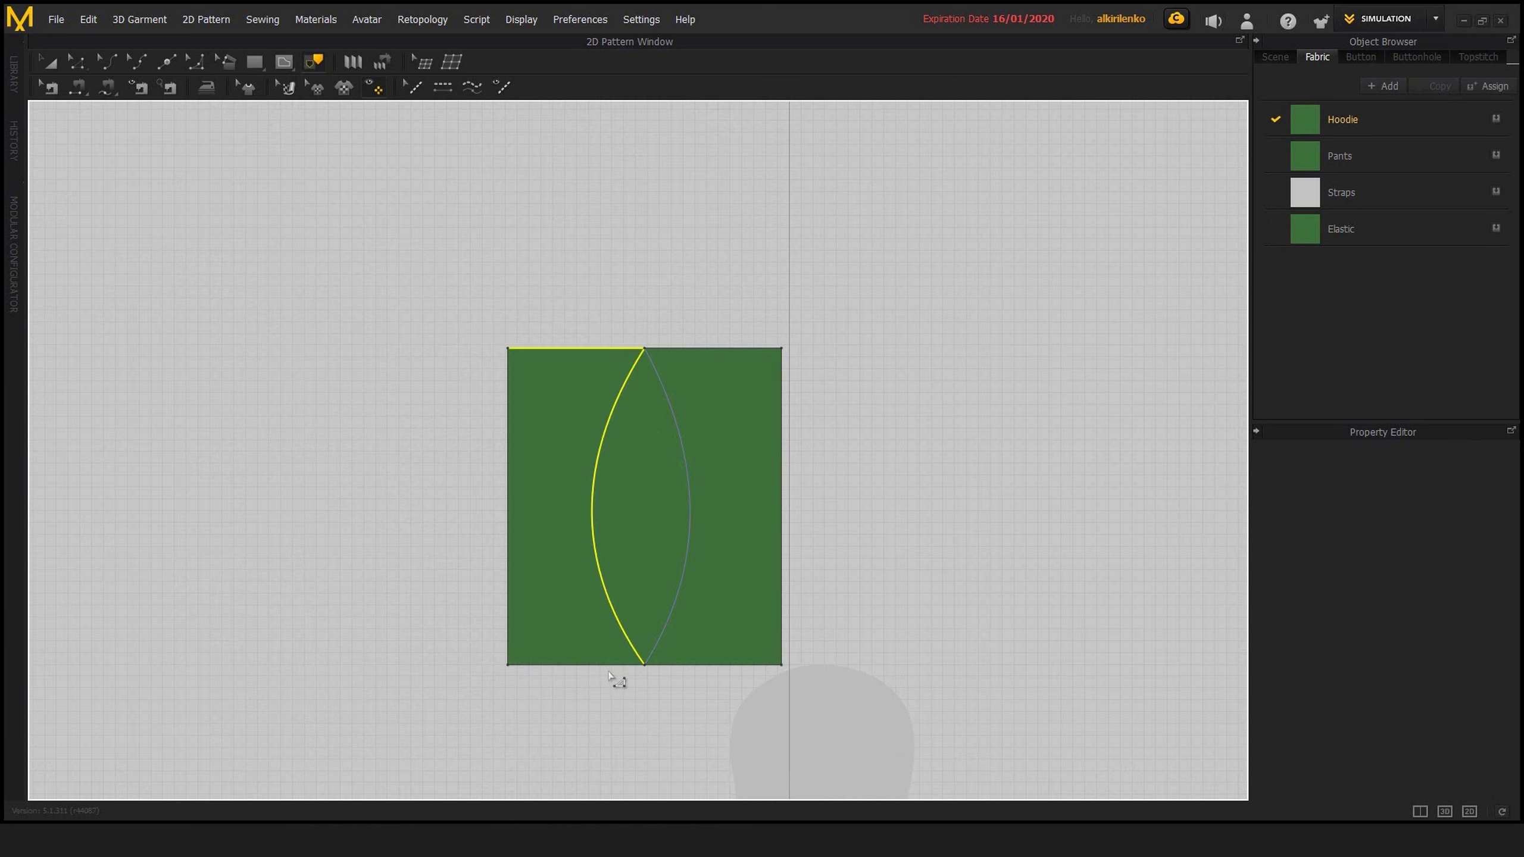
left_click(612, 664, "shift")
left_click(510, 578, "shift")
middle_click_drag(642, 541, 655, 539)
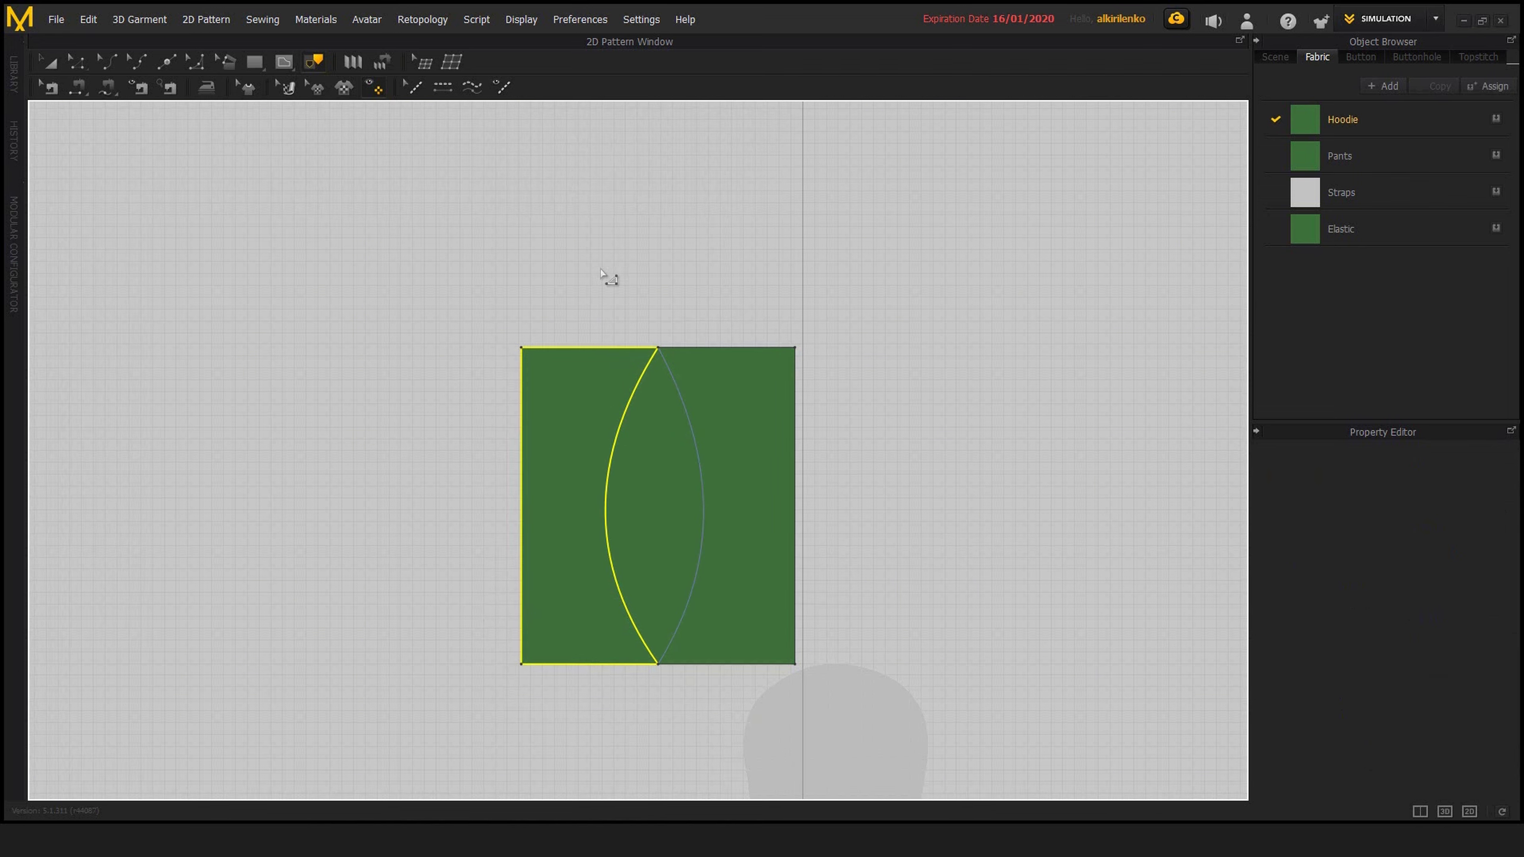
right_click(612, 352)
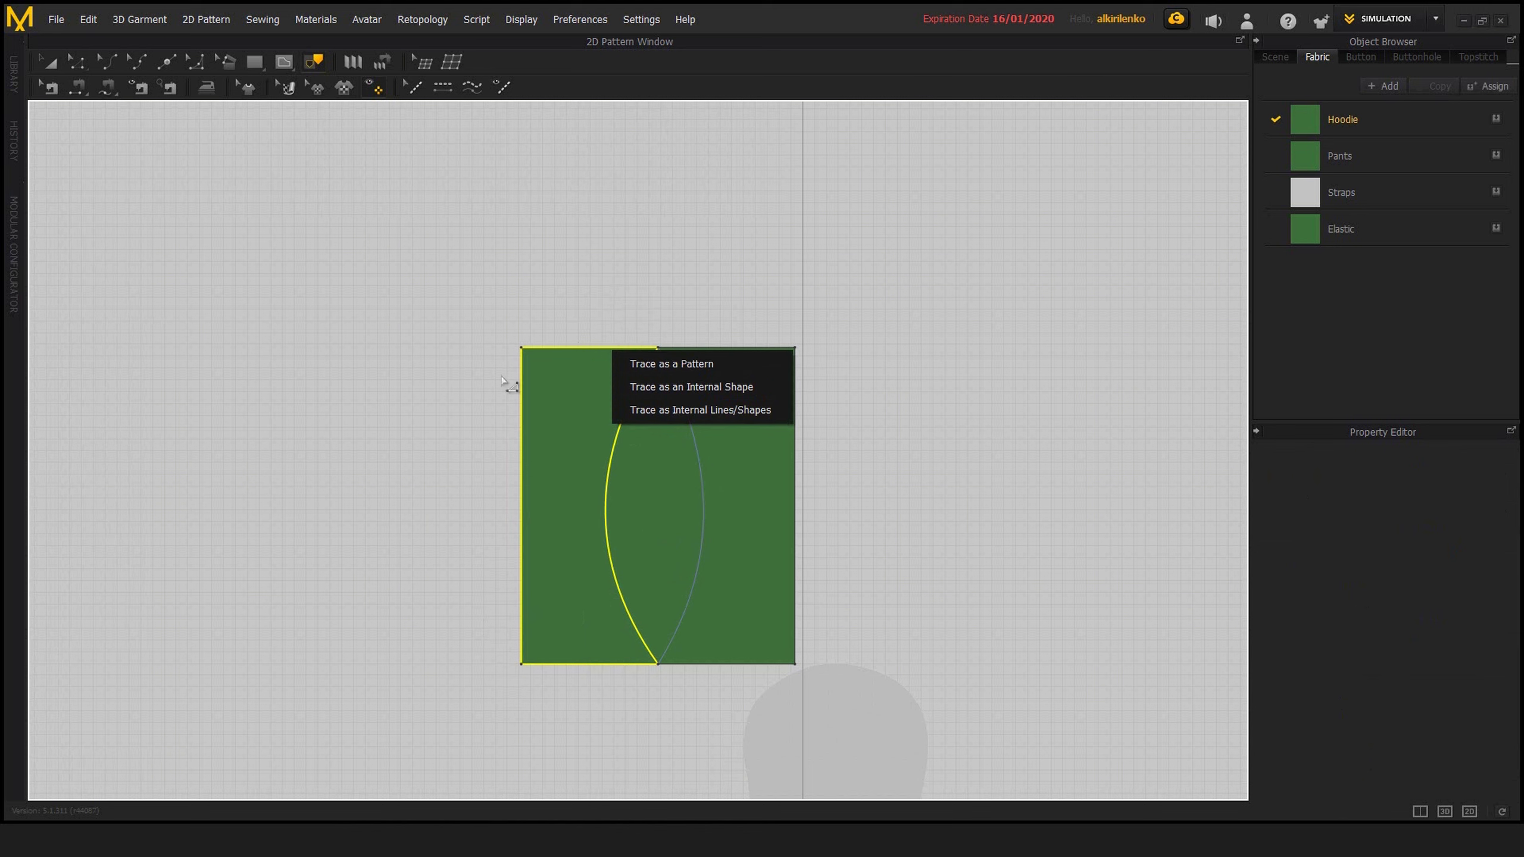
left_click(708, 364)
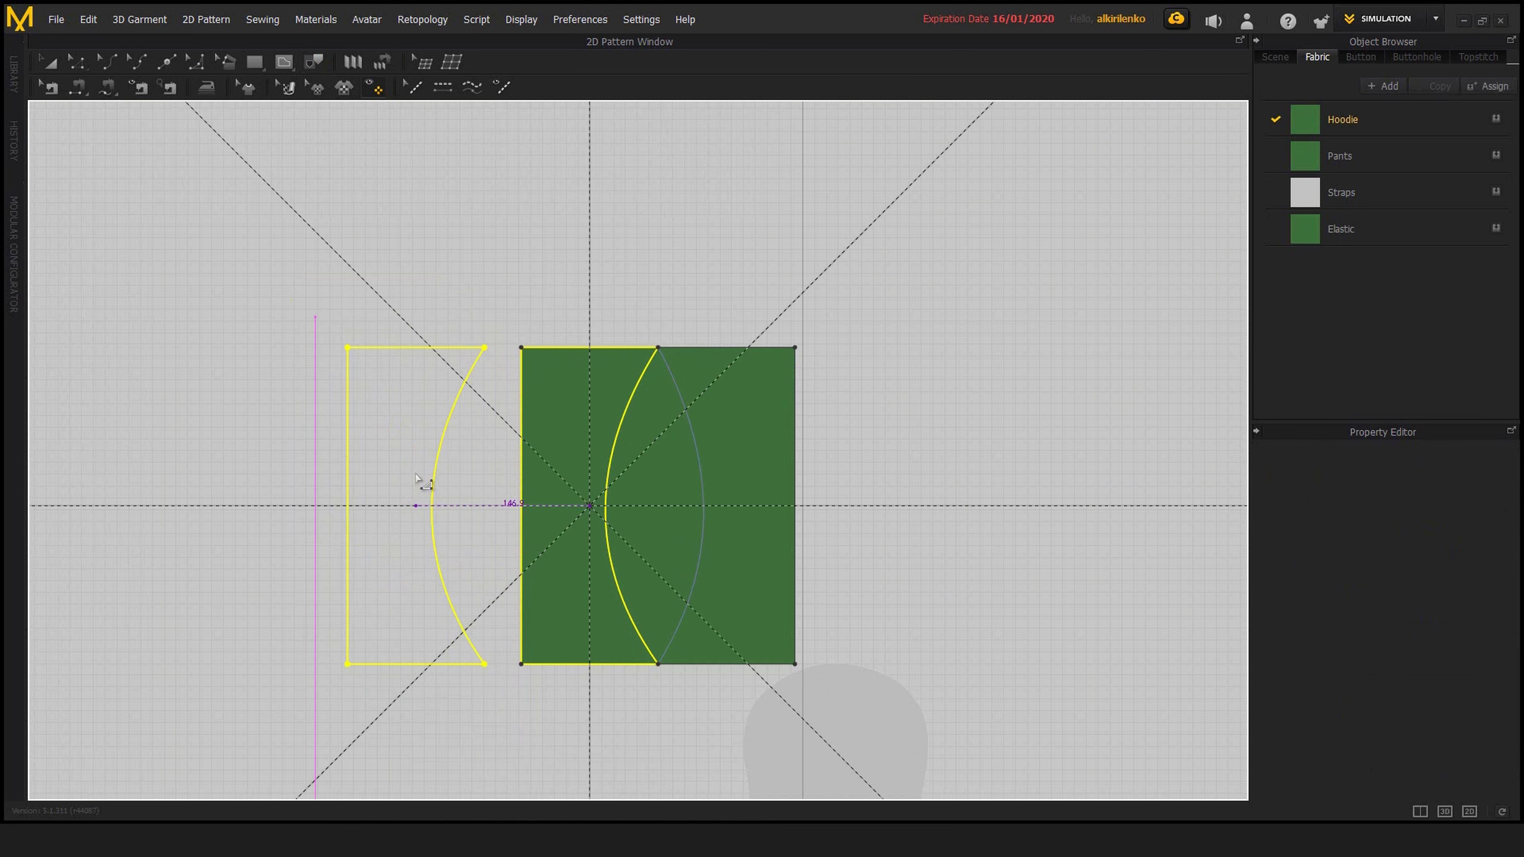
left_click(419, 508)
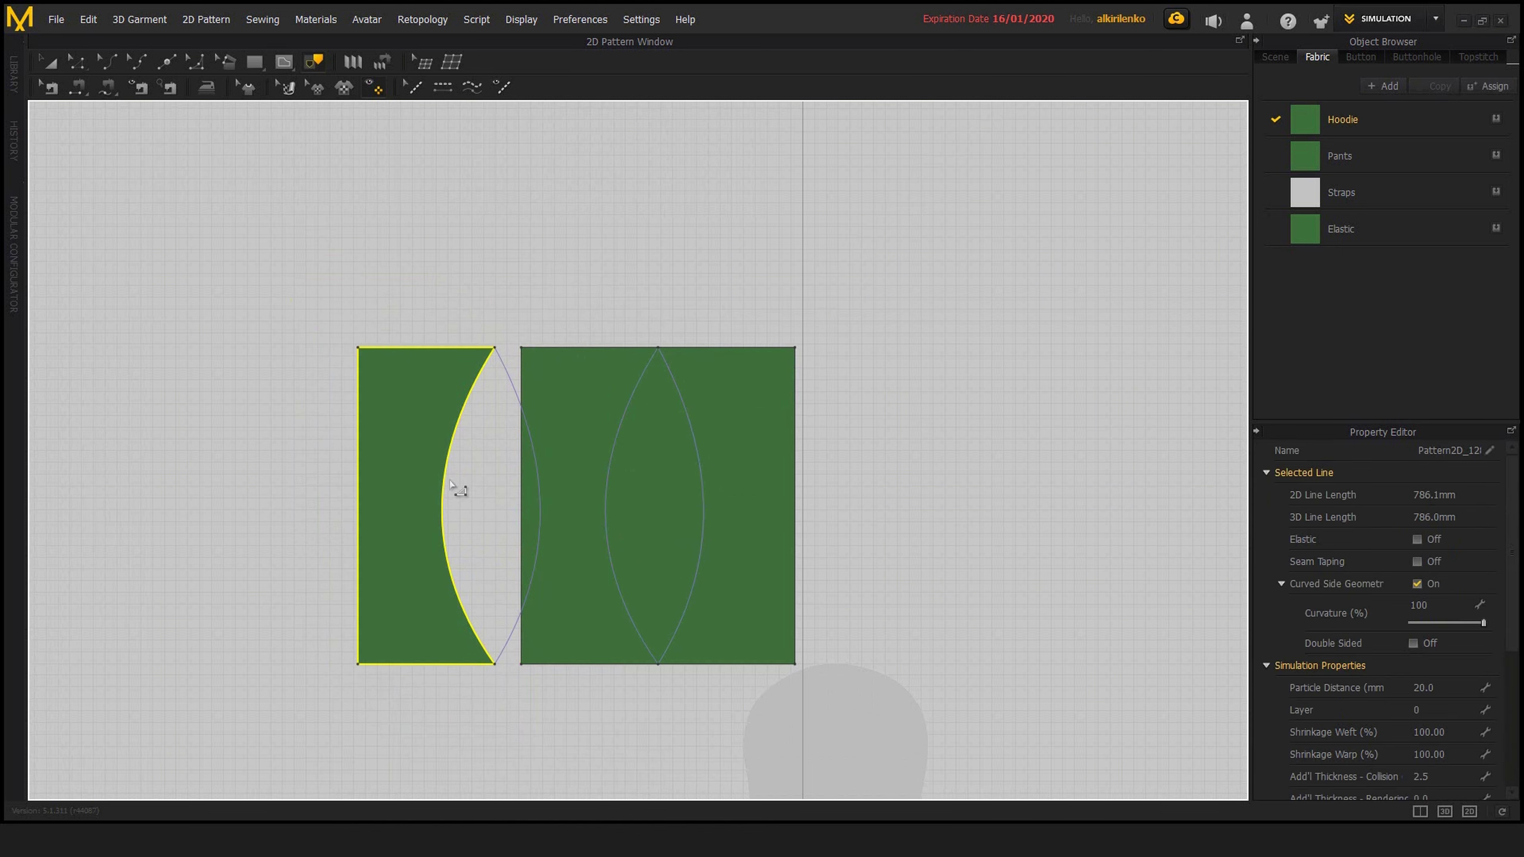
Move the traced pattern piece farther left so it is clear of the merged rectangle
key("a")
left_click_drag(417, 467, 323, 468)
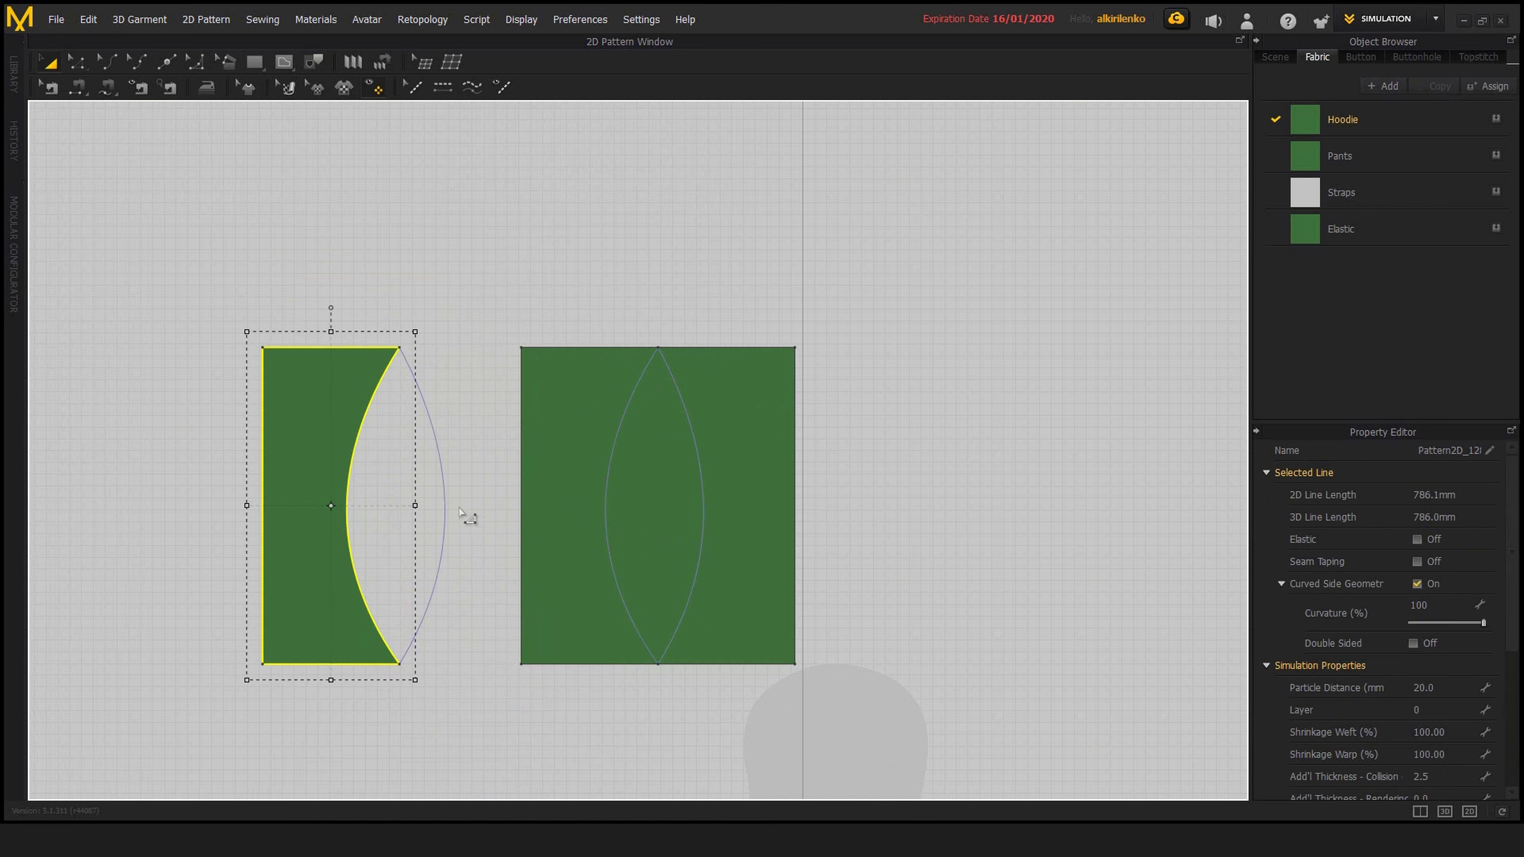
left_click(468, 516)
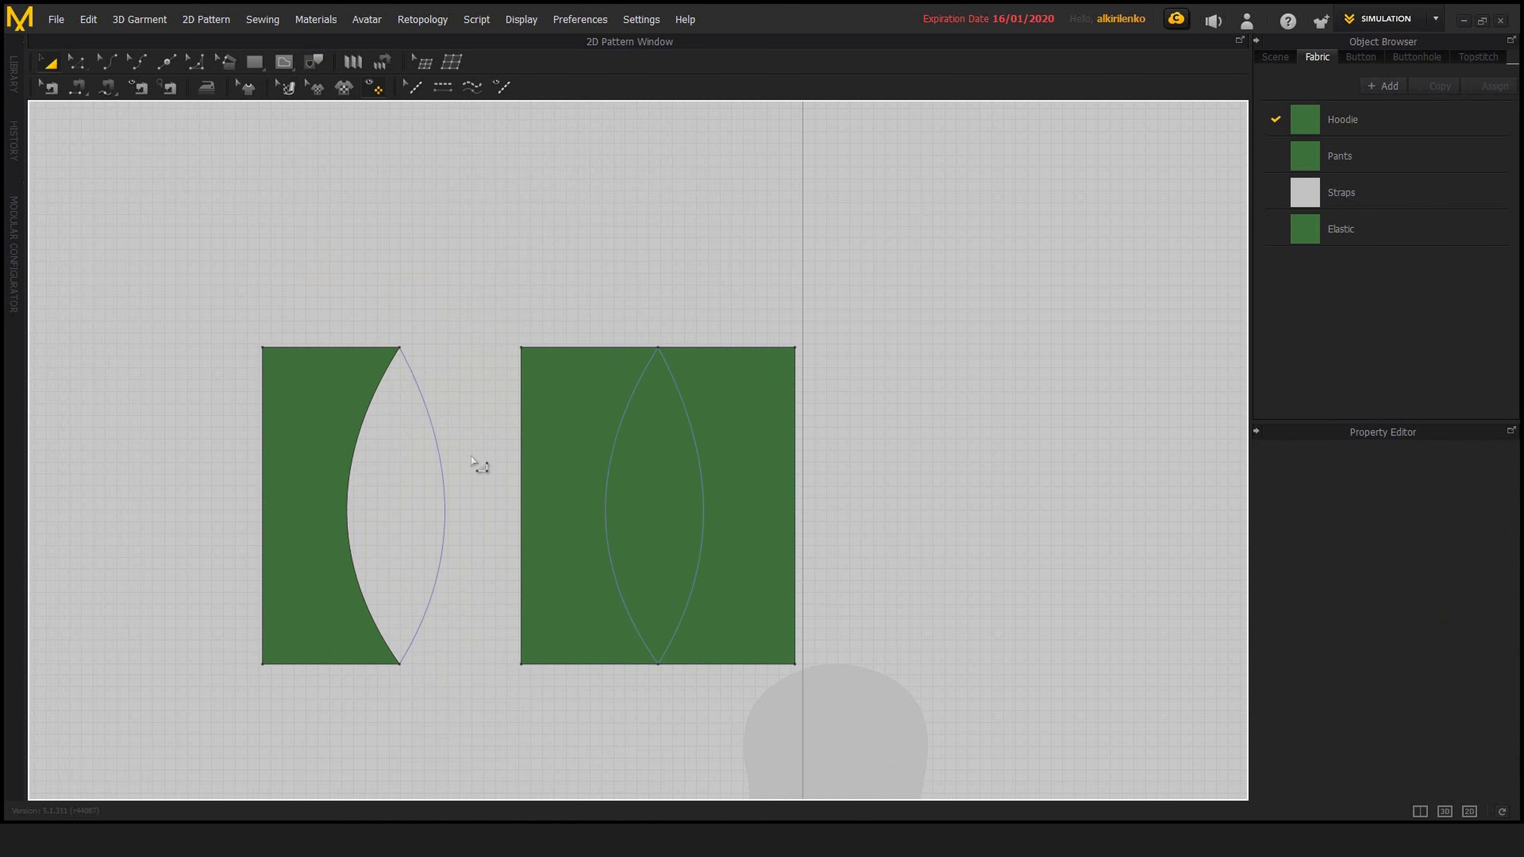
middle_click_drag(442, 484, 542, 485)
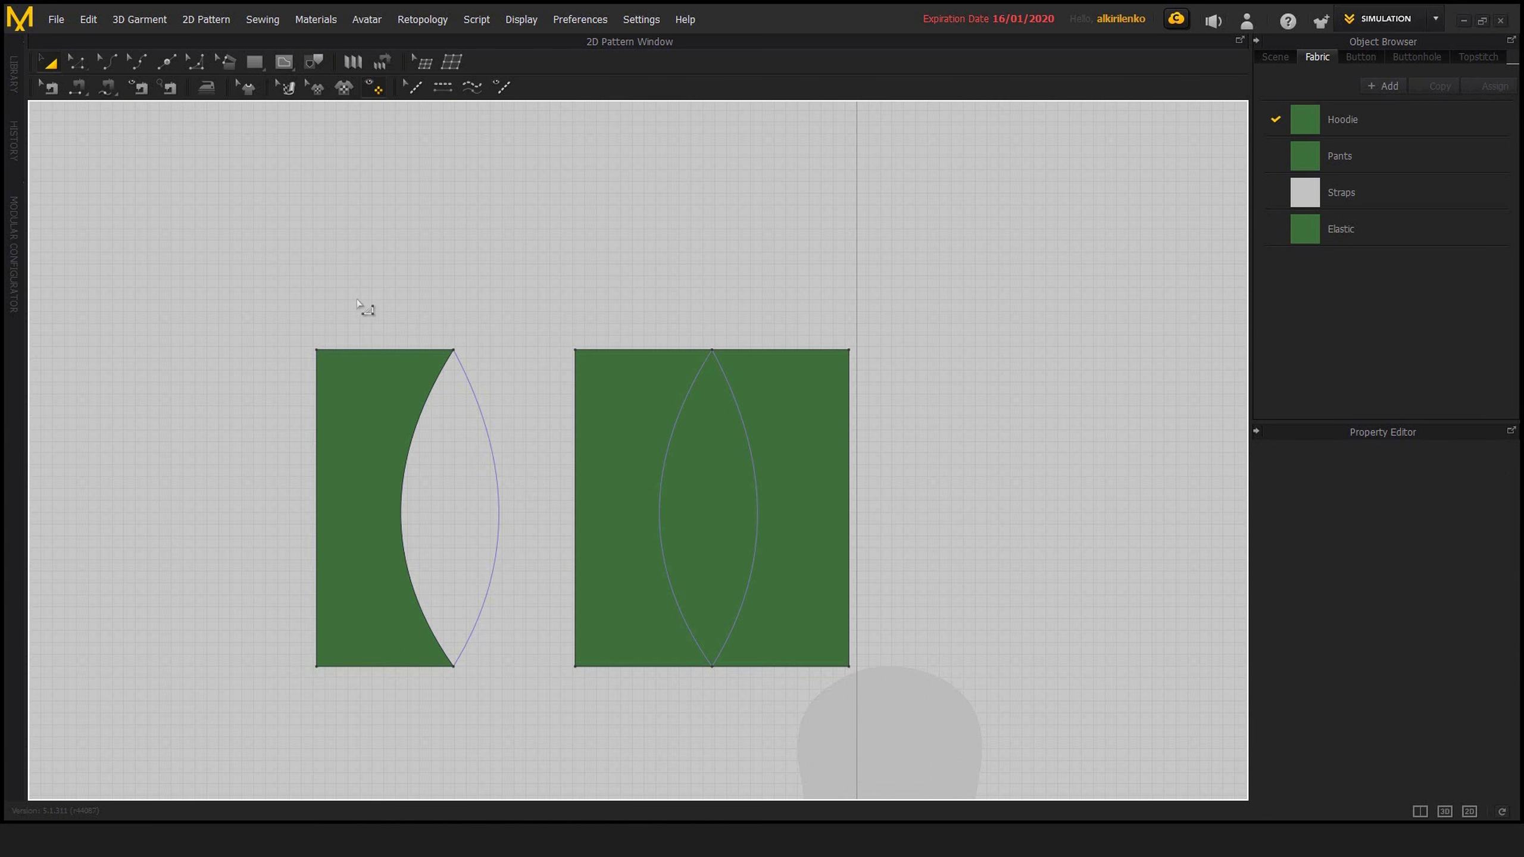
Delete the curved internal line running from the neckline to the side edge of the hoodie's front piece, using the Trace tool
left_click(313, 60)
scroll(745, 449, "down", 6)
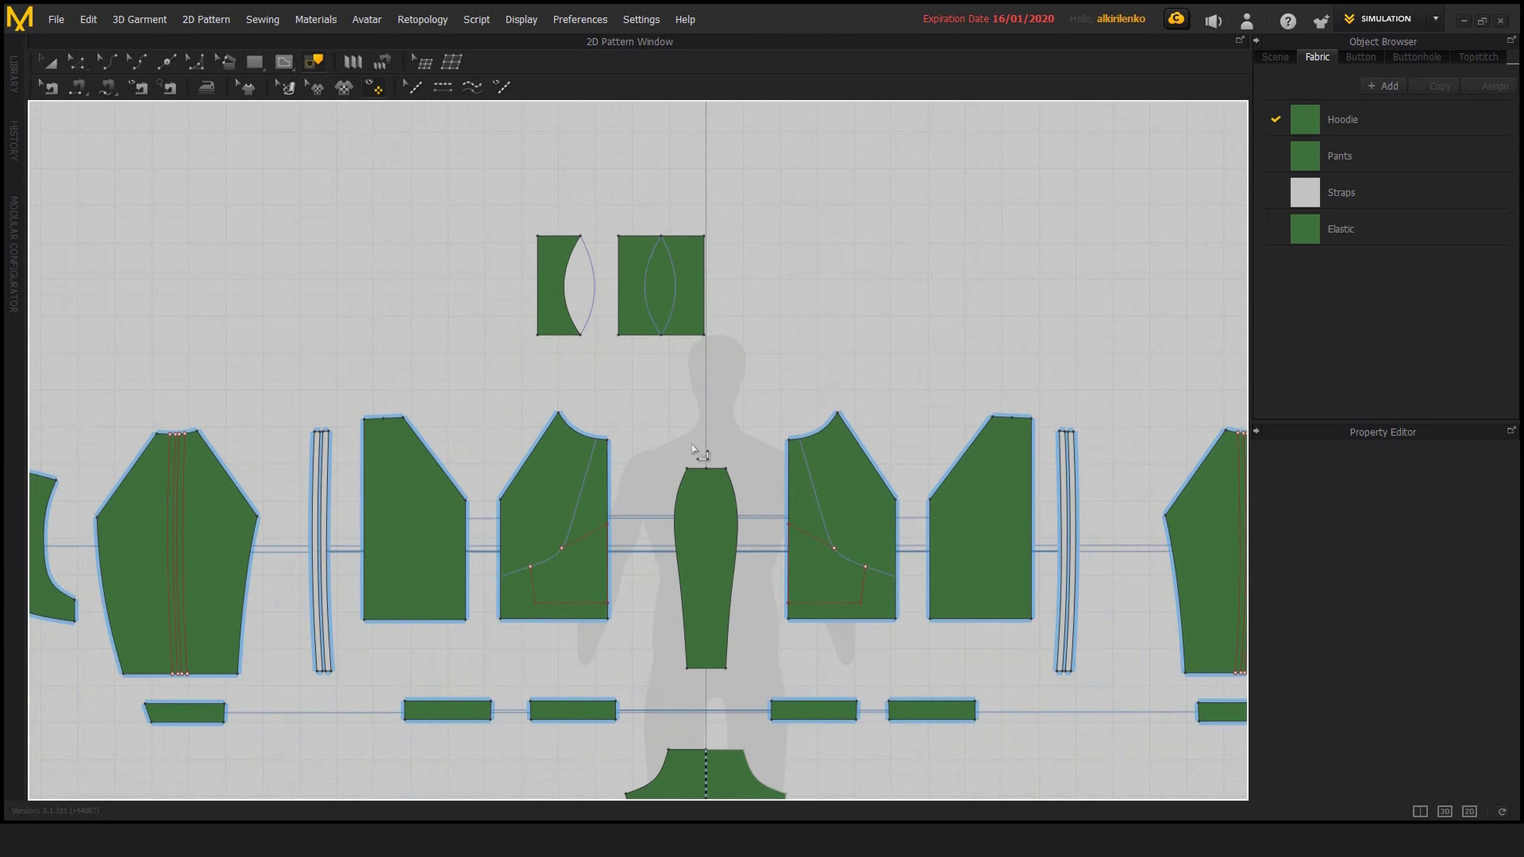
scroll(695, 449, "up", 2)
scroll(648, 456, "up", 2)
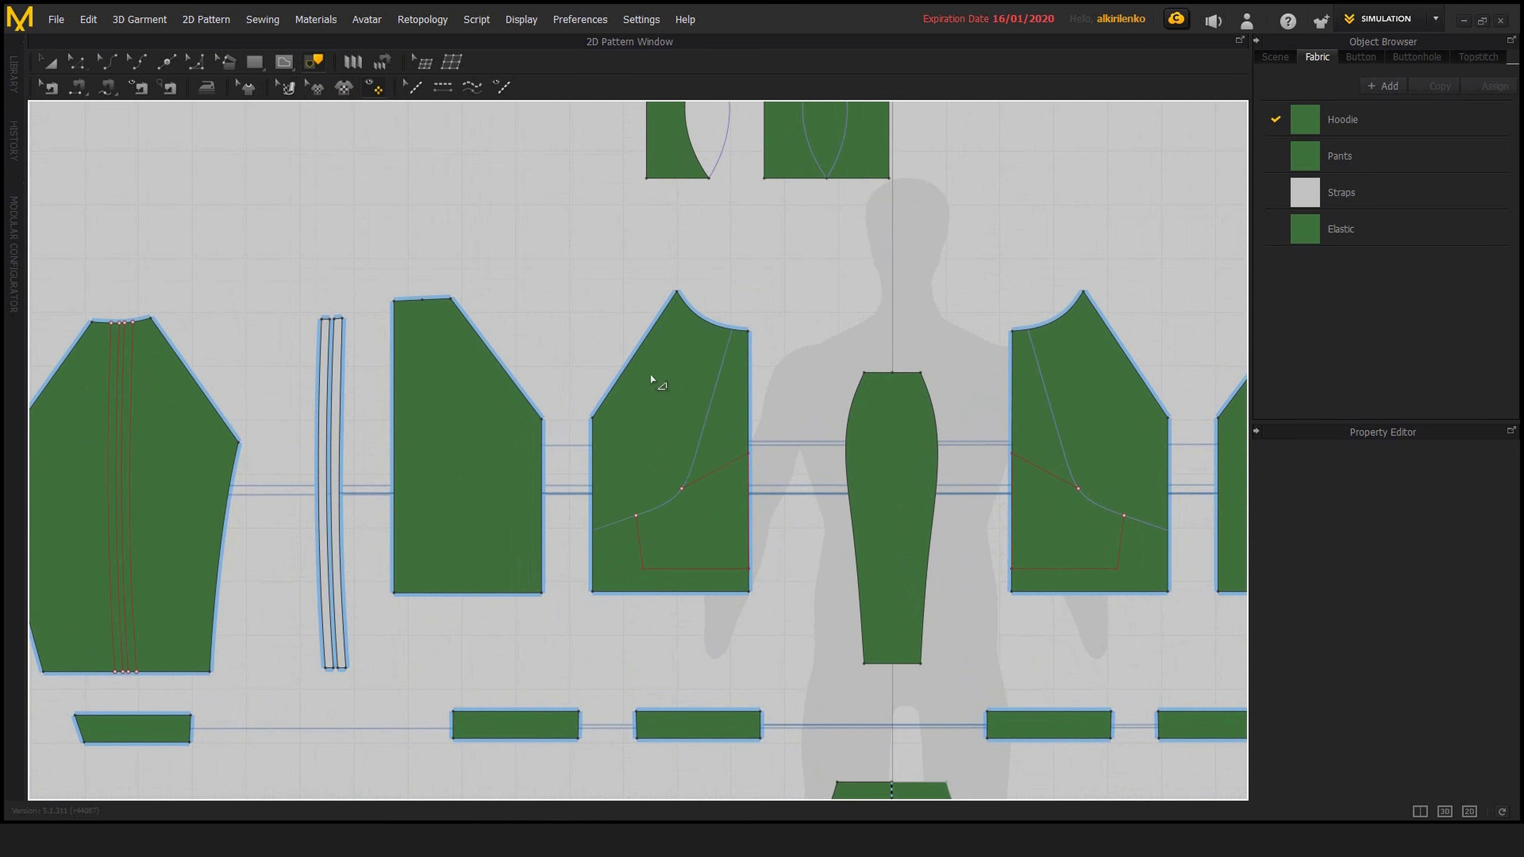
scroll(657, 386, "up", 2)
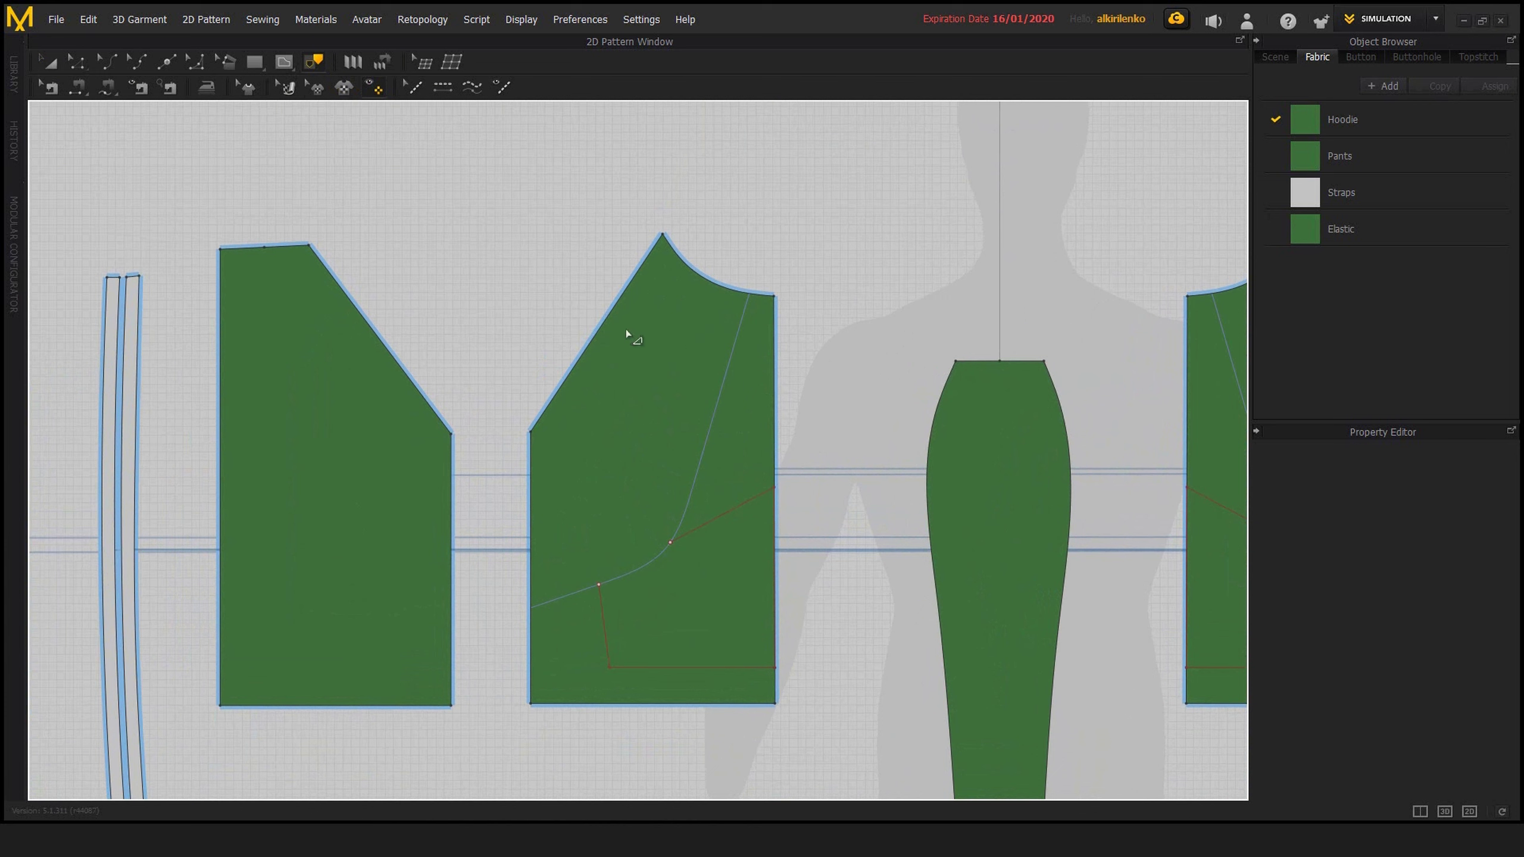
middle_click_drag(757, 299, 771, 325)
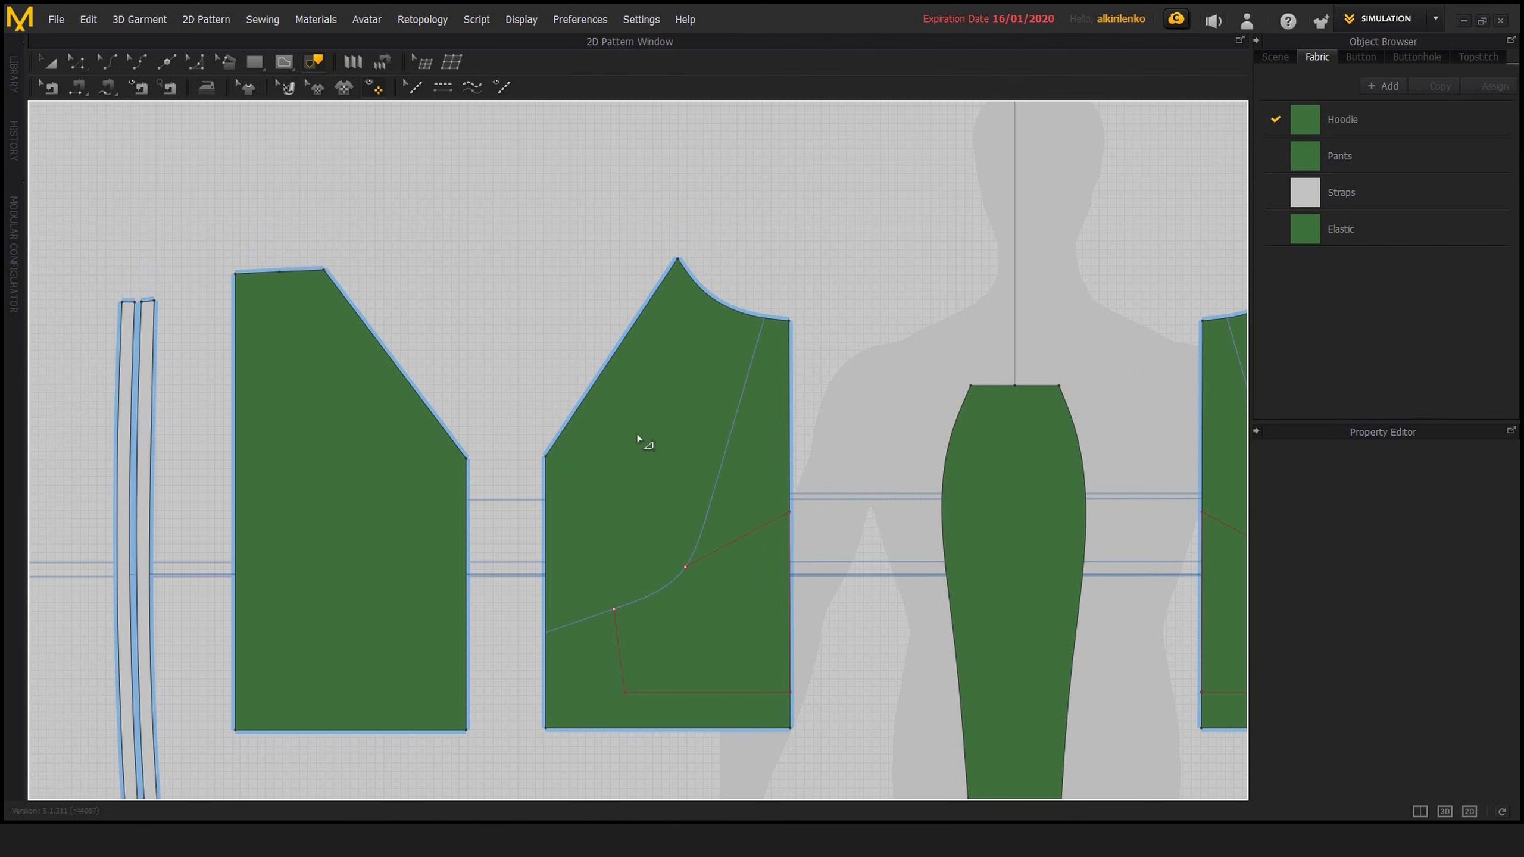
middle_click_drag(609, 454, 543, 433)
scroll(652, 469, "up", 1)
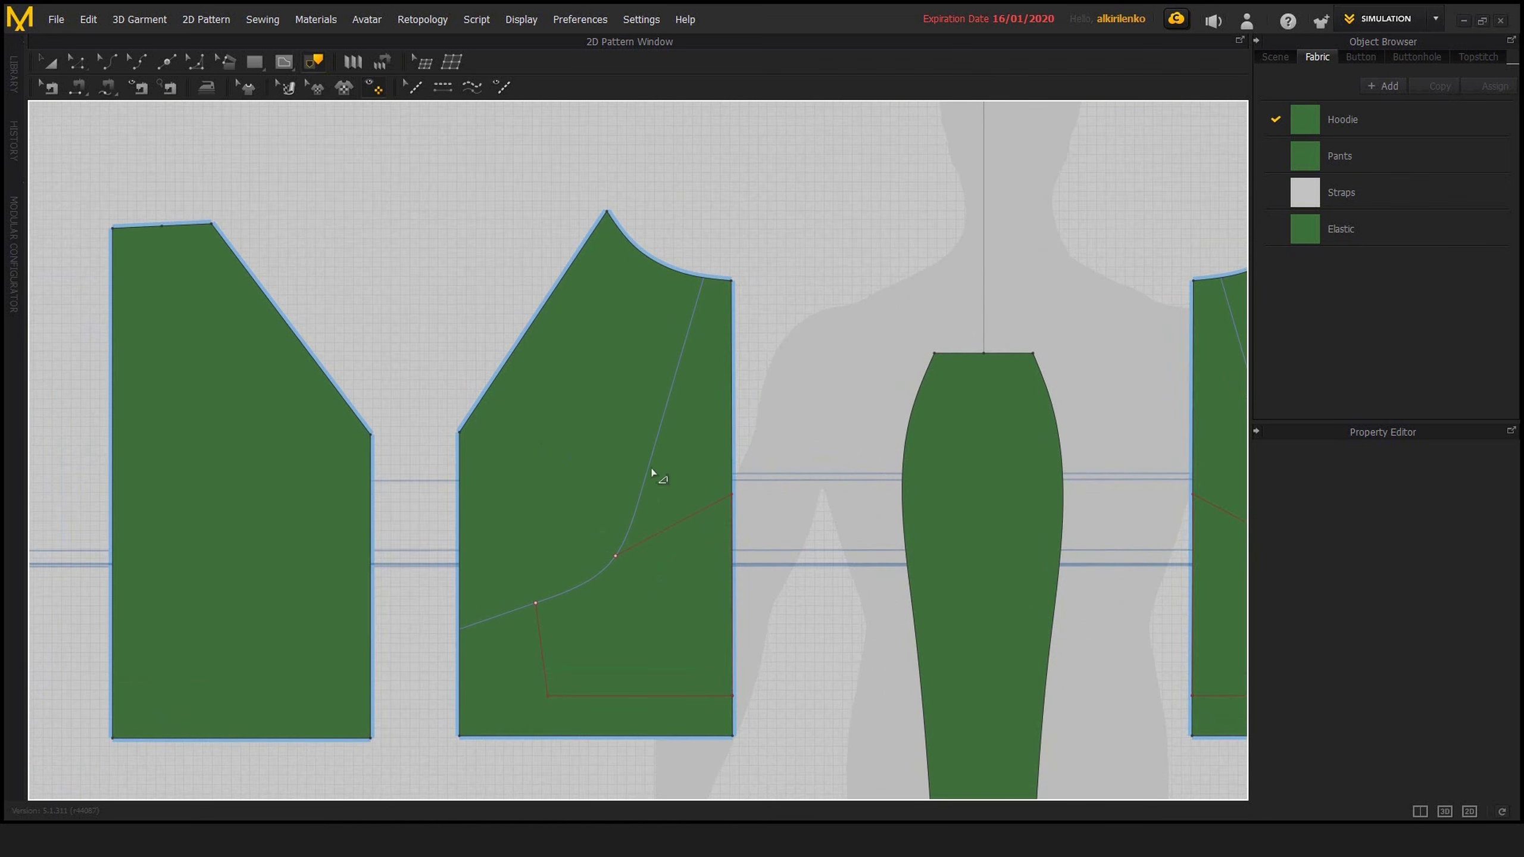
middle_click_drag(549, 534, 559, 543)
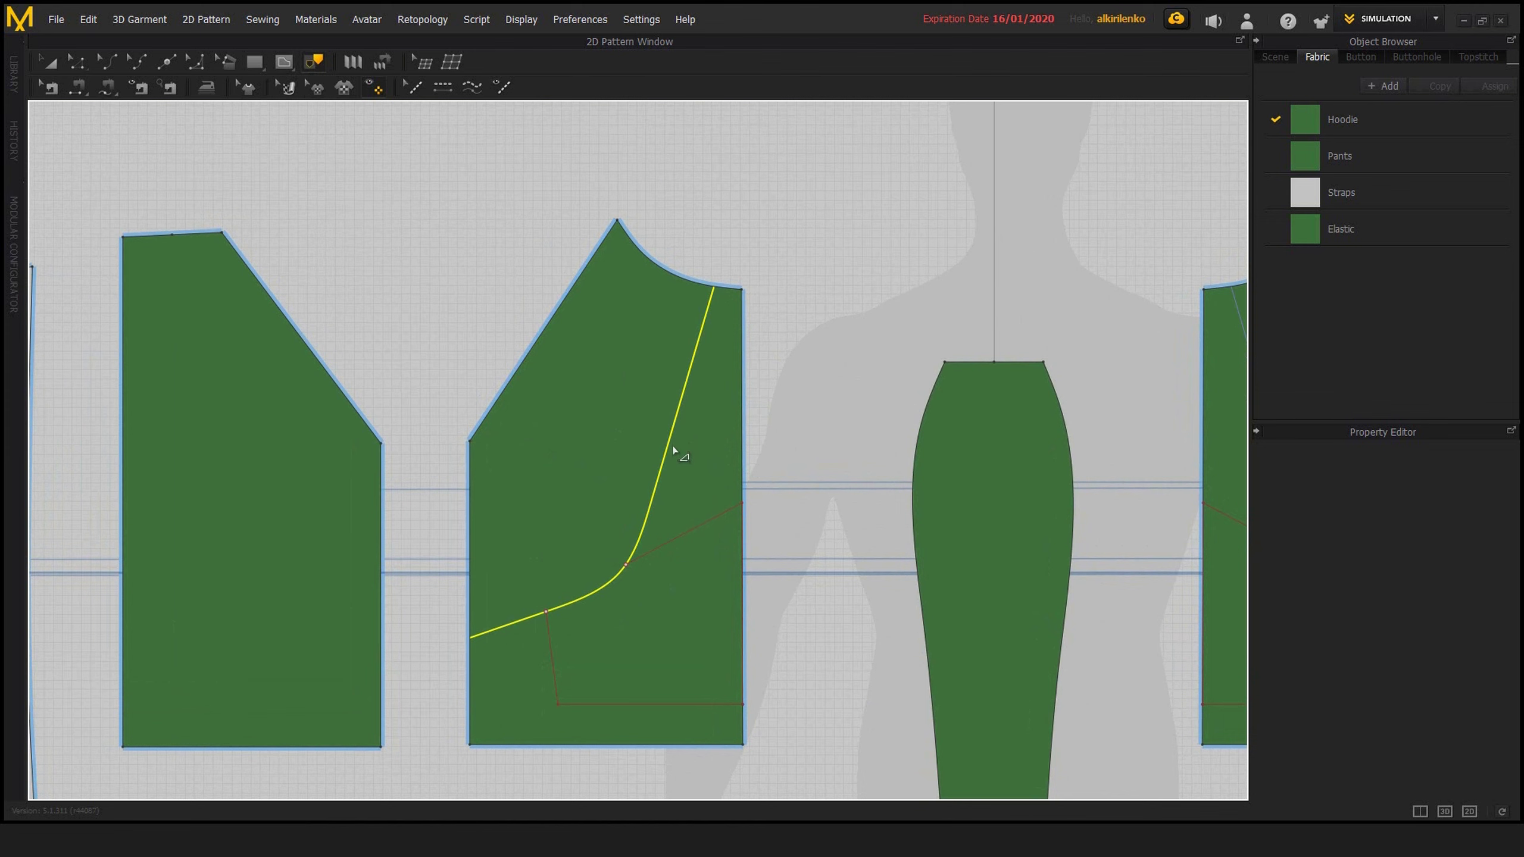
key("Delete")
key("z")
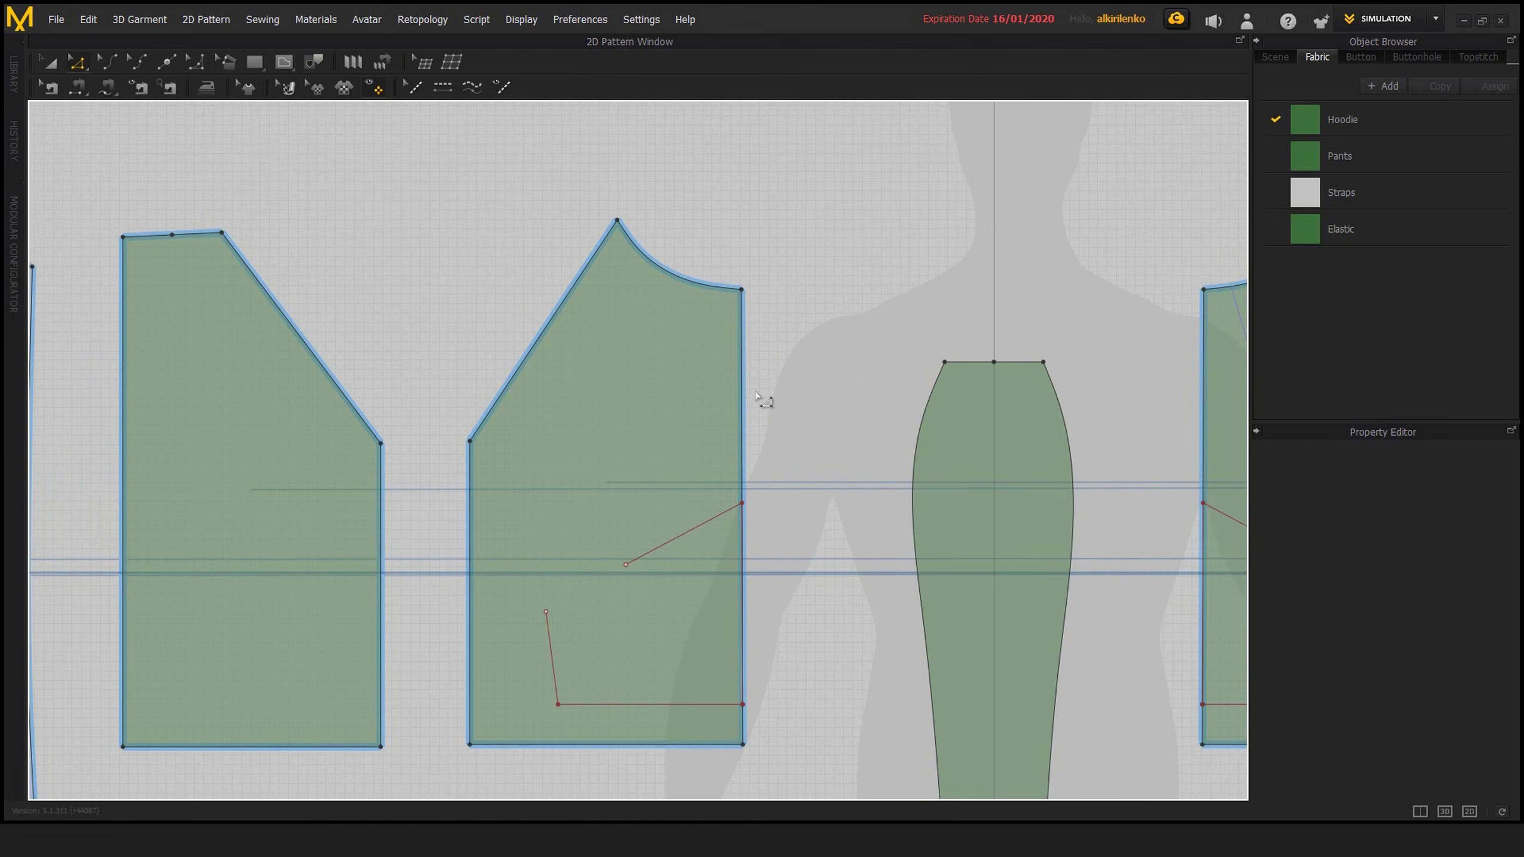
Show the 3D garment beside the patterns and pull one hood piece away from the hoodie
scroll(756, 391, "down", 5)
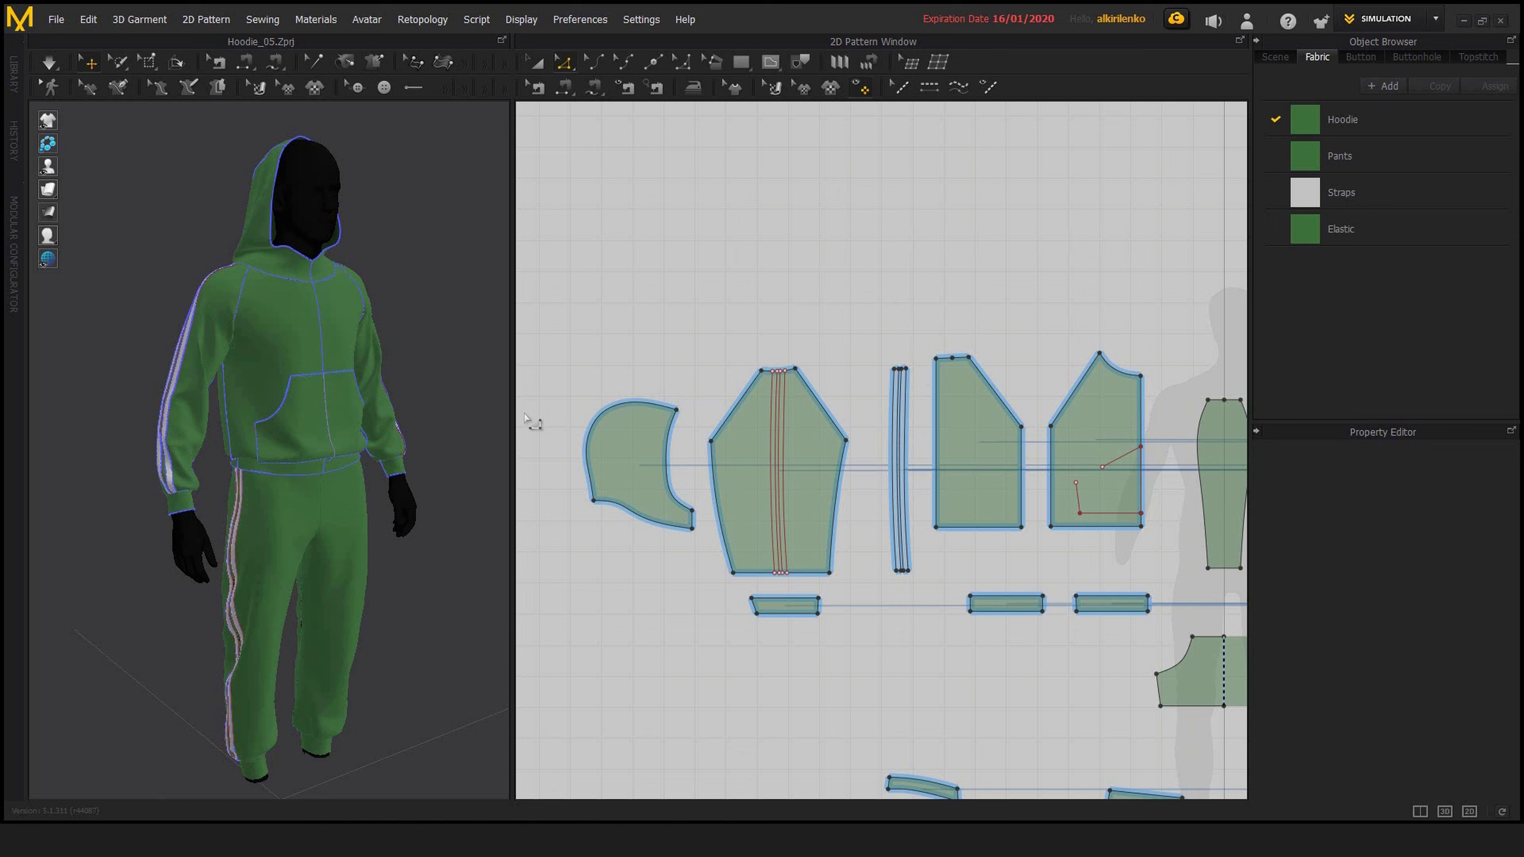
scroll(234, 369, "up", 5)
right_click_drag(269, 382, 324, 270)
scroll(308, 375, "up", 2)
middle_click_drag(324, 270, 303, 353)
left_click(324, 269)
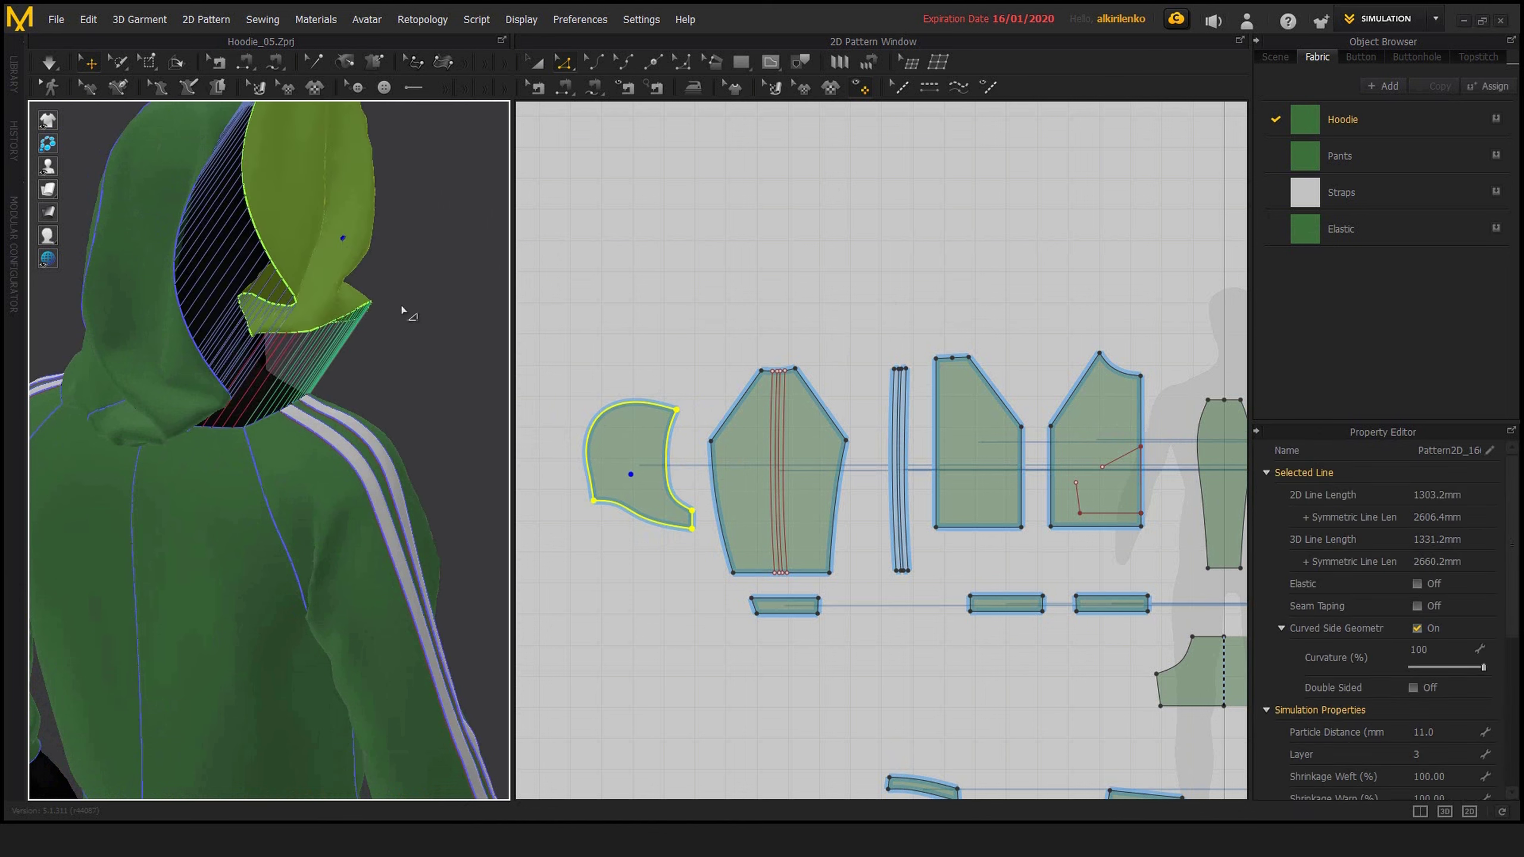
Examine the sewing lines between the detached hood piece and the hoodie's neckline from the back and side in 3D
right_click_drag(404, 309, 347, 309)
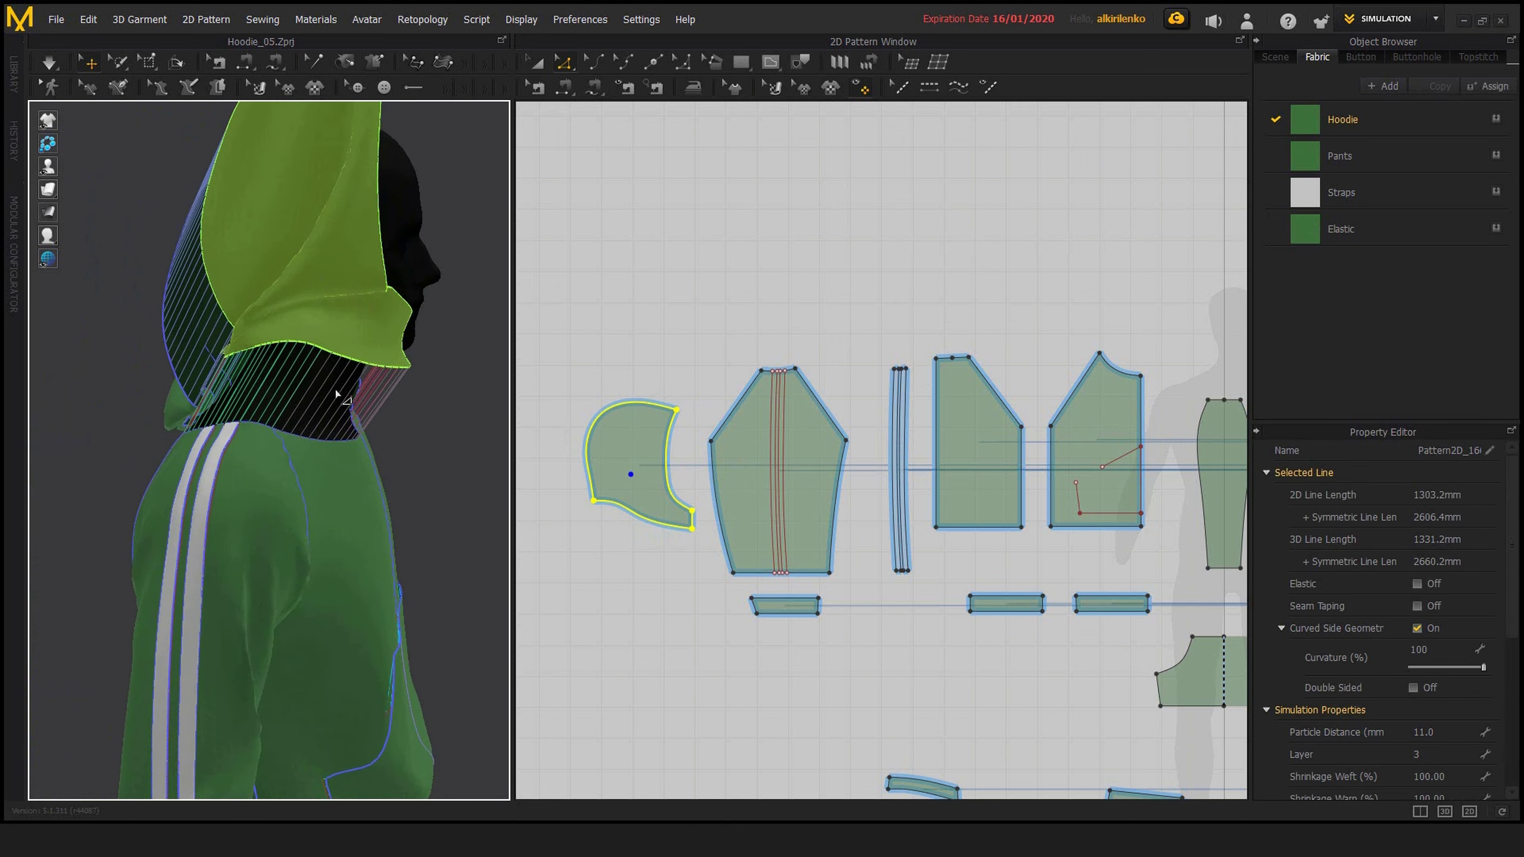
right_click_drag(282, 487, 373, 397)
left_click(753, 289)
scroll(738, 310, "up", 2)
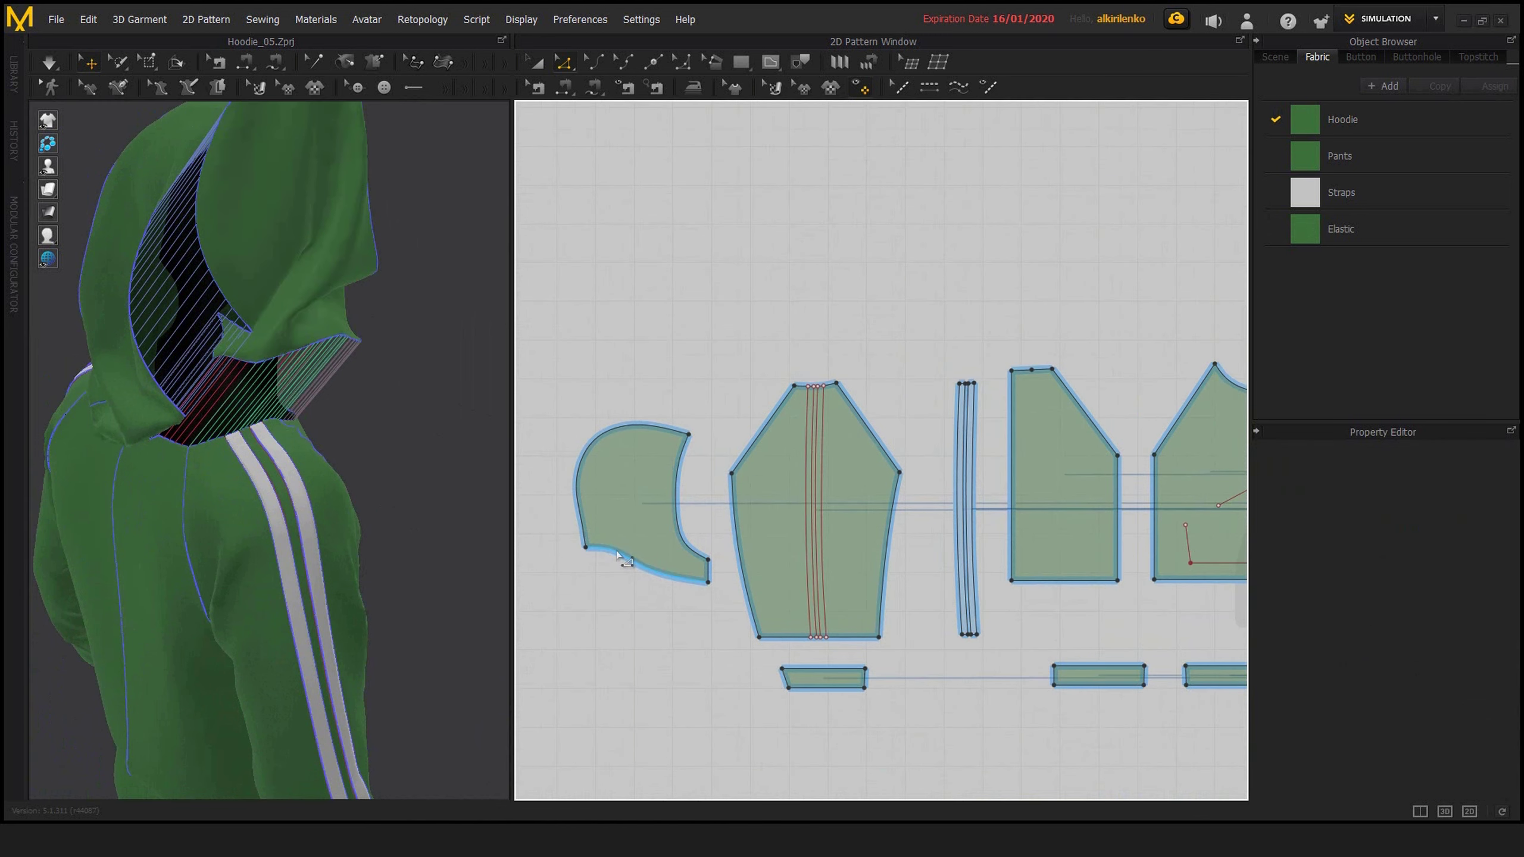
middle_click_drag(687, 602, 581, 606)
scroll(733, 619, "down", 1)
right_click_drag(353, 467, 264, 456)
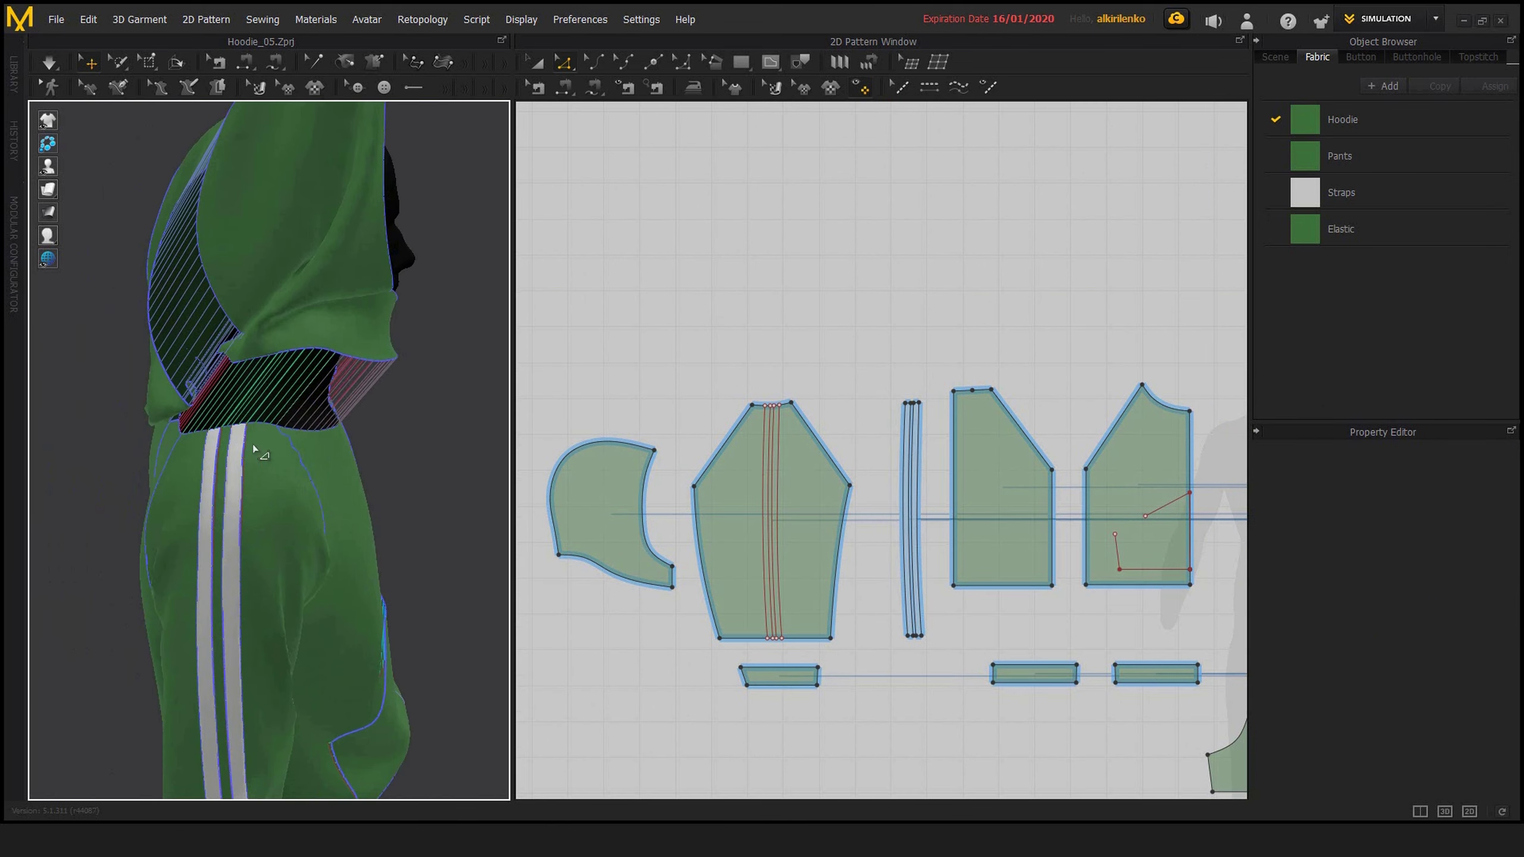
Display the line lengths on all the 2D pattern pieces
left_click(630, 579)
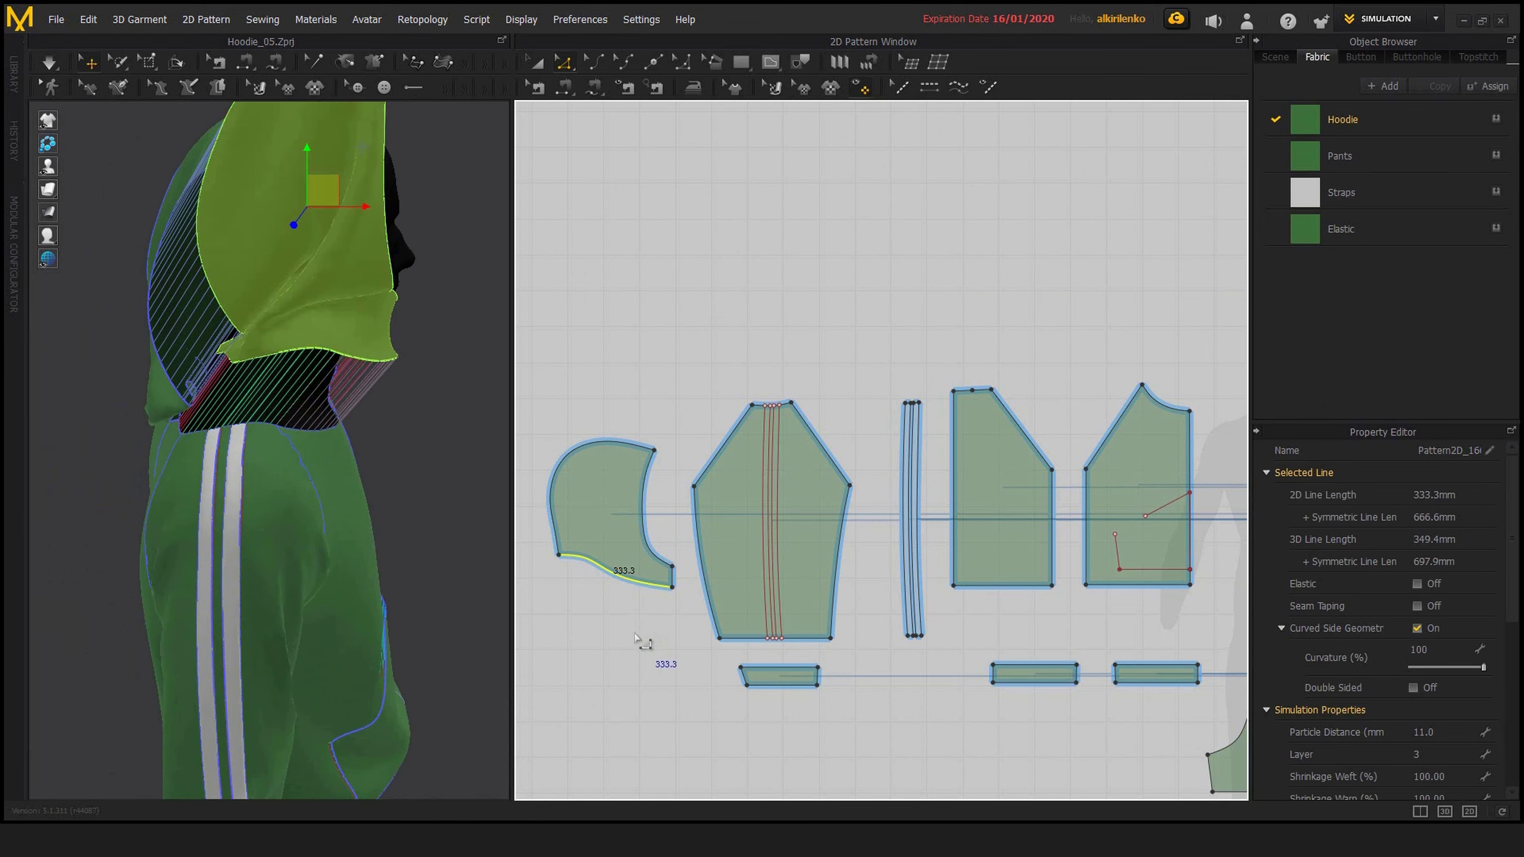
left_click(652, 603)
key("shift+z")
middle_click_drag(636, 628, 755, 593)
scroll(602, 566, "up", 2)
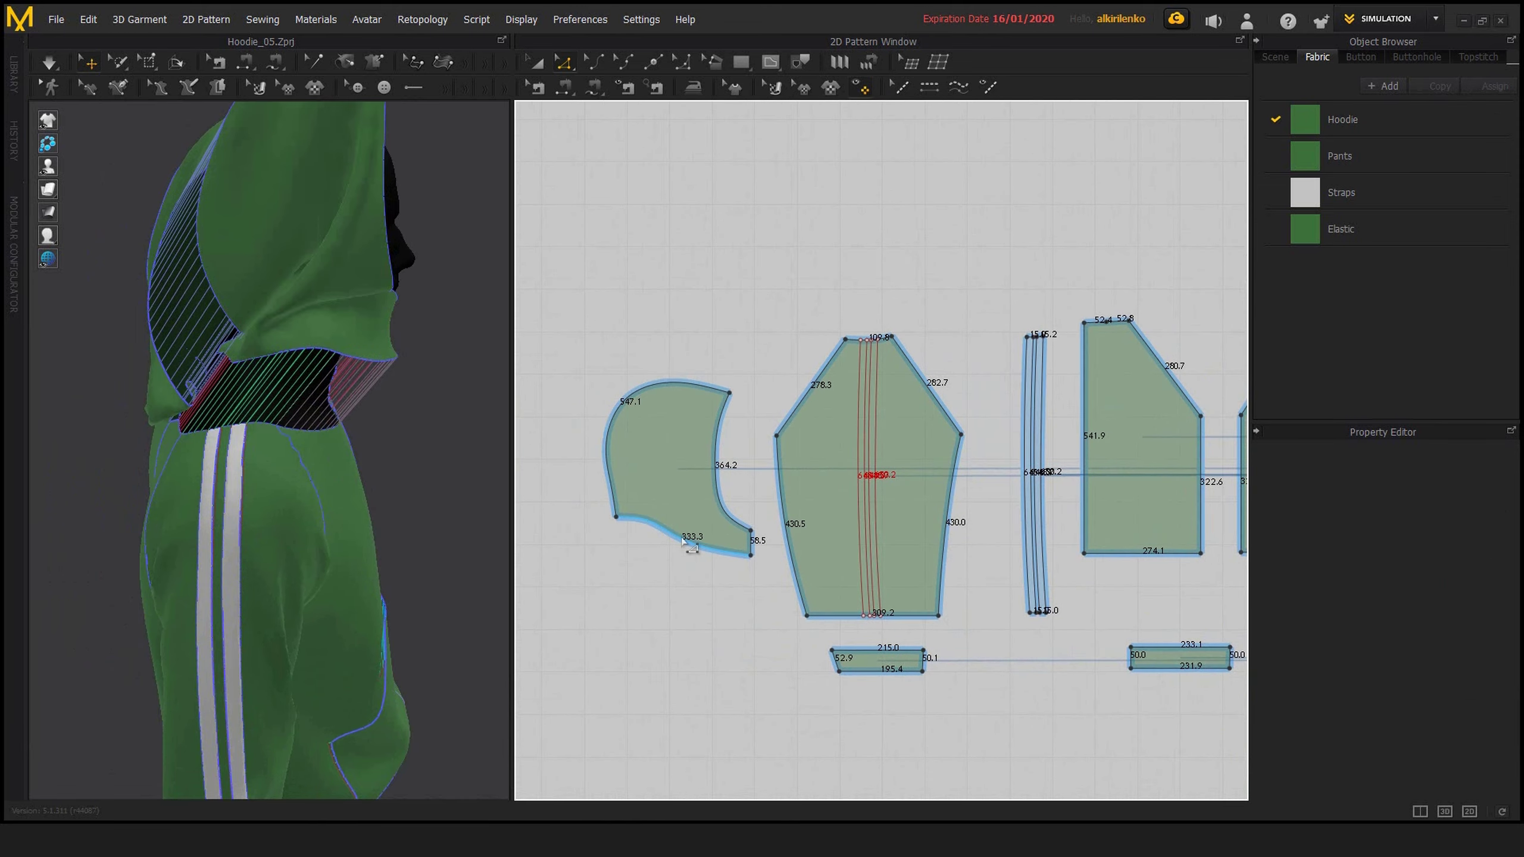
Select the hood piece's curved bottom edge and check its 2D line length
left_click(692, 542)
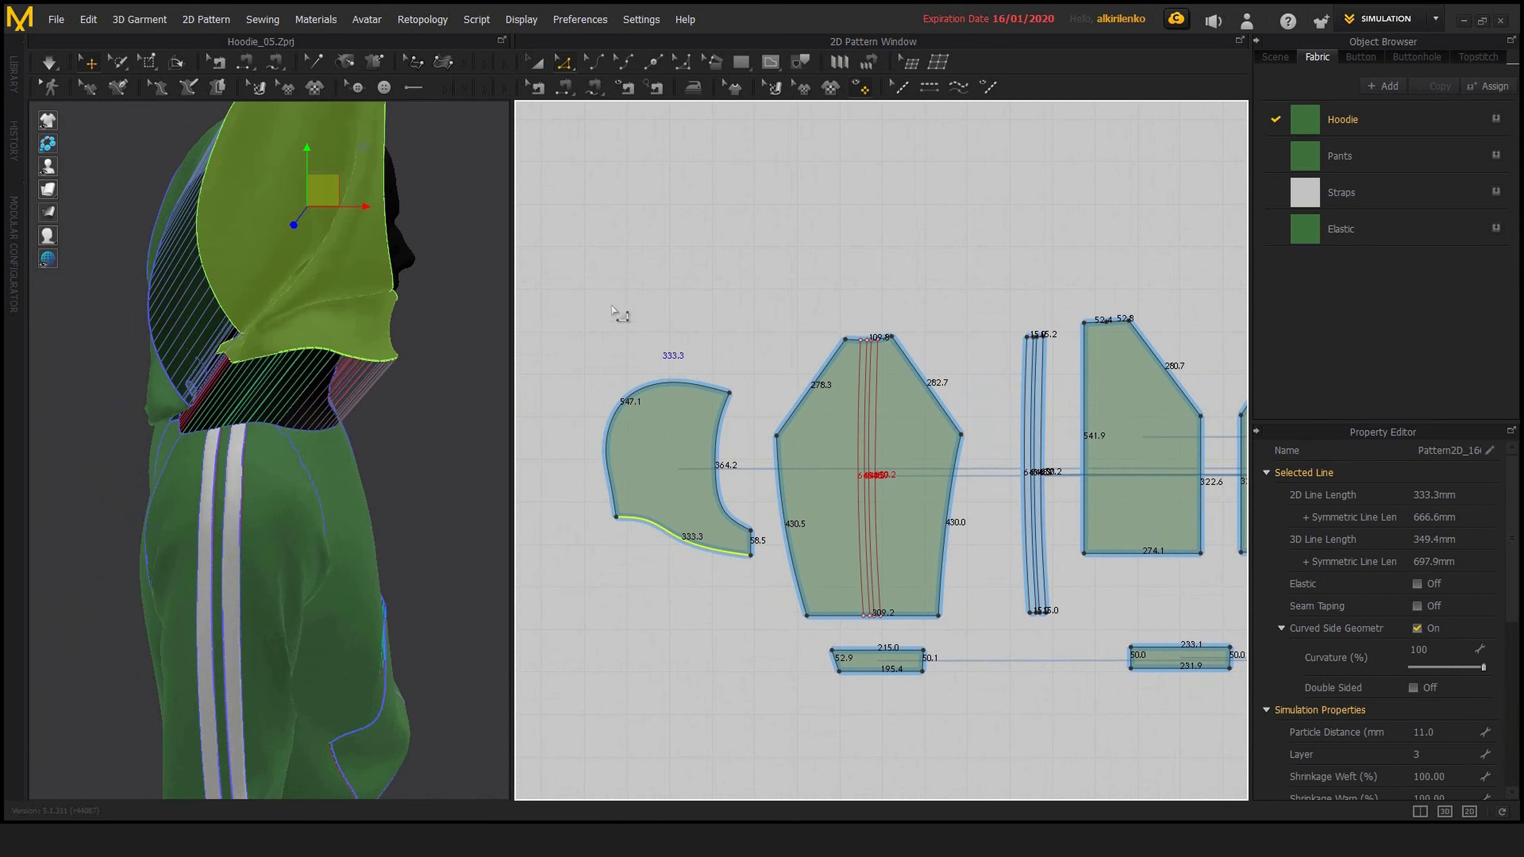
right_click_drag(384, 442, 335, 444)
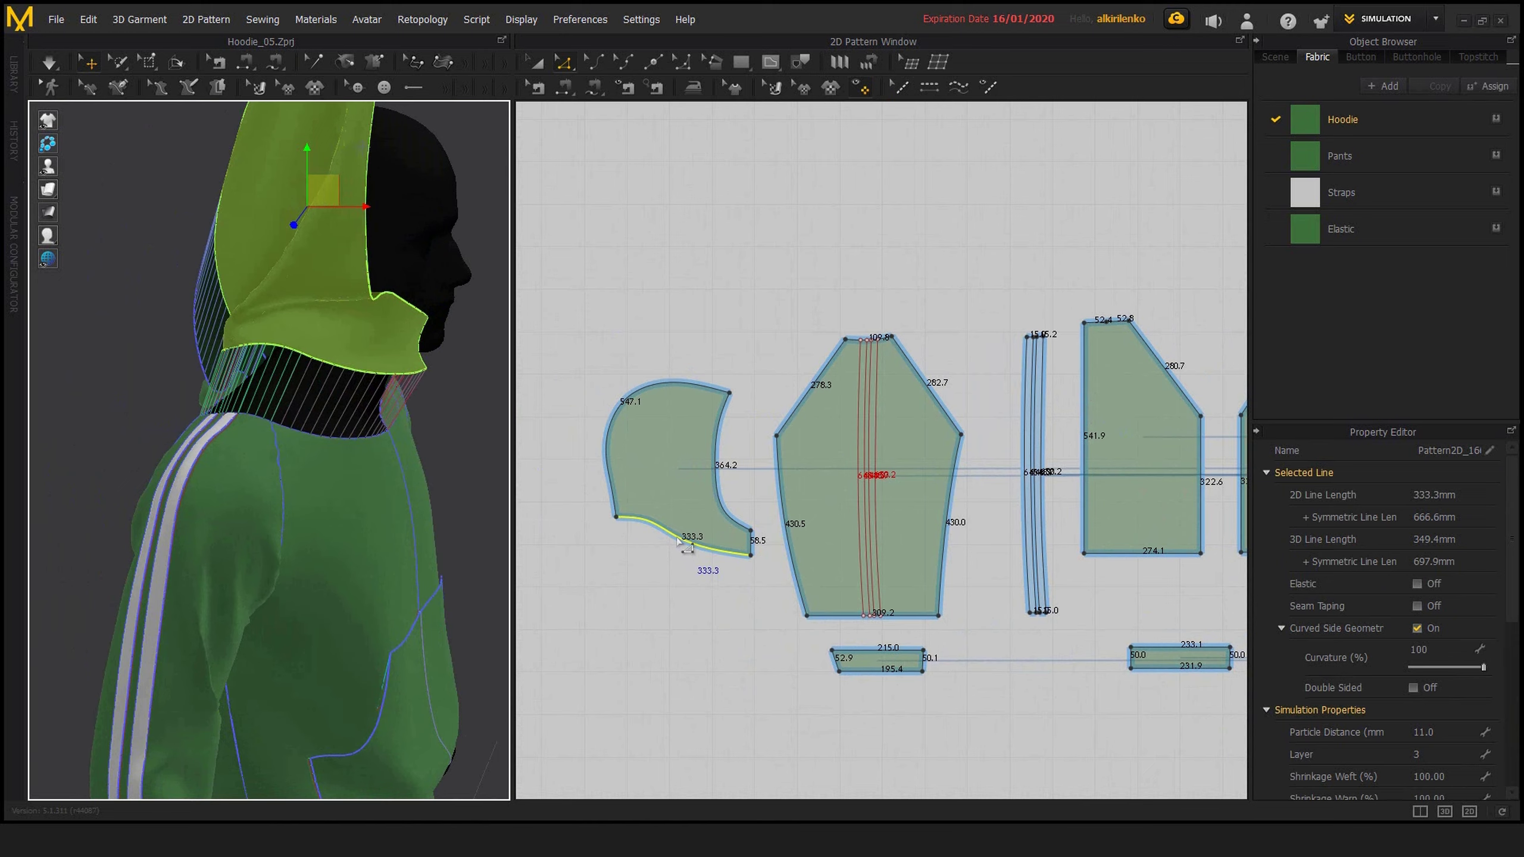
scroll(720, 573, "up", 3)
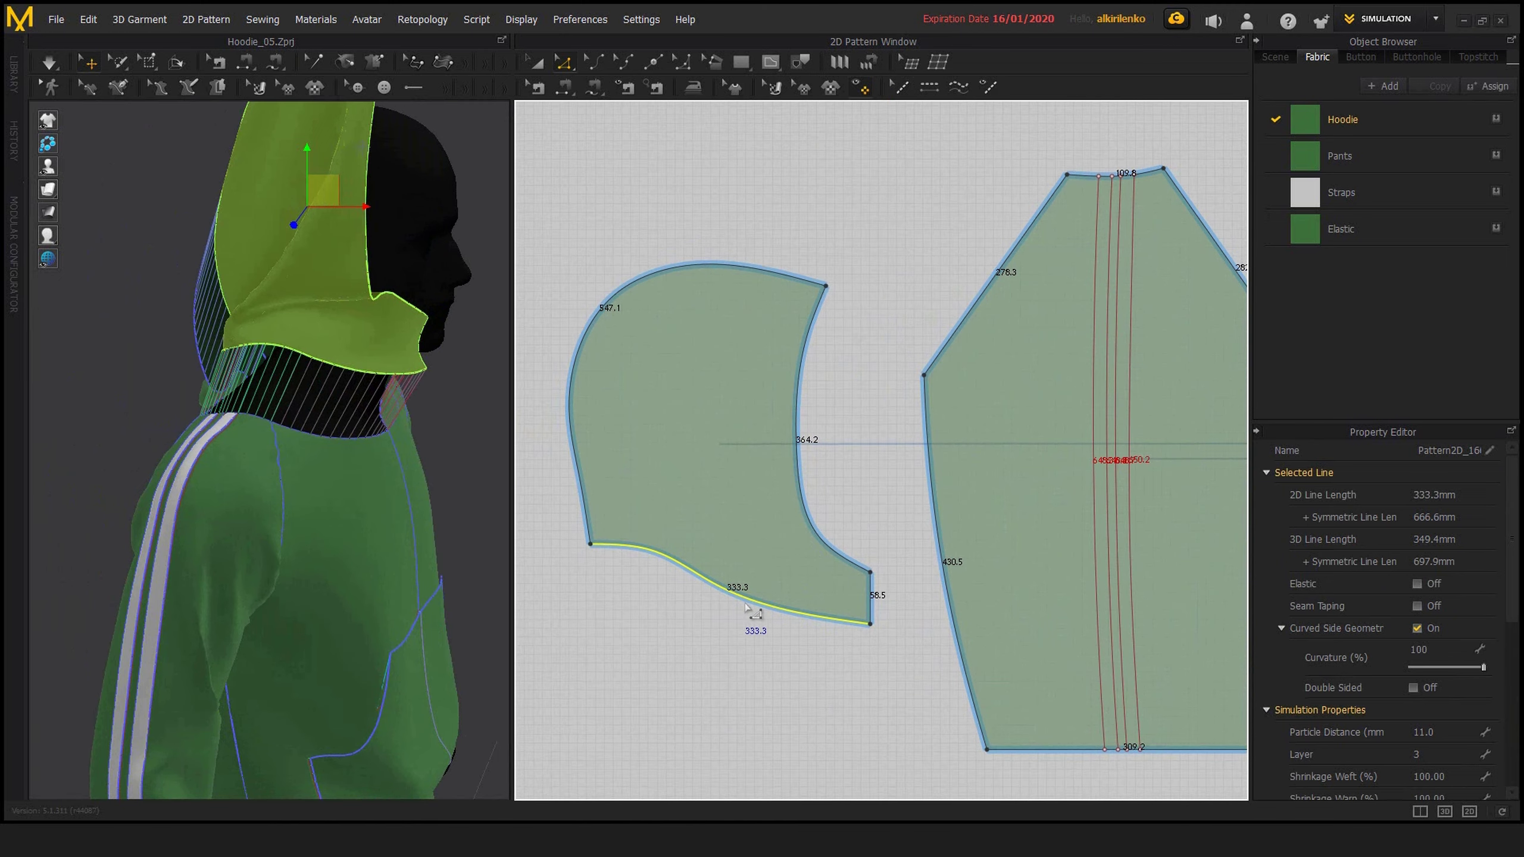
scroll(960, 492, "down", 2)
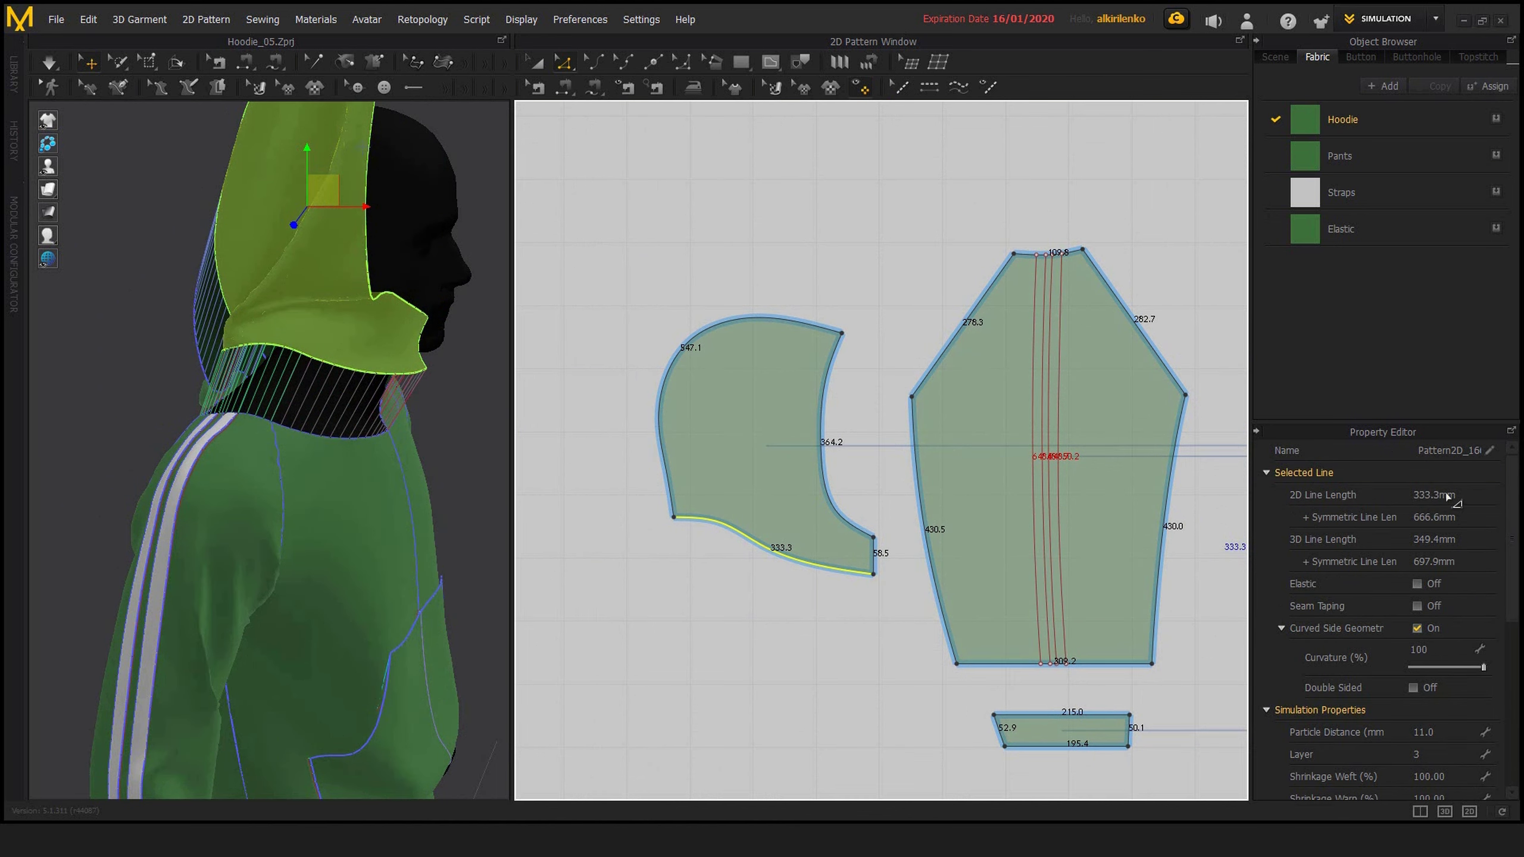
middle_click_drag(863, 507, 766, 496)
scroll(786, 517, "down", 1)
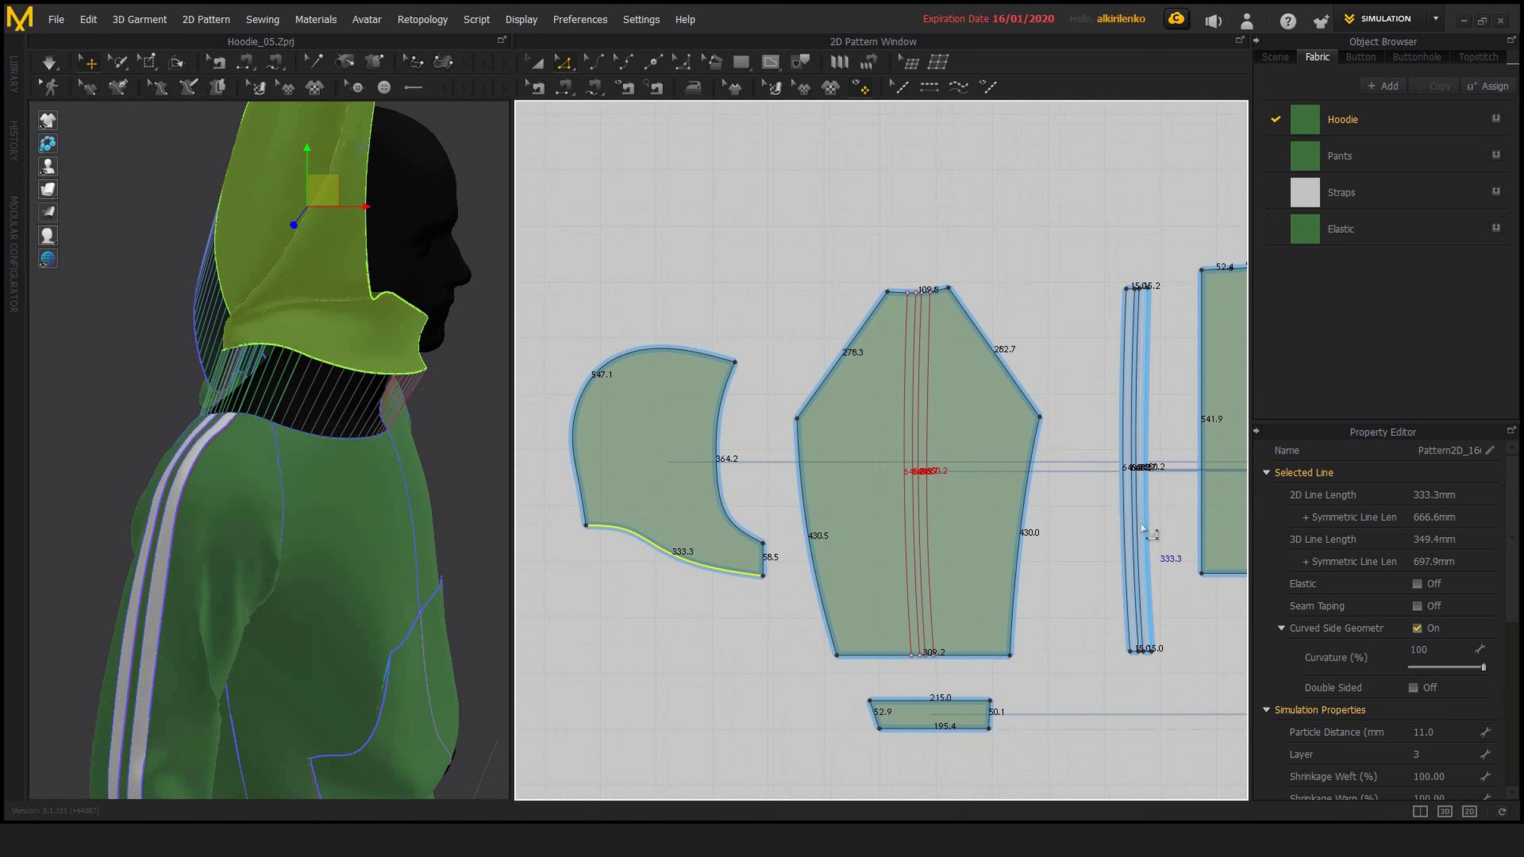
scroll(1151, 532, "down", 3)
middle_click_drag(1194, 526, 739, 428)
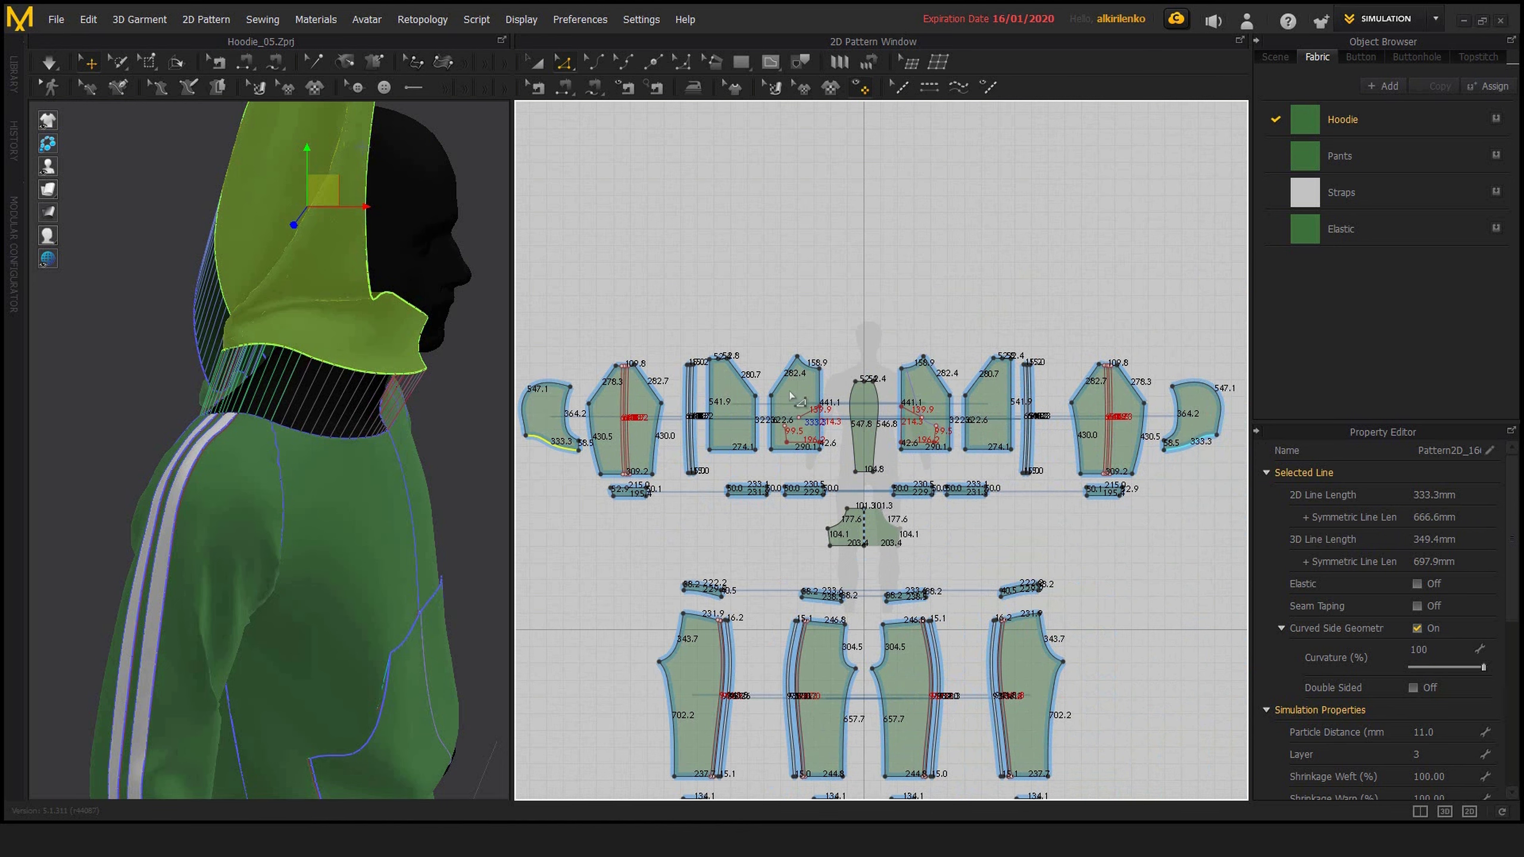
Compare the hood's bottom edge with the neckline edges of the sleeve, back and front pieces it is sewn to
scroll(790, 396, "up", 10)
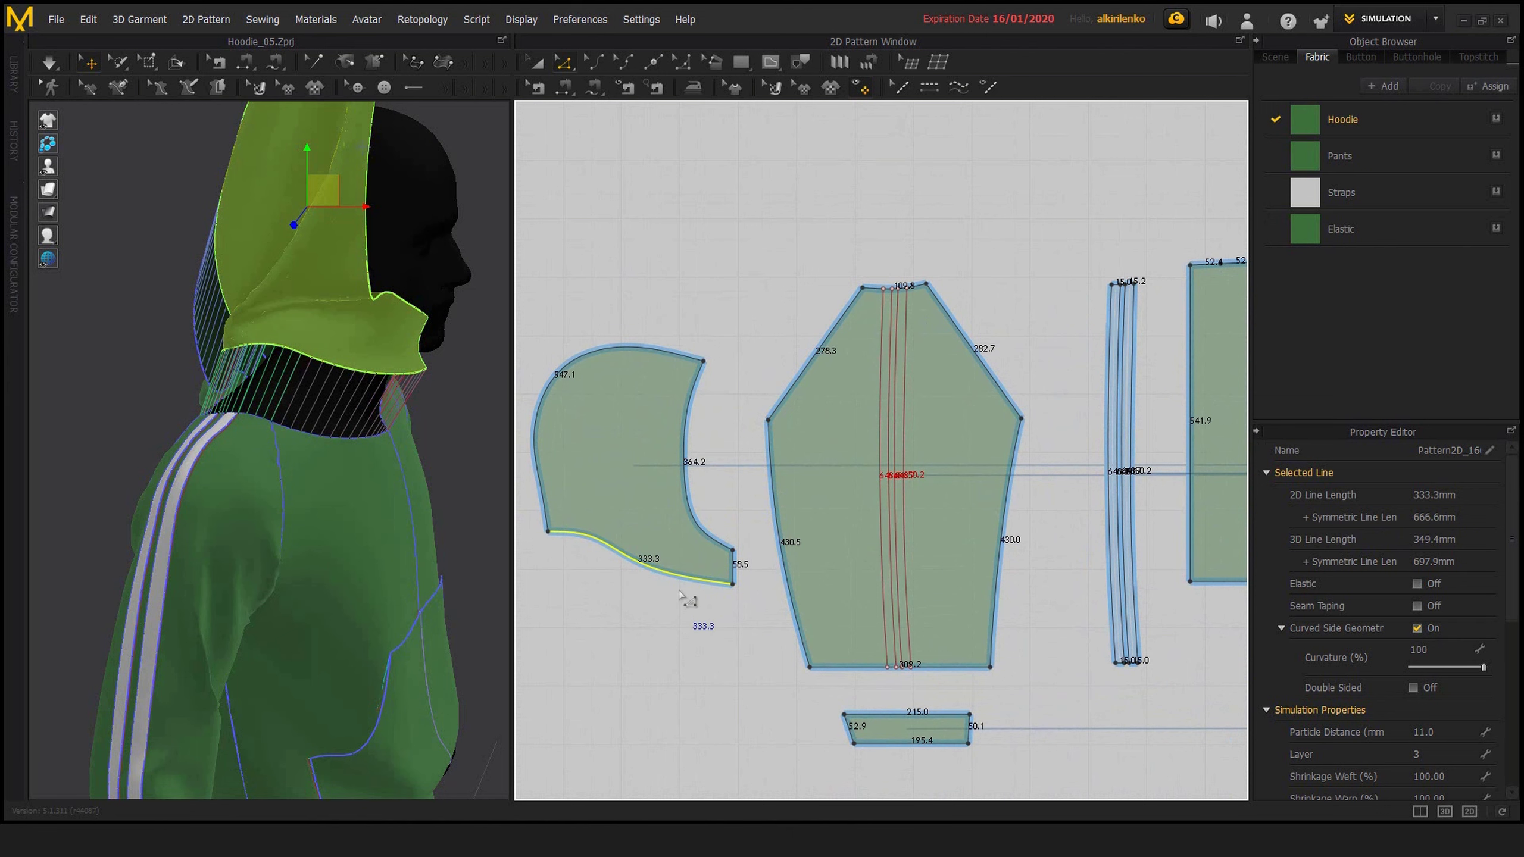
scroll(755, 504, "down", 1)
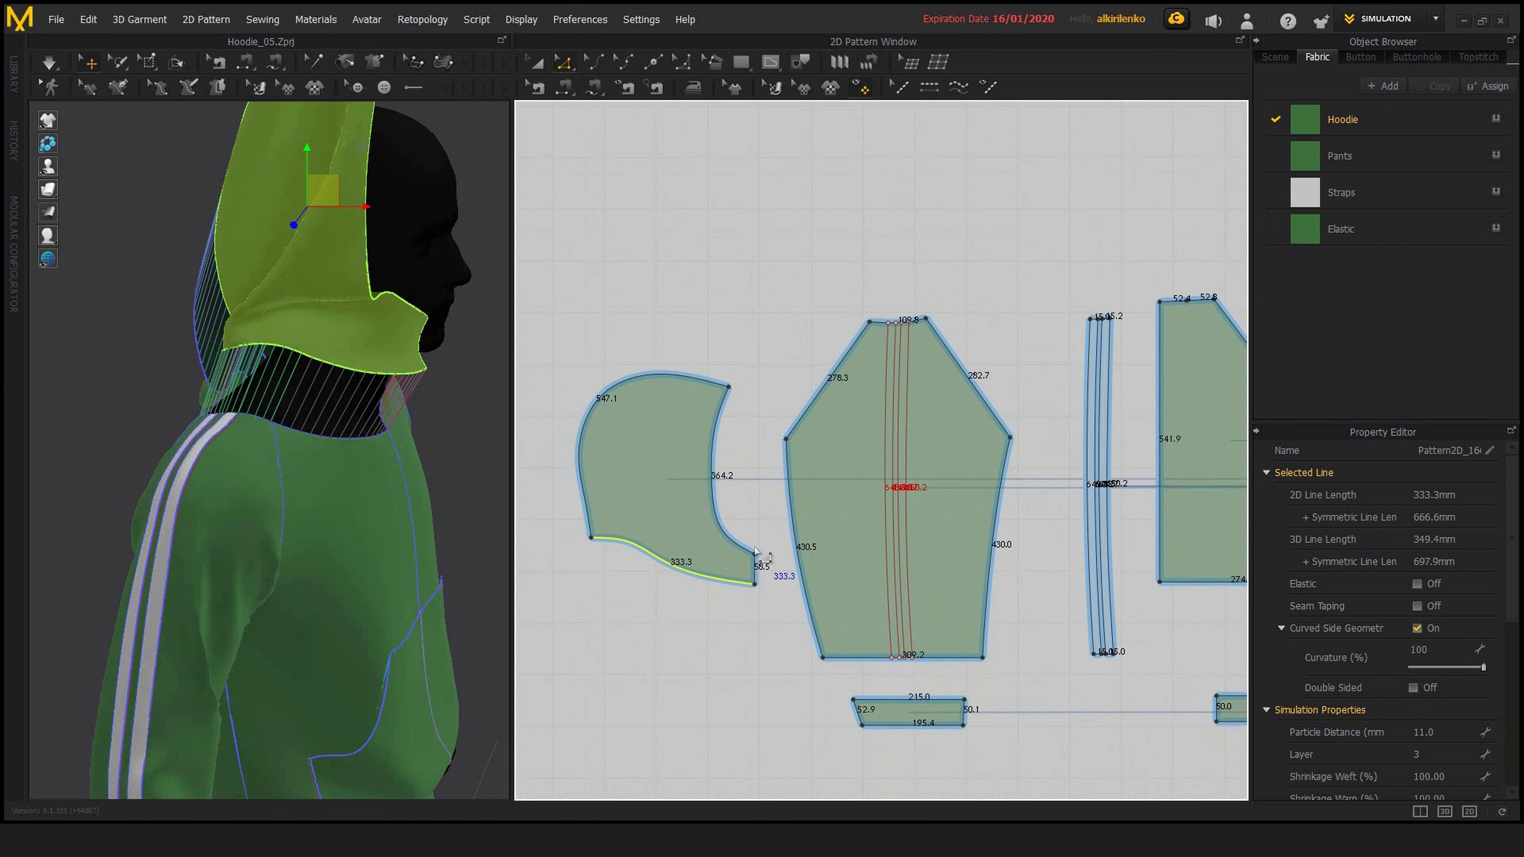
scroll(962, 442, "down", 2)
scroll(954, 360, "up", 1)
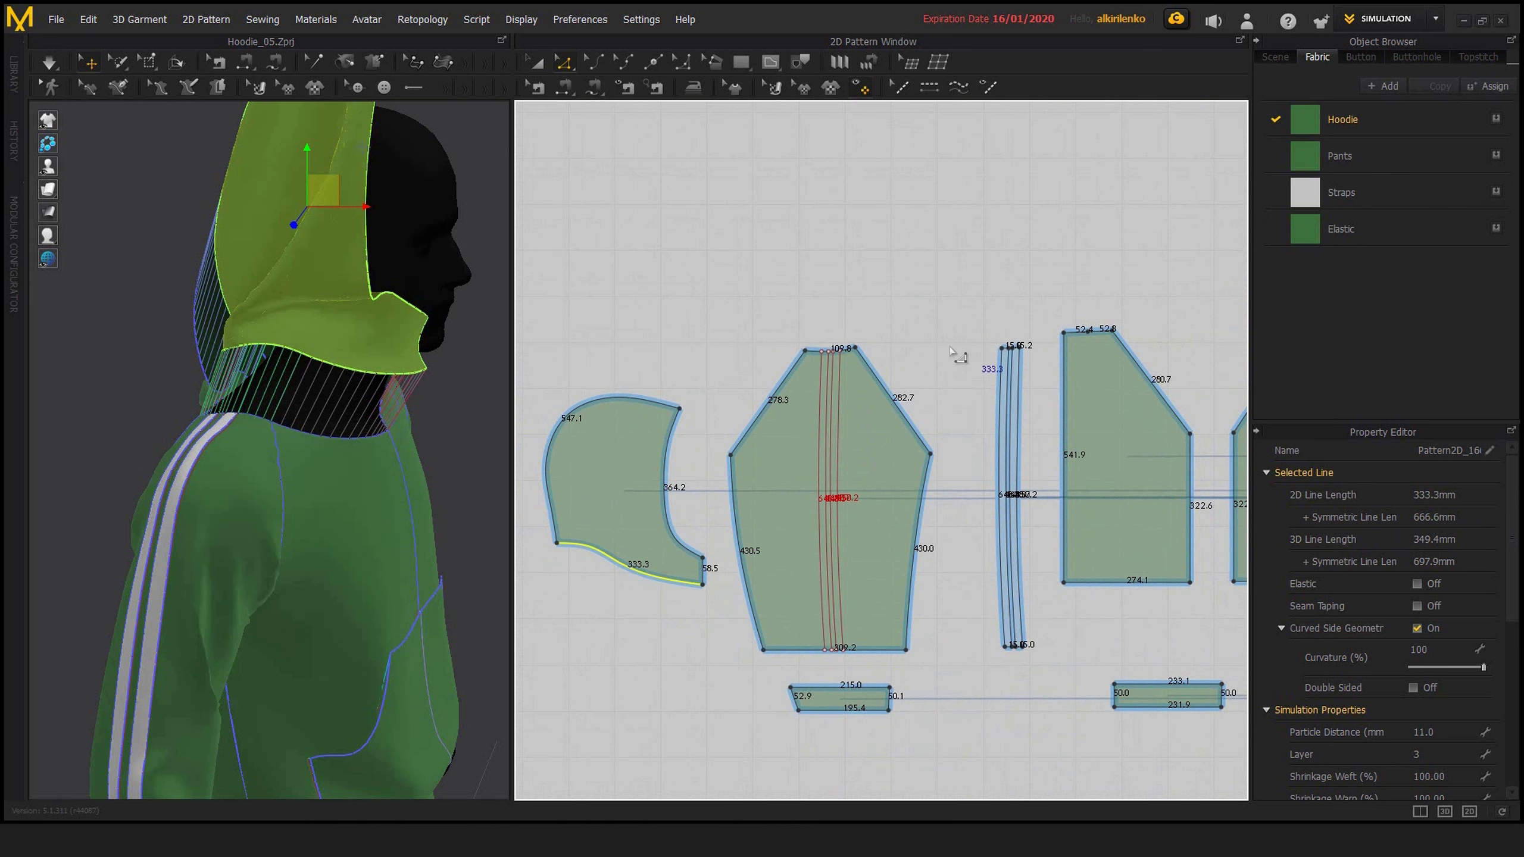
mouse_move(961, 357)
middle_mouse_down()
mouse_move(915, 373)
mouse_move(962, 382)
middle_mouse_up()
scroll(962, 382, "down", 1)
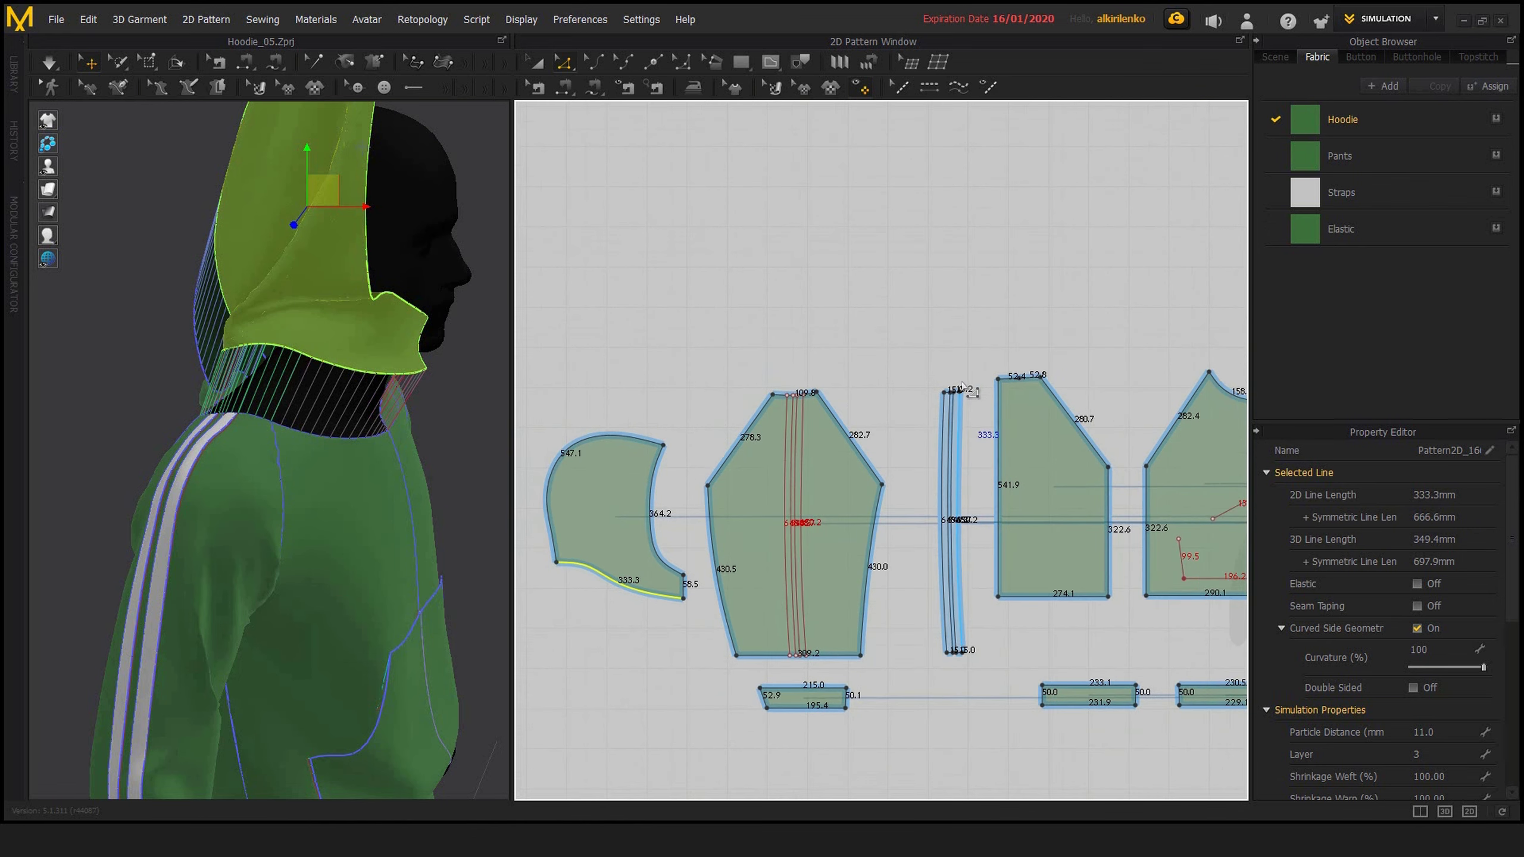
scroll(962, 382, "down", 1)
middle_click_drag(830, 395, 801, 385)
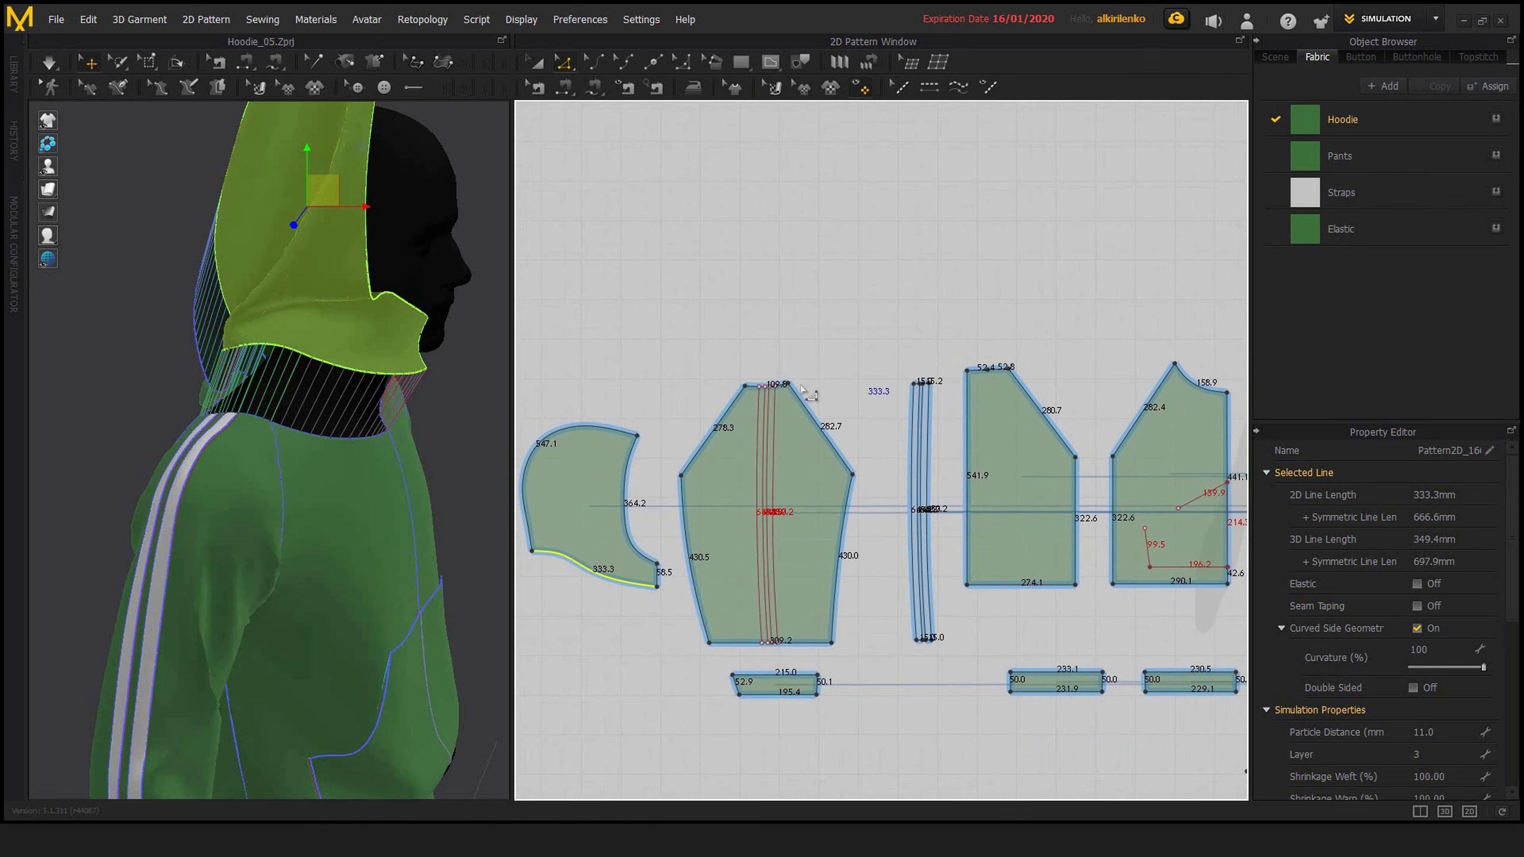
Select the neckline edges of the sleeve, back and front pieces together and check their combined 2D line length
left_click(849, 364)
scroll(761, 389, "up", 3)
scroll(894, 371, "up", 1)
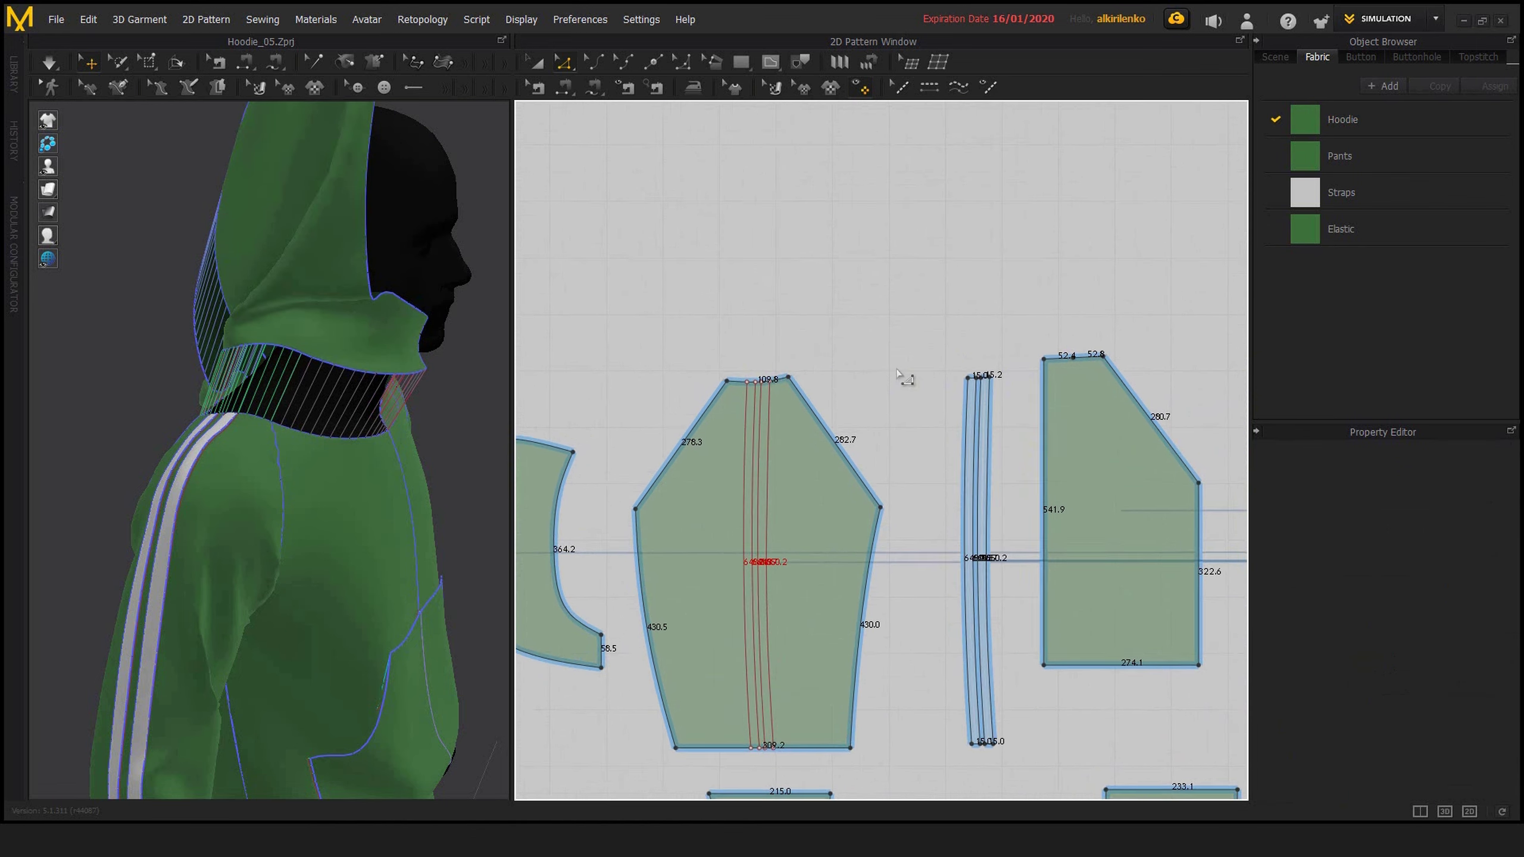
scroll(900, 375, "down", 2)
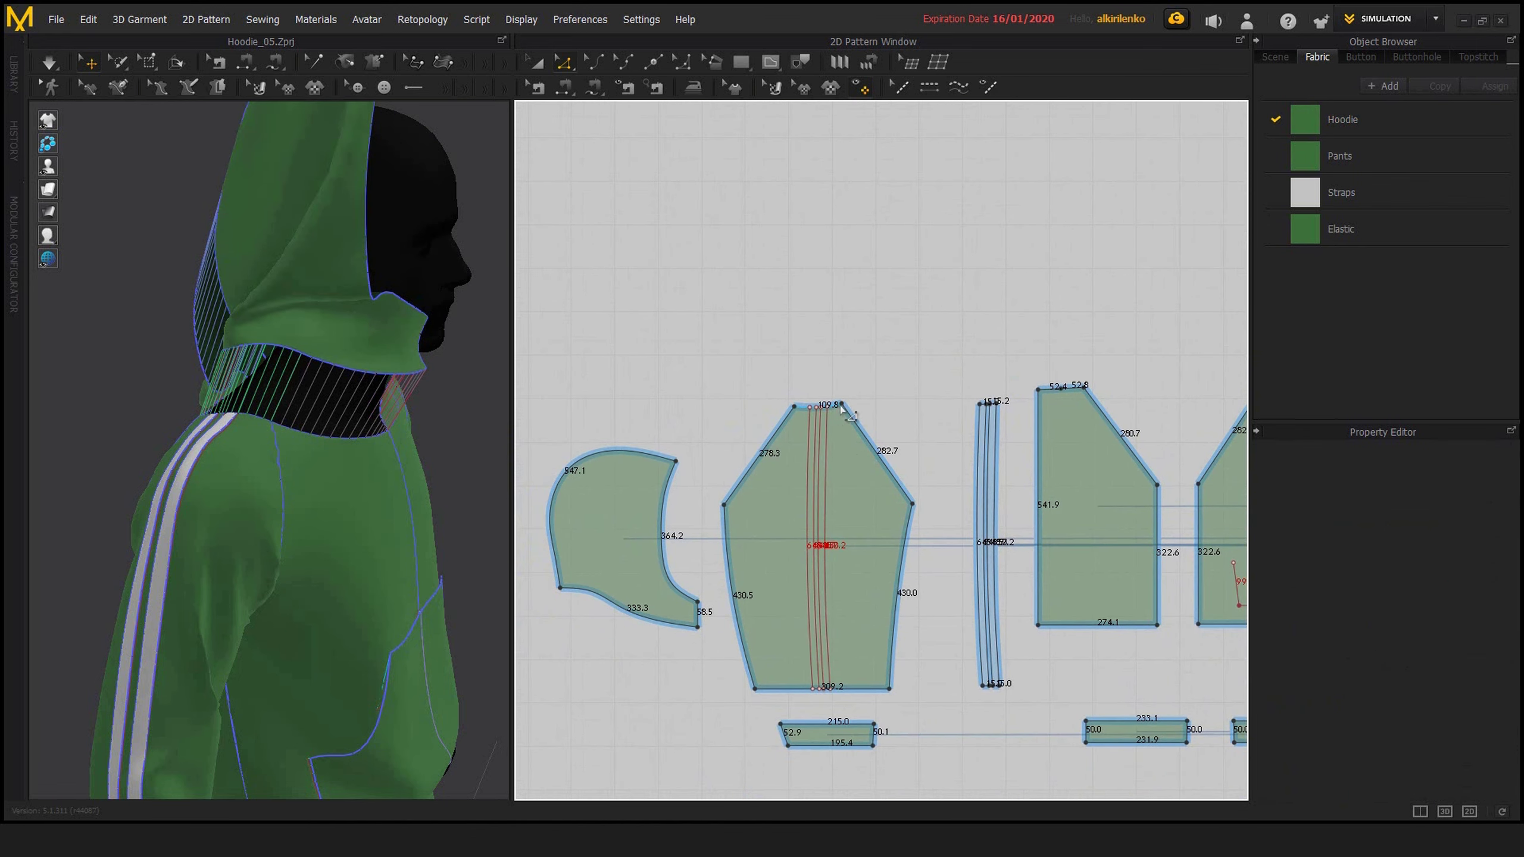
left_click(840, 405)
middle_click_drag(965, 371, 875, 337)
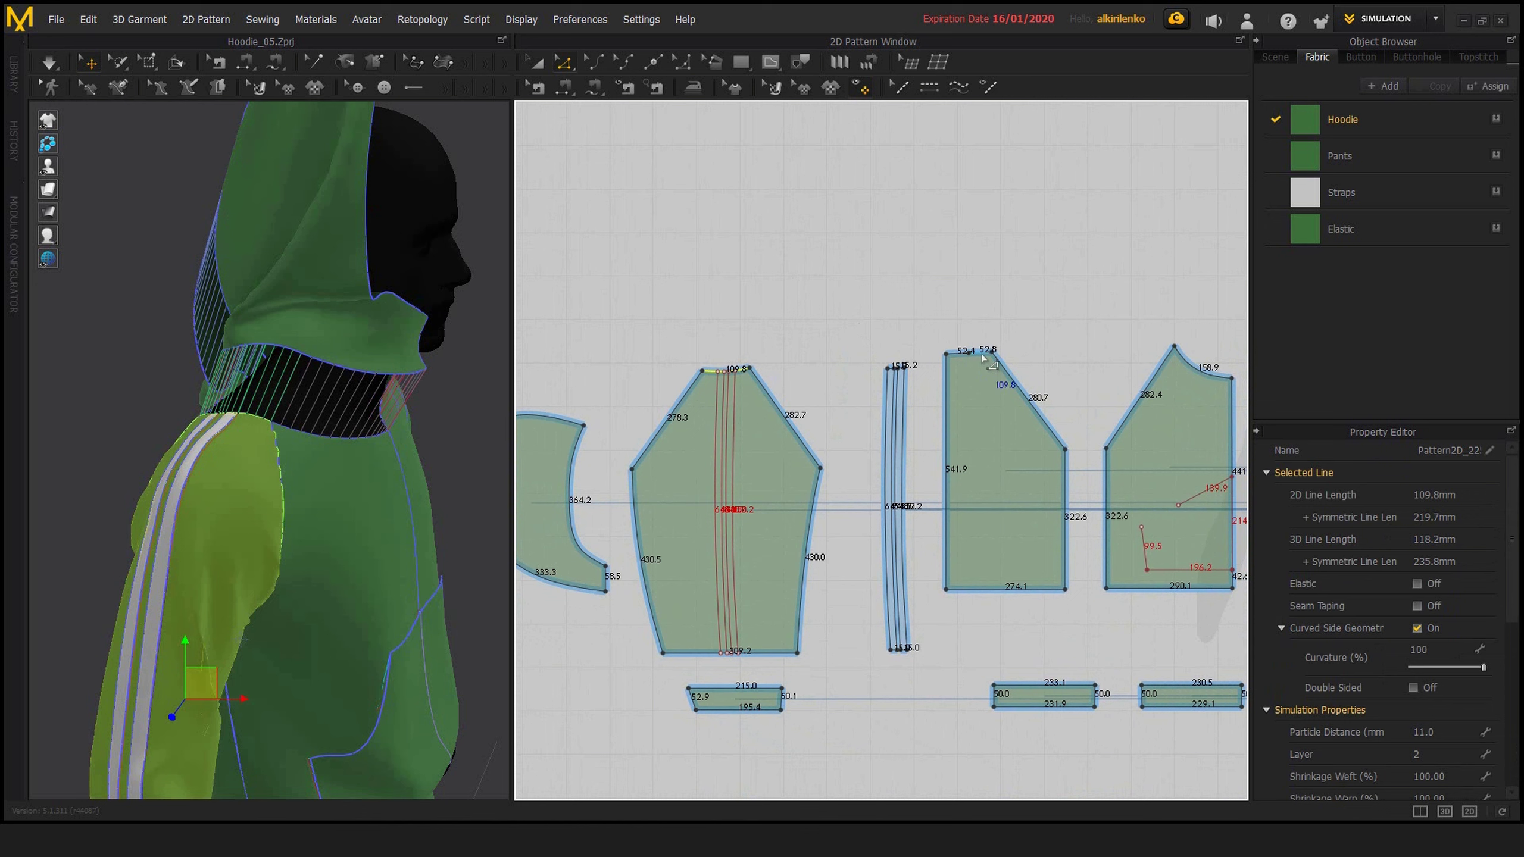
left_click(982, 355, "shift")
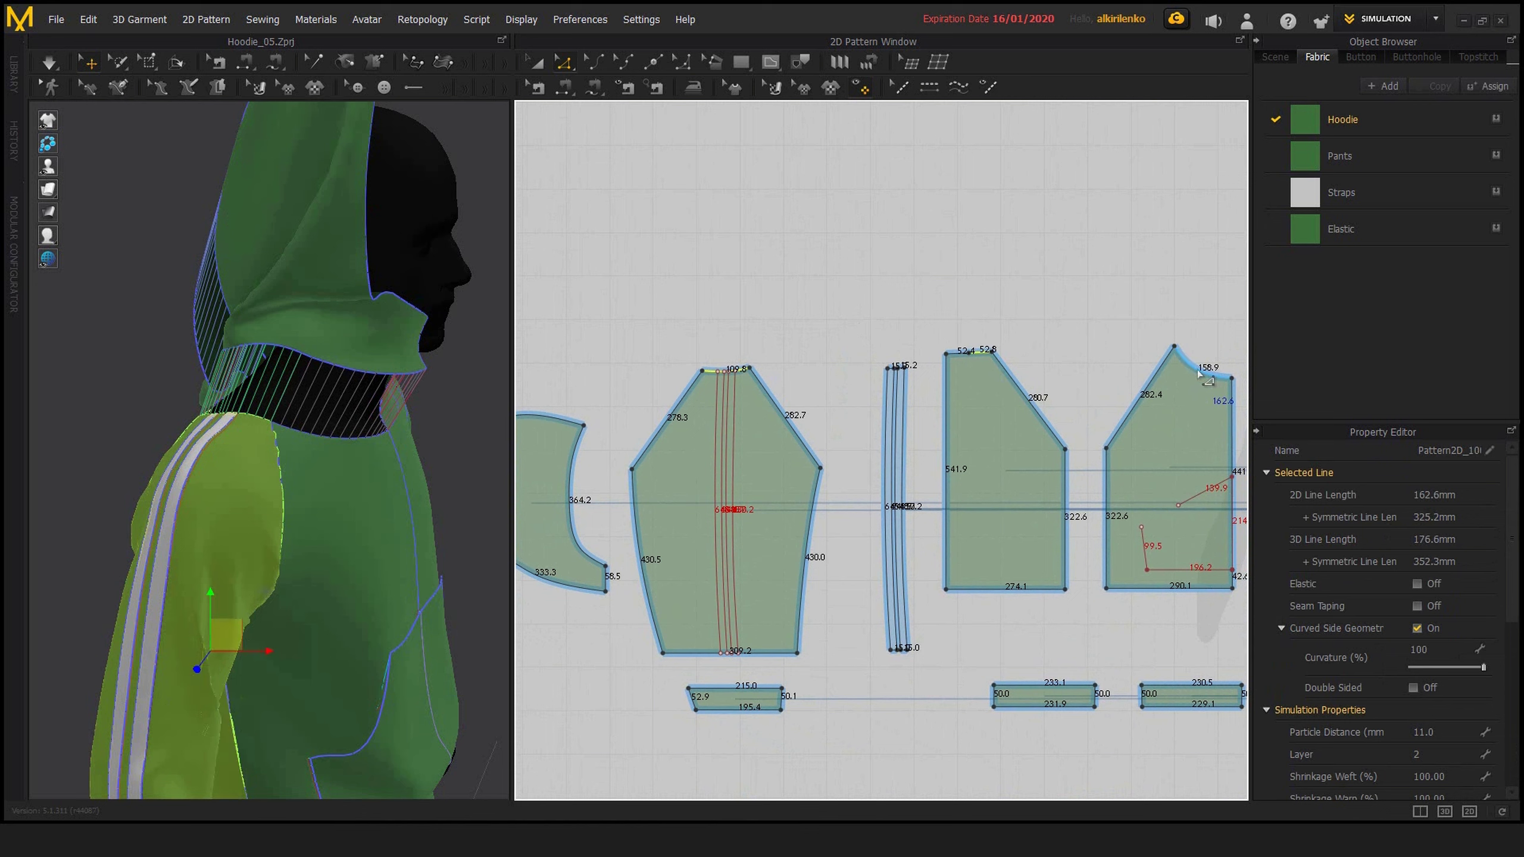
left_click(1201, 374, "shift")
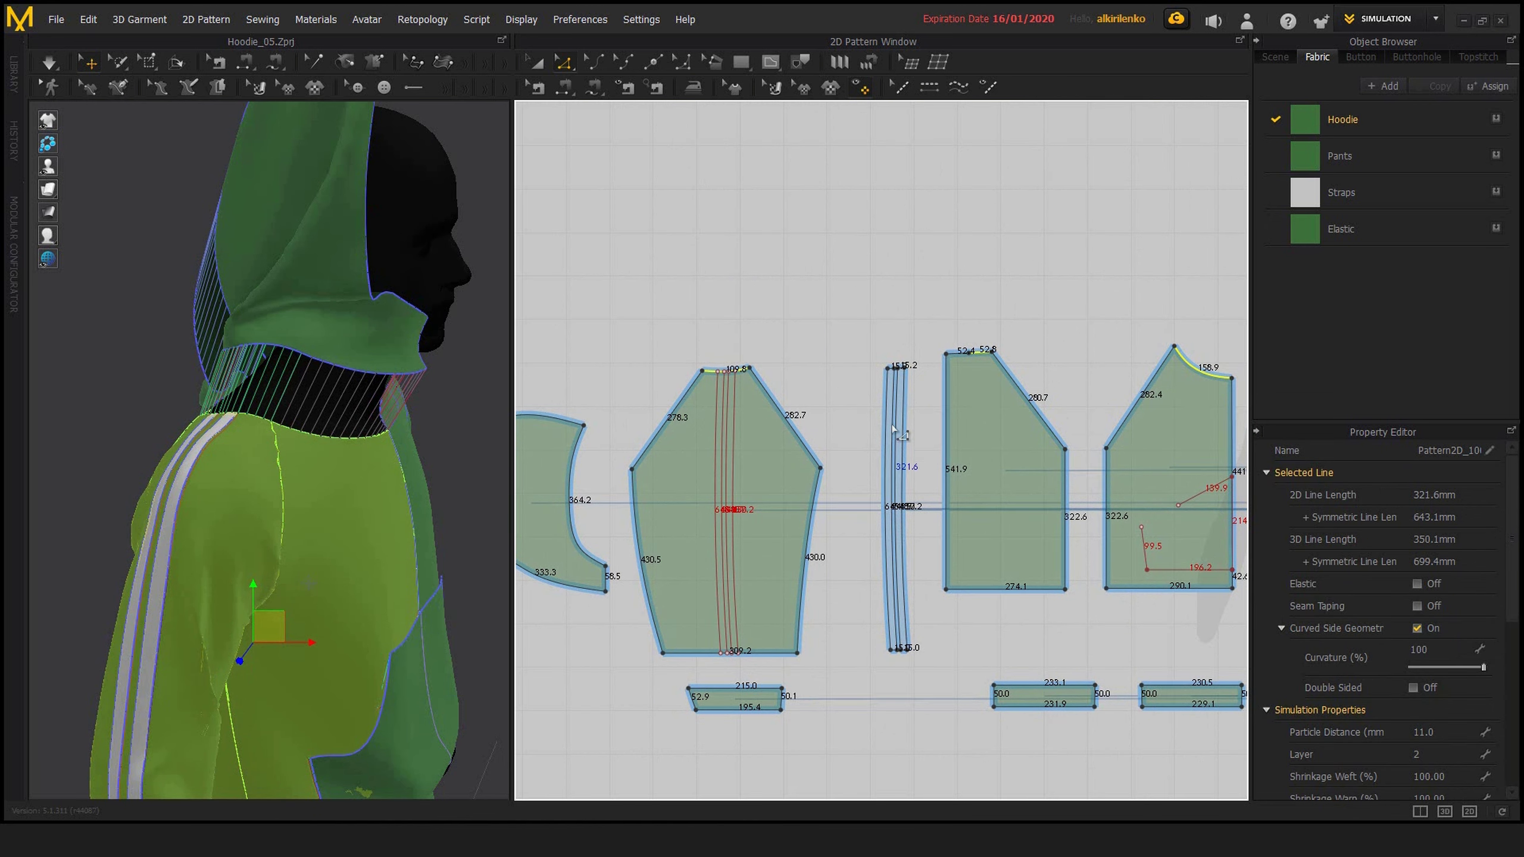
middle_click_drag(727, 375, 766, 385)
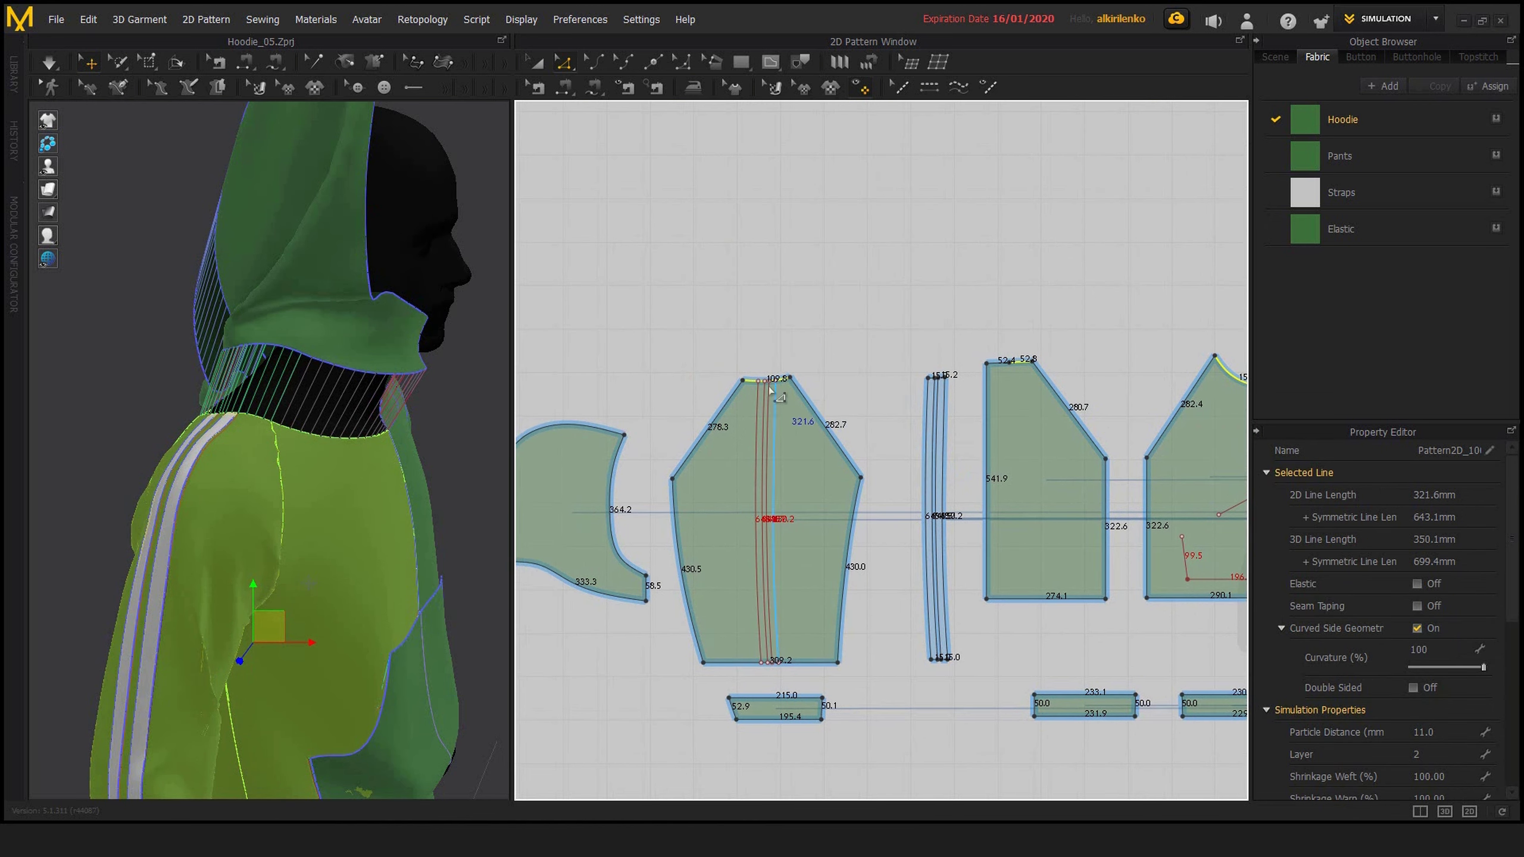
middle_click_drag(1080, 405, 1033, 403)
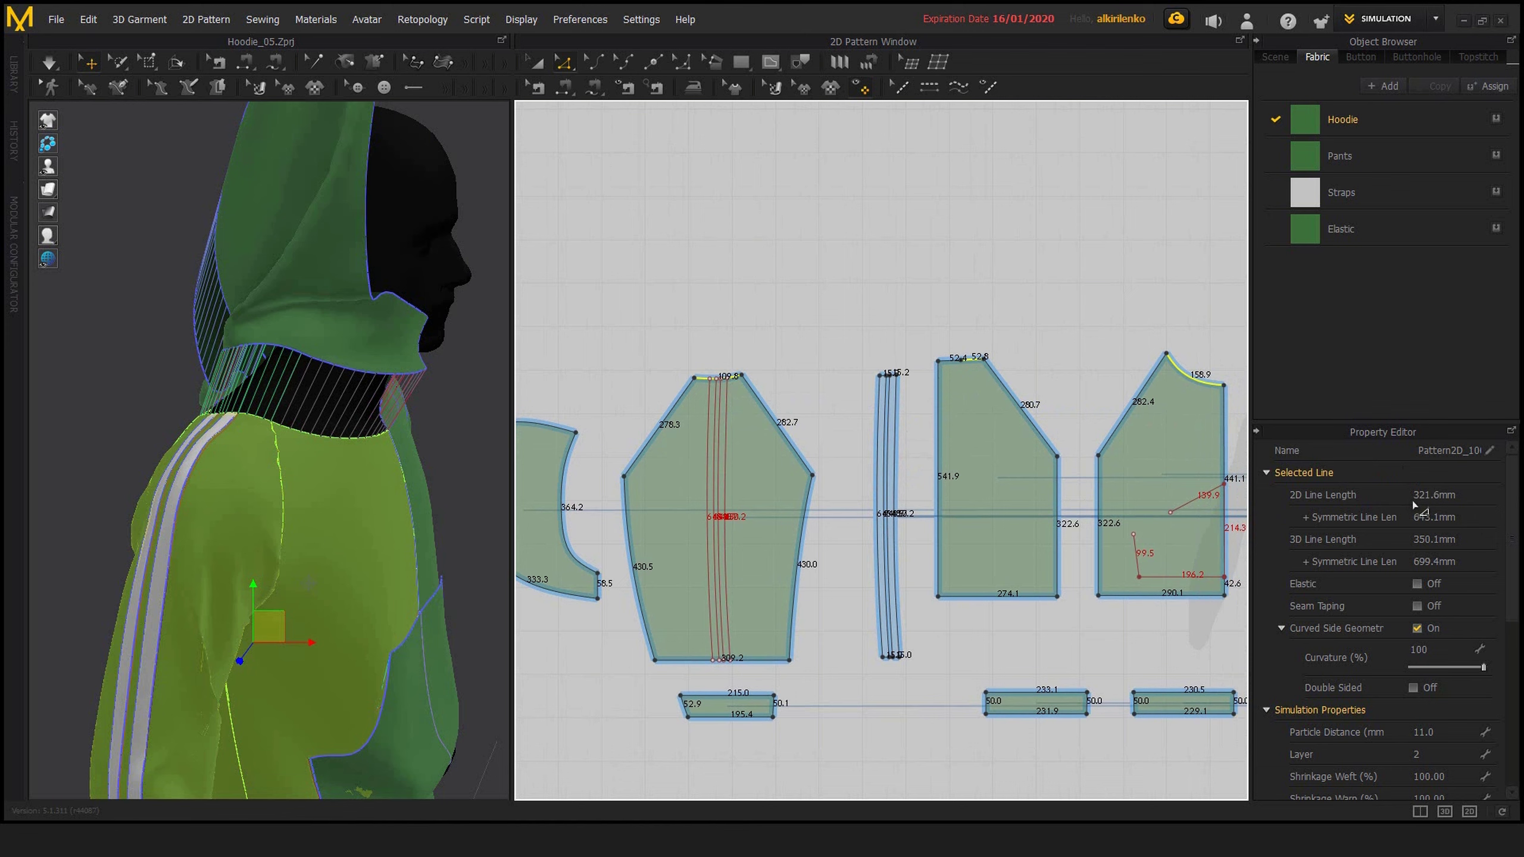
Select the hood piece's entire outline and check its length
middle_click_drag(534, 573, 658, 576)
scroll(563, 600, "up", 3)
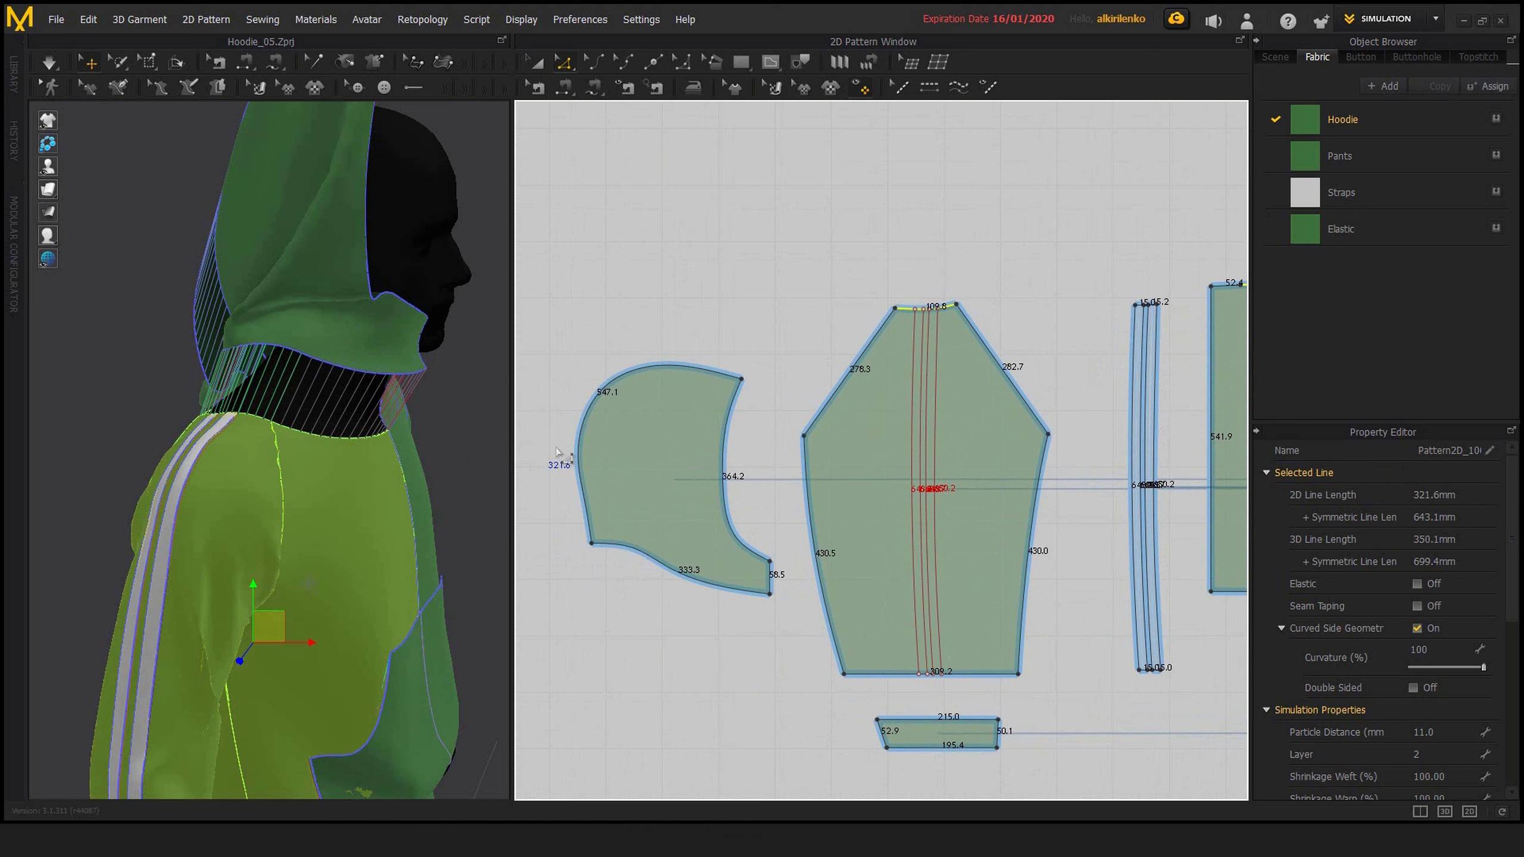
left_click(777, 609)
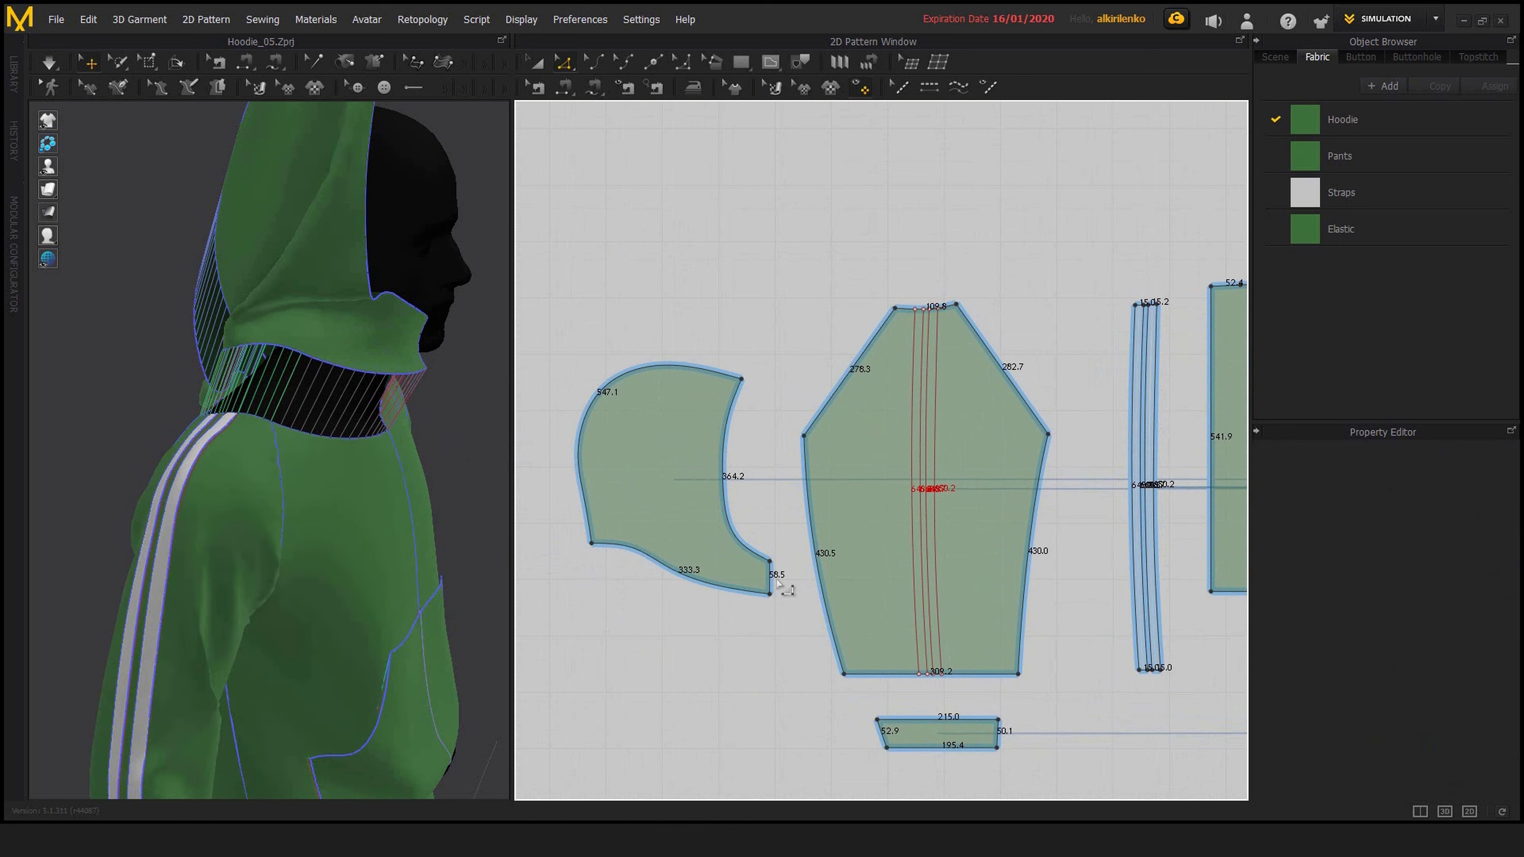
double_click(694, 582)
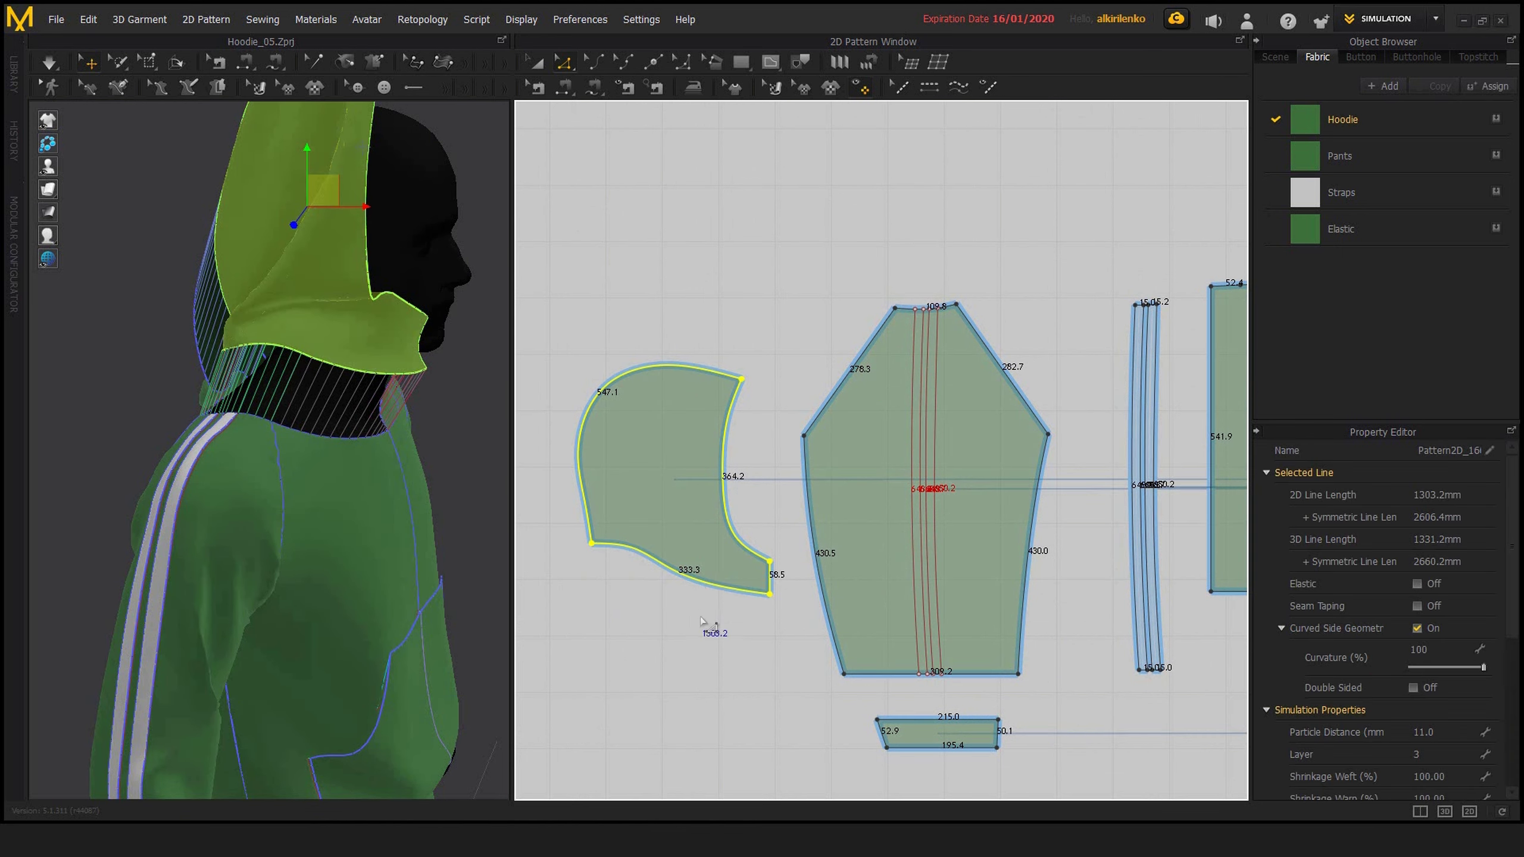
Measure the combined sleeve, back and front neckline edges again, and select the sleeve, stripe, back and front pieces as a group
left_click(945, 307)
scroll(1172, 336, "down", 3)
middle_click_drag(1180, 341, 933, 366)
left_click(1040, 464)
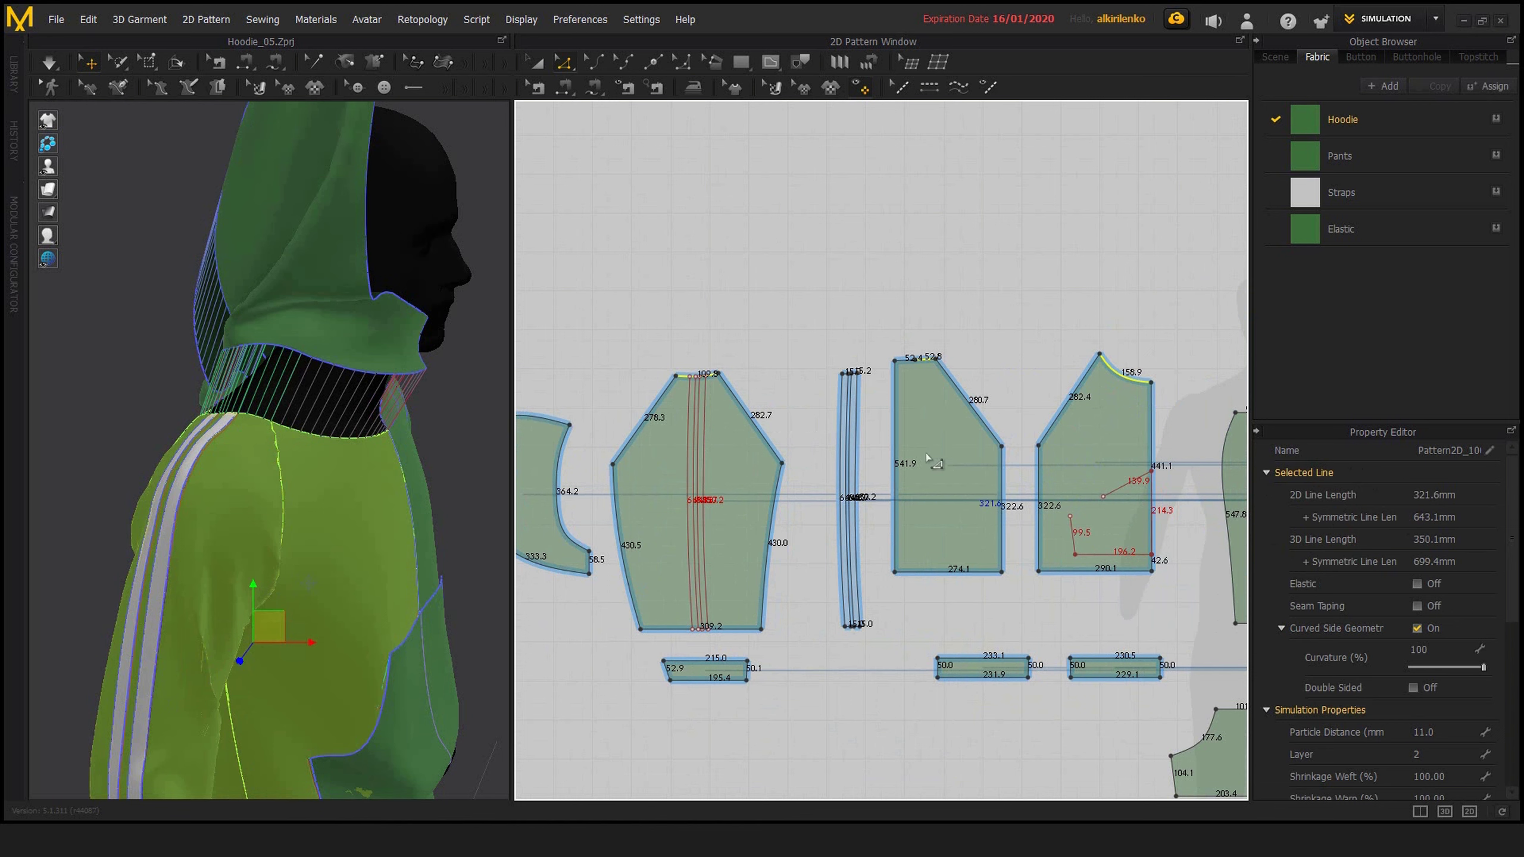
scroll(895, 478, "down", 3)
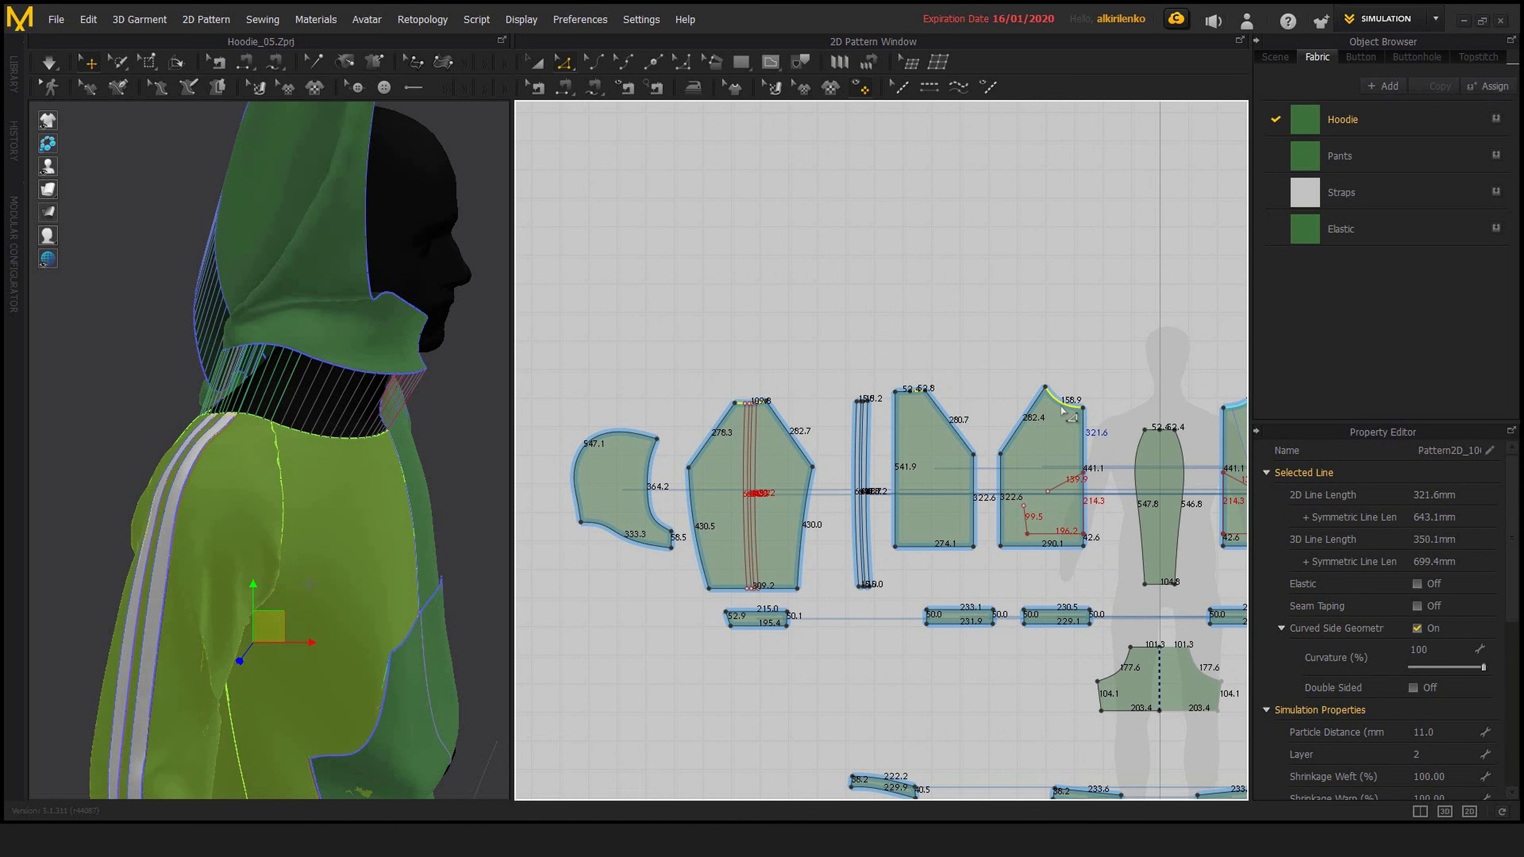
middle_click_drag(1061, 410, 995, 410)
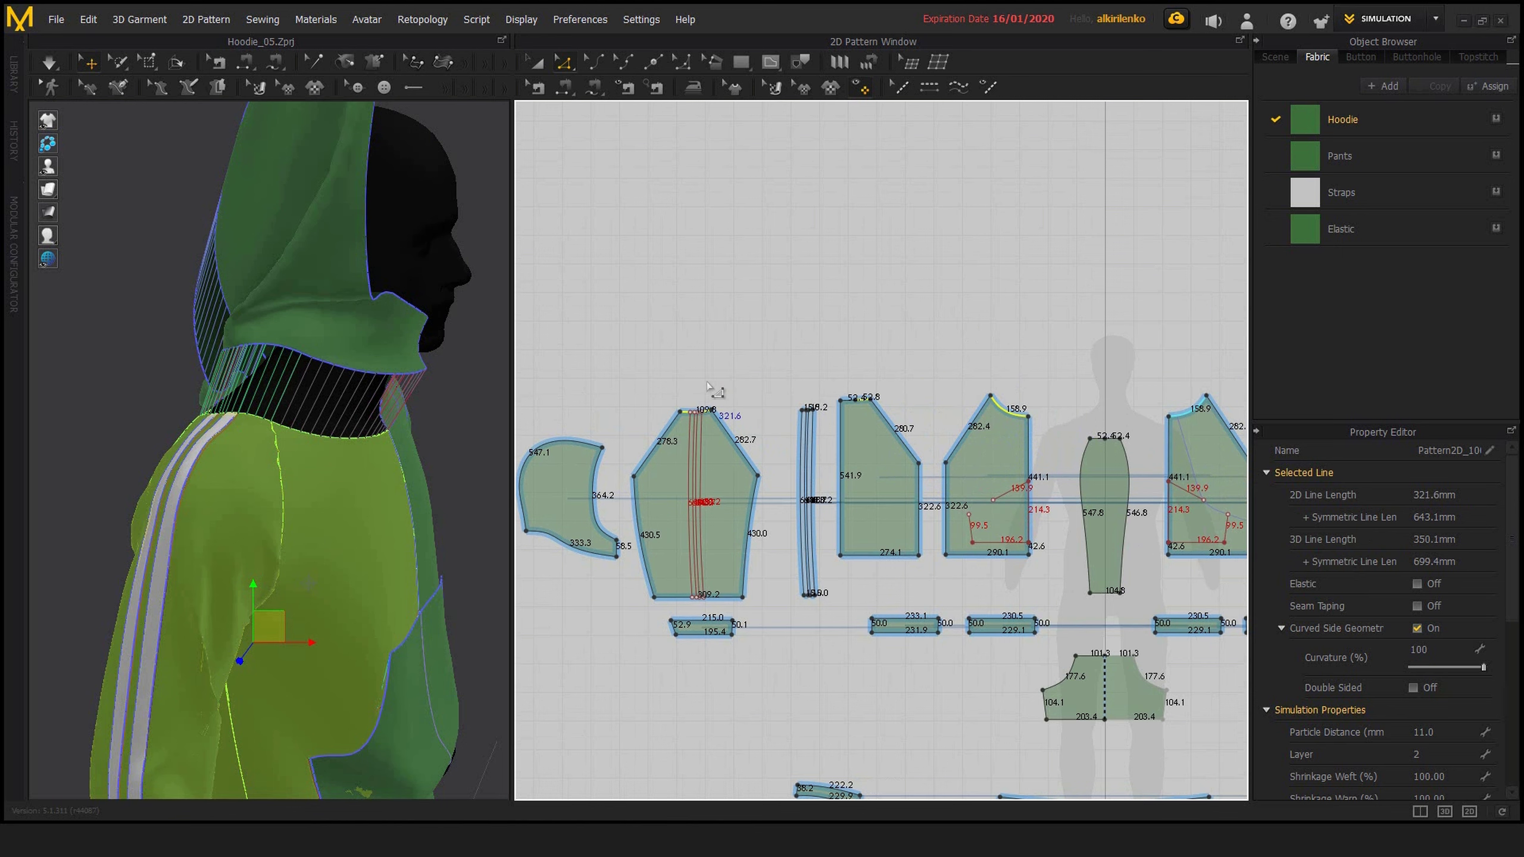
left_click_drag(655, 350, 1043, 606)
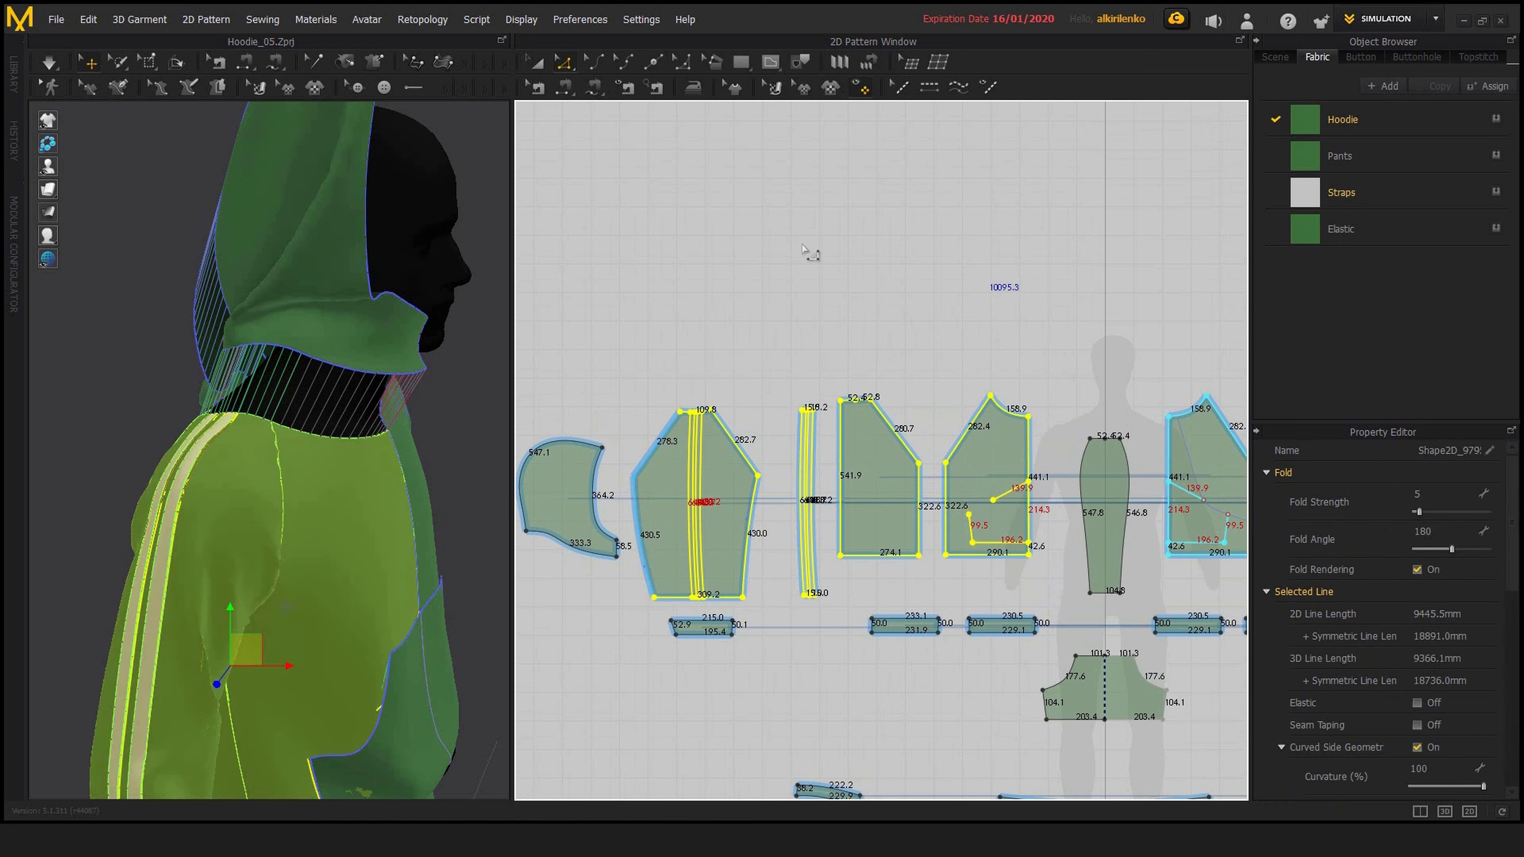
left_click(809, 251)
Select the hoodie's front piece on the 3D garment and review its simulation and fabric properties
mouse_move(311, 461)
right_mouse_down()
mouse_move(198, 414)
mouse_move(263, 461)
mouse_move(245, 477)
mouse_move(401, 480)
mouse_move(313, 492)
mouse_move(393, 487)
mouse_move(452, 520)
mouse_move(335, 475)
right_mouse_up()
left_click(339, 471)
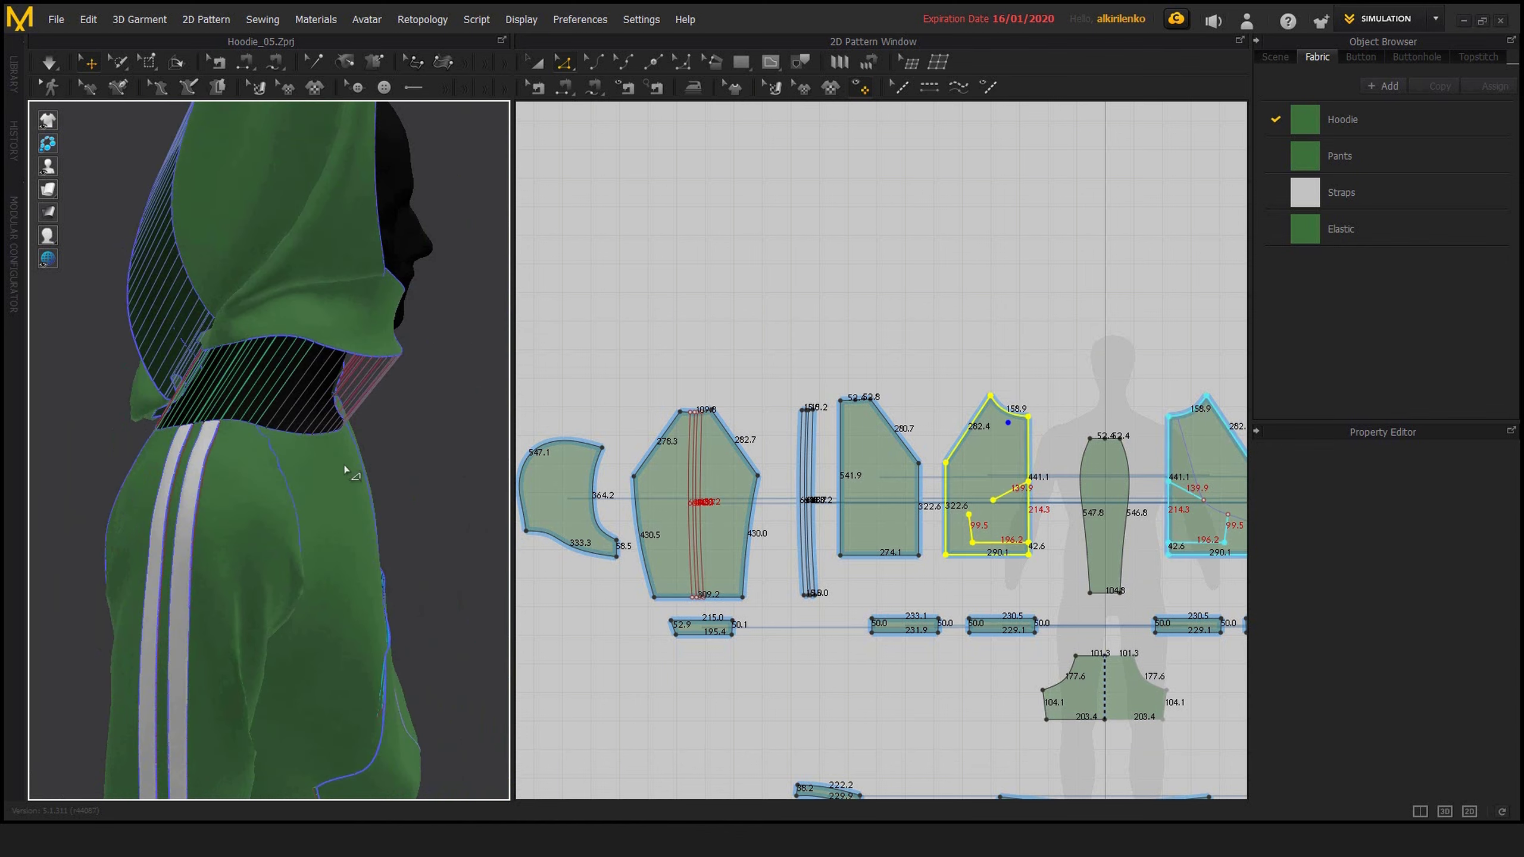
mouse_move(1512, 592)
left_mouse_down()
mouse_move(1509, 657)
mouse_move(1512, 592)
left_mouse_up()
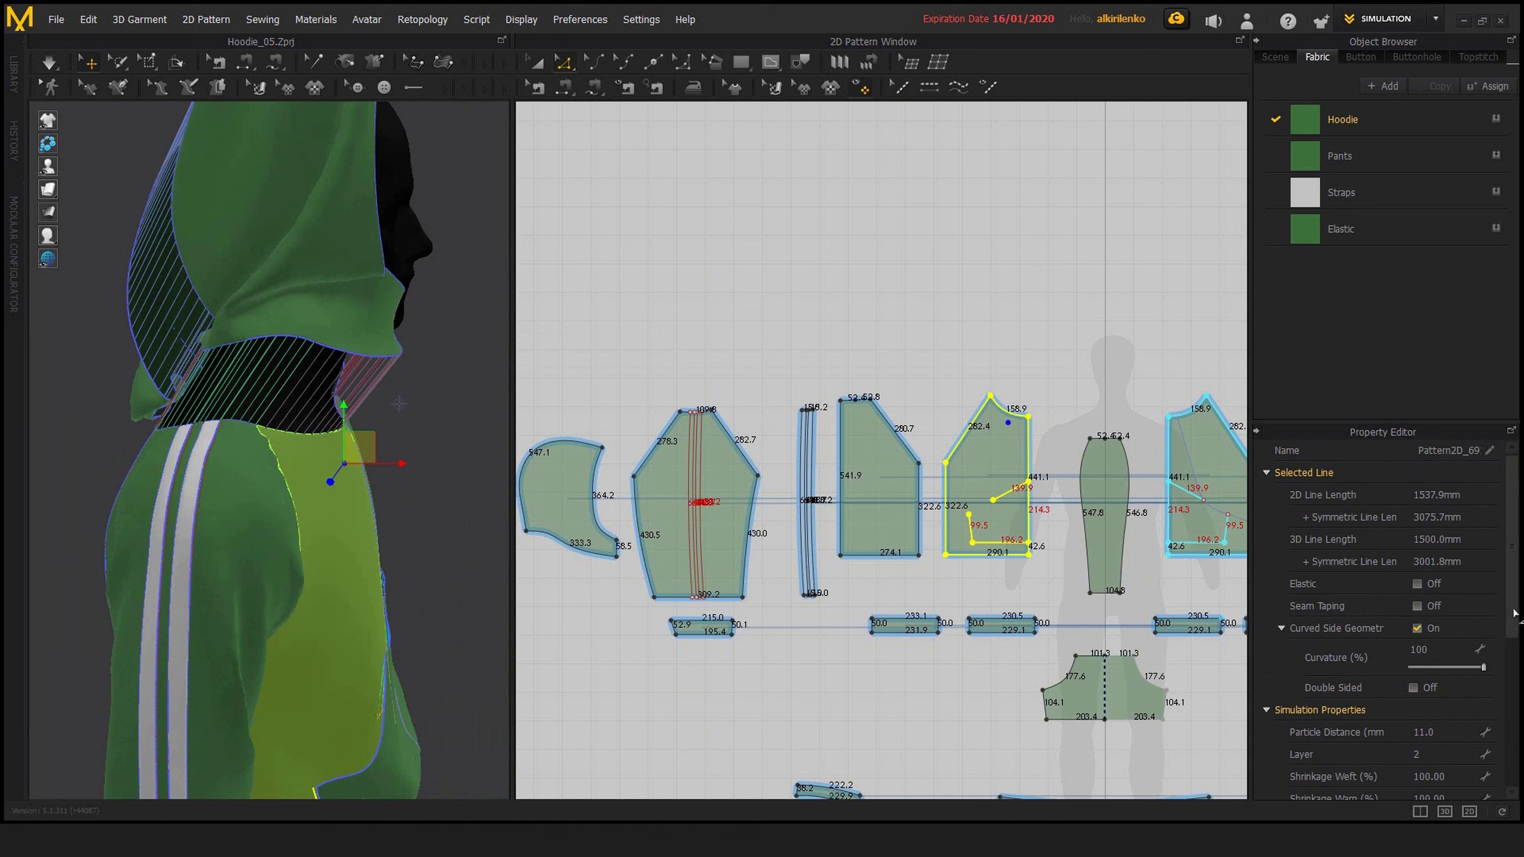
scroll(1471, 728, "down", 3)
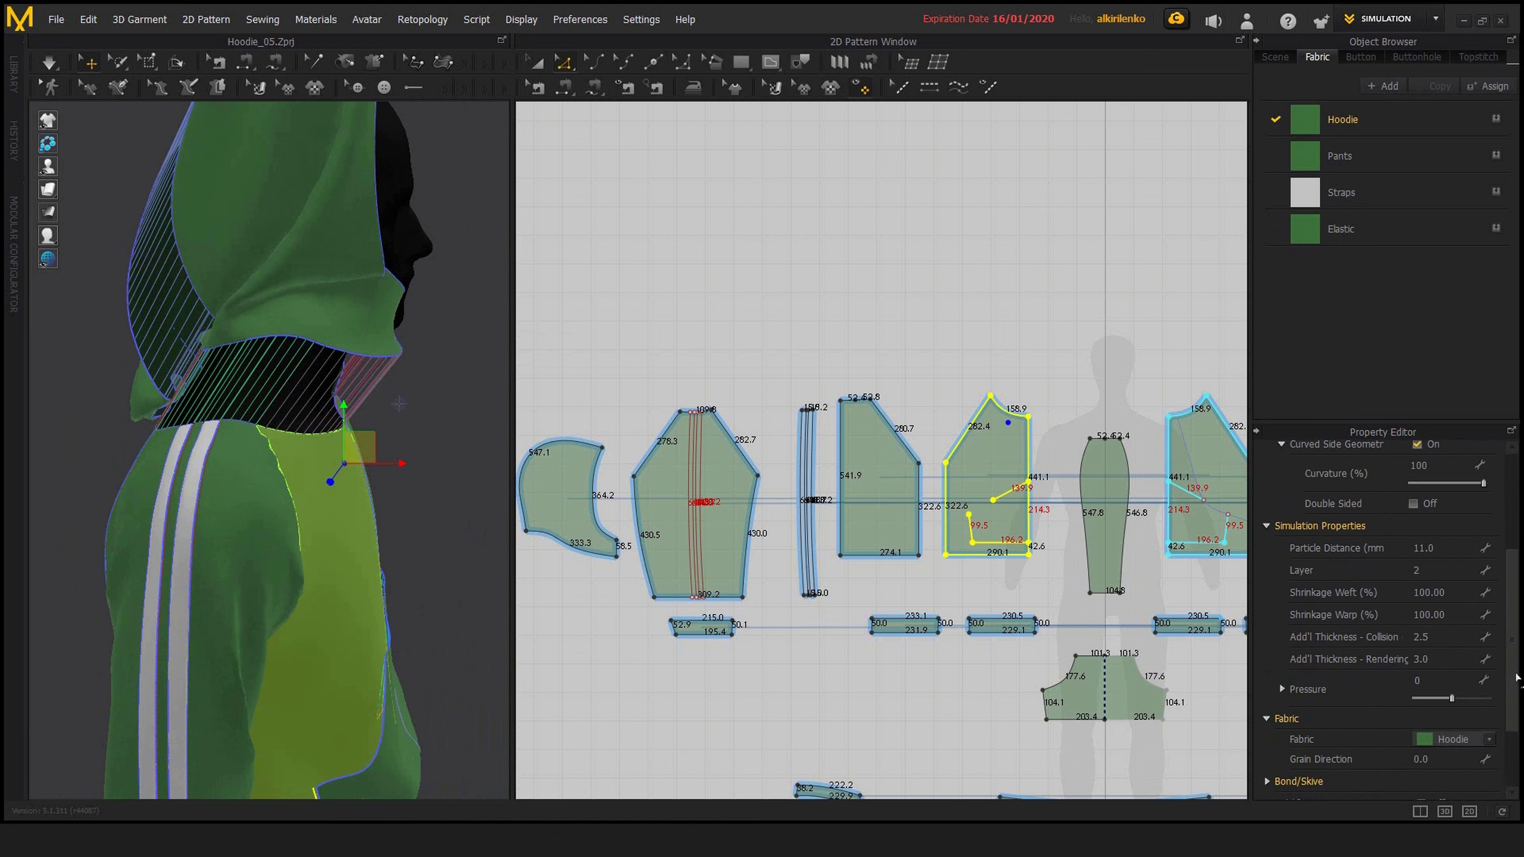
scroll(1294, 649, "up", 3)
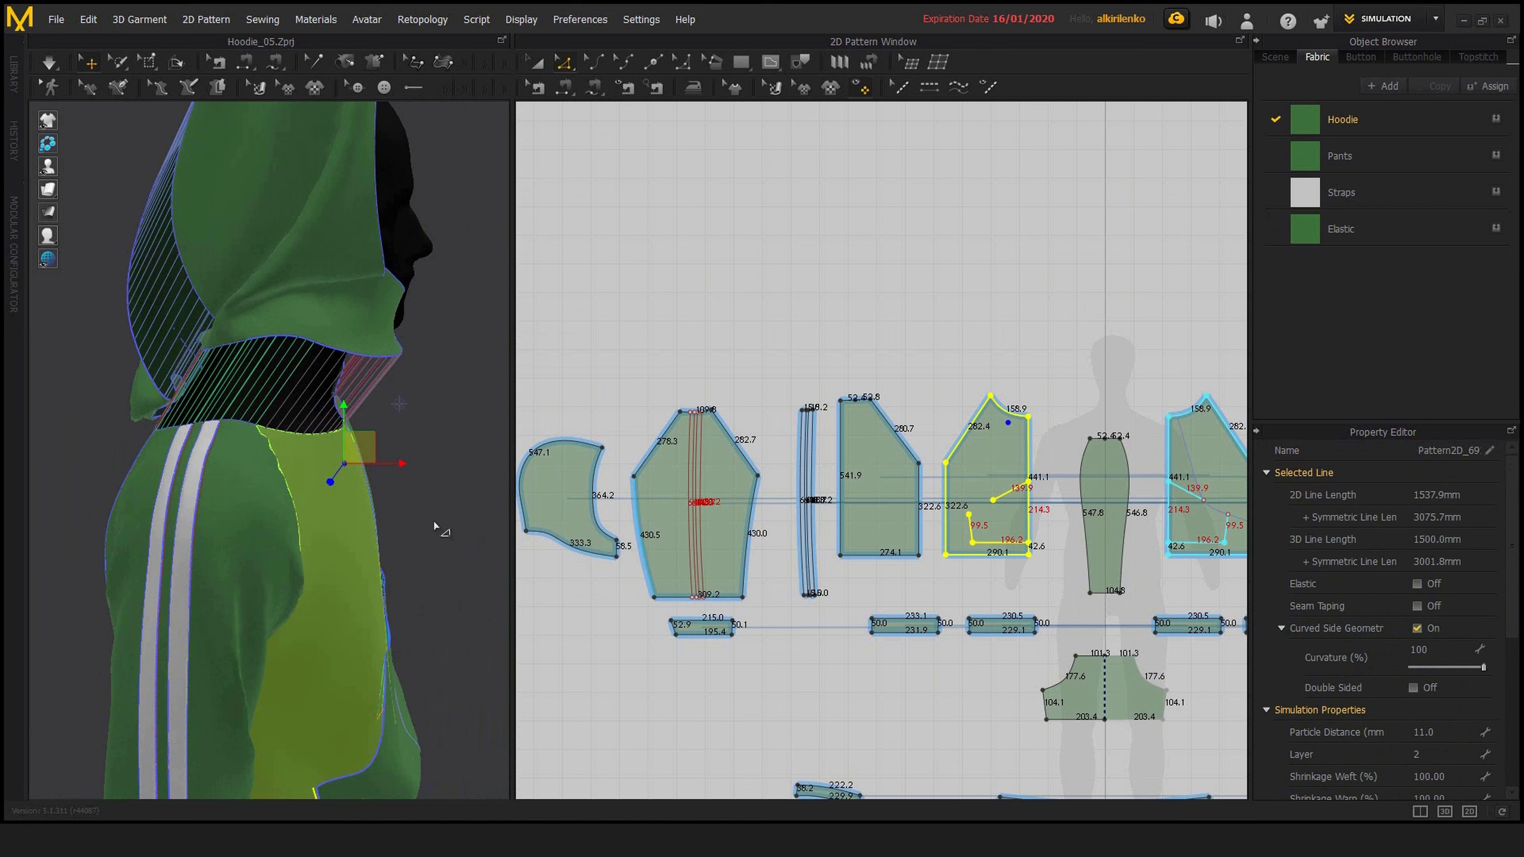
right_click_drag(434, 523, 309, 449)
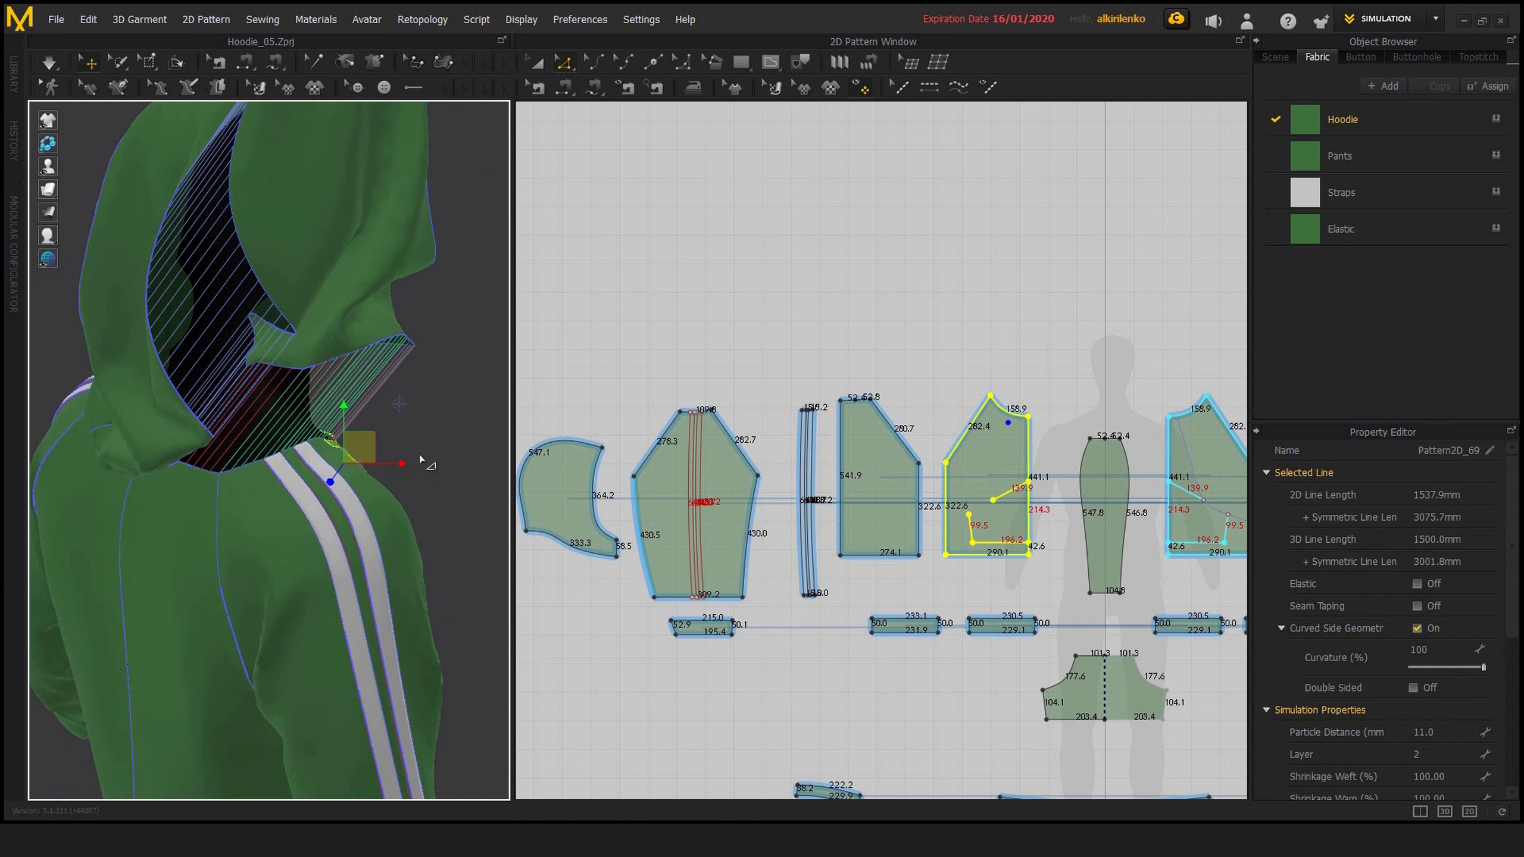
Replace the current selection with the sleeve piece's slanted upper edge beside the back piece and check its length and its place on the 3D garment
left_click(422, 459)
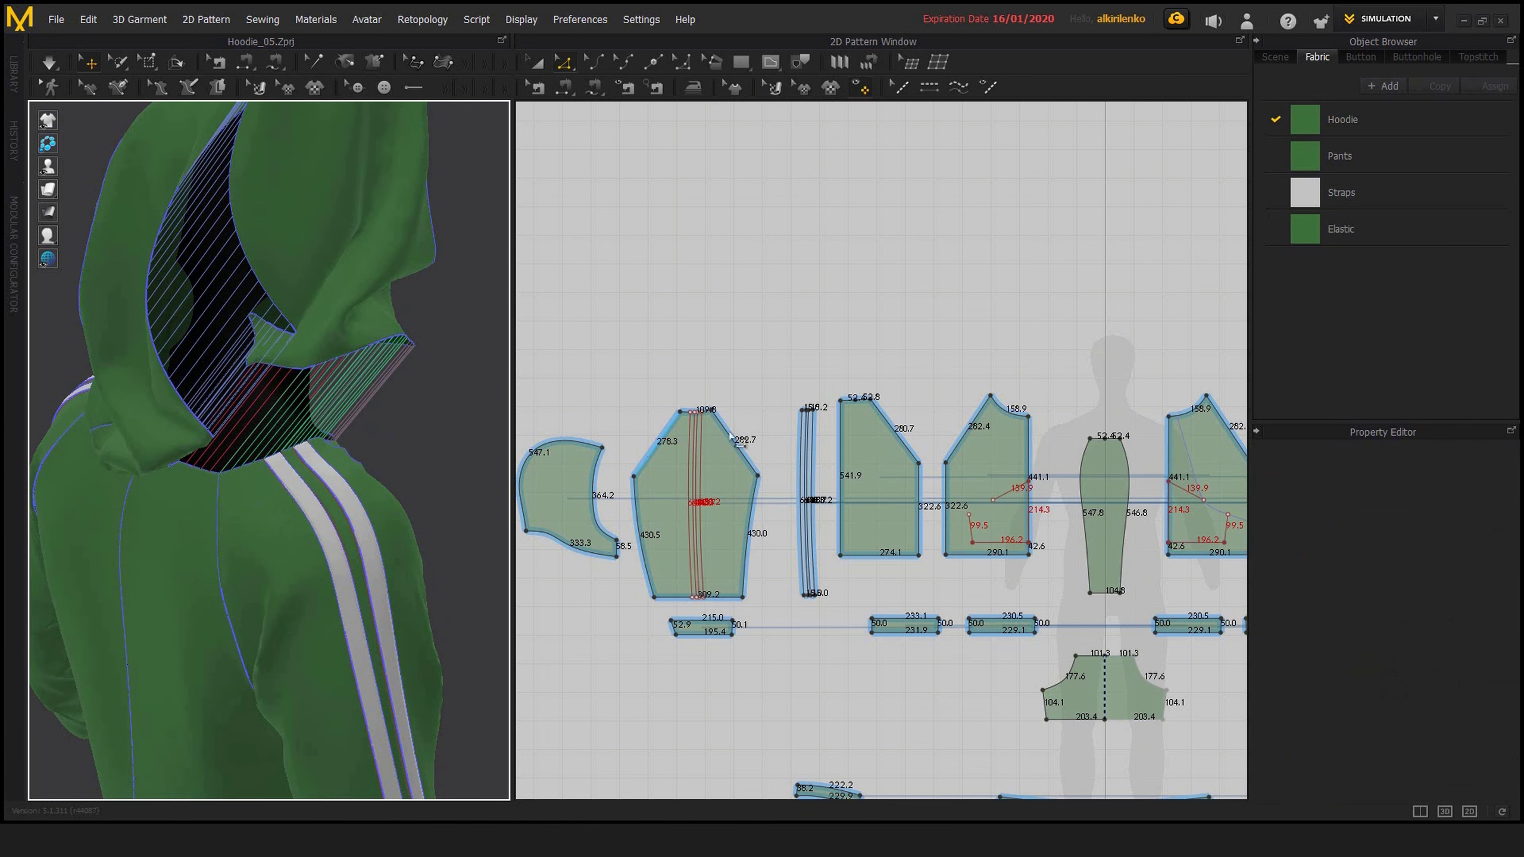
left_click(744, 457)
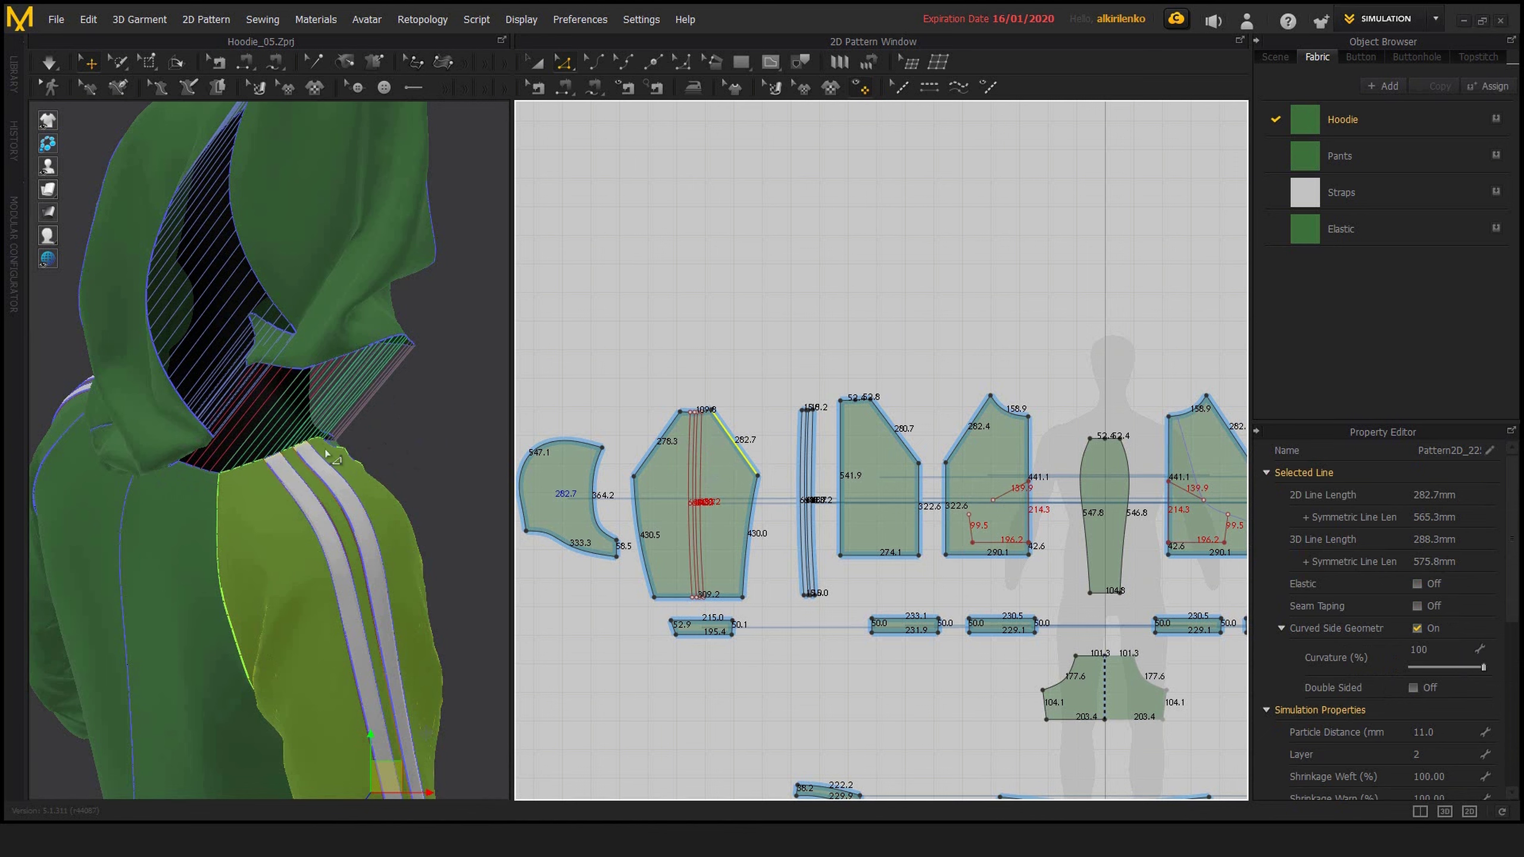
right_click_drag(437, 450, 324, 460)
middle_click_drag(453, 468, 334, 469)
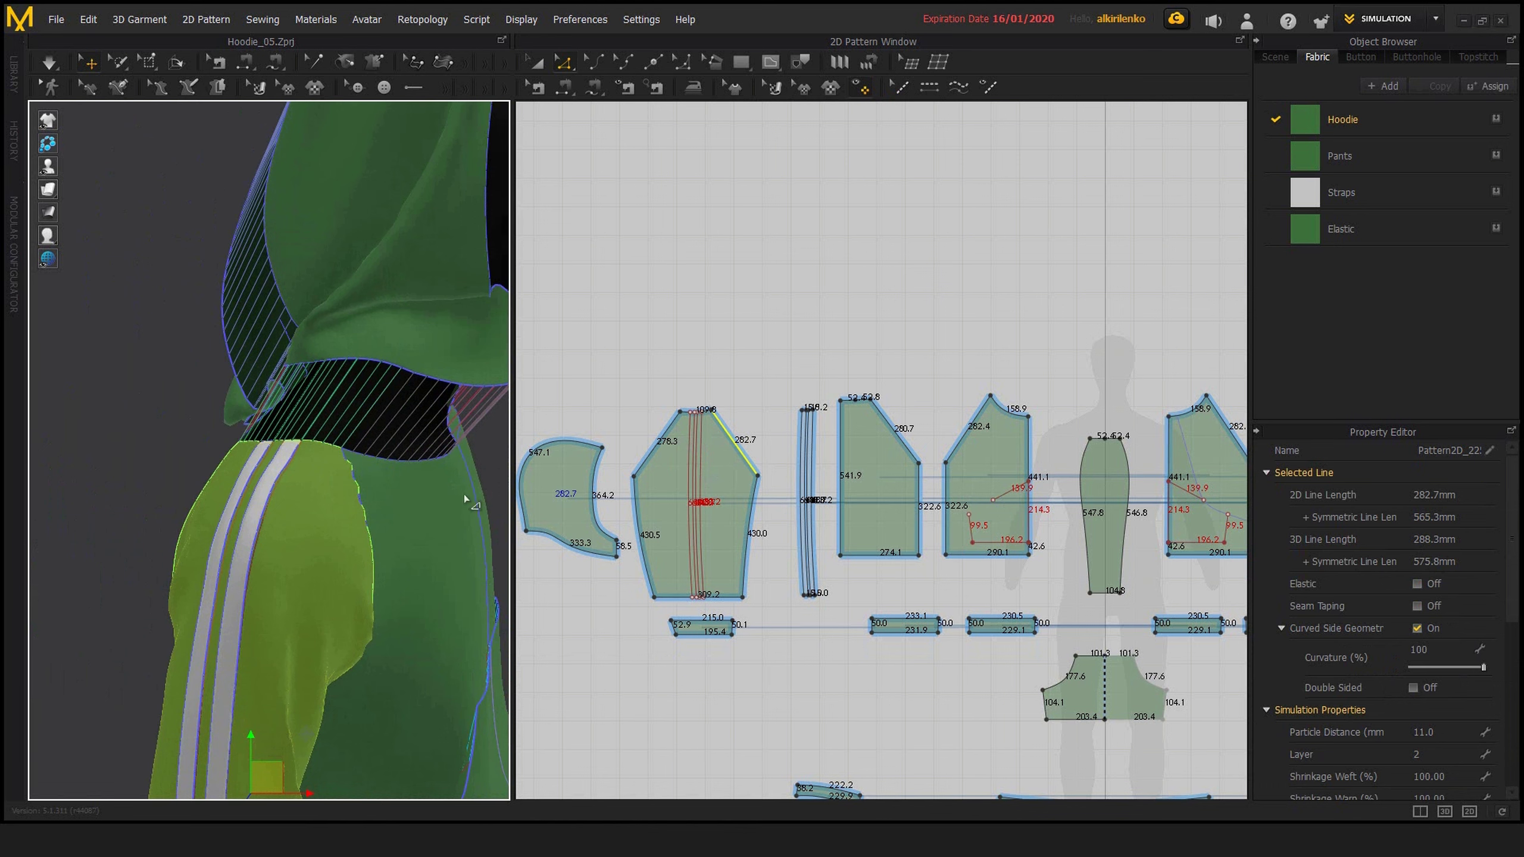
scroll(444, 536, "down", 8)
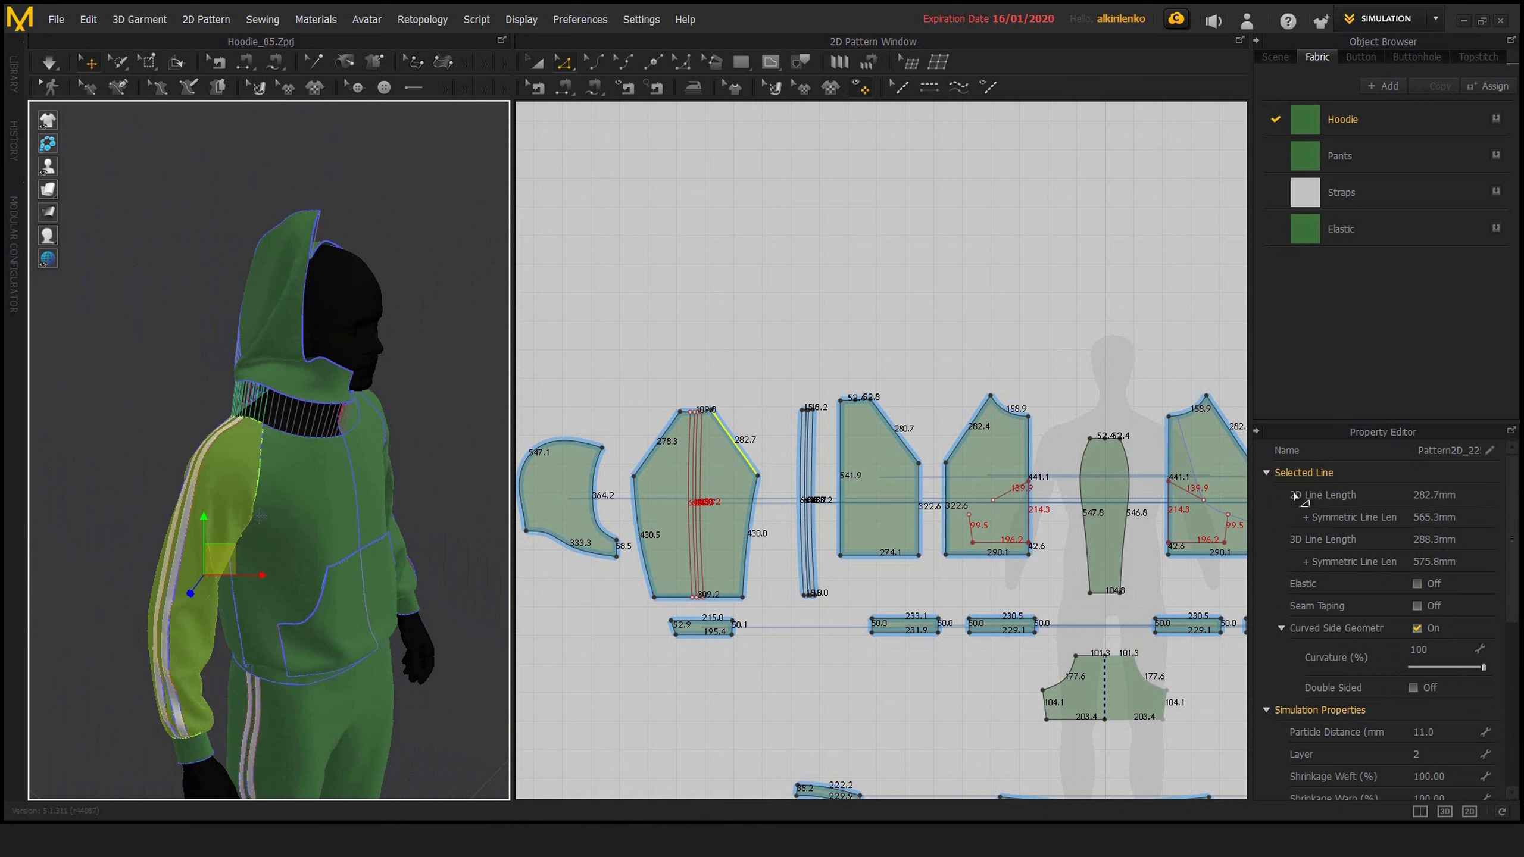
middle_click_drag(878, 347, 953, 391)
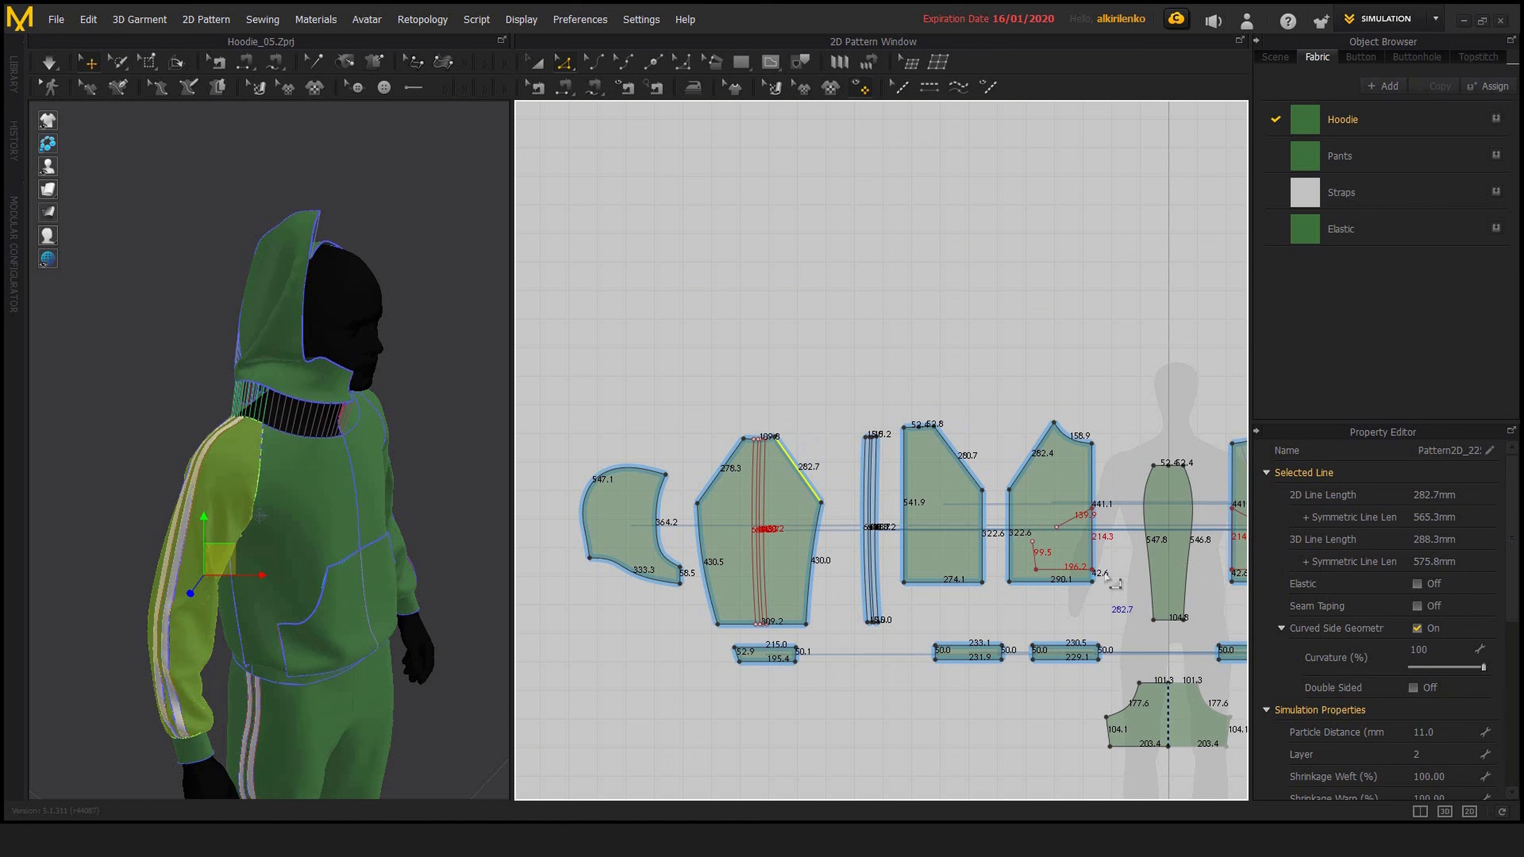
Examine the neckline seam from the front, clear the sleeve edge selection and view the full outfit on the avatar
right_click_drag(183, 433, 225, 456)
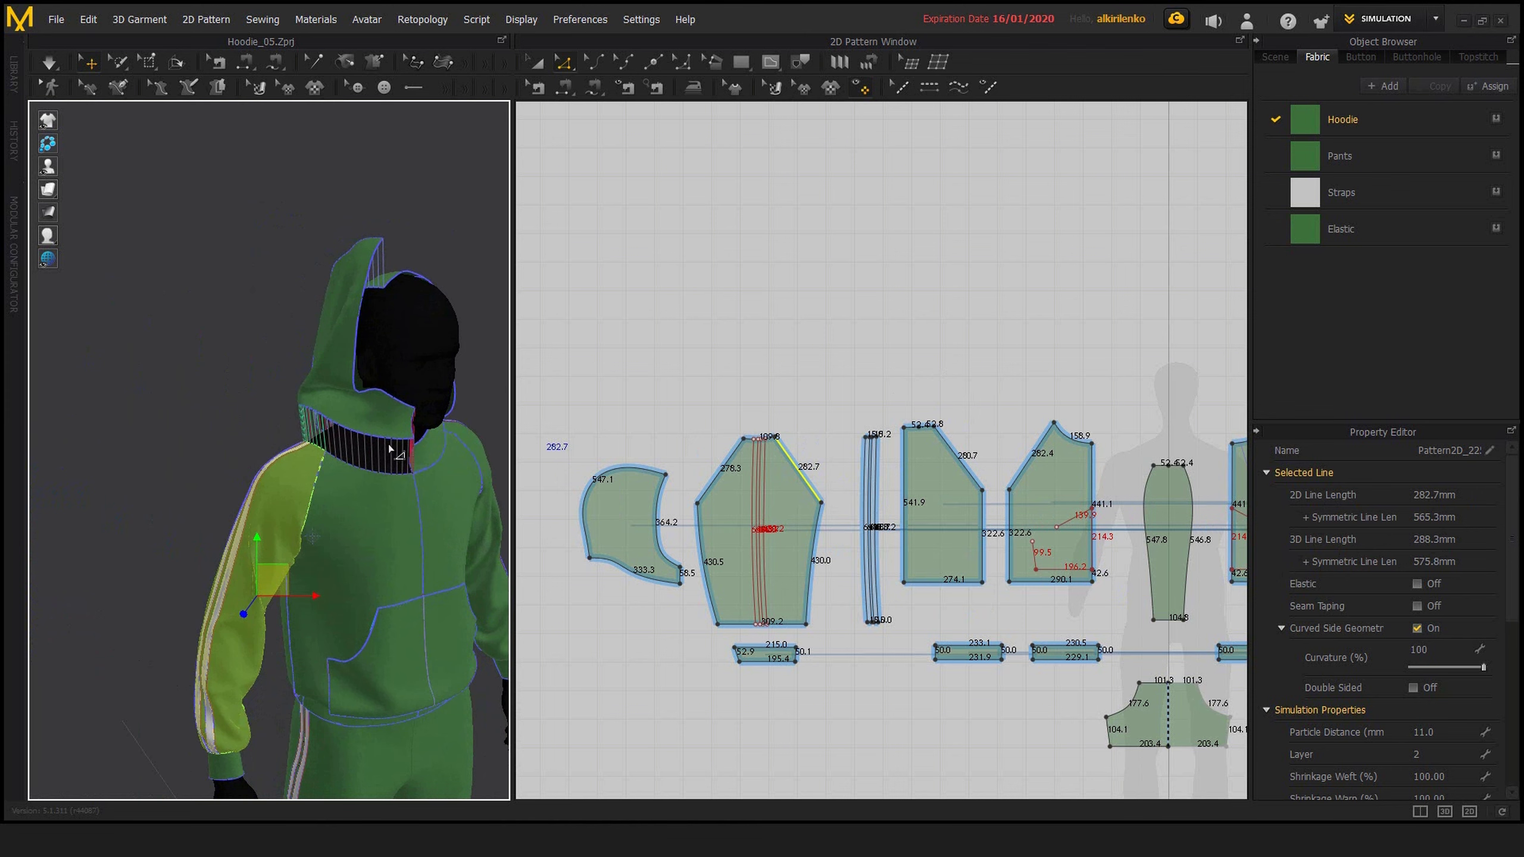
scroll(396, 453, "down", 3)
left_click(459, 458)
scroll(420, 438, "down", 3)
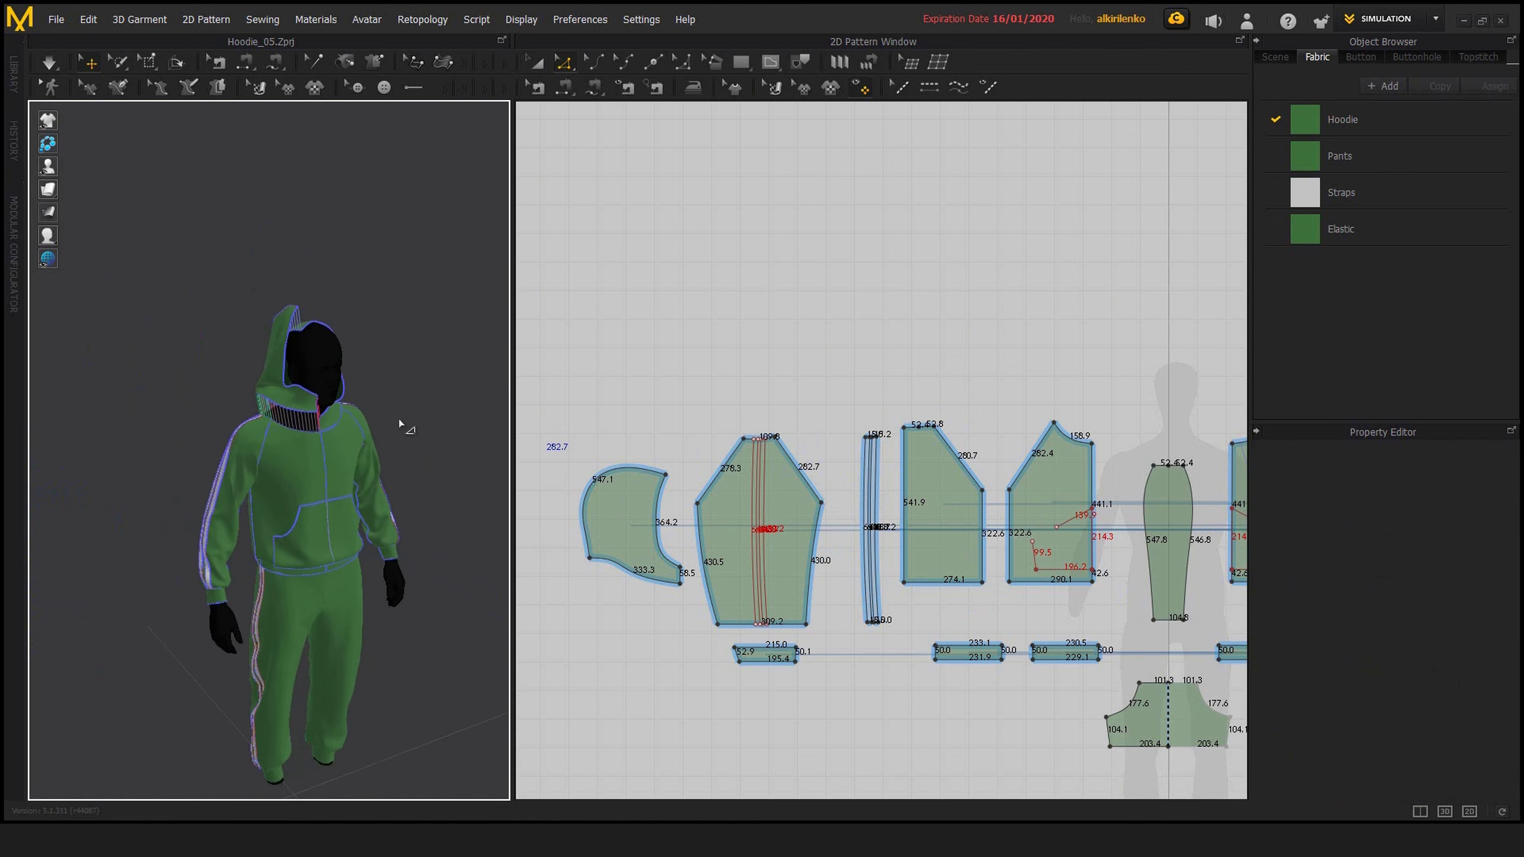